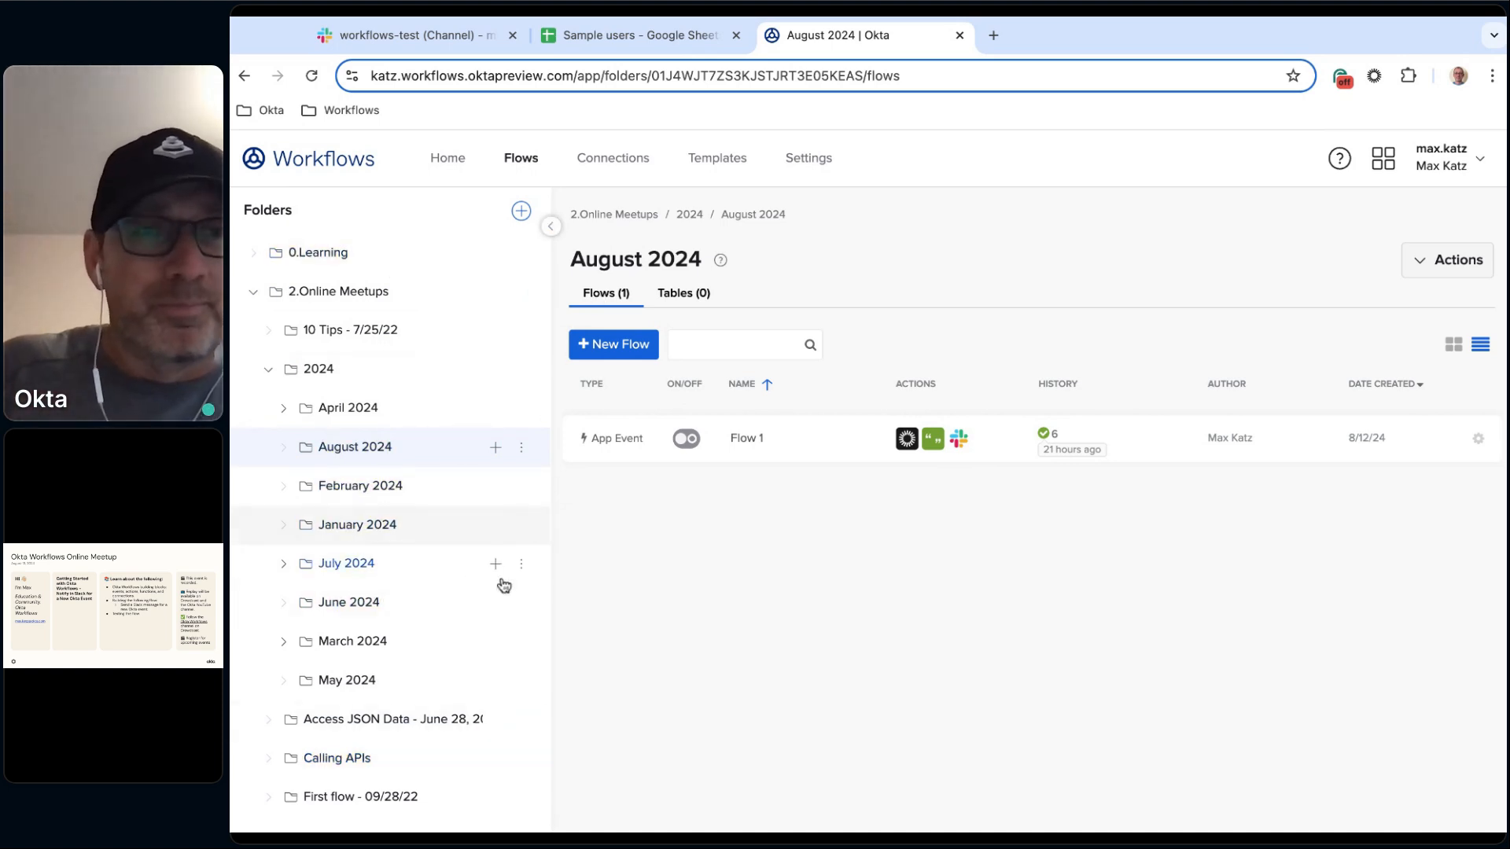
Collapse the folder list and start a new flow in the August 2024 folder.
left_click(552, 230)
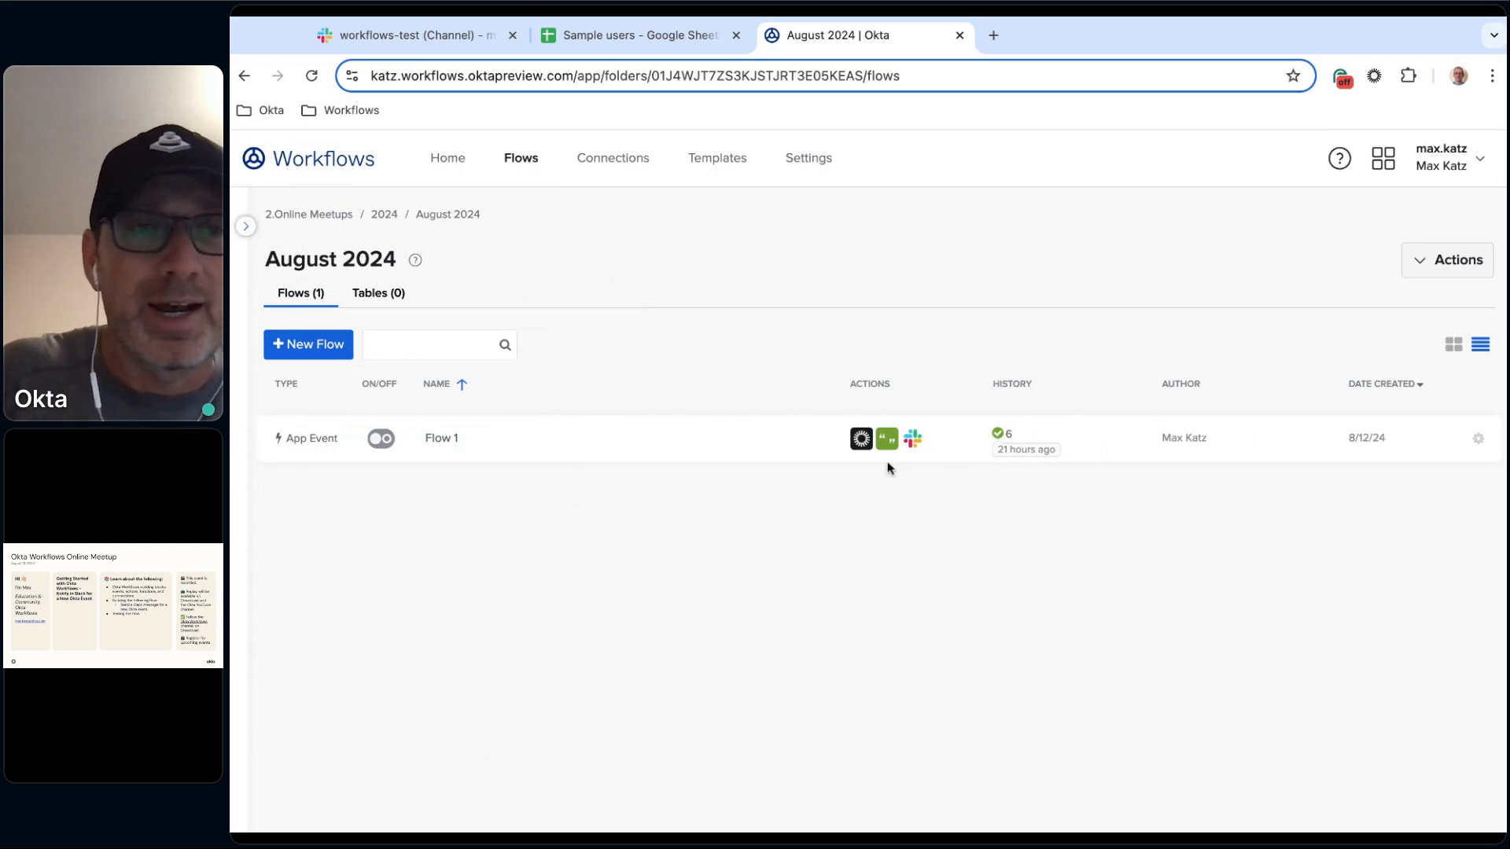
mouse_move(455, 447)
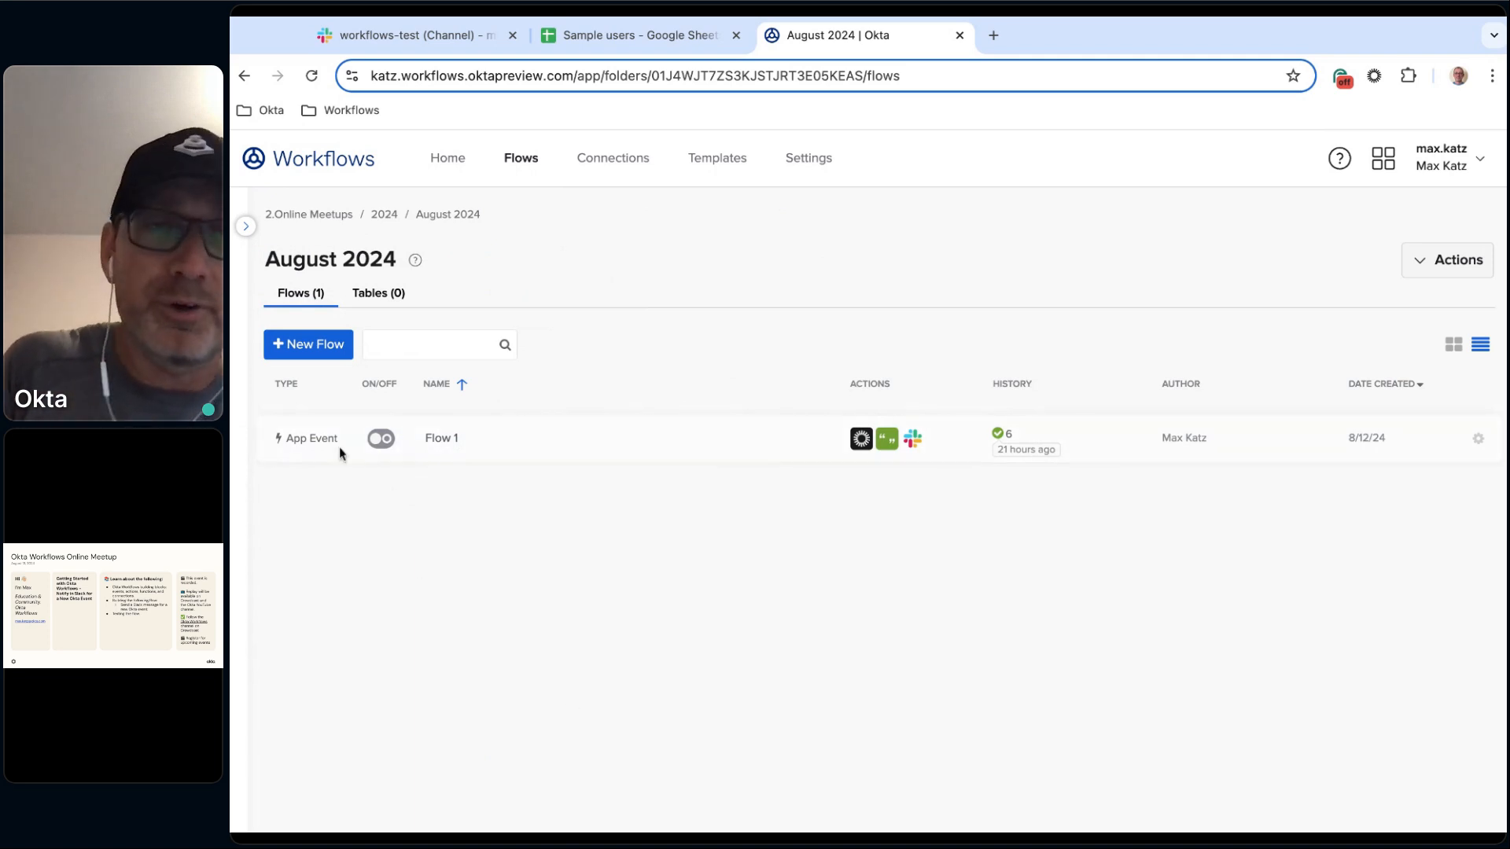
left_click(318, 358)
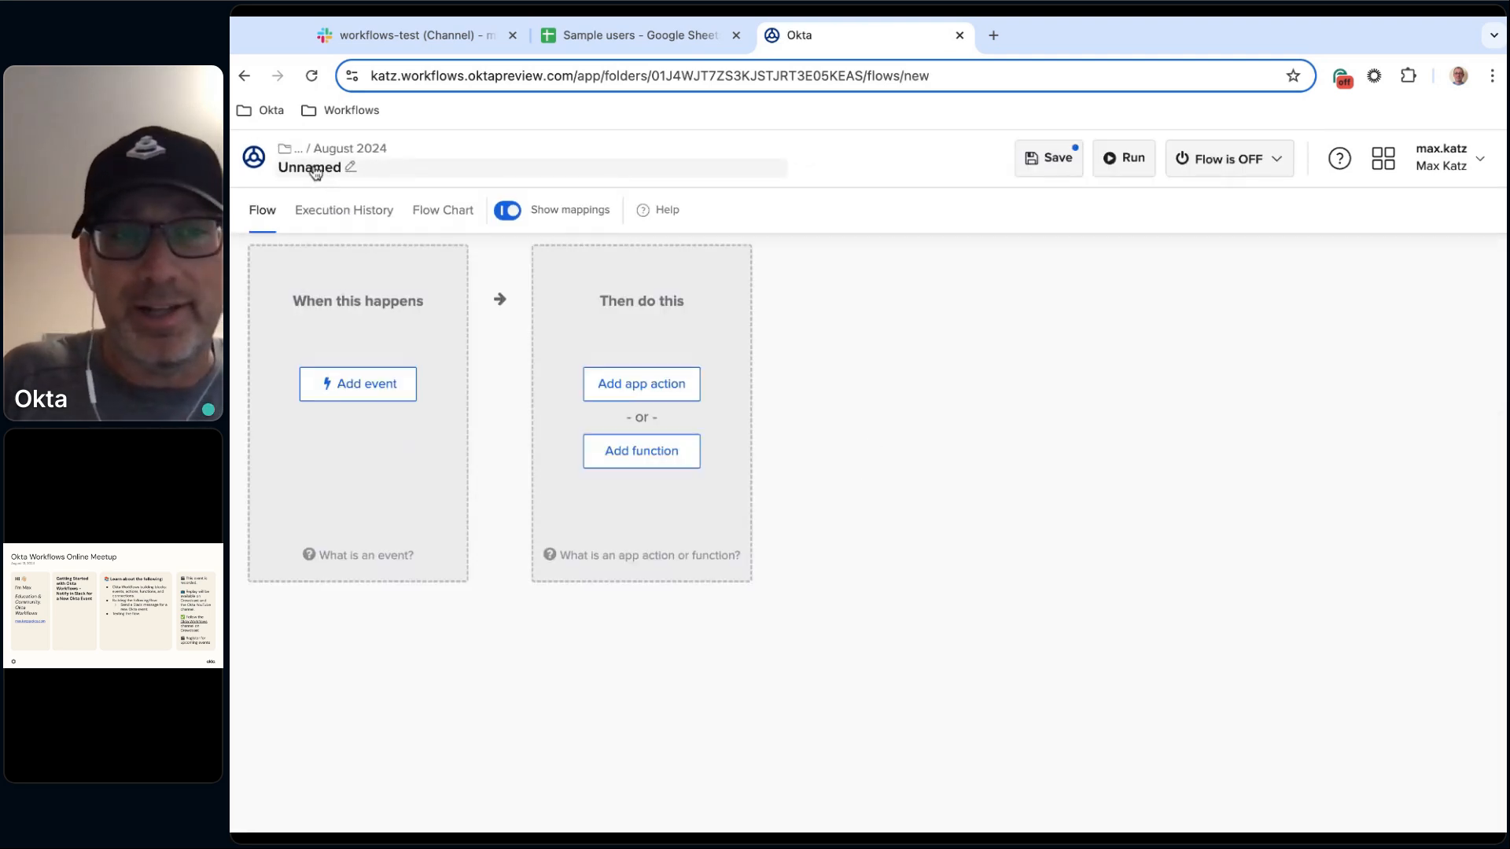
Open the flow's properties and name it Notify flow.
left_click(306, 175)
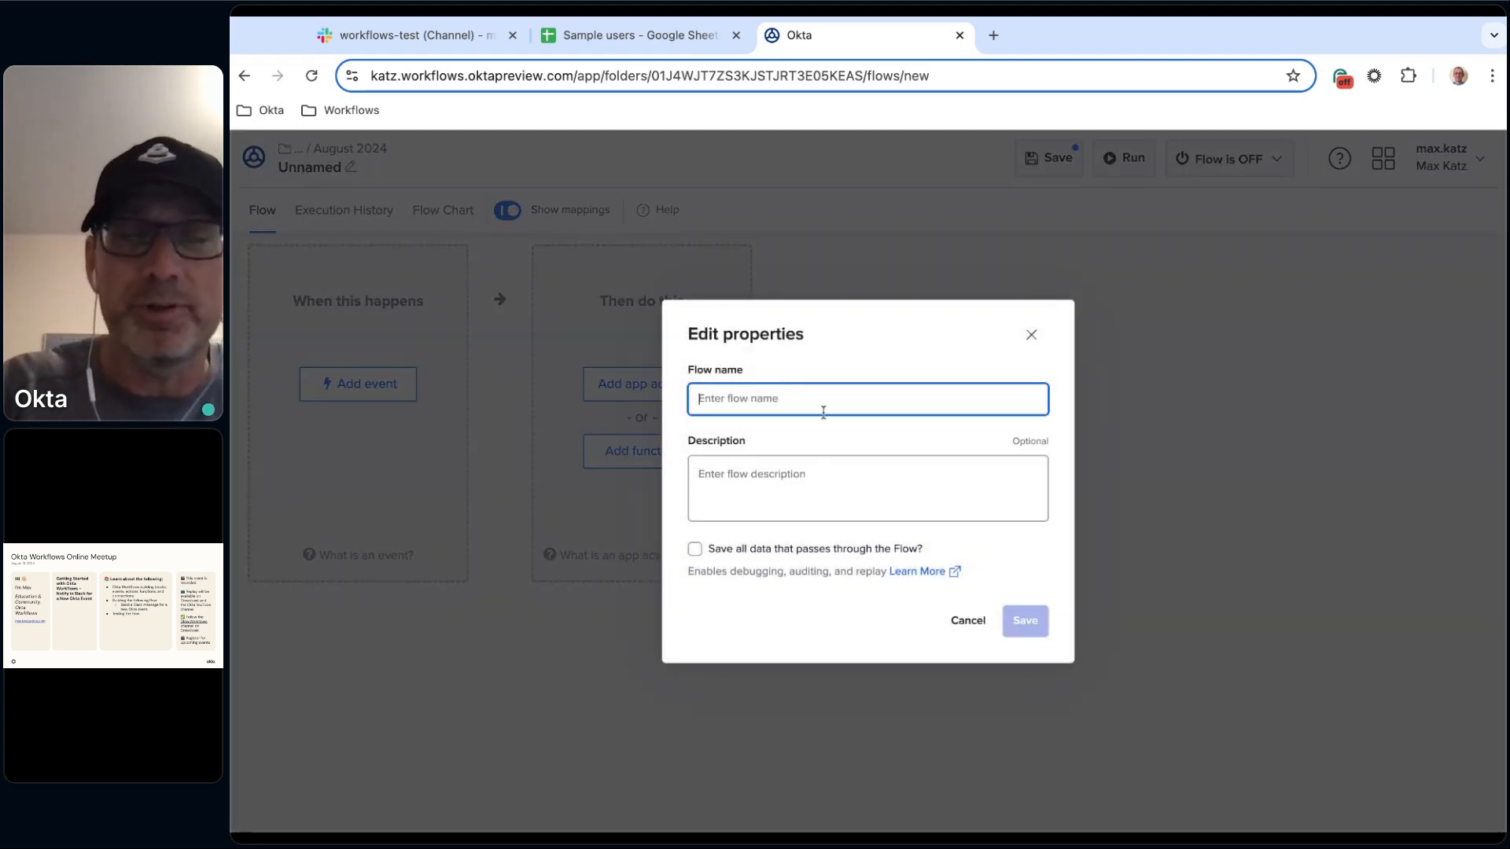
type("Notify")
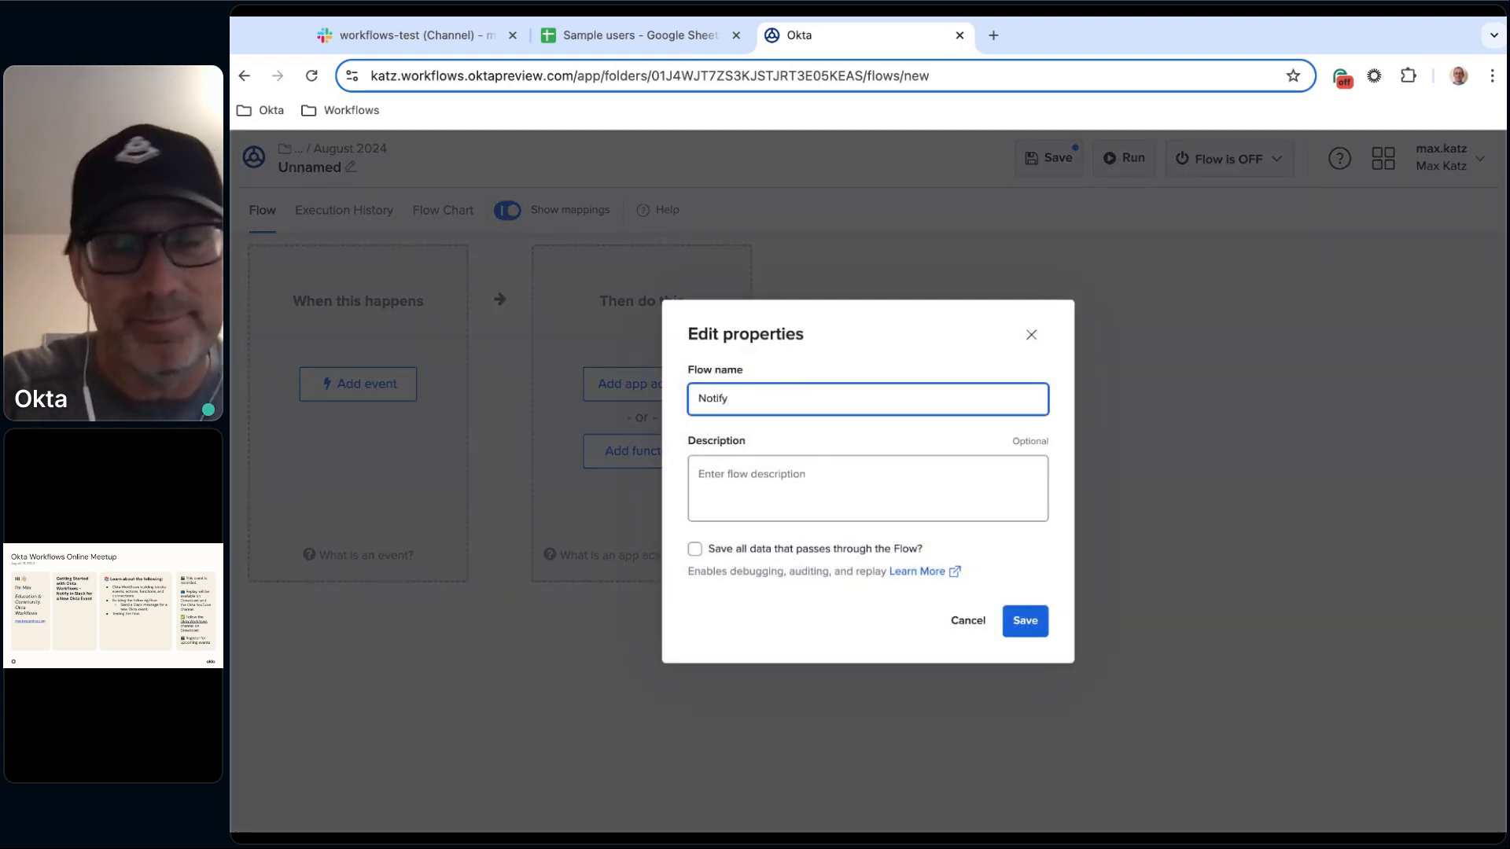
type(" flow")
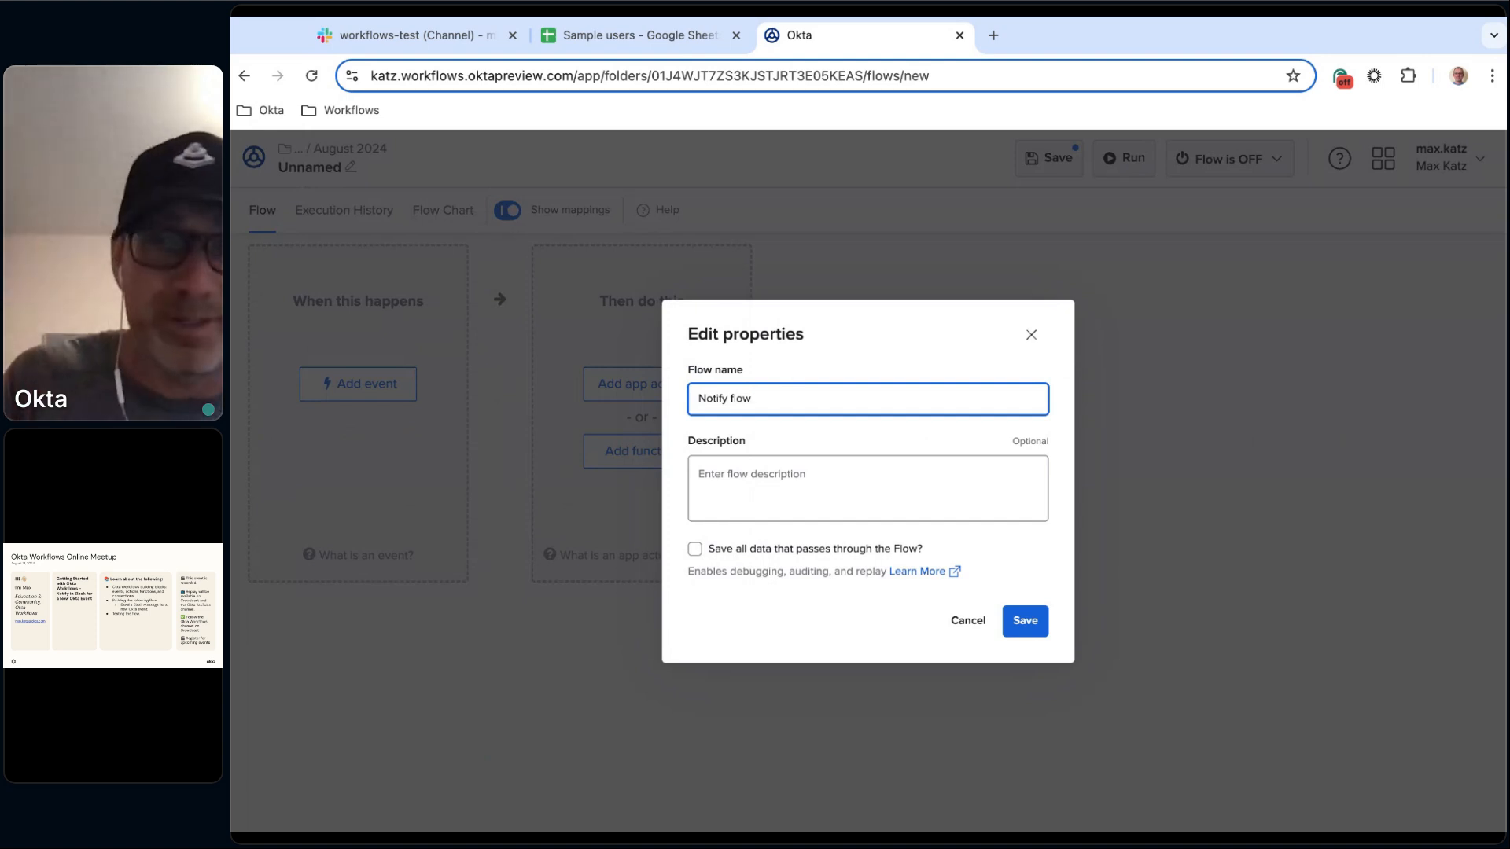
Set the flow description to 'Notify flow.'.
left_click(836, 479)
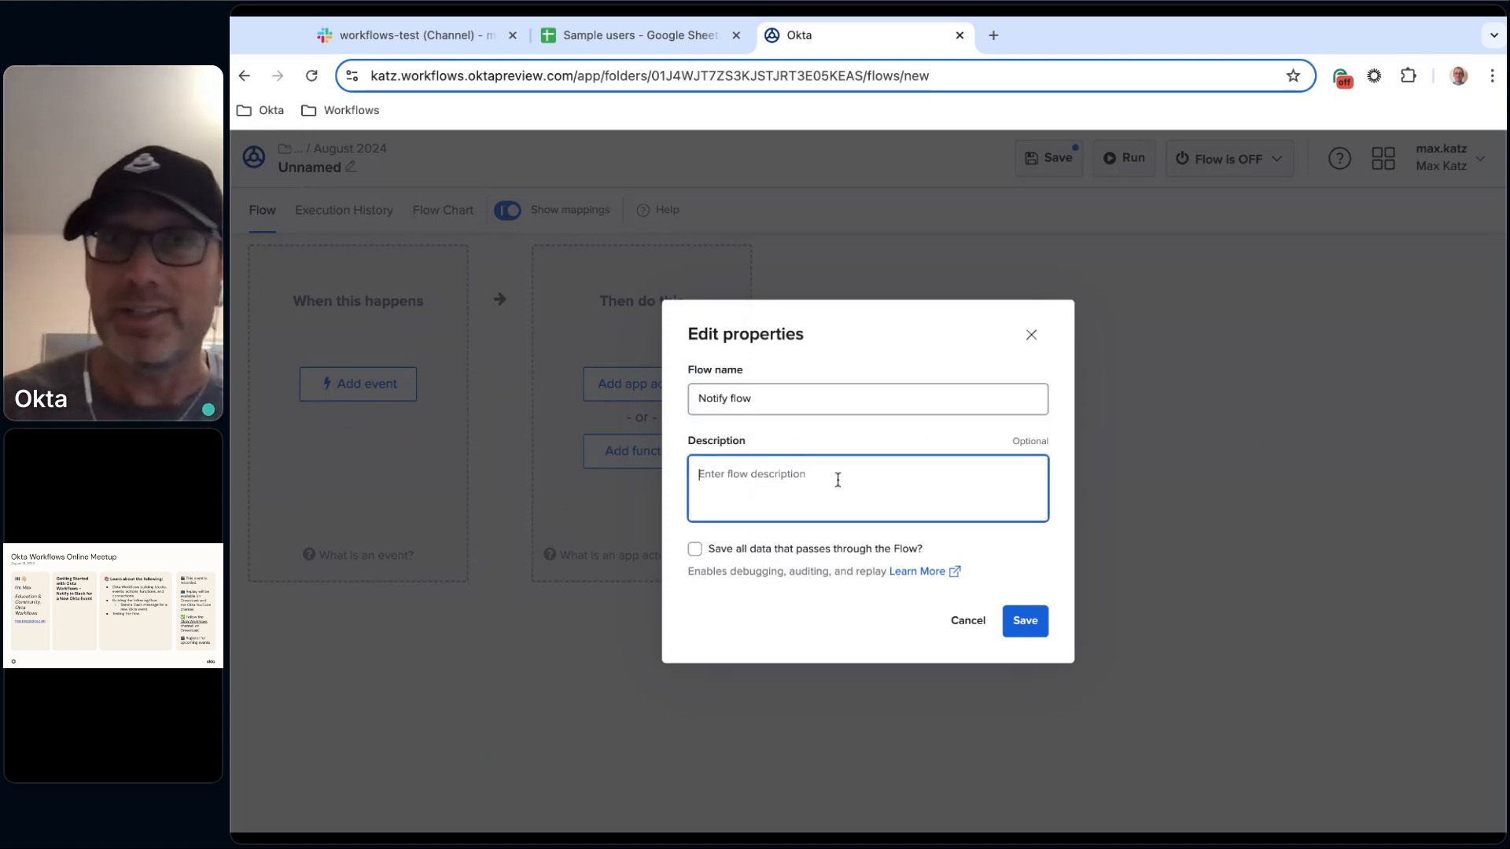
type("NOtify")
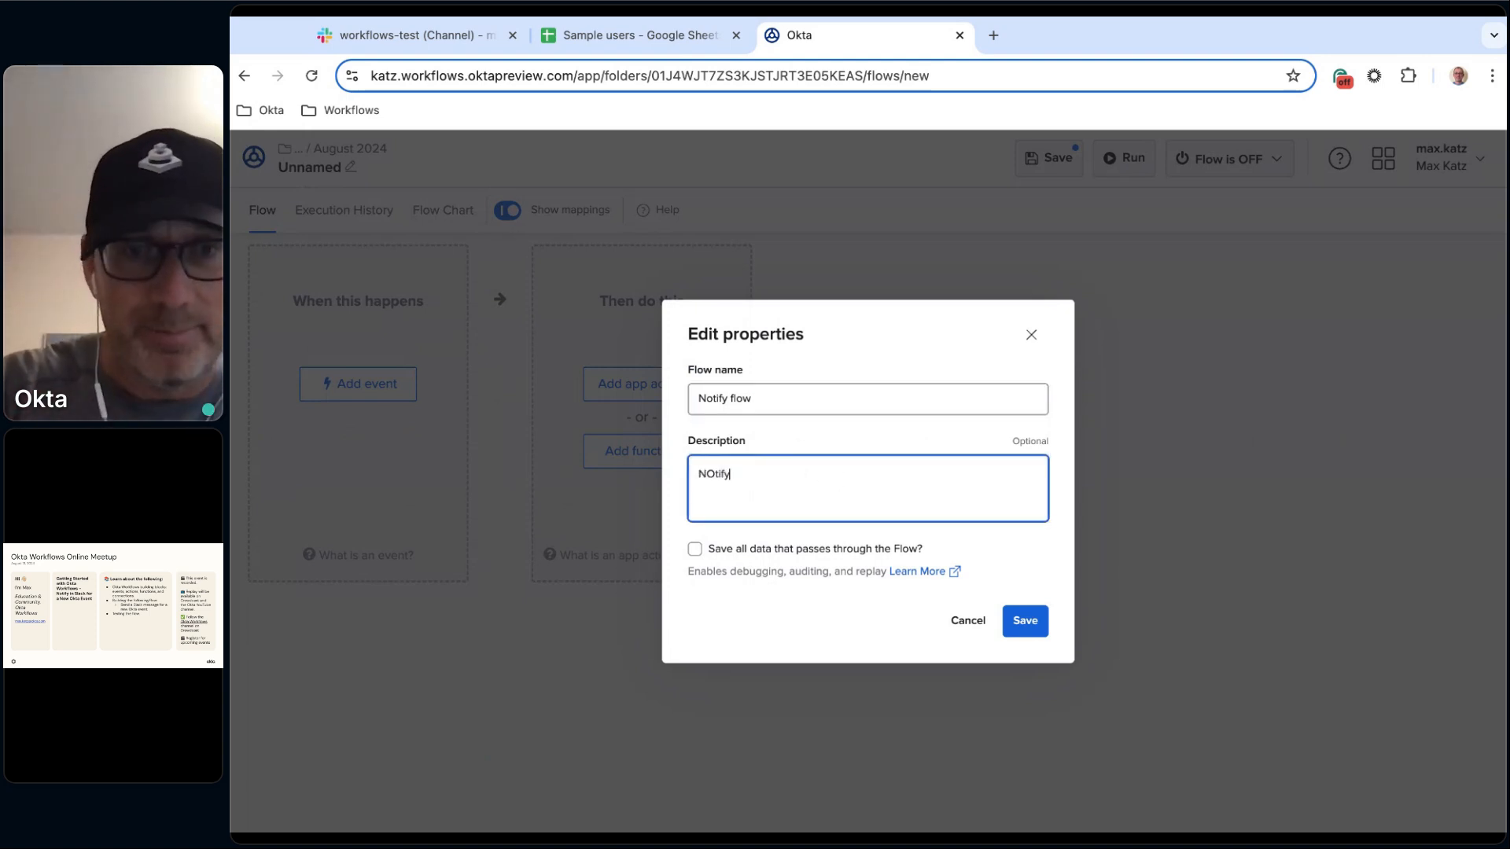
key("BackSpace")
key("BackSpace")
key("BackSpace")
type("otfy")
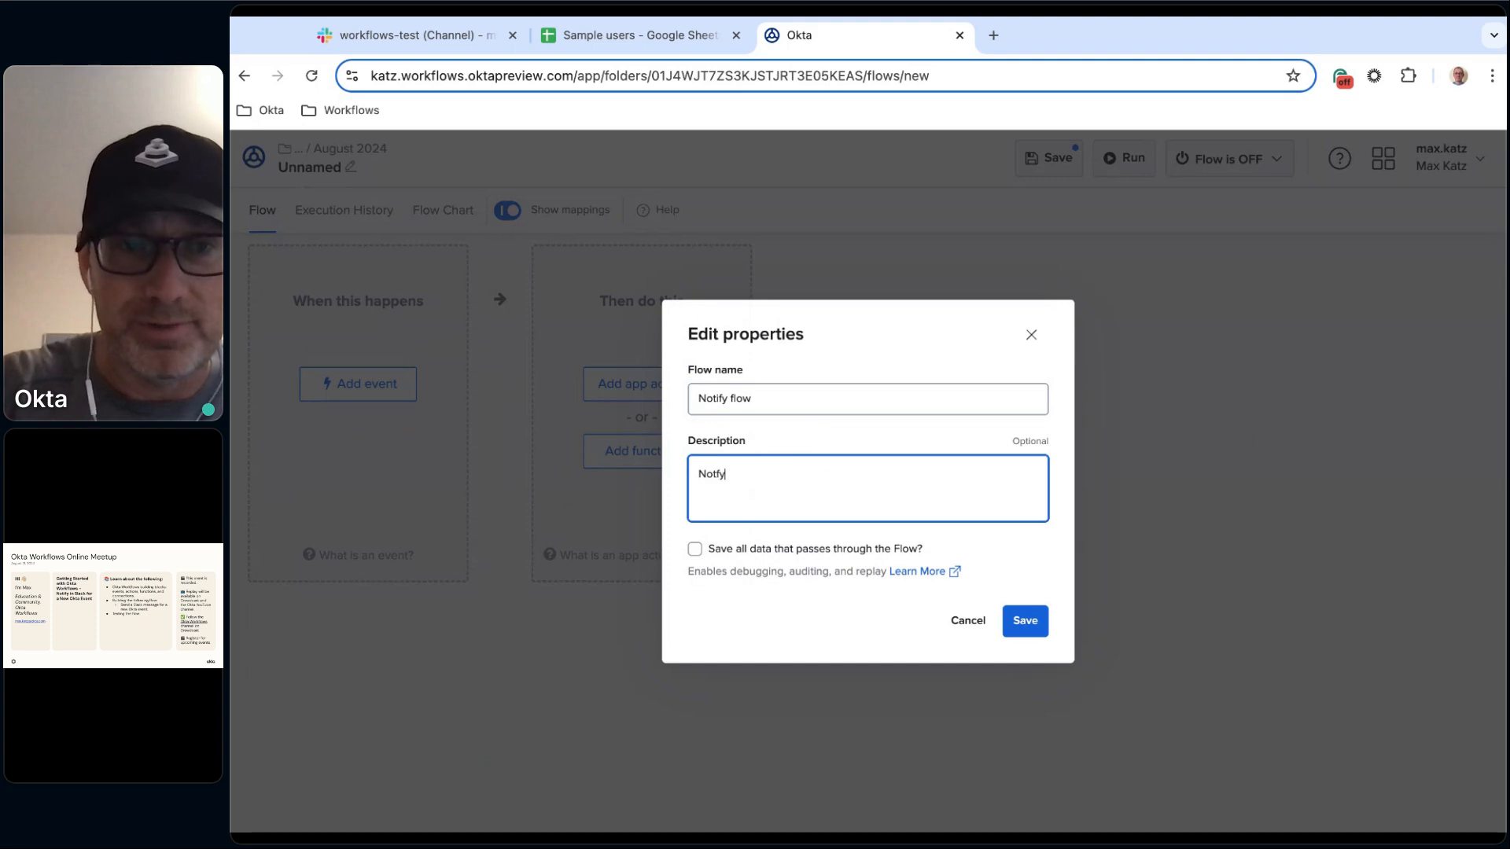
key("BackSpace")
key("BackSpace")
type("ify flow.")
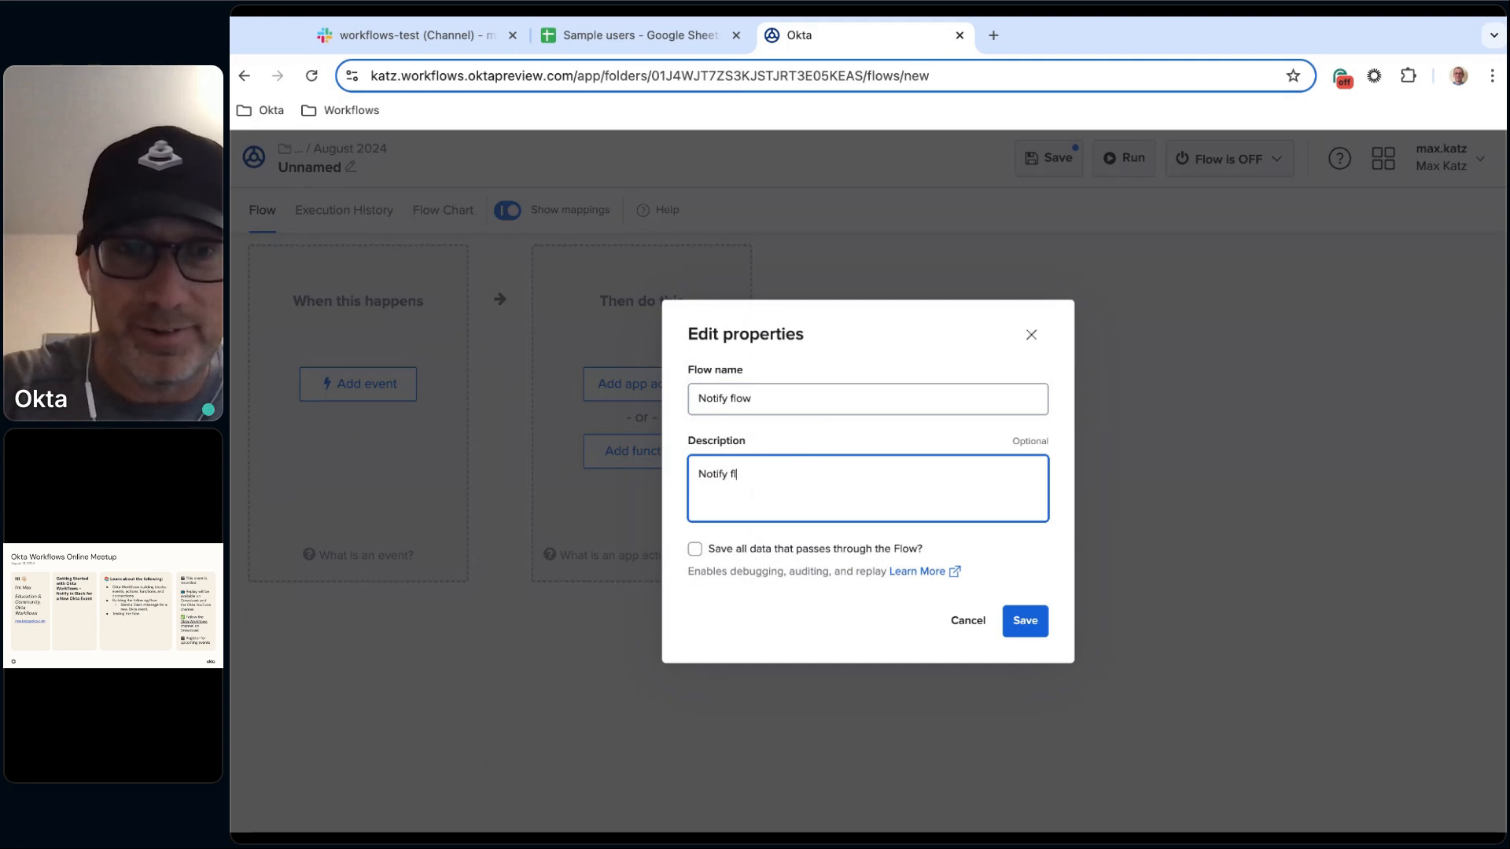
Enable saving all data that passes through the flow and save the properties.
left_click(695, 549)
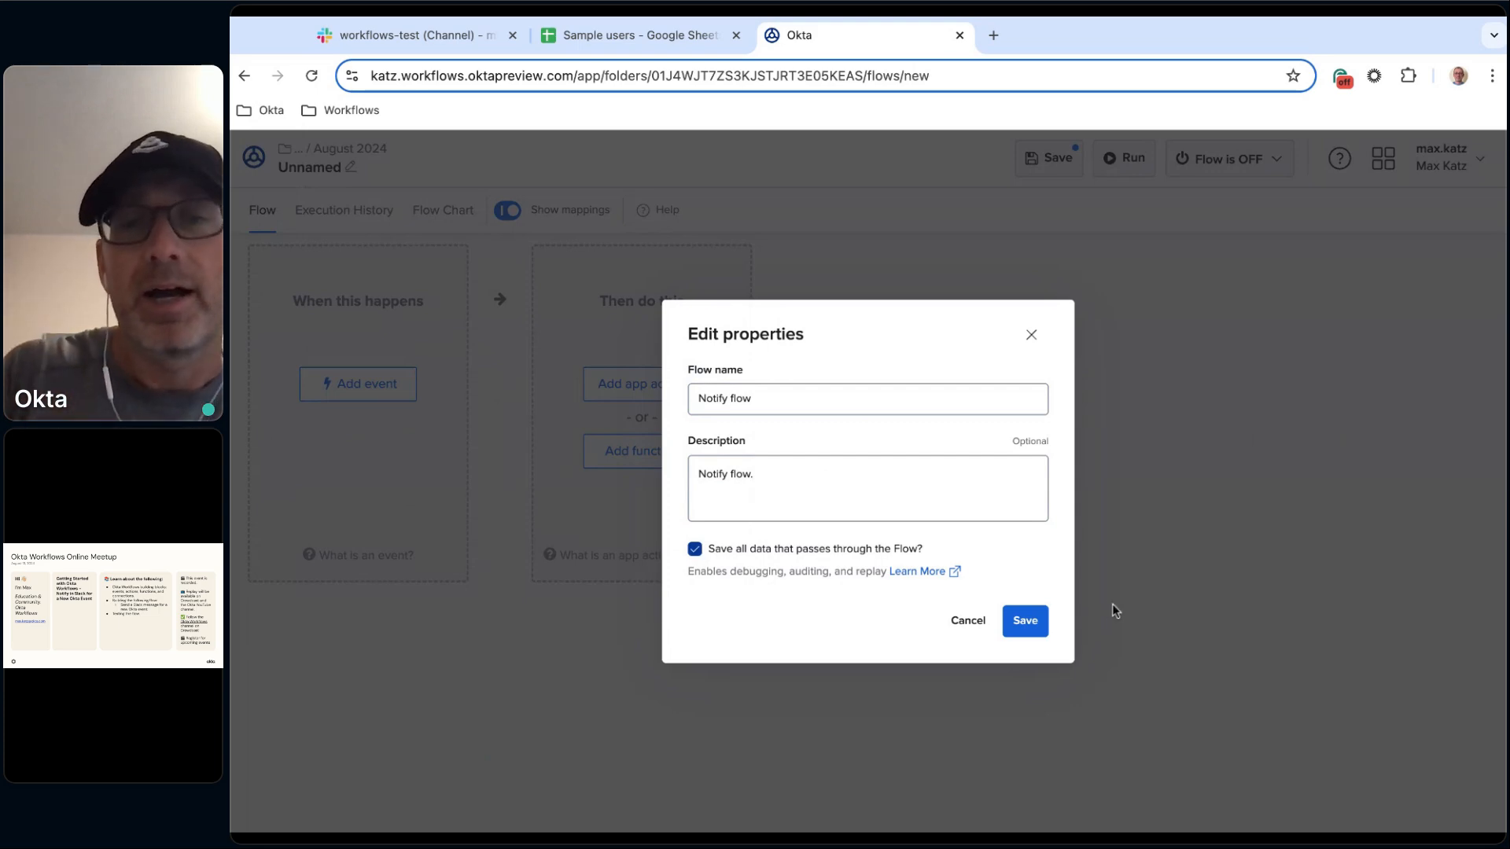
left_click(1025, 625)
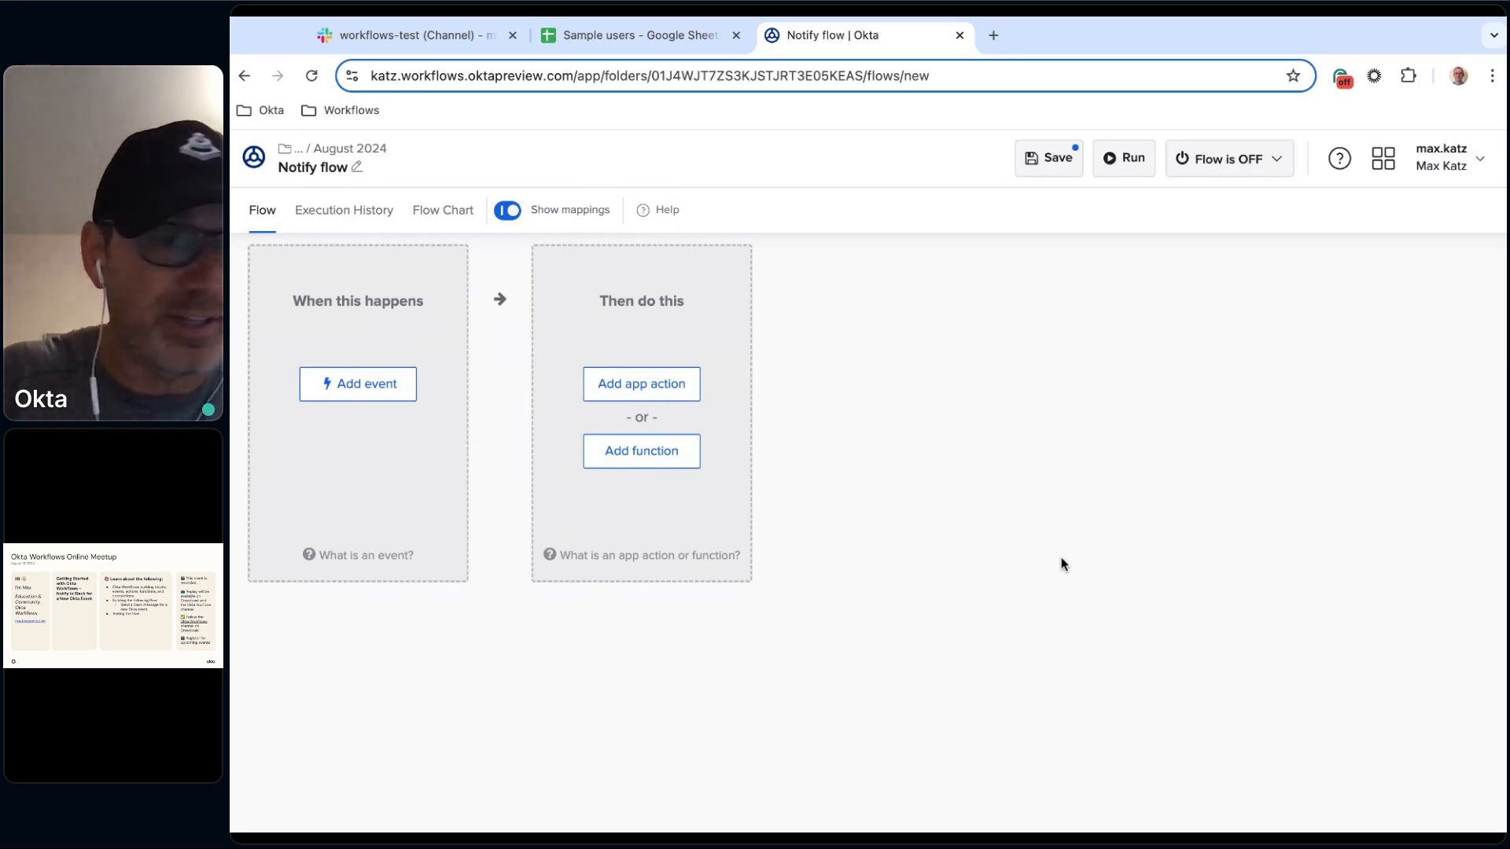
key("super+Tab")
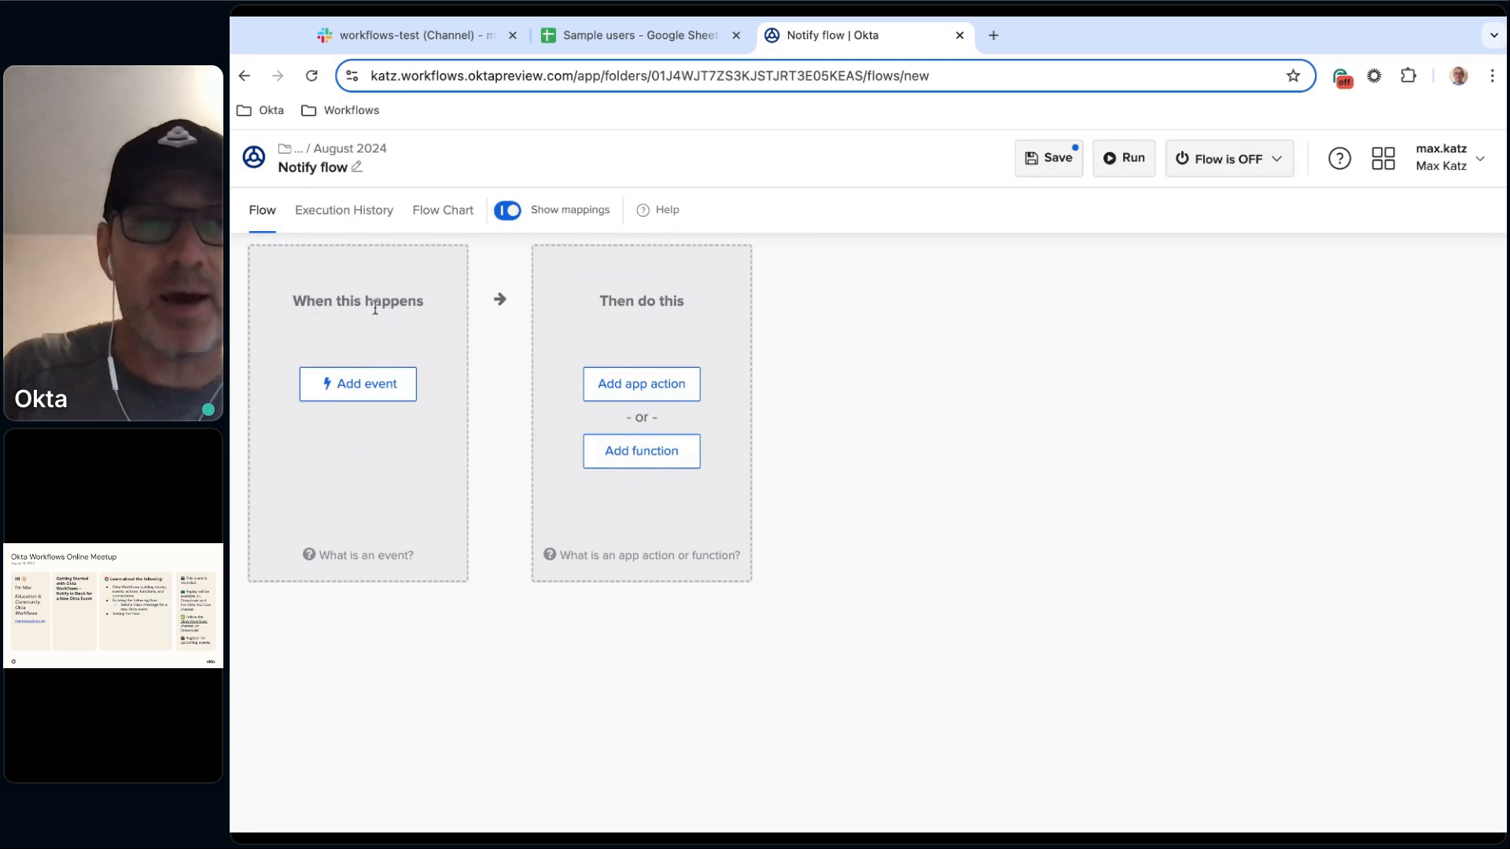
Open the event app picker and browse the connected, Okta and other available apps.
left_click(362, 392)
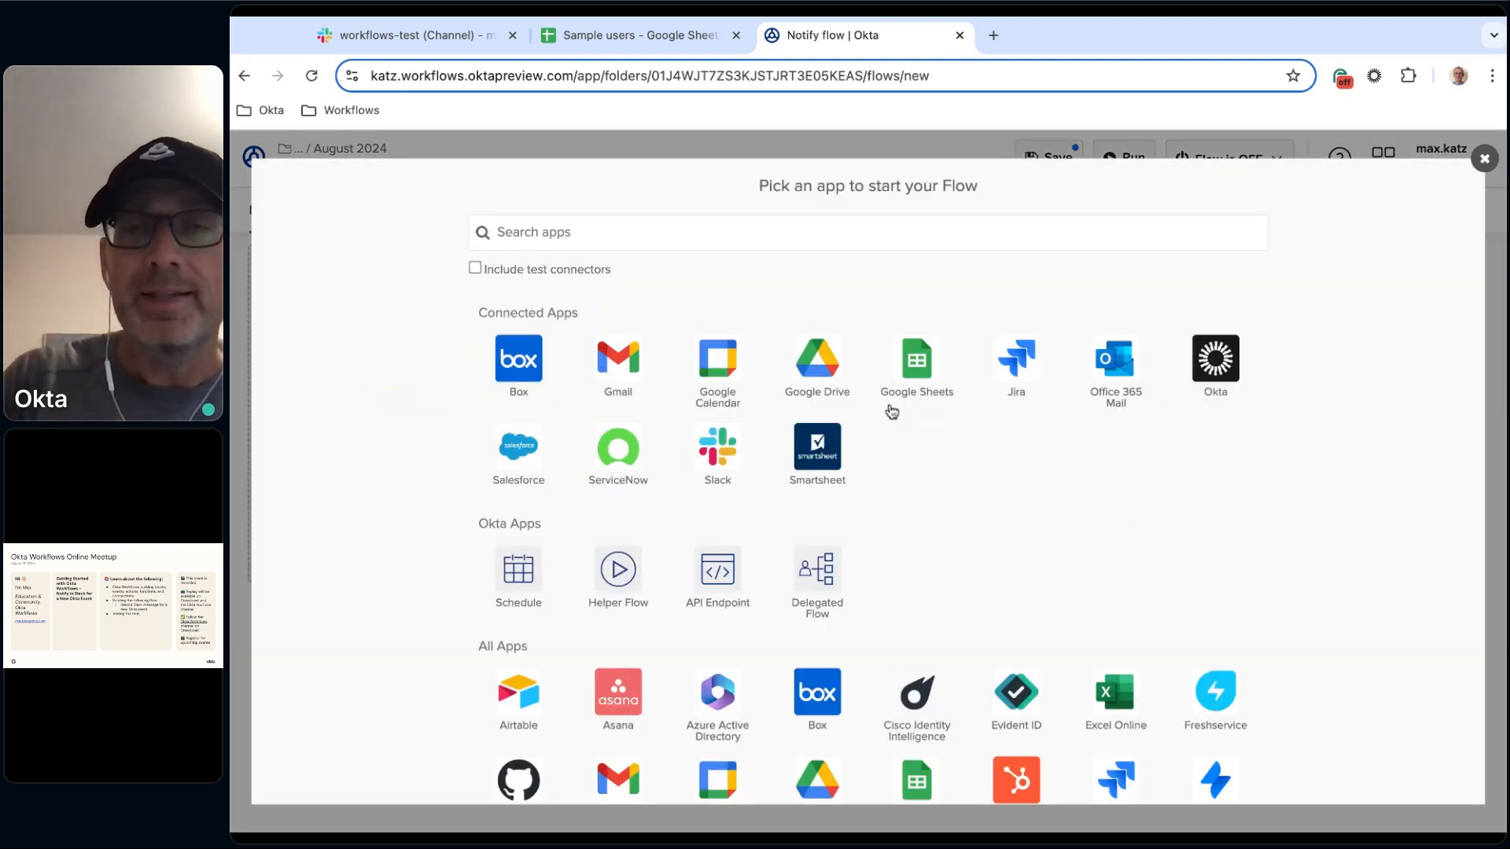
scroll(1146, 472, "down", 3)
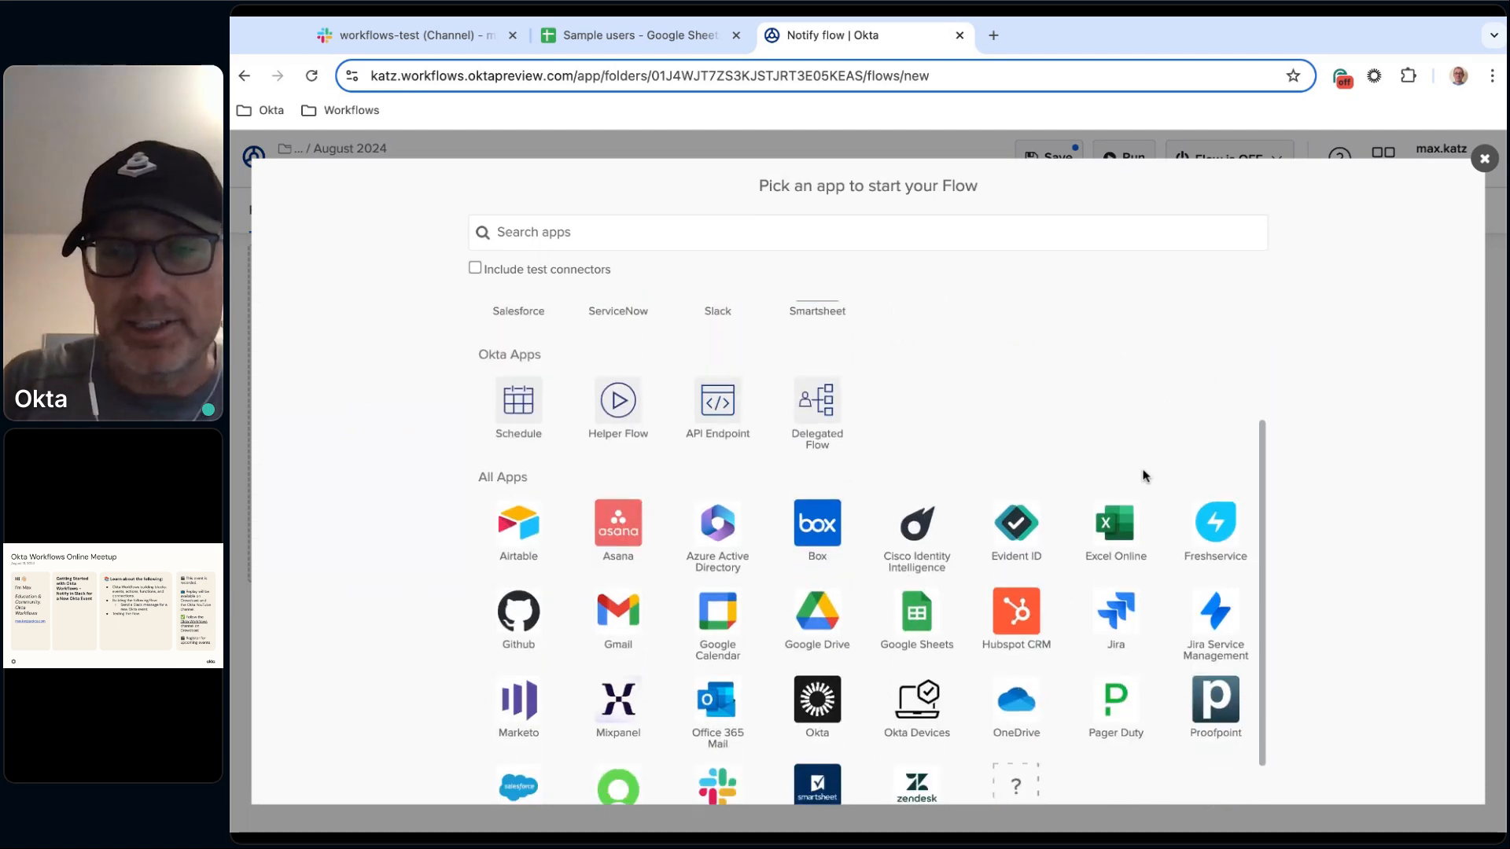
scroll(1146, 475, "down", 1)
scroll(1146, 475, "up", 5)
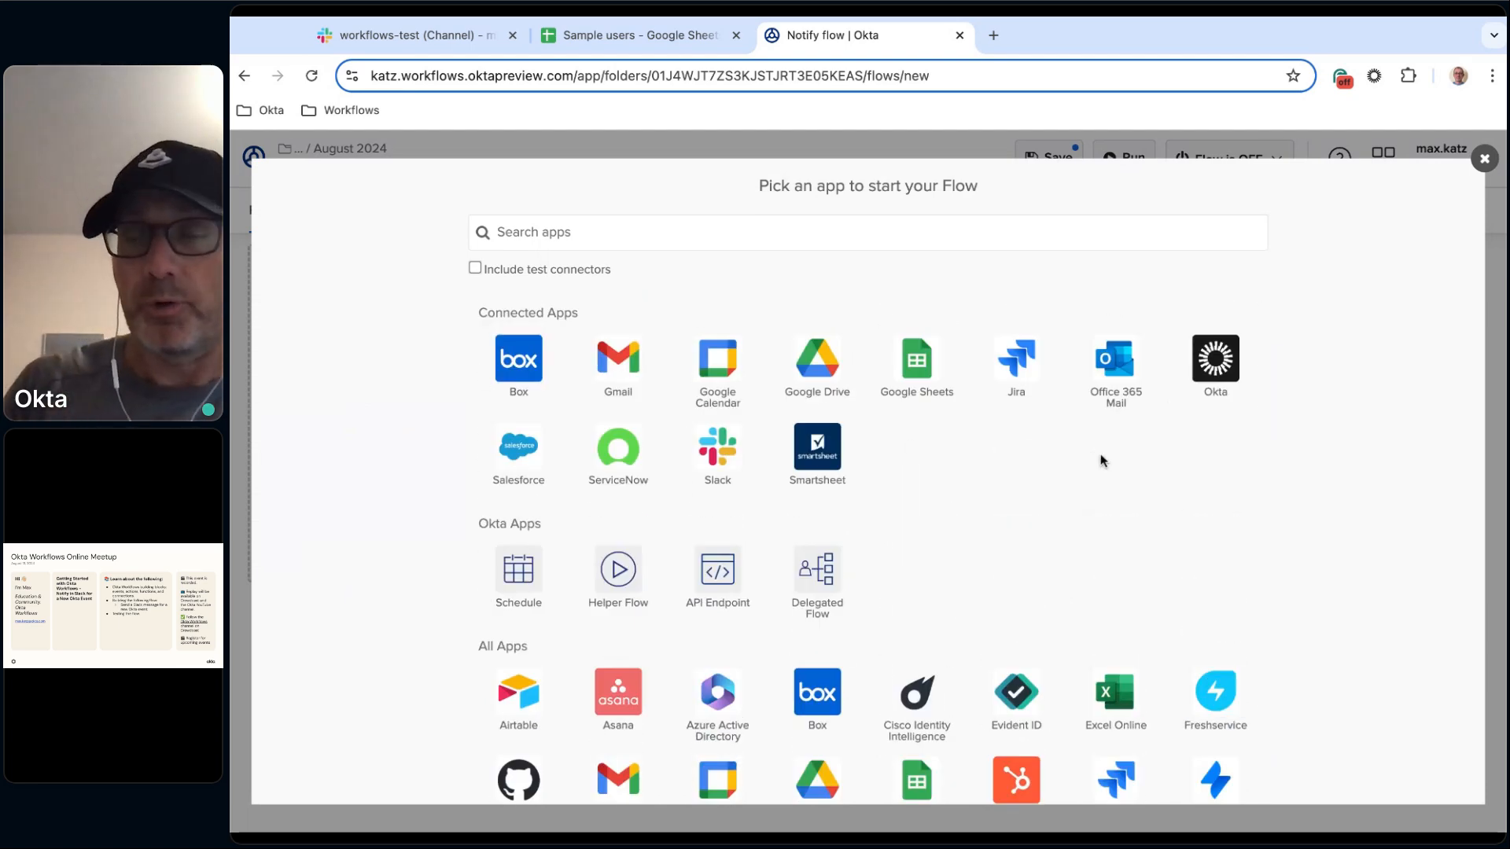
scroll(1069, 476, "down", 1)
scroll(1046, 488, "up", 1)
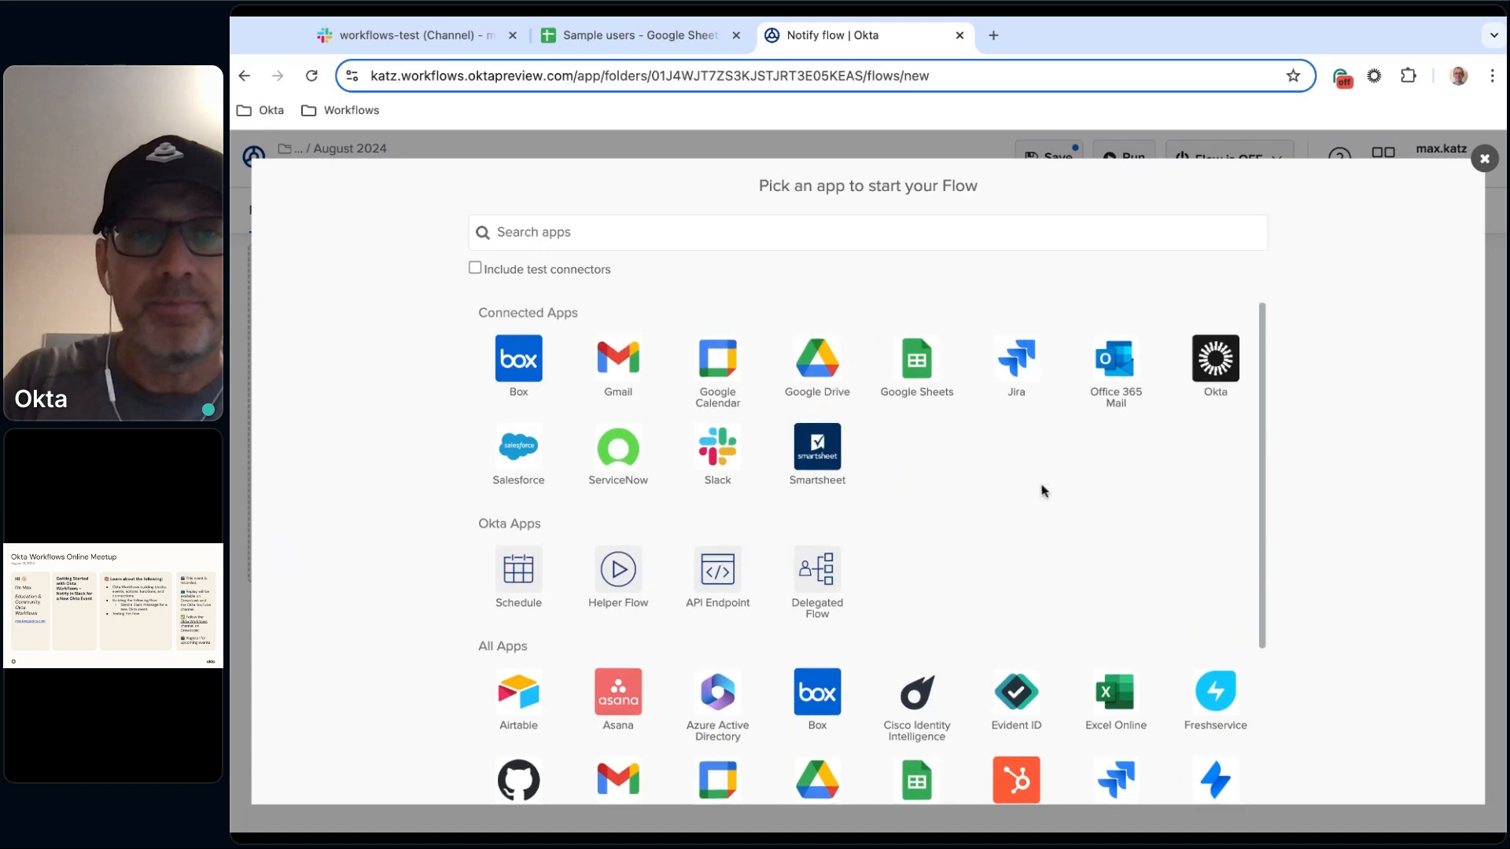
scroll(1028, 577, "down", 4)
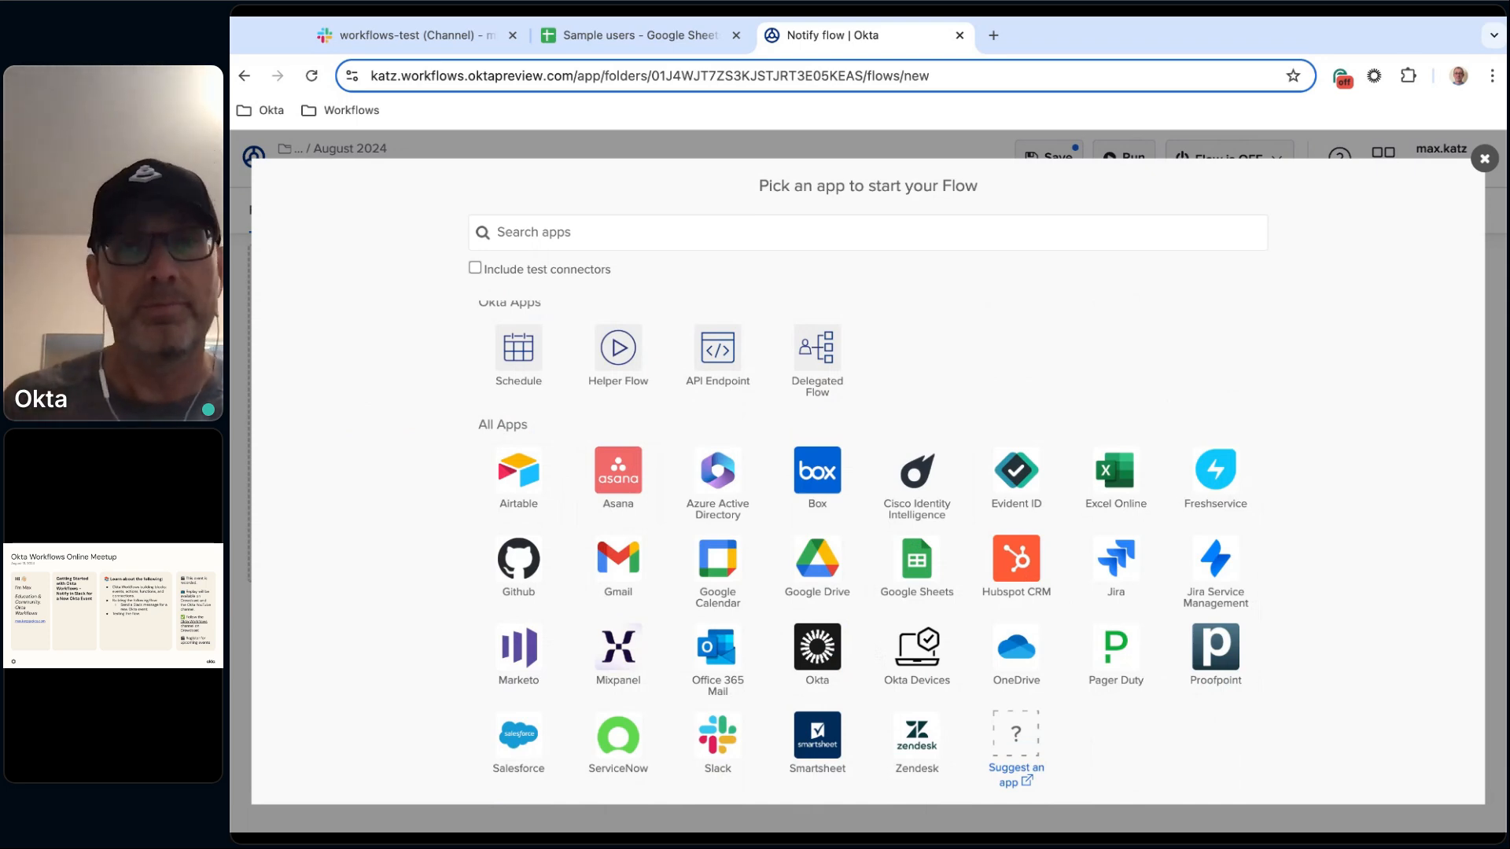
scroll(753, 534, "up", 3)
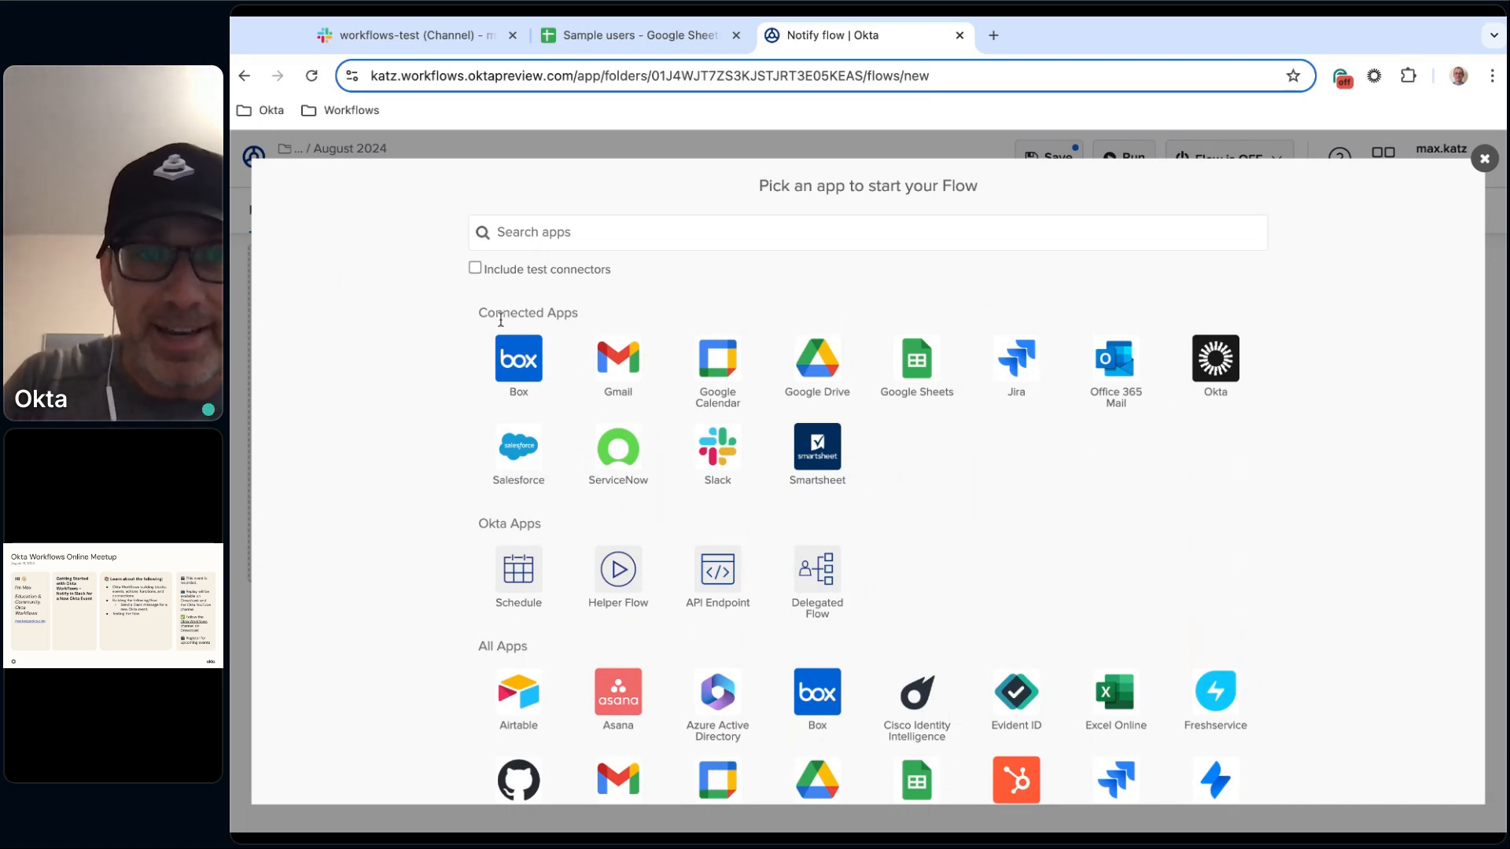
scroll(681, 455, "down", 3)
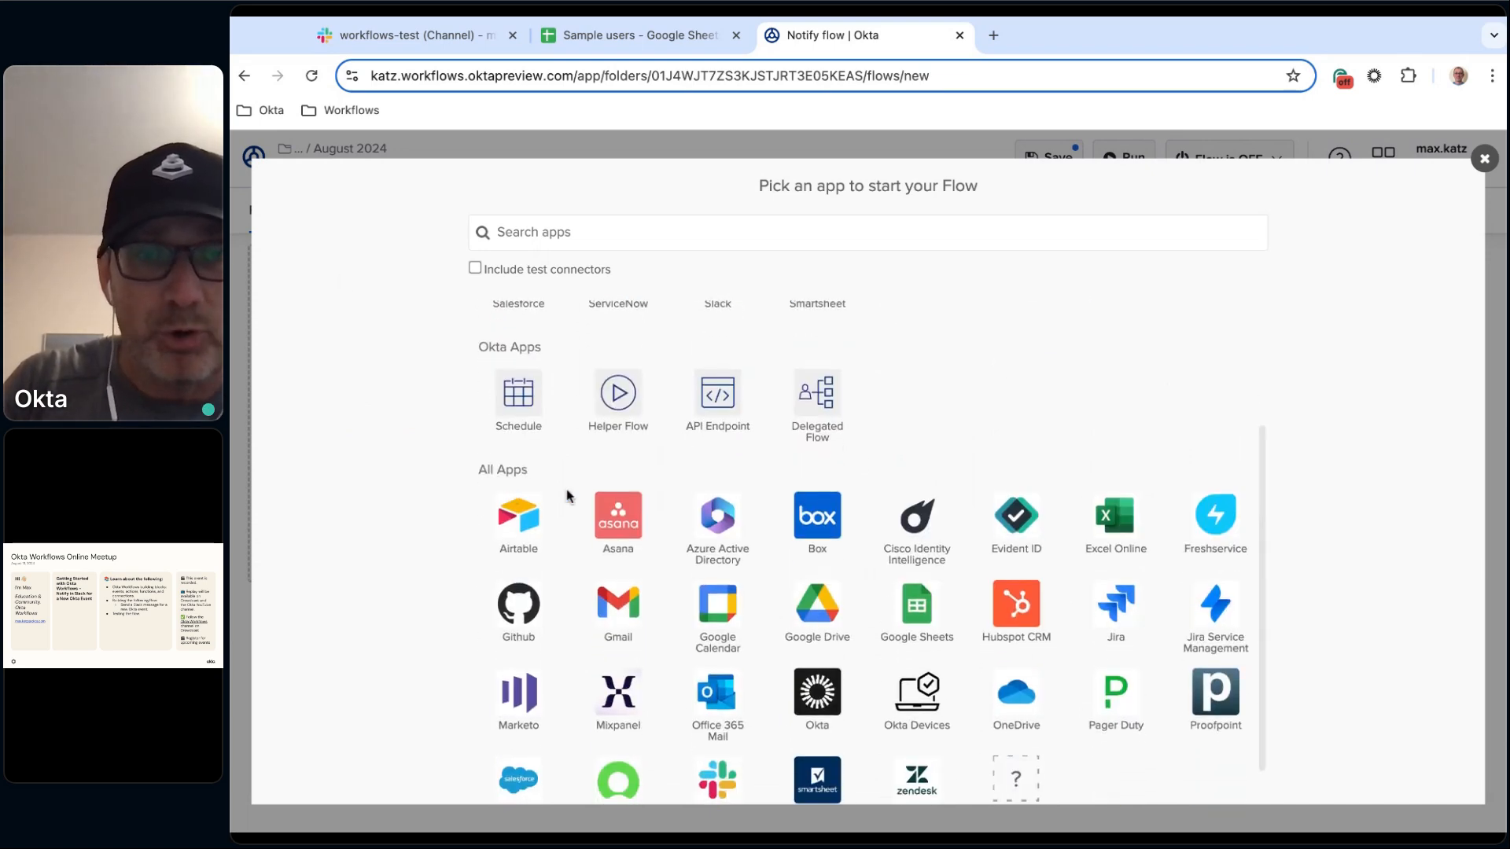
scroll(621, 574, "down", 1)
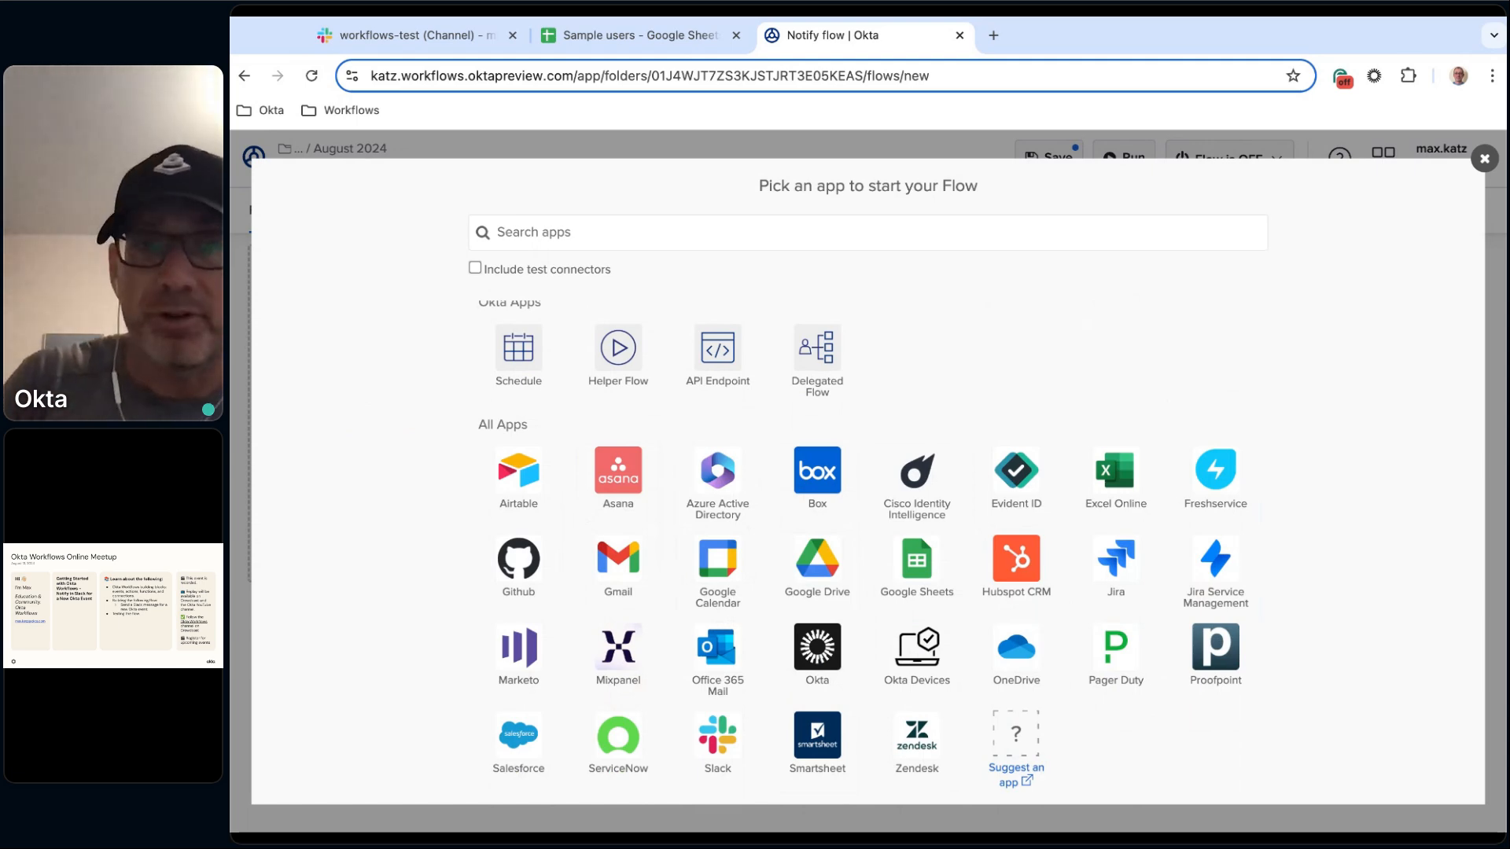
scroll(567, 318, "up", 3)
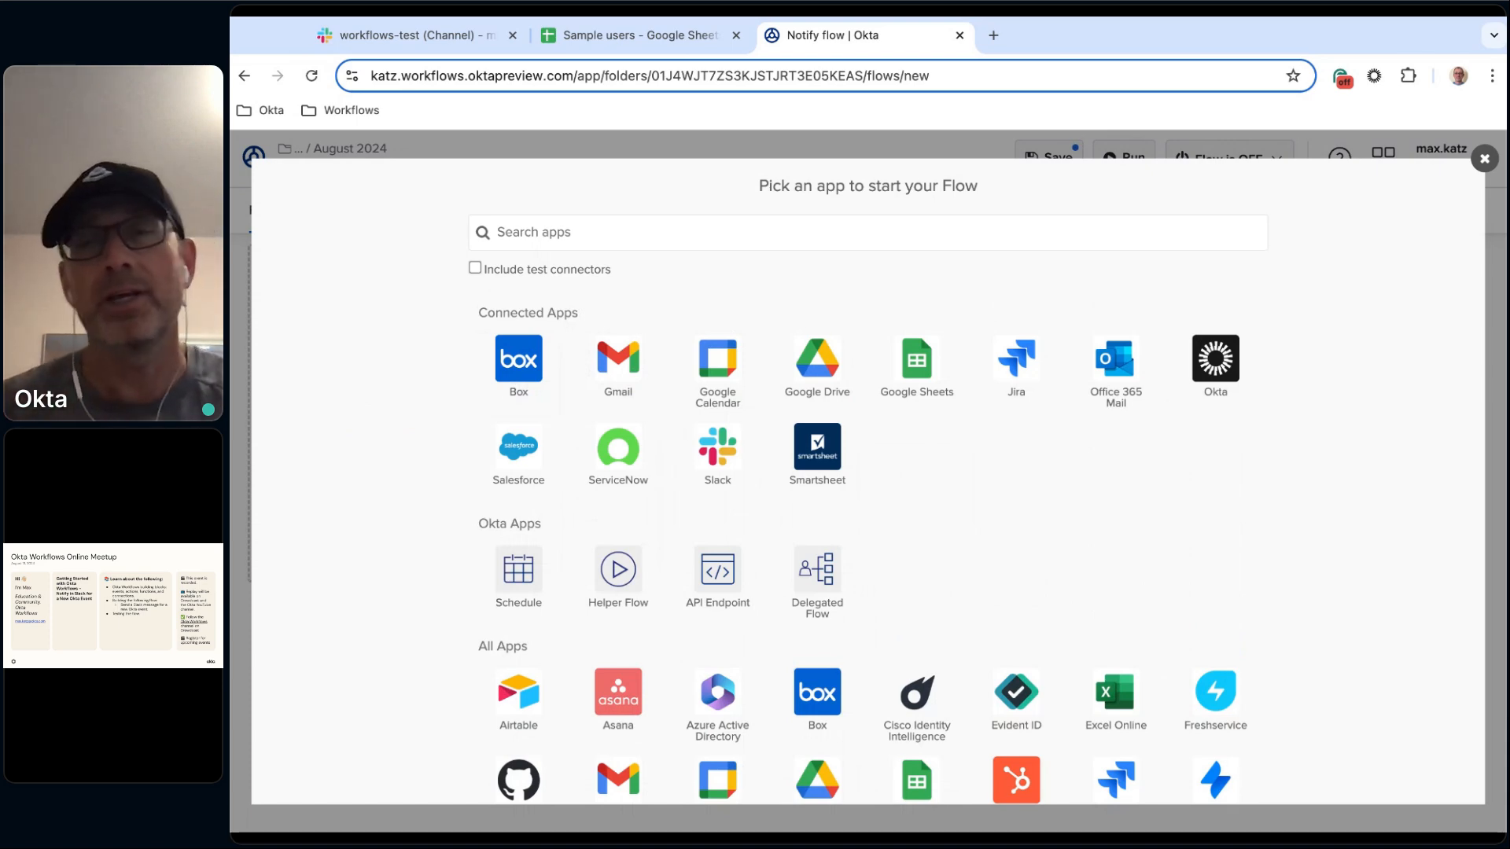
Browse the Okta and Gmail event lists, then close the app picker without choosing an event.
left_click(1223, 368)
scroll(818, 459, "down", 2)
scroll(818, 458, "down", 10)
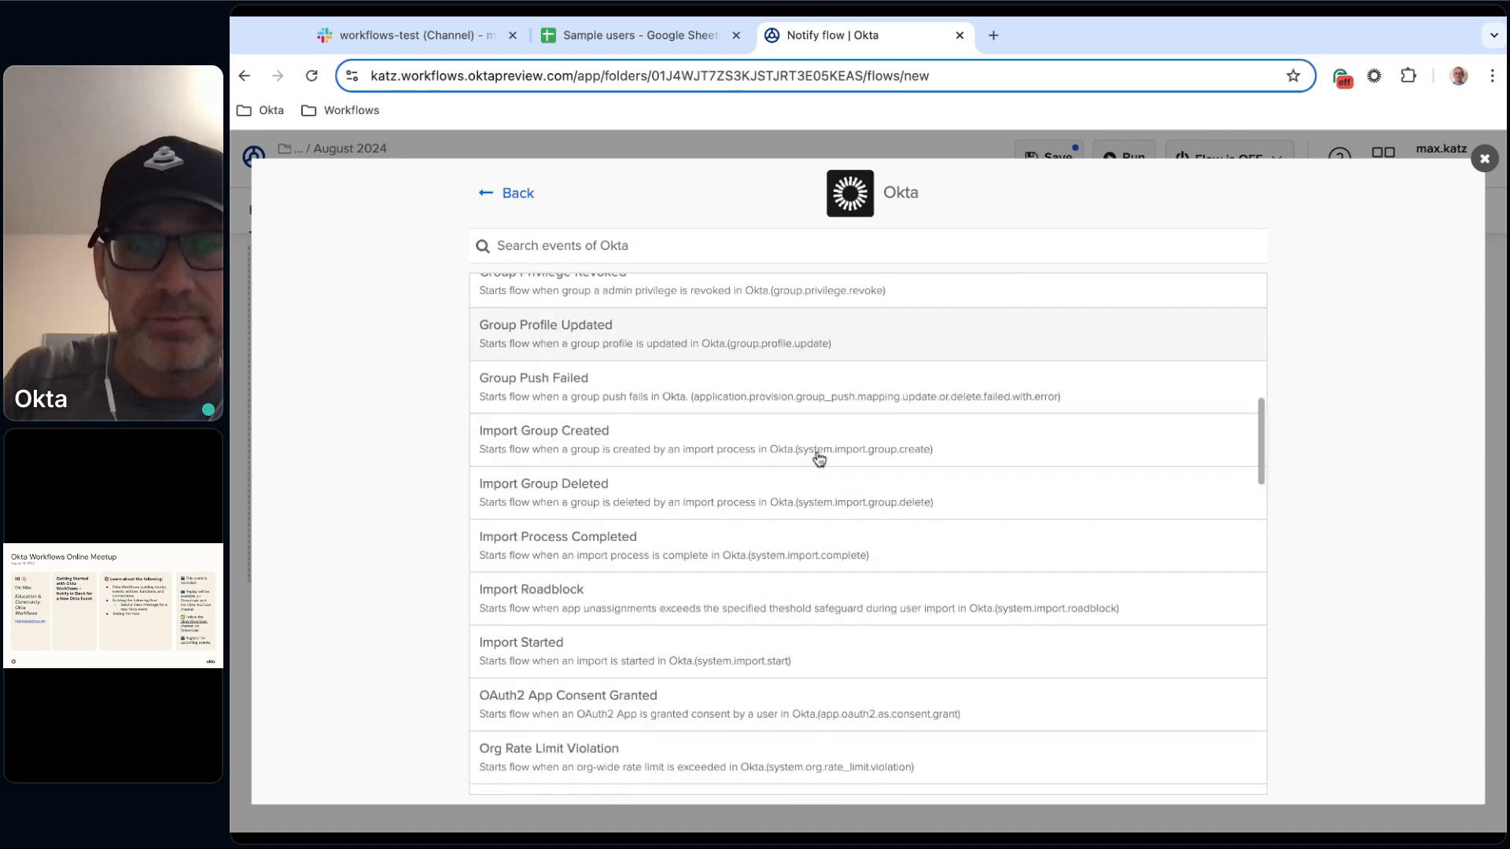
scroll(818, 458, "down", 5)
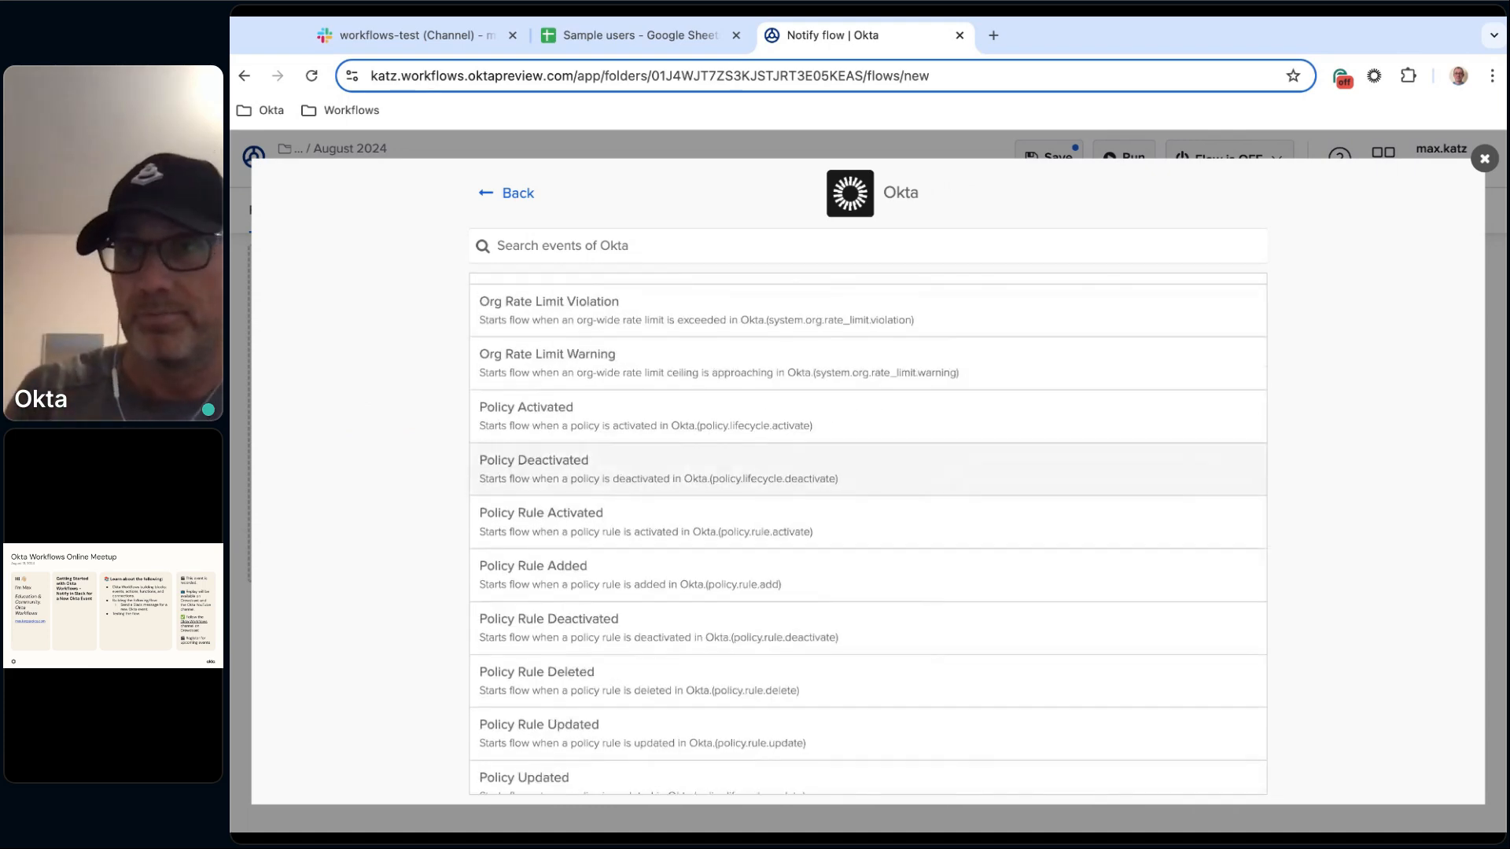
left_click(519, 193)
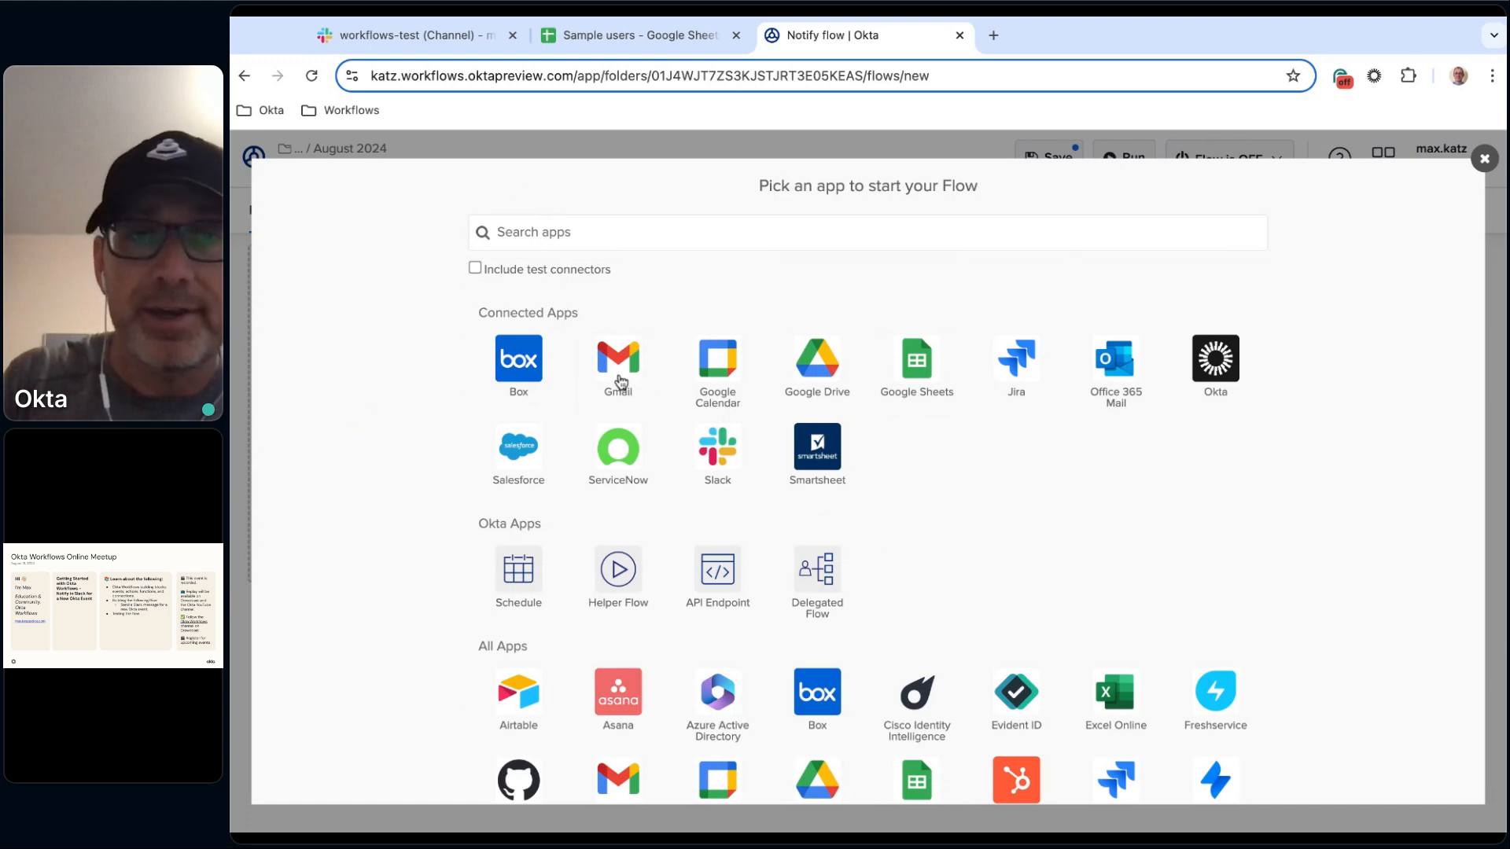
left_click(620, 382)
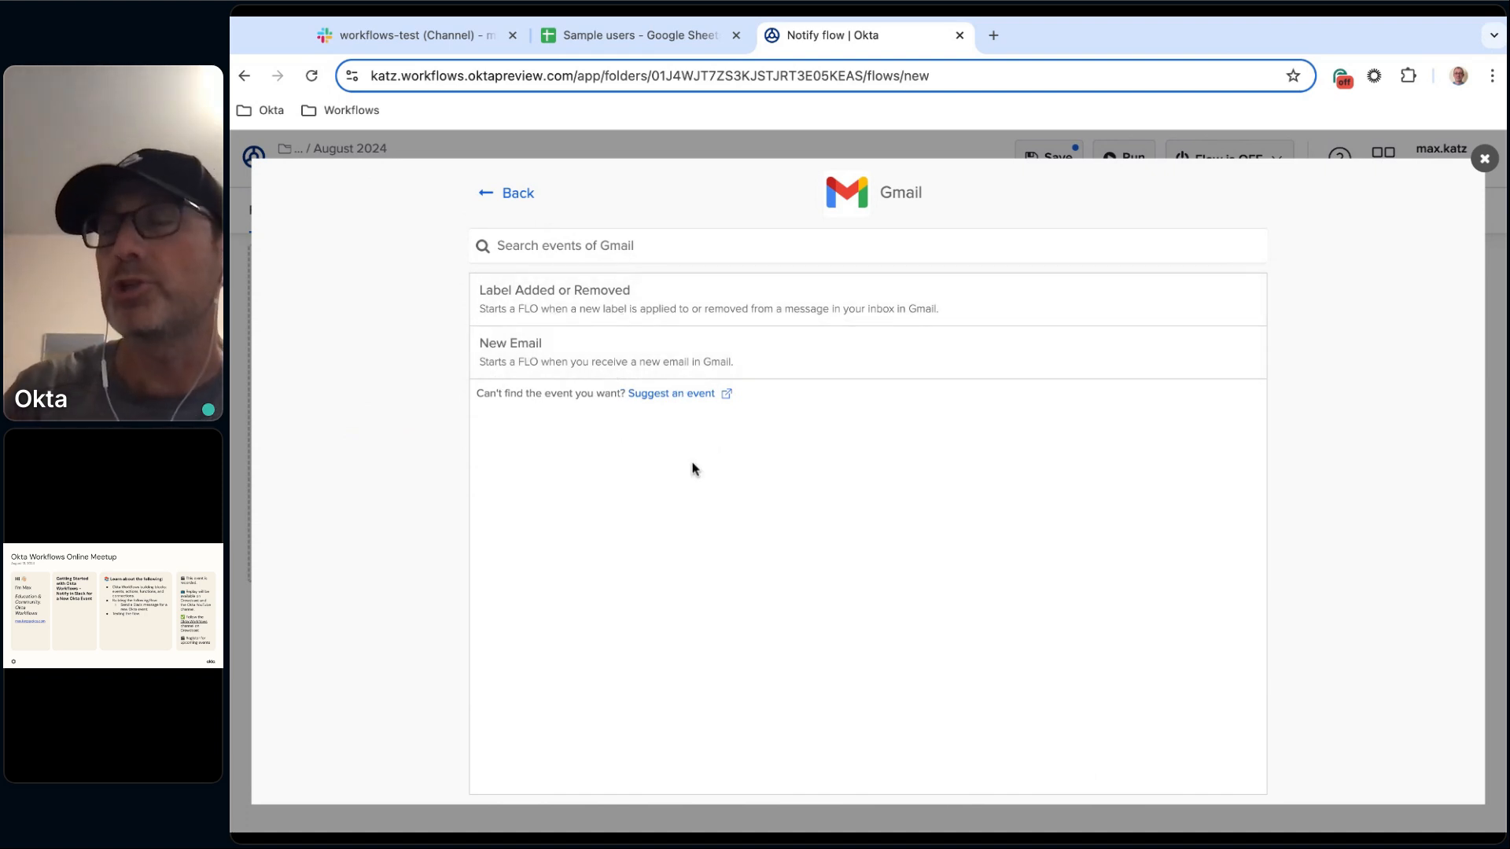
left_click(515, 193)
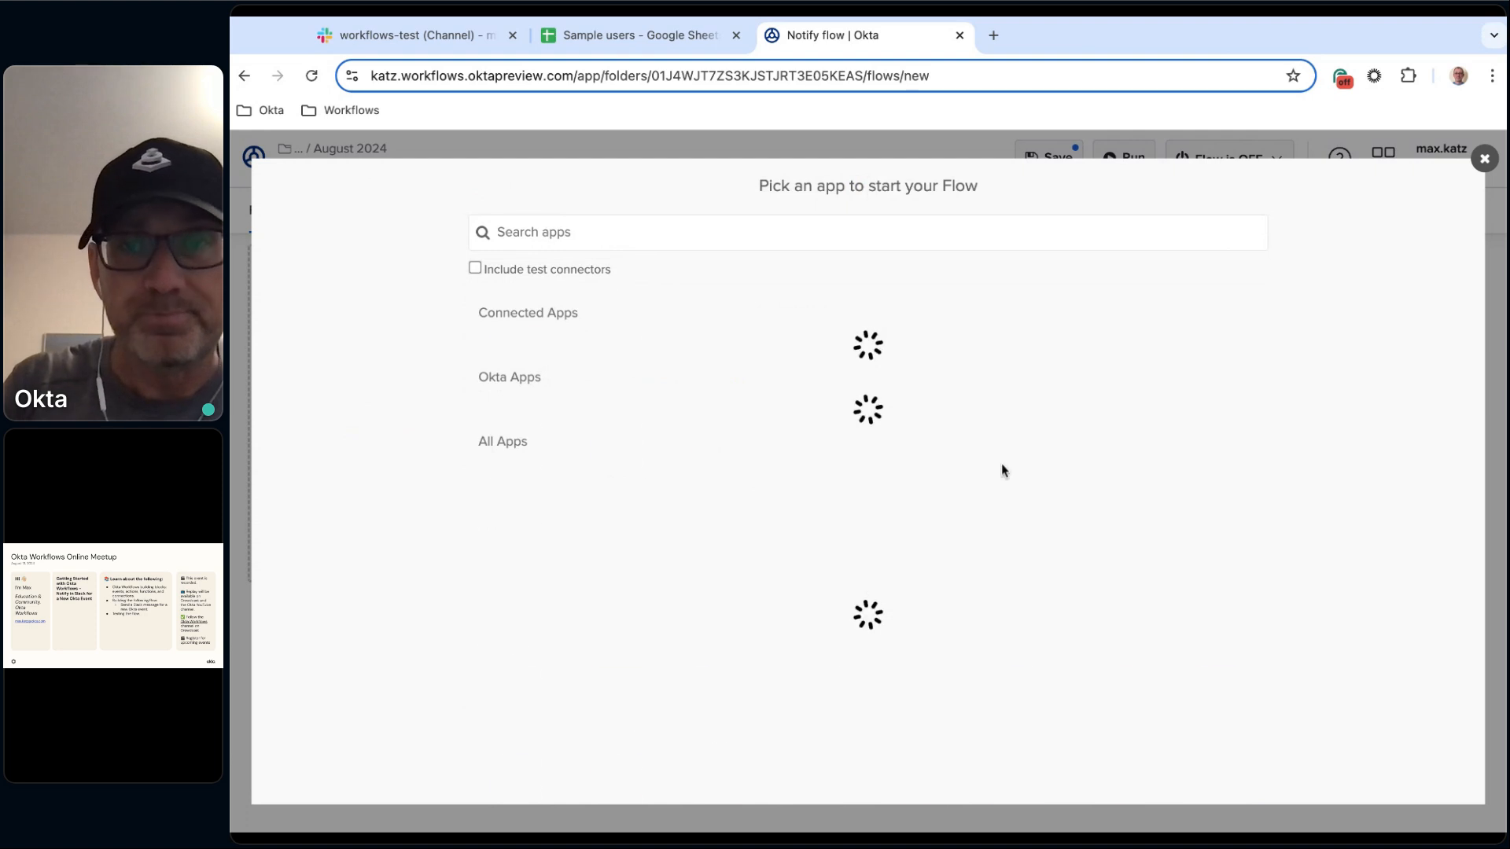
scroll(1144, 477, "down", 1)
scroll(1146, 475, "up", 1)
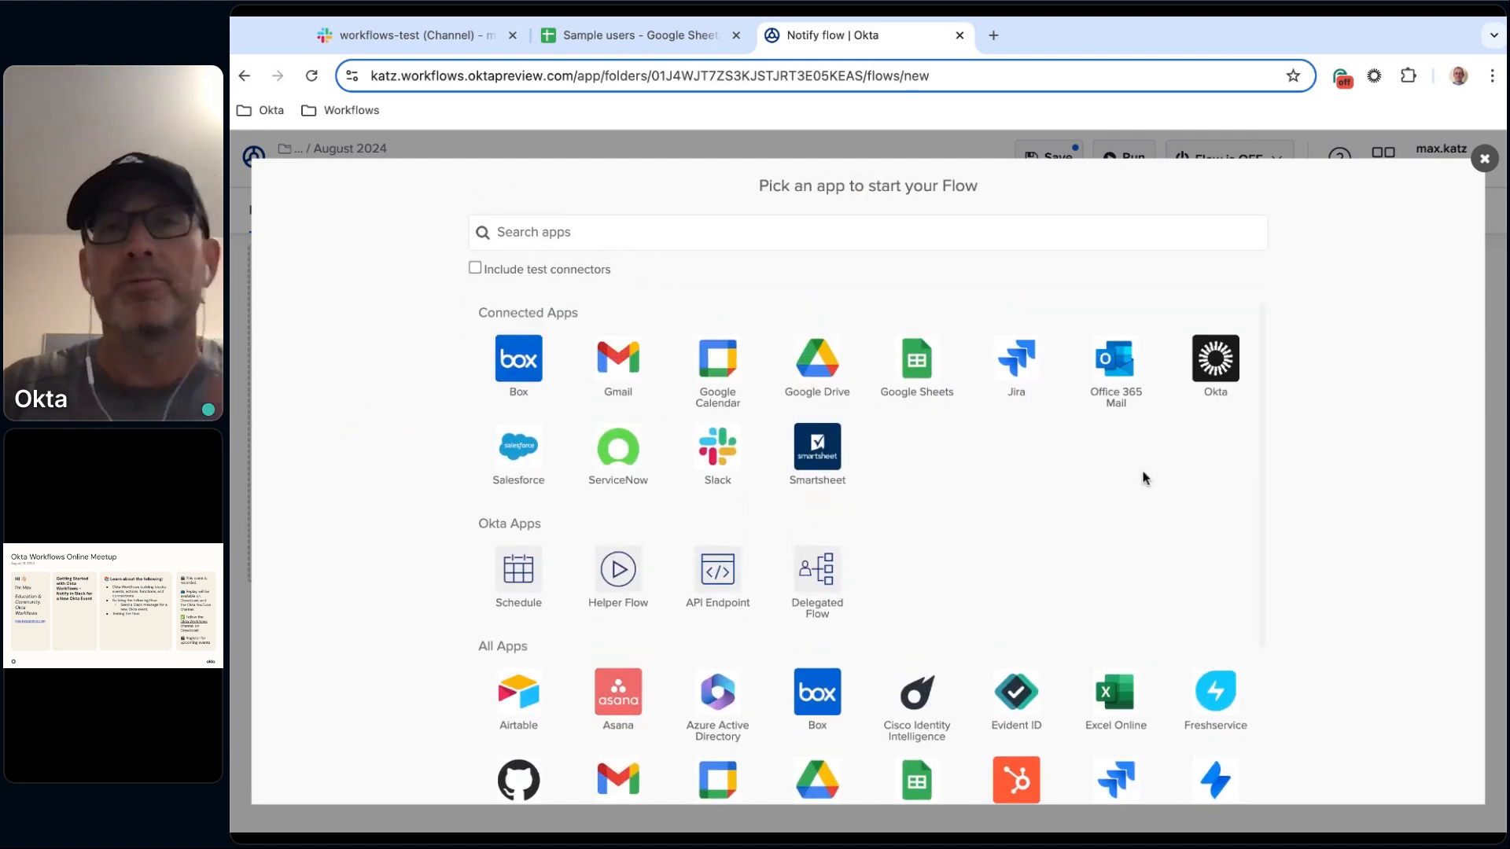
left_click(1484, 160)
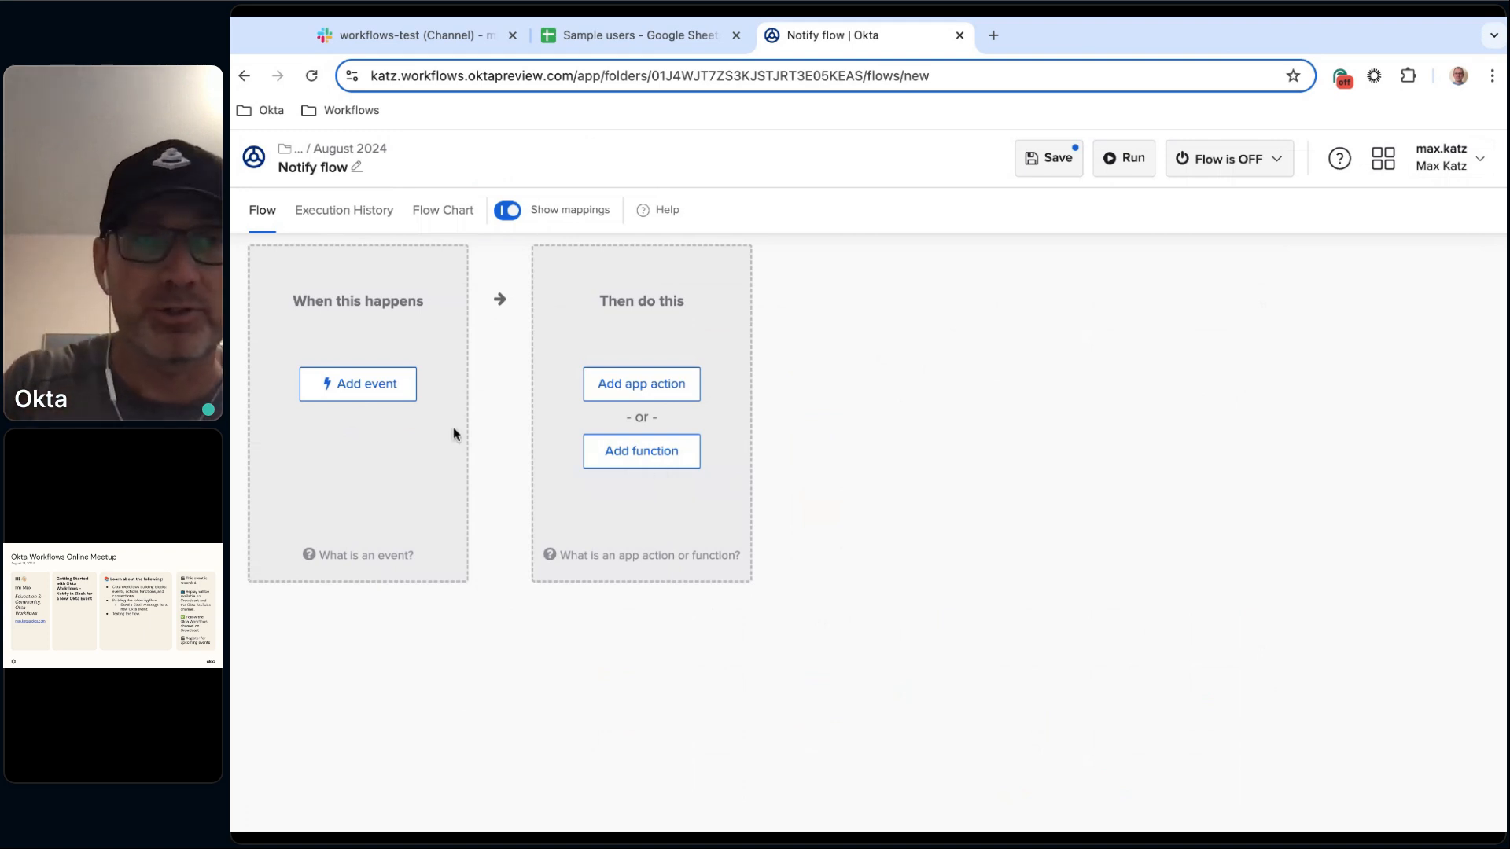
Add a Schedule event to the flow, then close its schedule dialog and delete the event card.
left_click(378, 385)
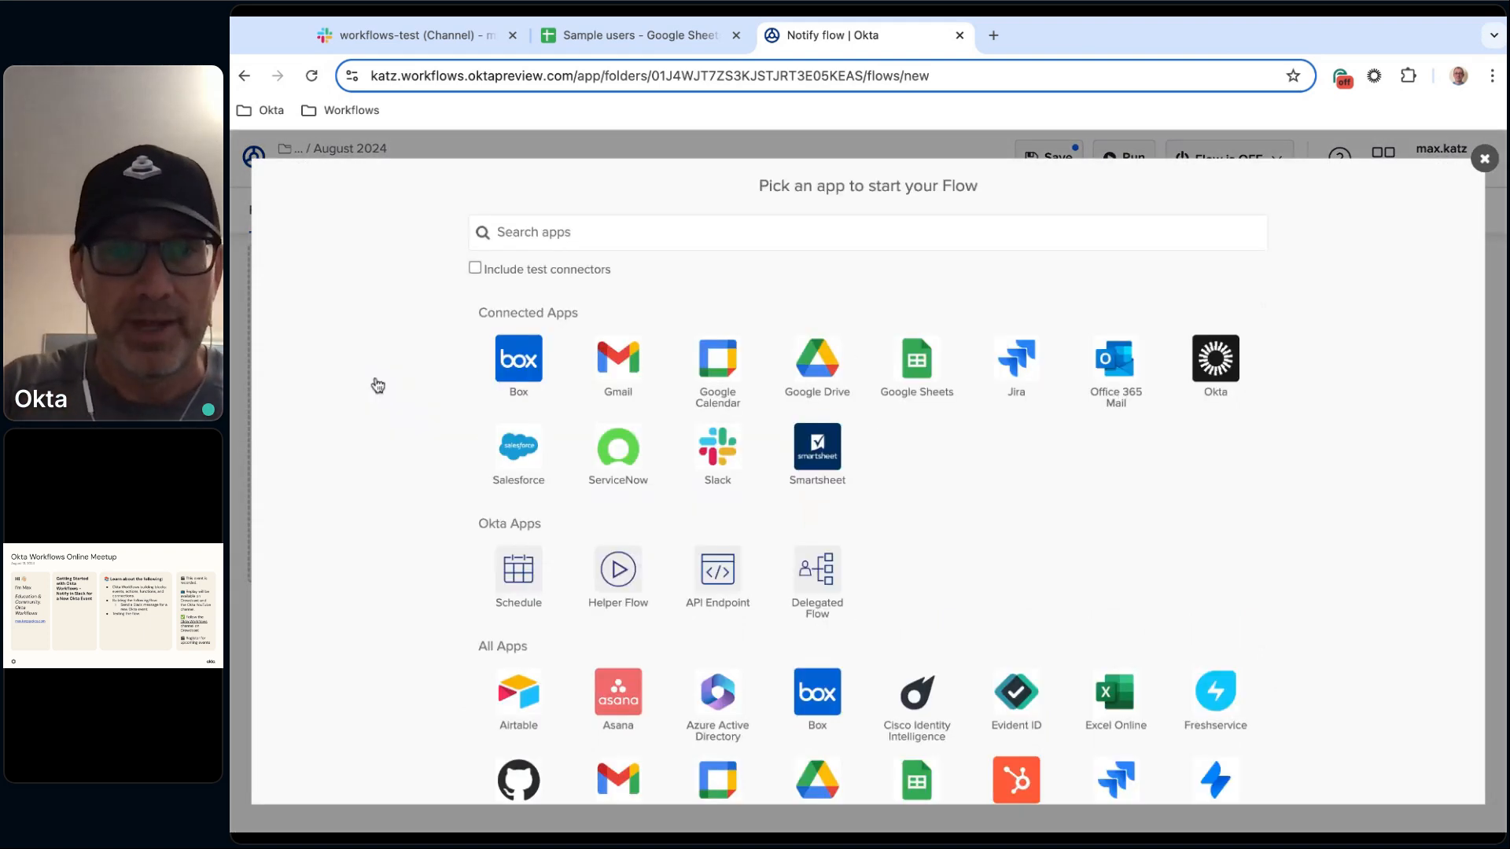
left_click(519, 579)
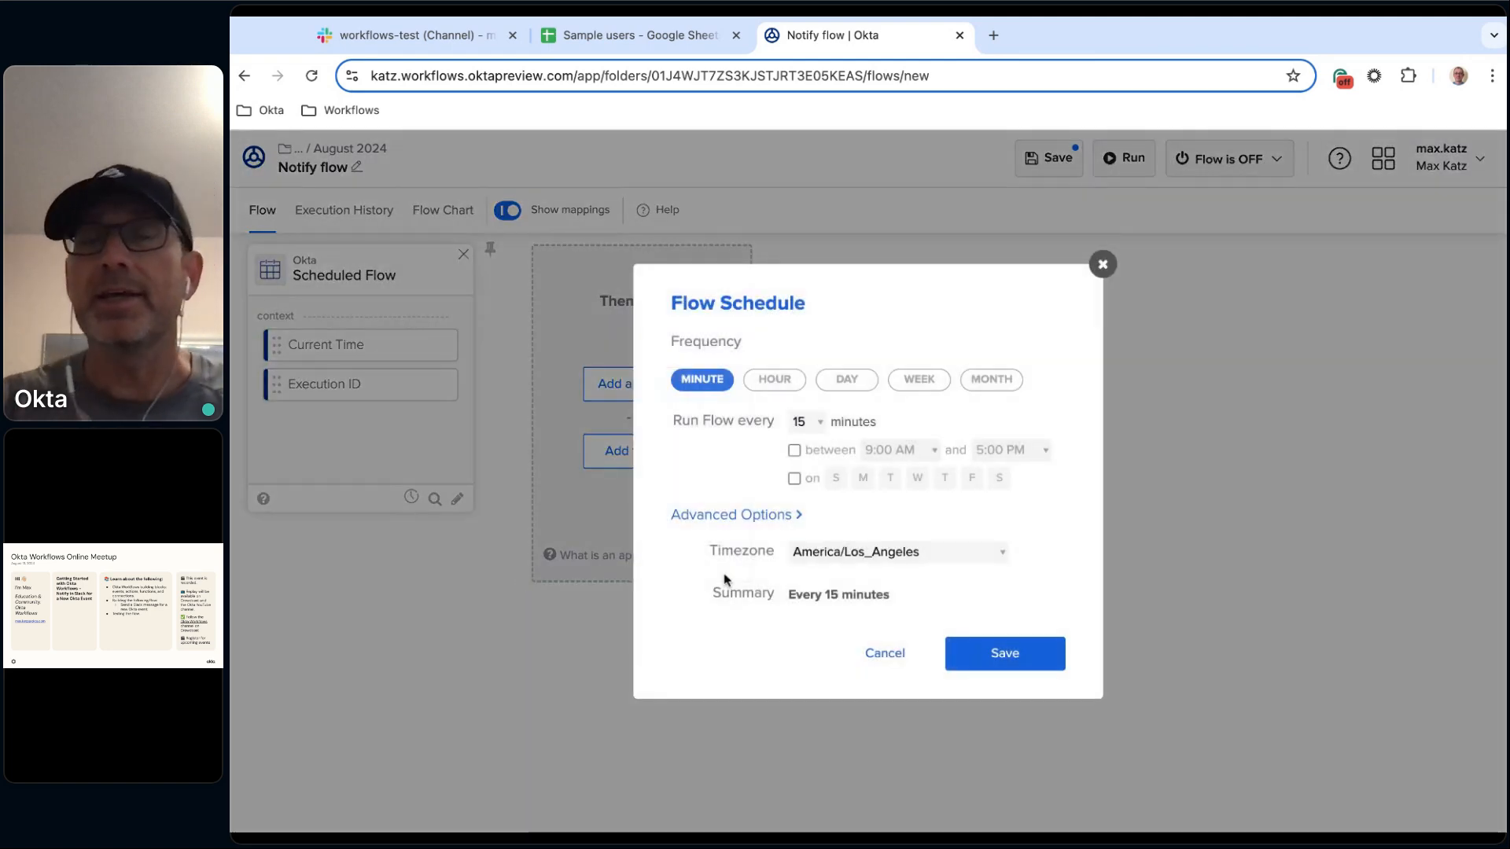
left_click(1102, 265)
left_click(463, 255)
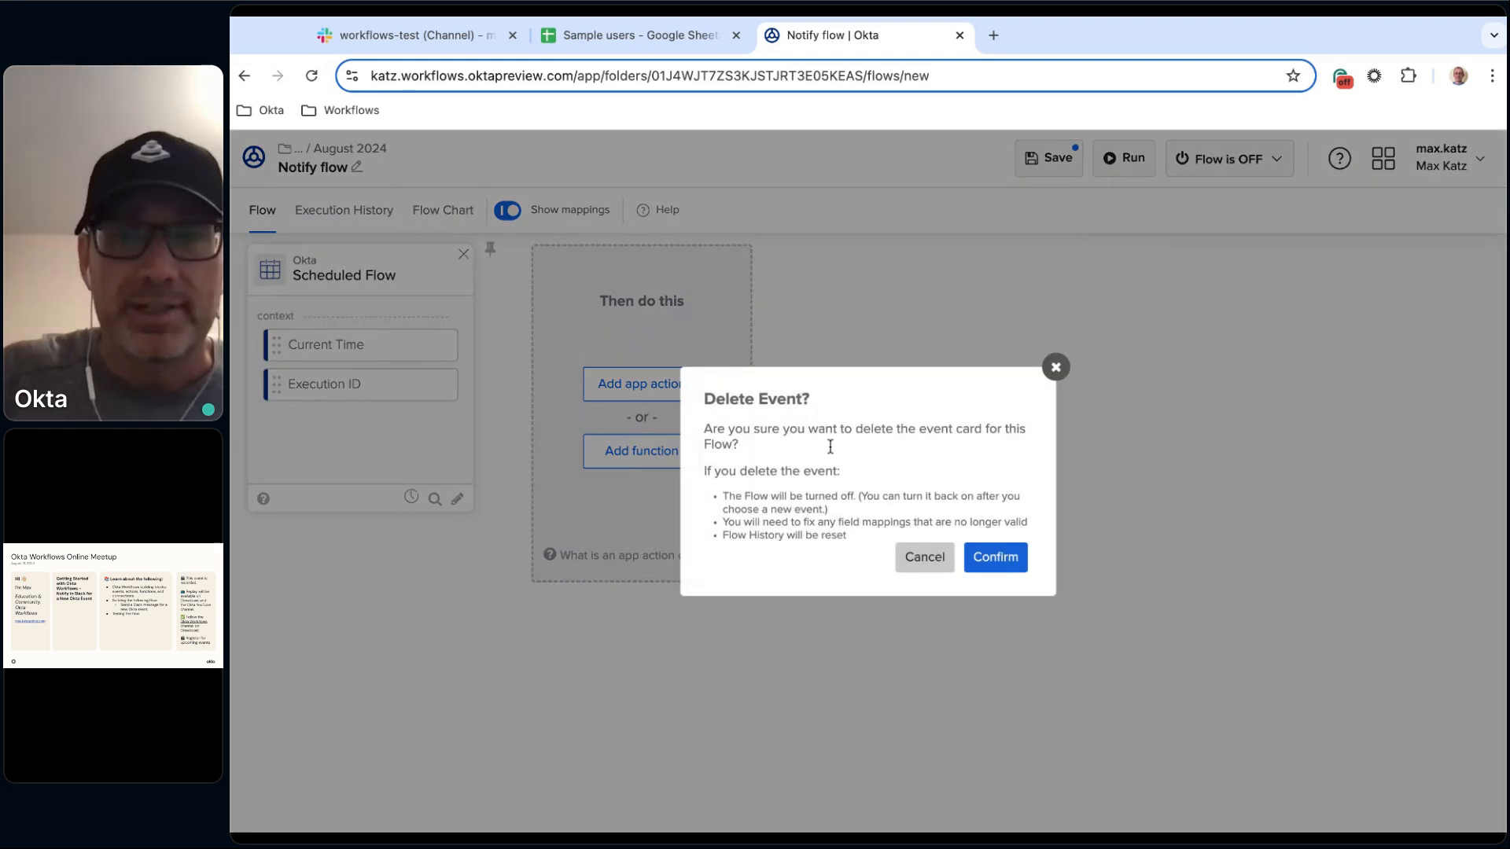
left_click(1001, 563)
Add an API Endpoint event and set its security level to Secure with client token.
left_click(365, 394)
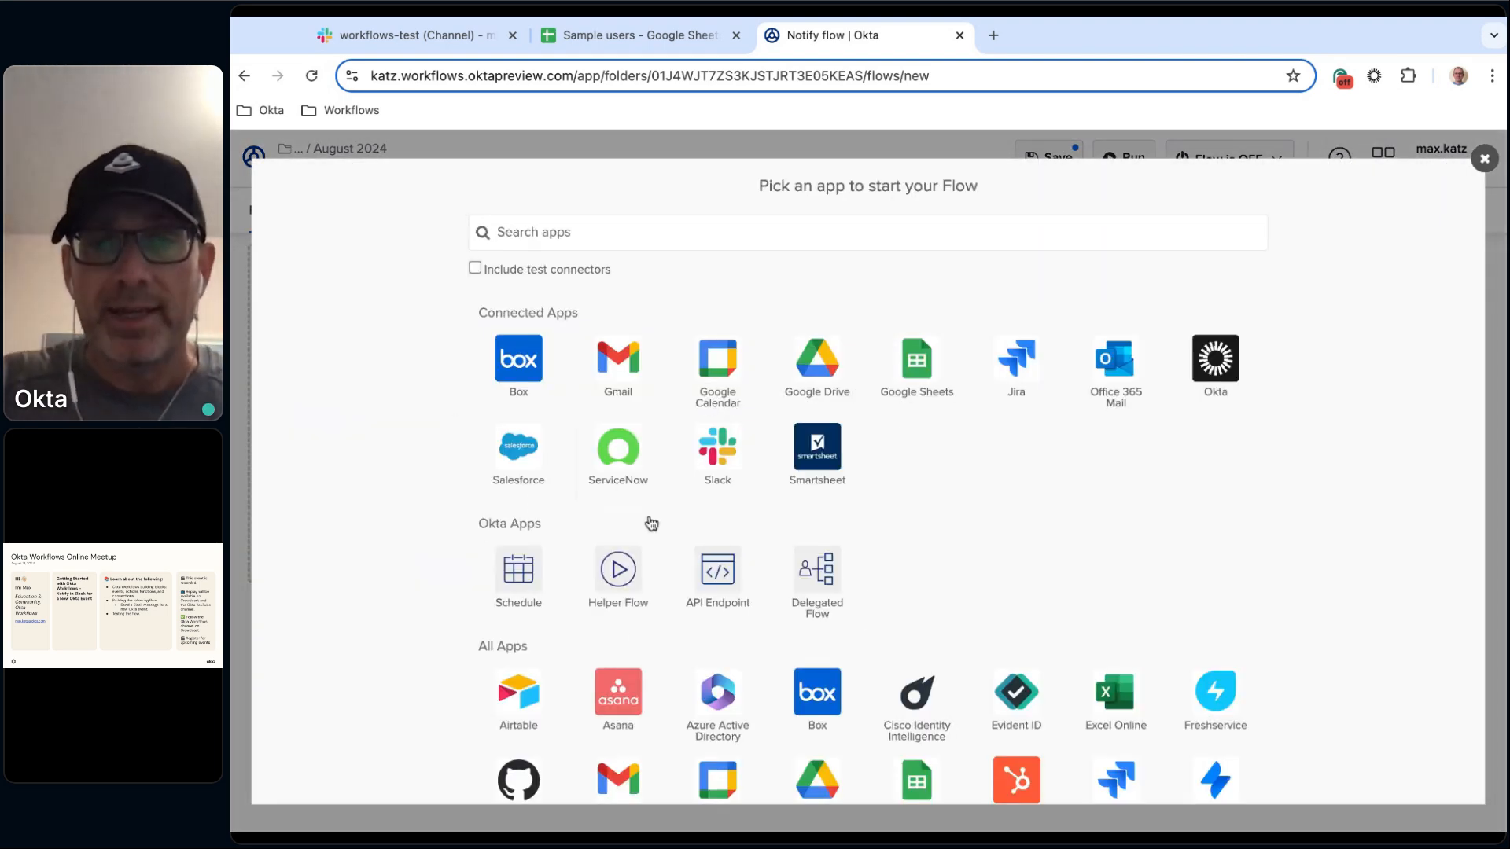
left_click(727, 595)
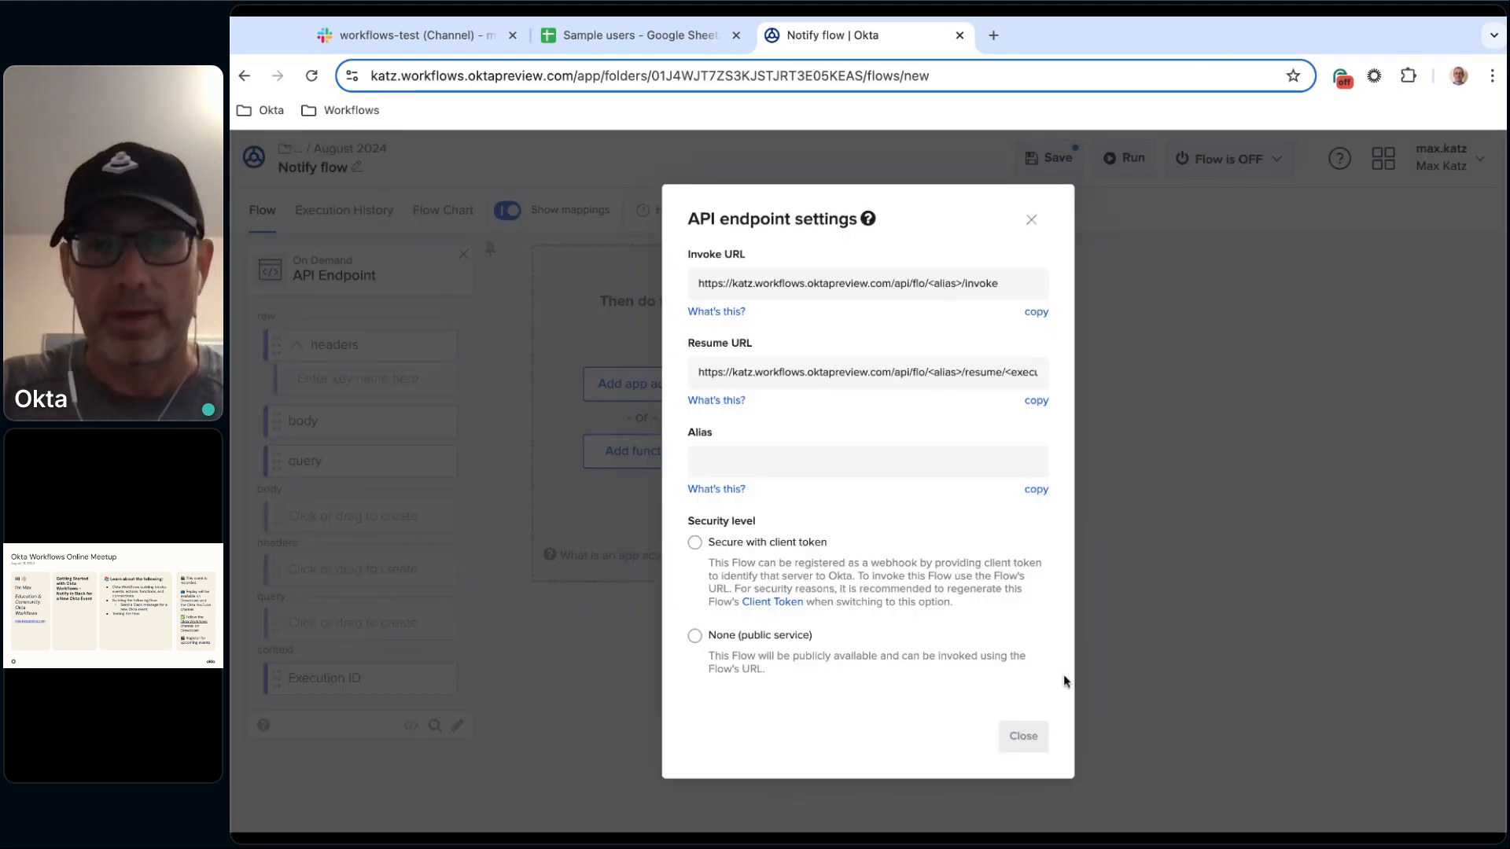
left_click(774, 544)
left_click(1031, 773)
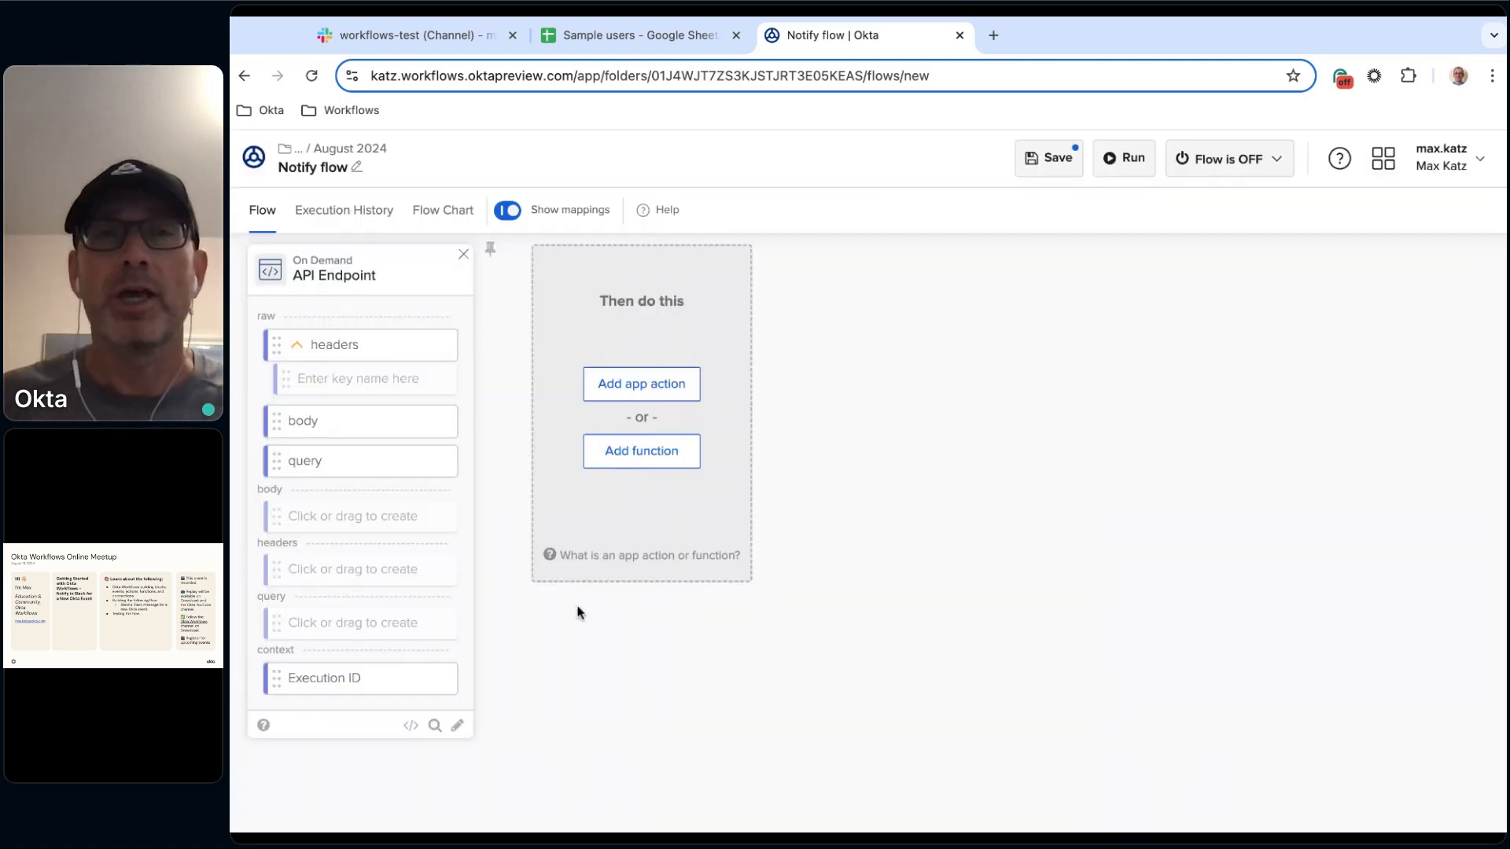
Replace the API Endpoint event with the Okta User Created event, finding it by searching Okta events for "cre".
left_click(463, 254)
left_click(996, 558)
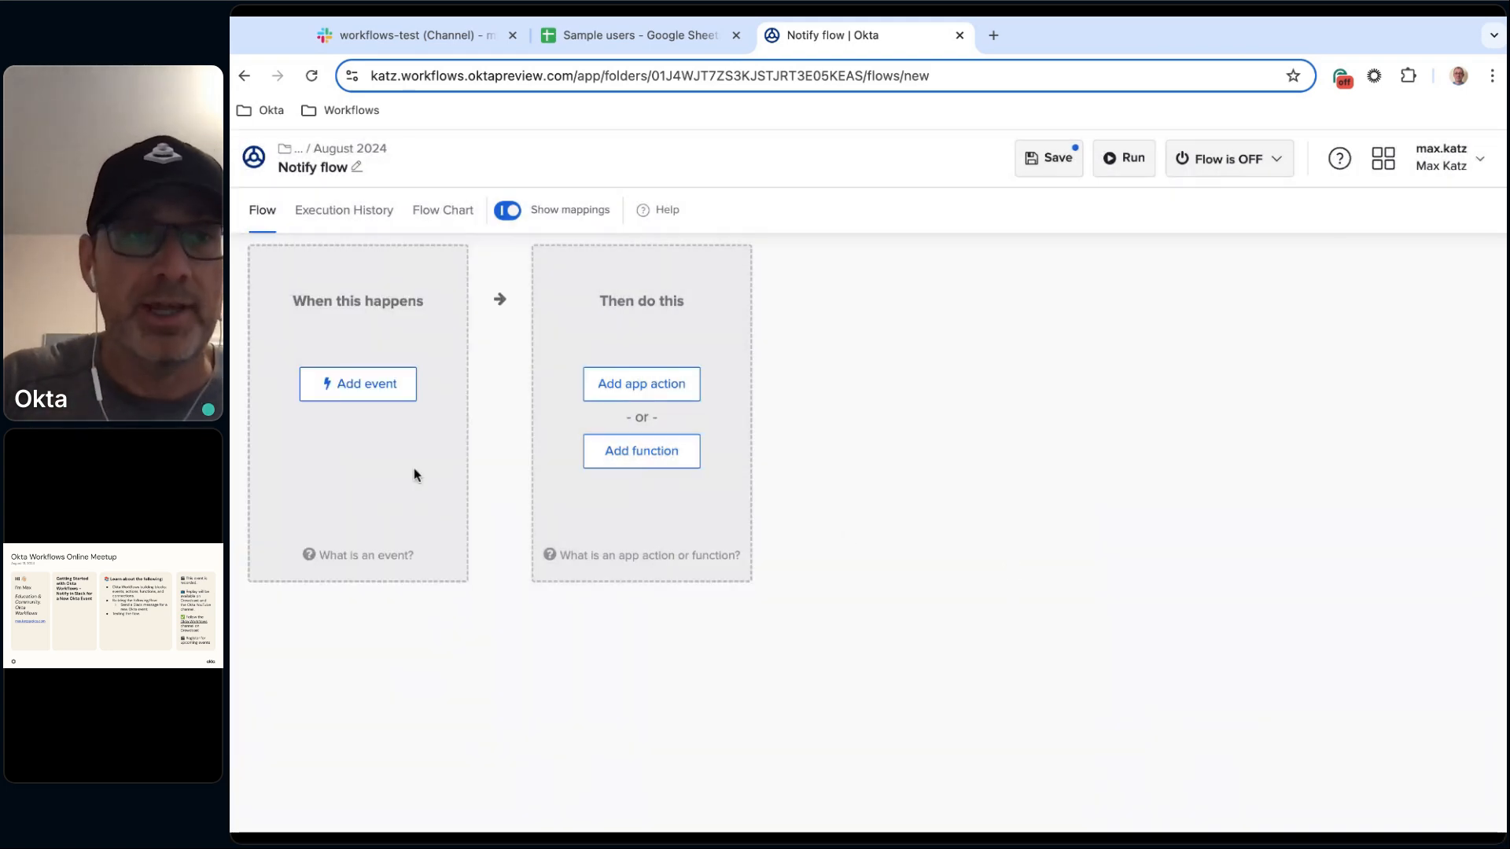
left_click(375, 395)
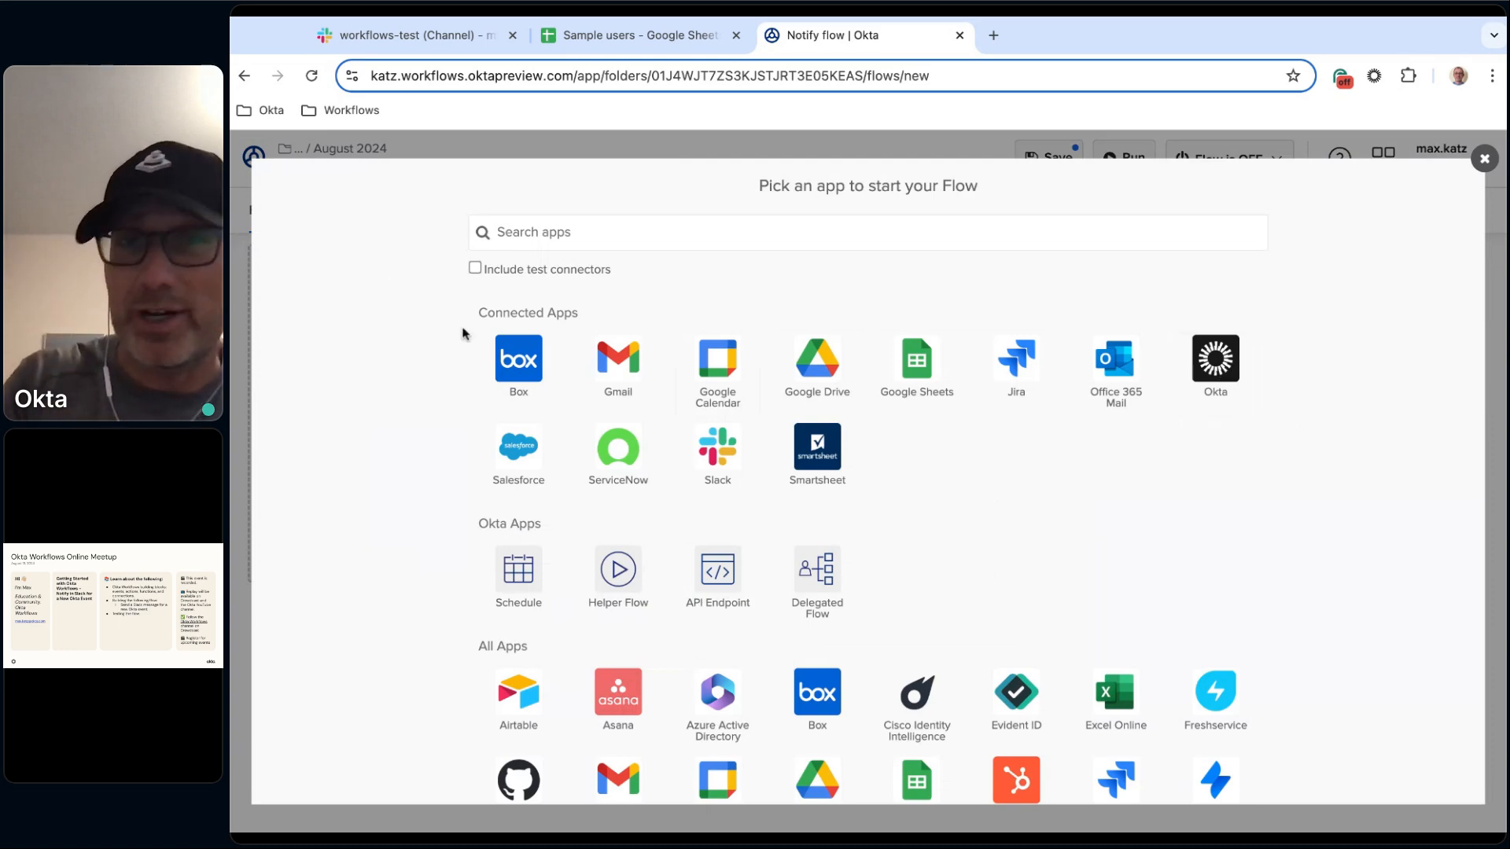
left_click(1239, 367)
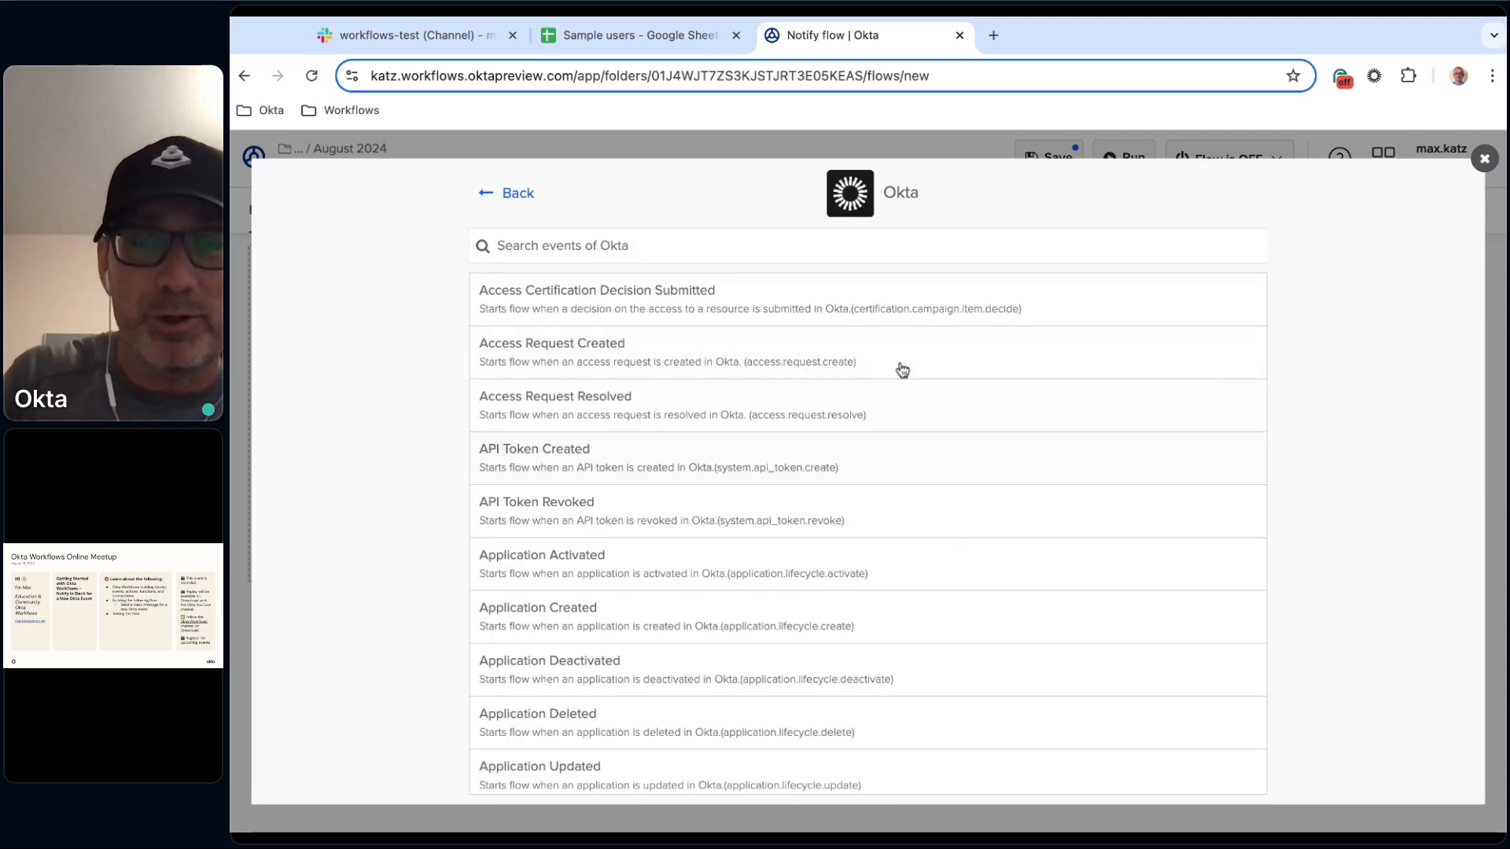
scroll(940, 495, "down", 15)
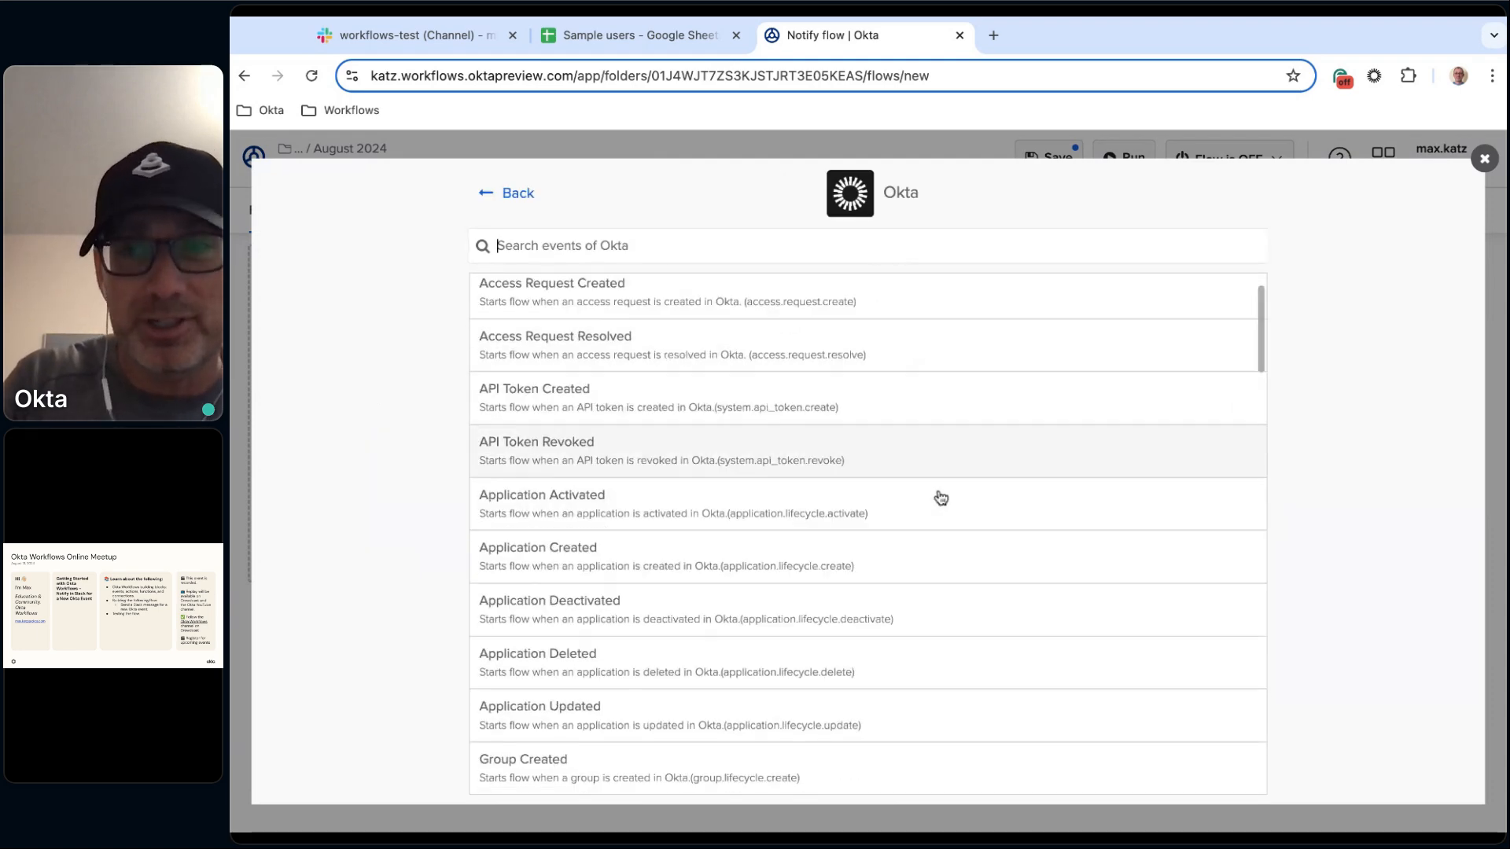
scroll(940, 497, "up", 5)
type("cre")
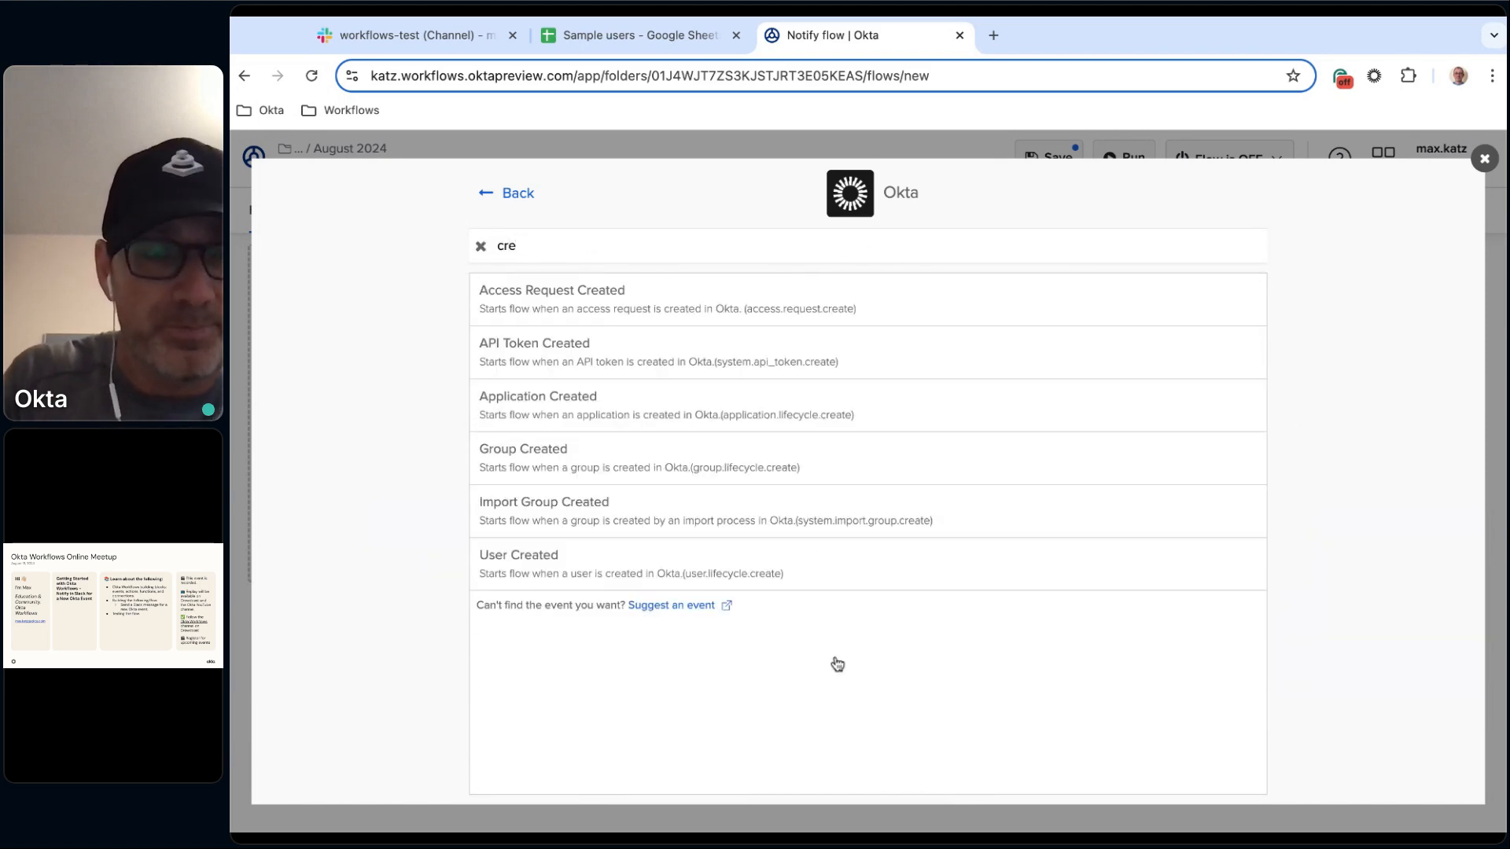
left_click(554, 572)
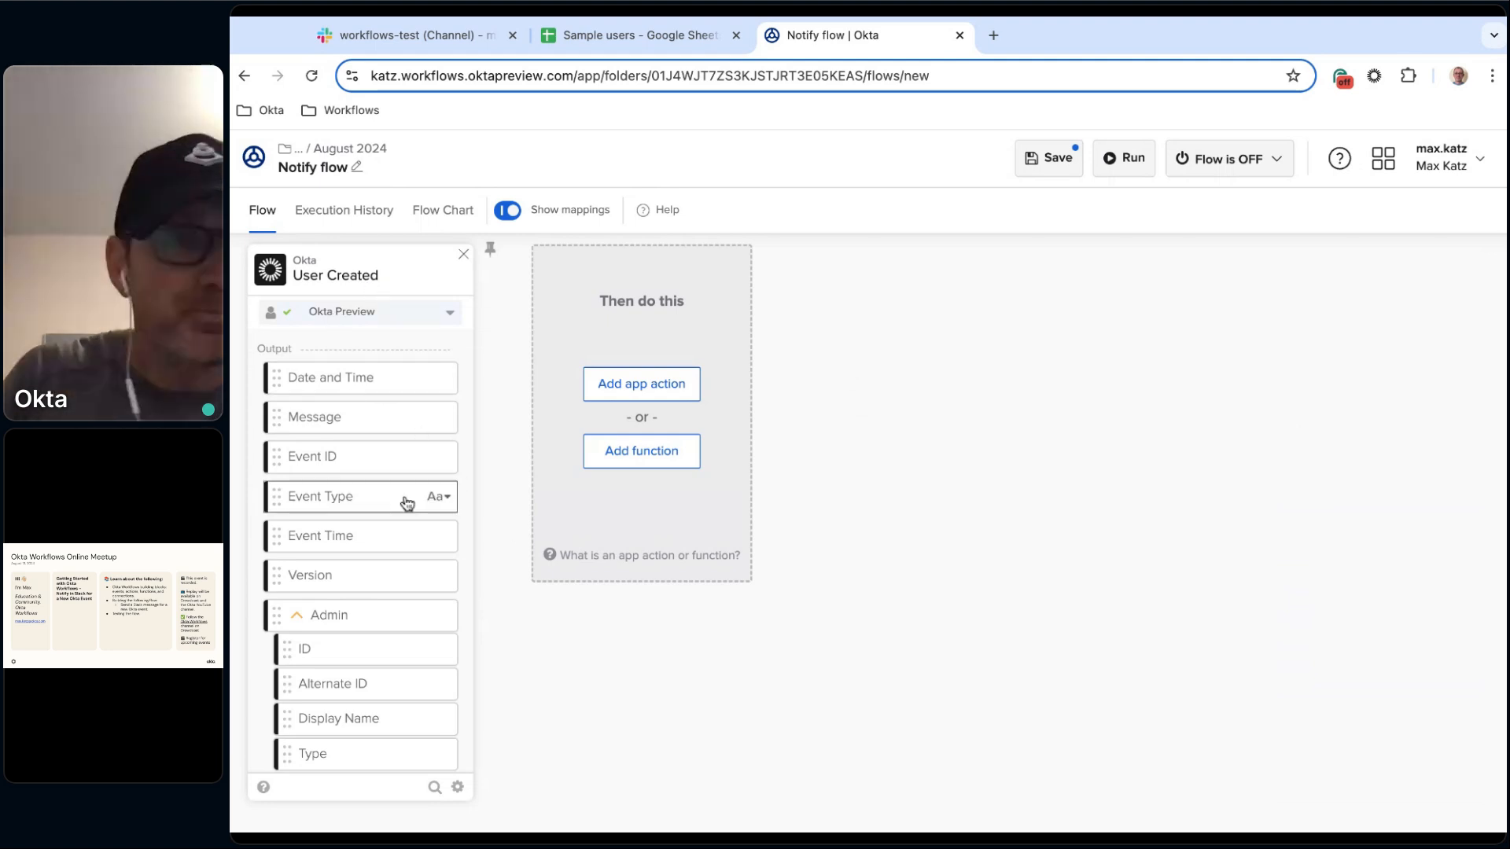
Review the User Created event's output fields and save the flow.
scroll(350, 393, "down", 2)
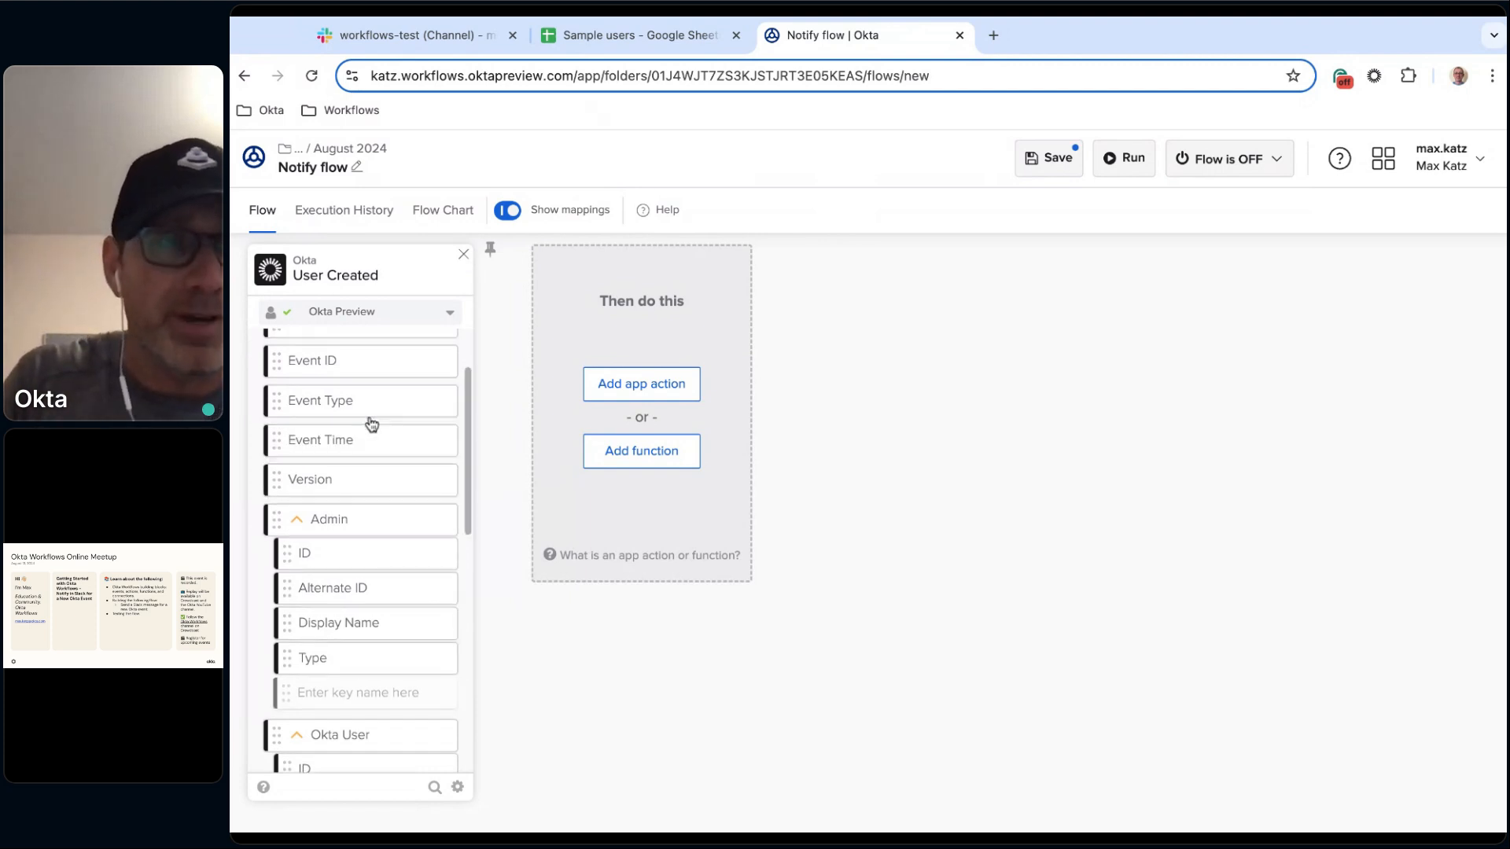
scroll(370, 421, "up", 2)
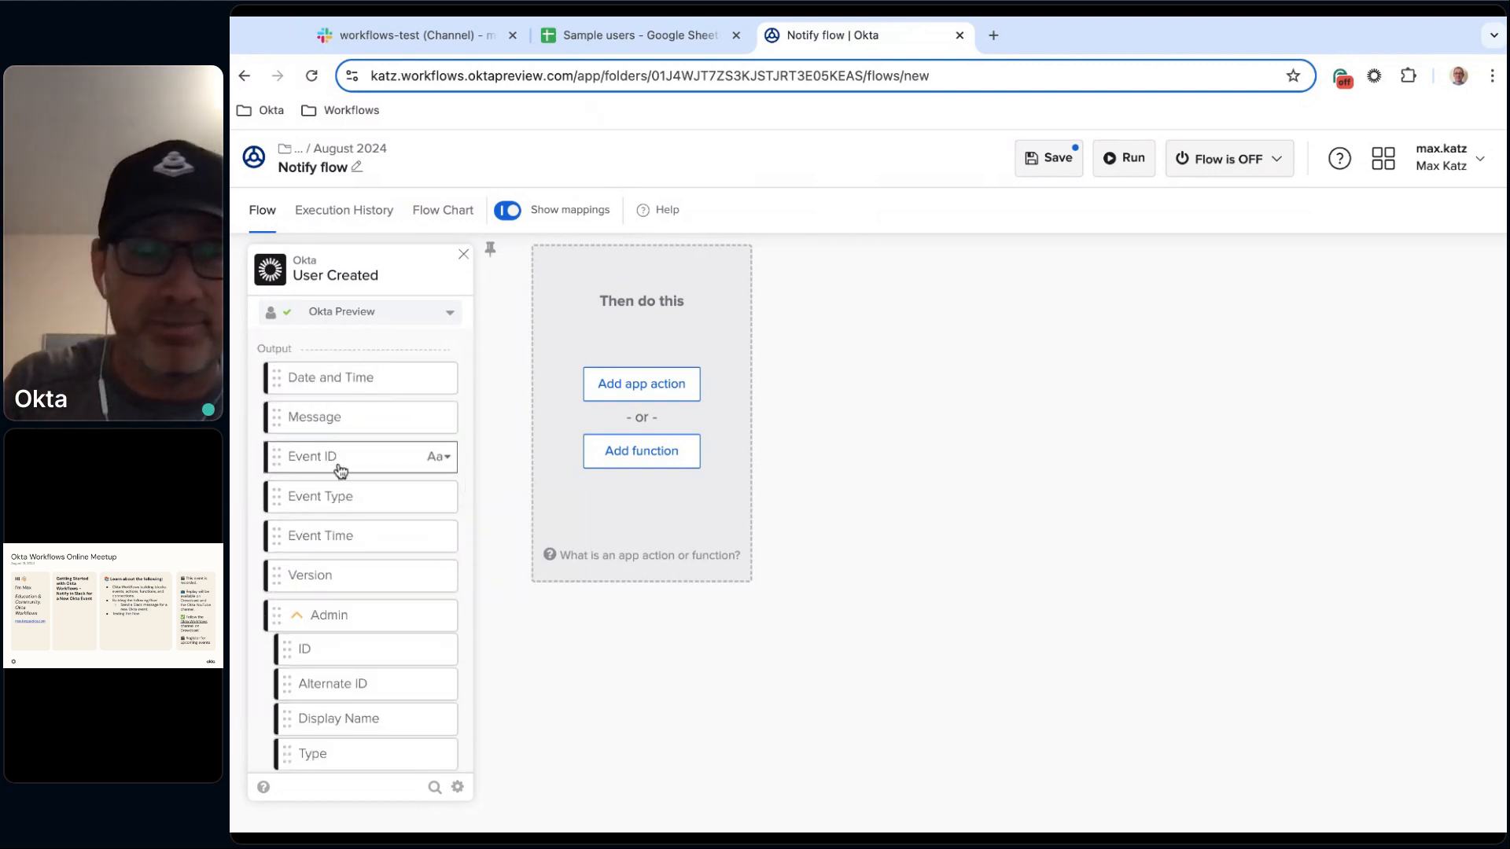
scroll(374, 531, "down", 2)
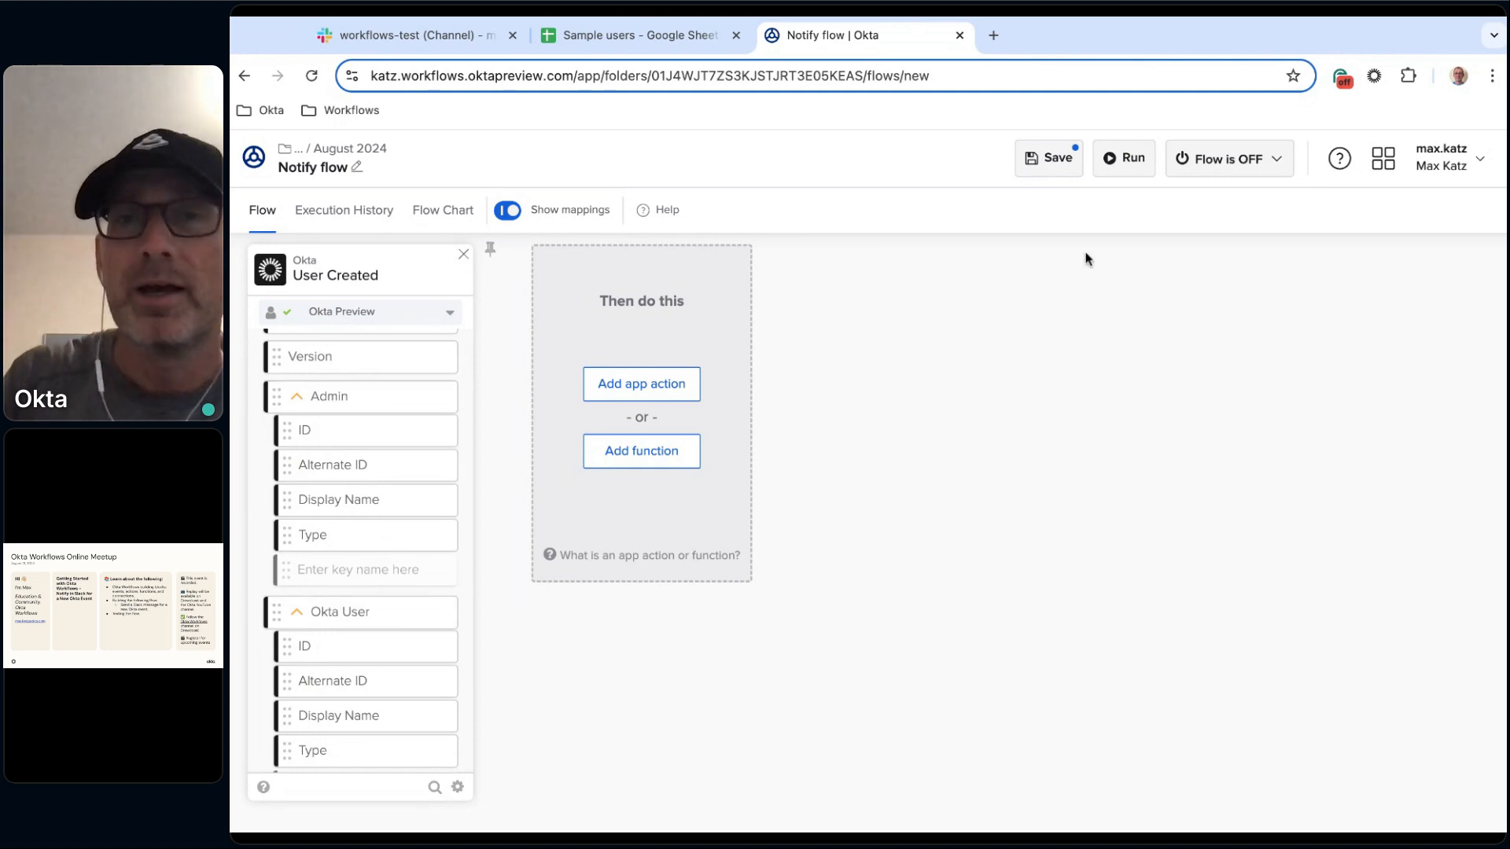
left_click(1062, 163)
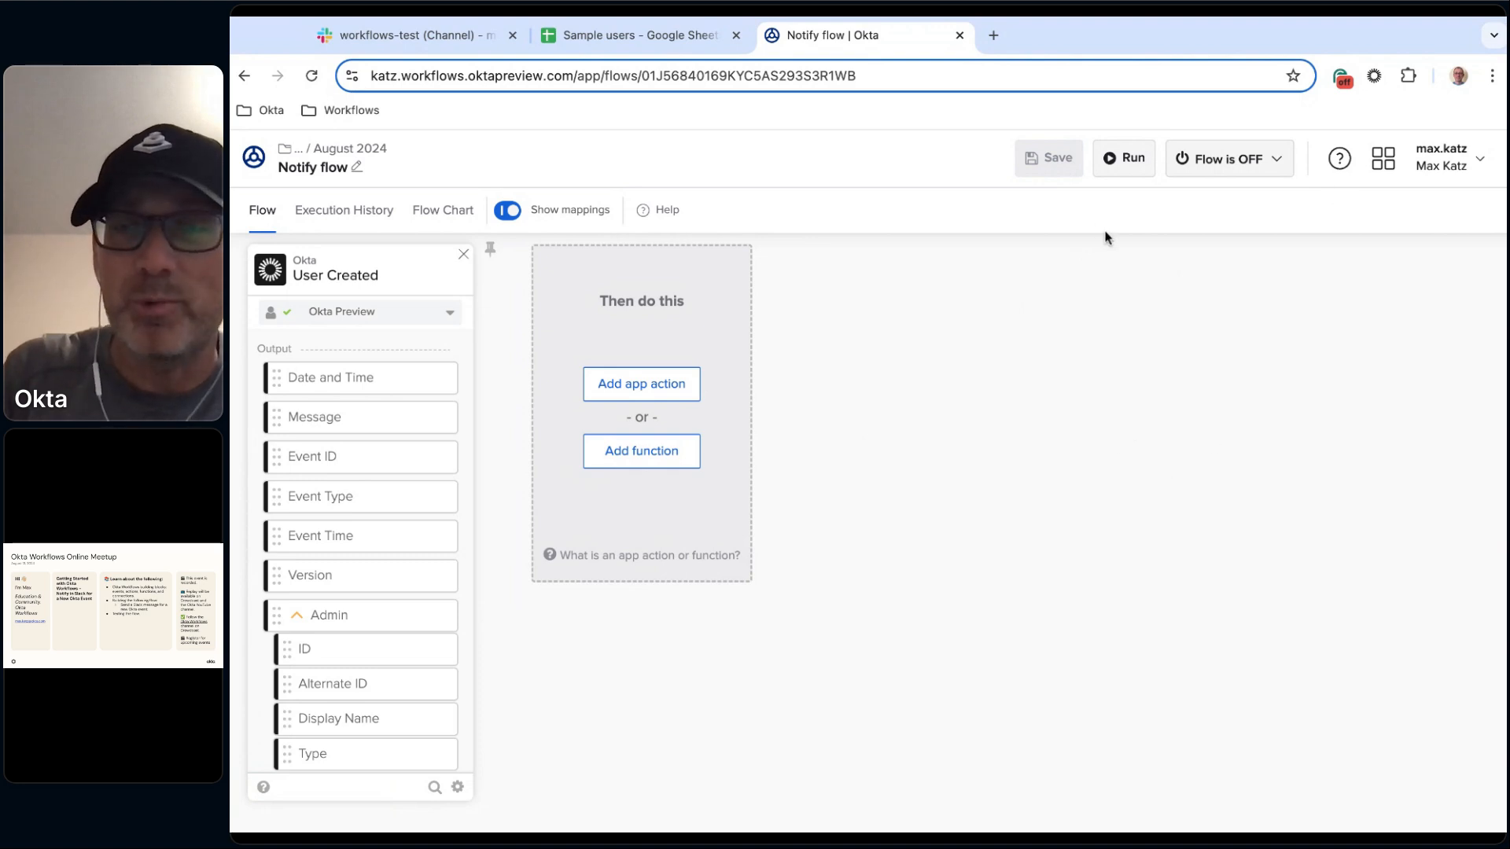
Turn the flow on, keeping the option to save all data that passes through it.
left_click(1266, 160)
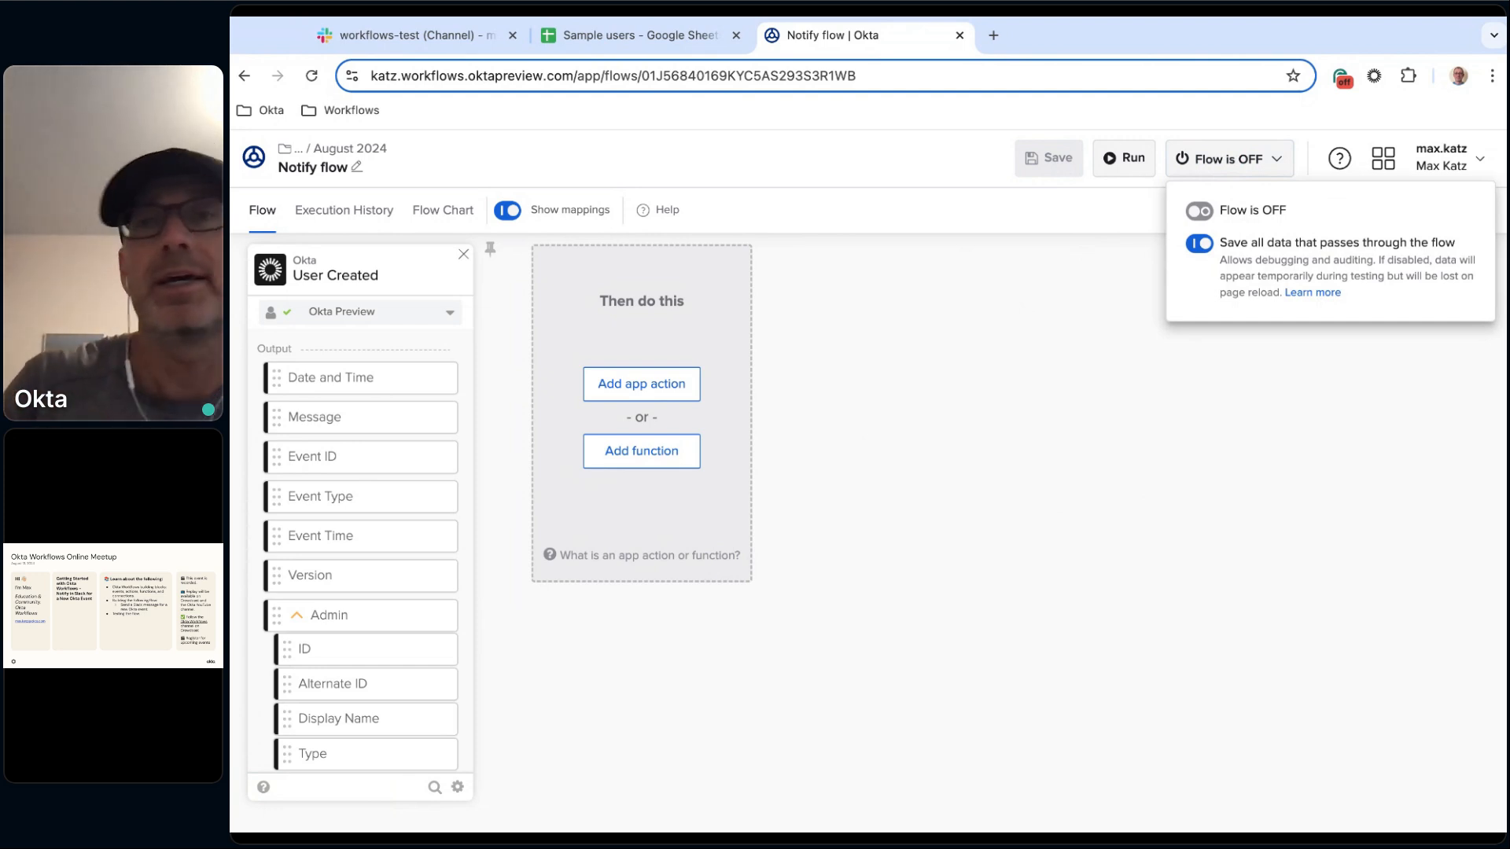
left_click(1212, 218)
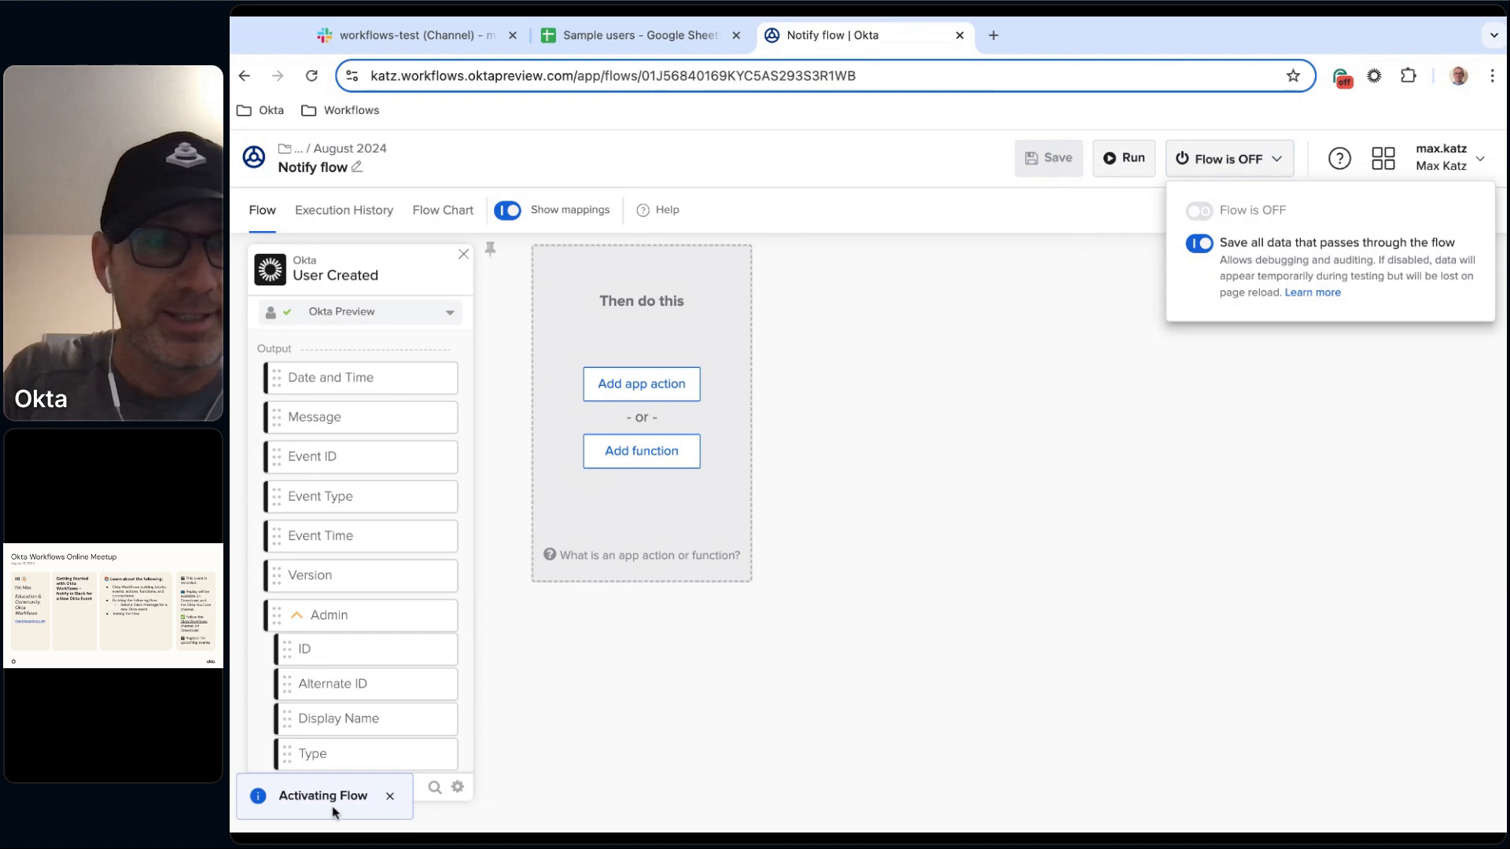
left_click(390, 796)
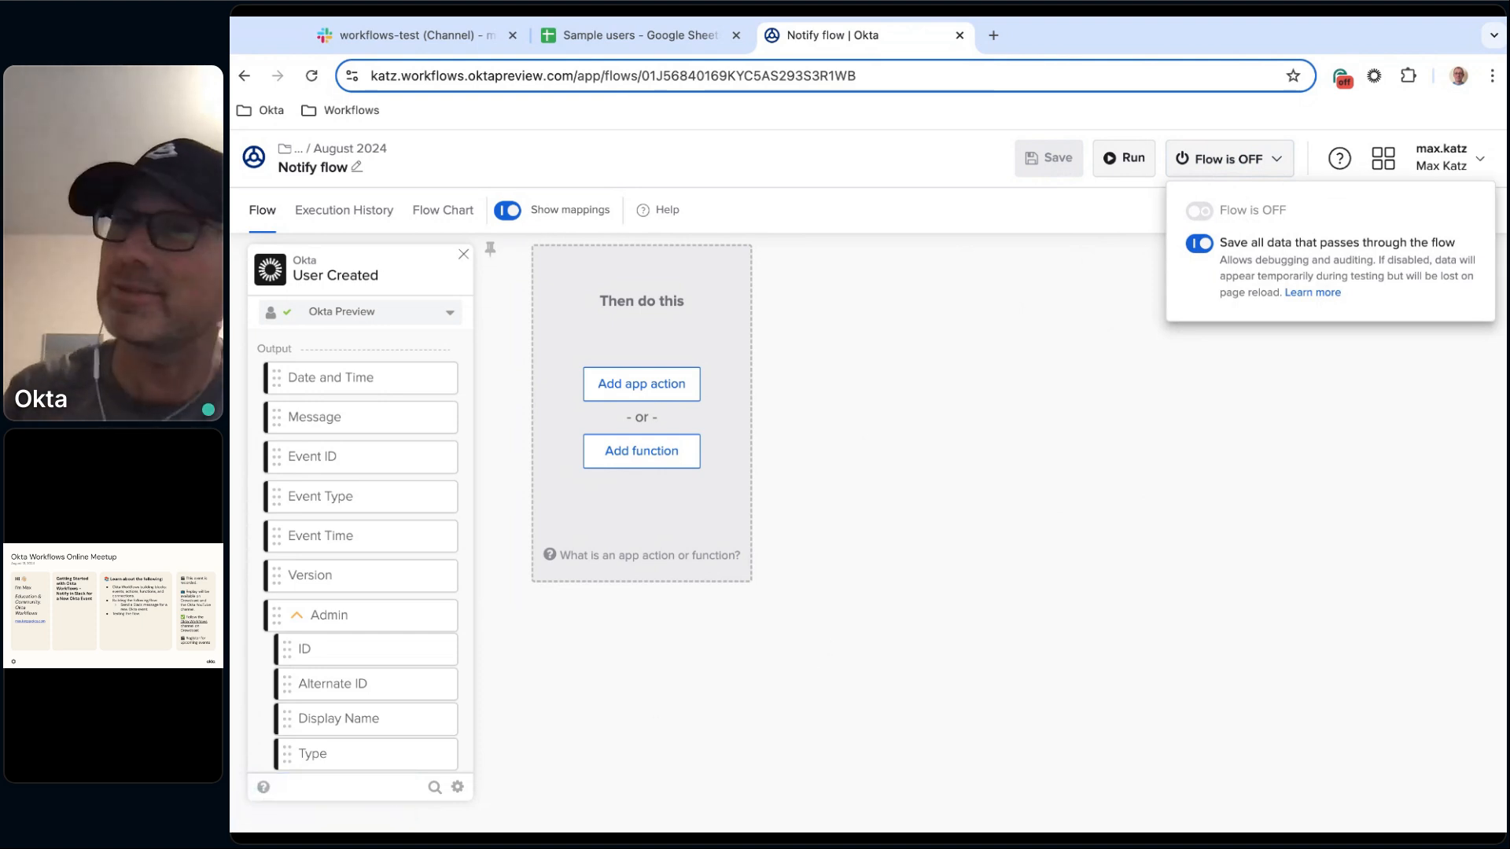
left_click(1041, 433)
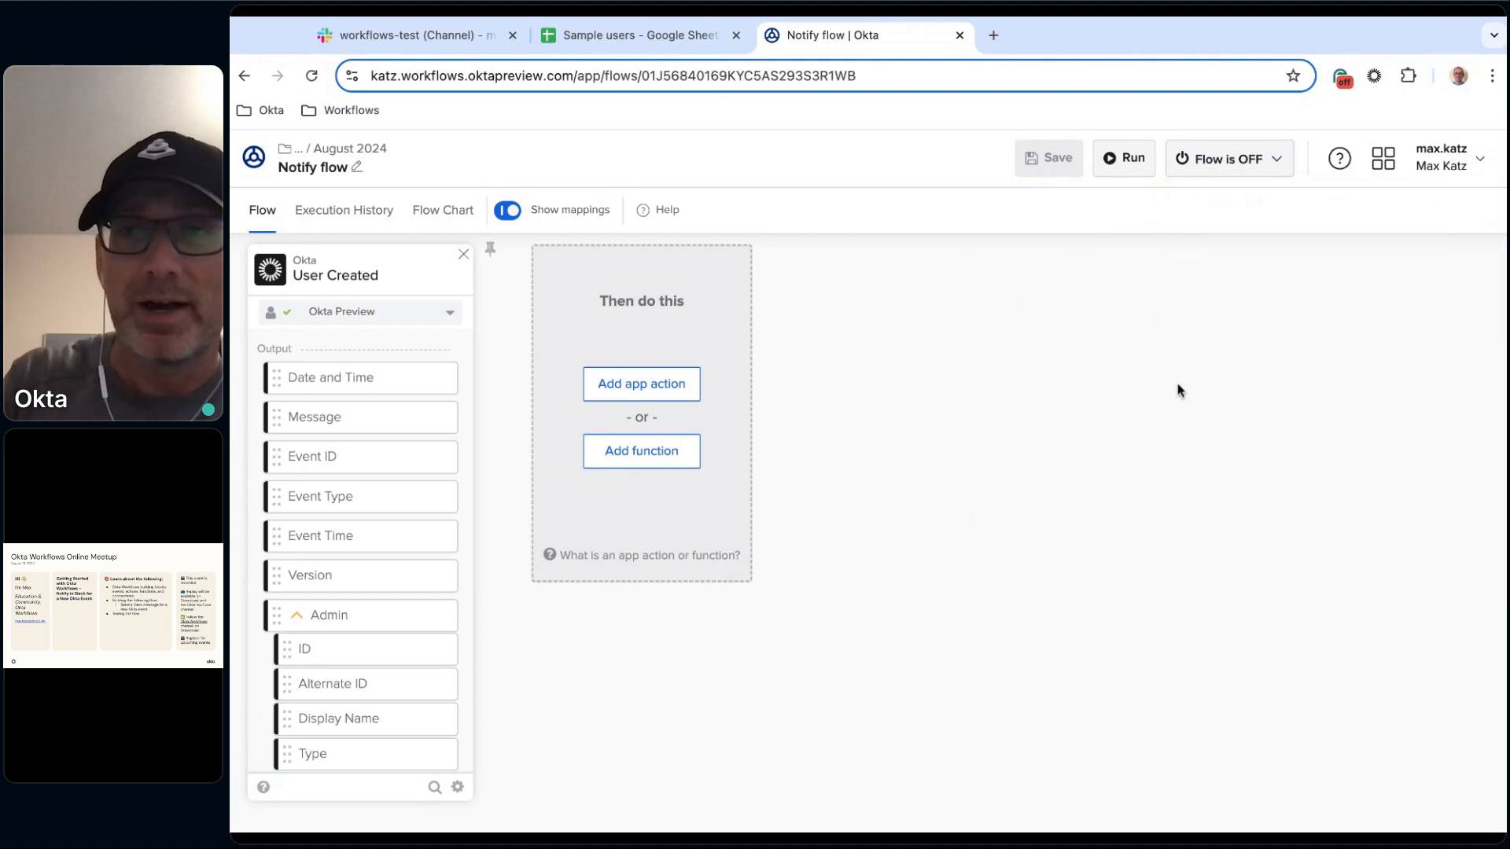
left_click(1284, 165)
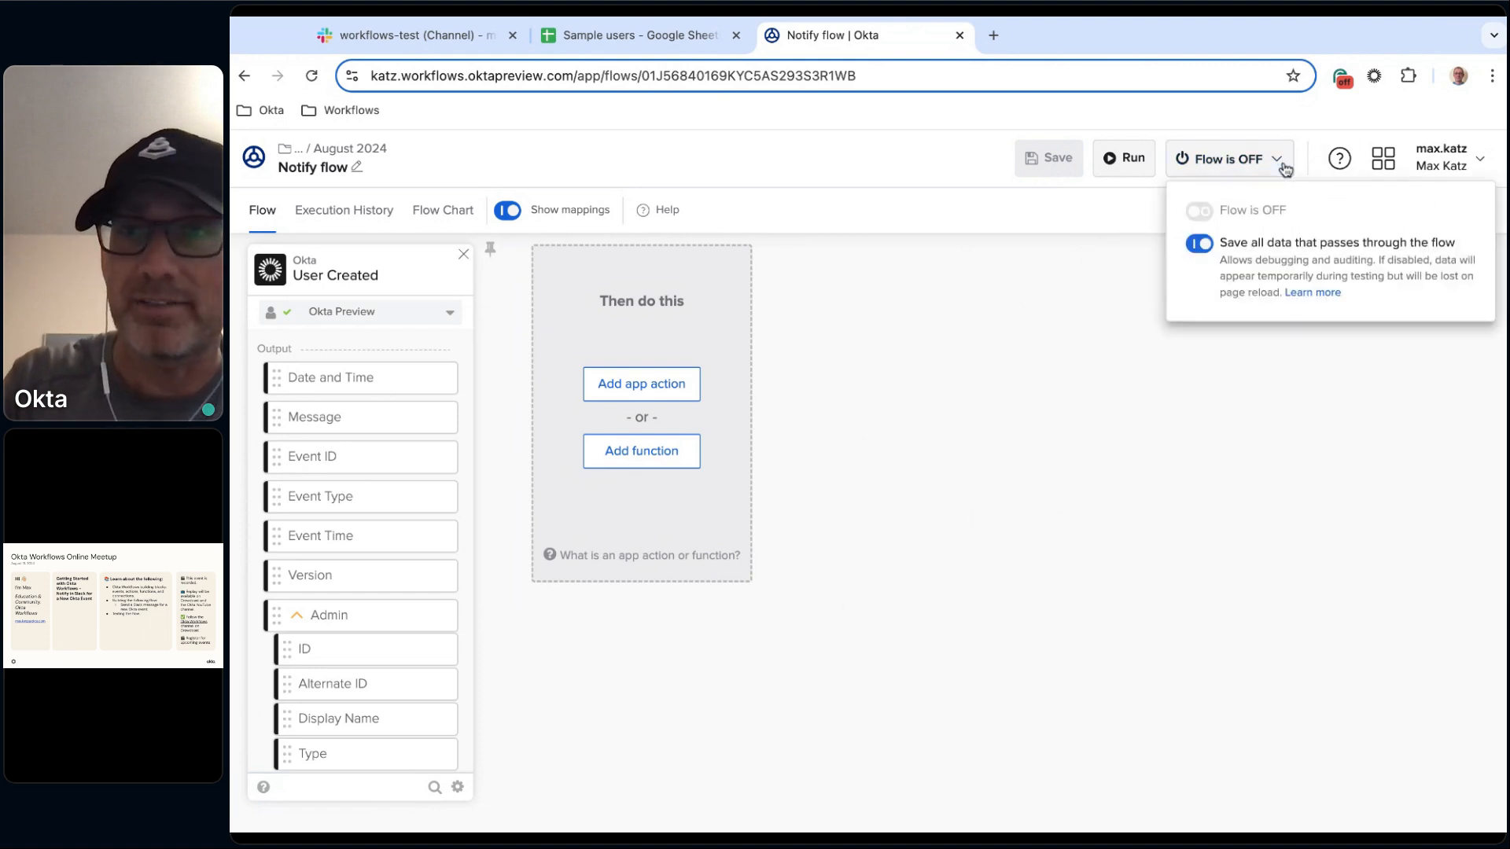
left_click(1089, 320)
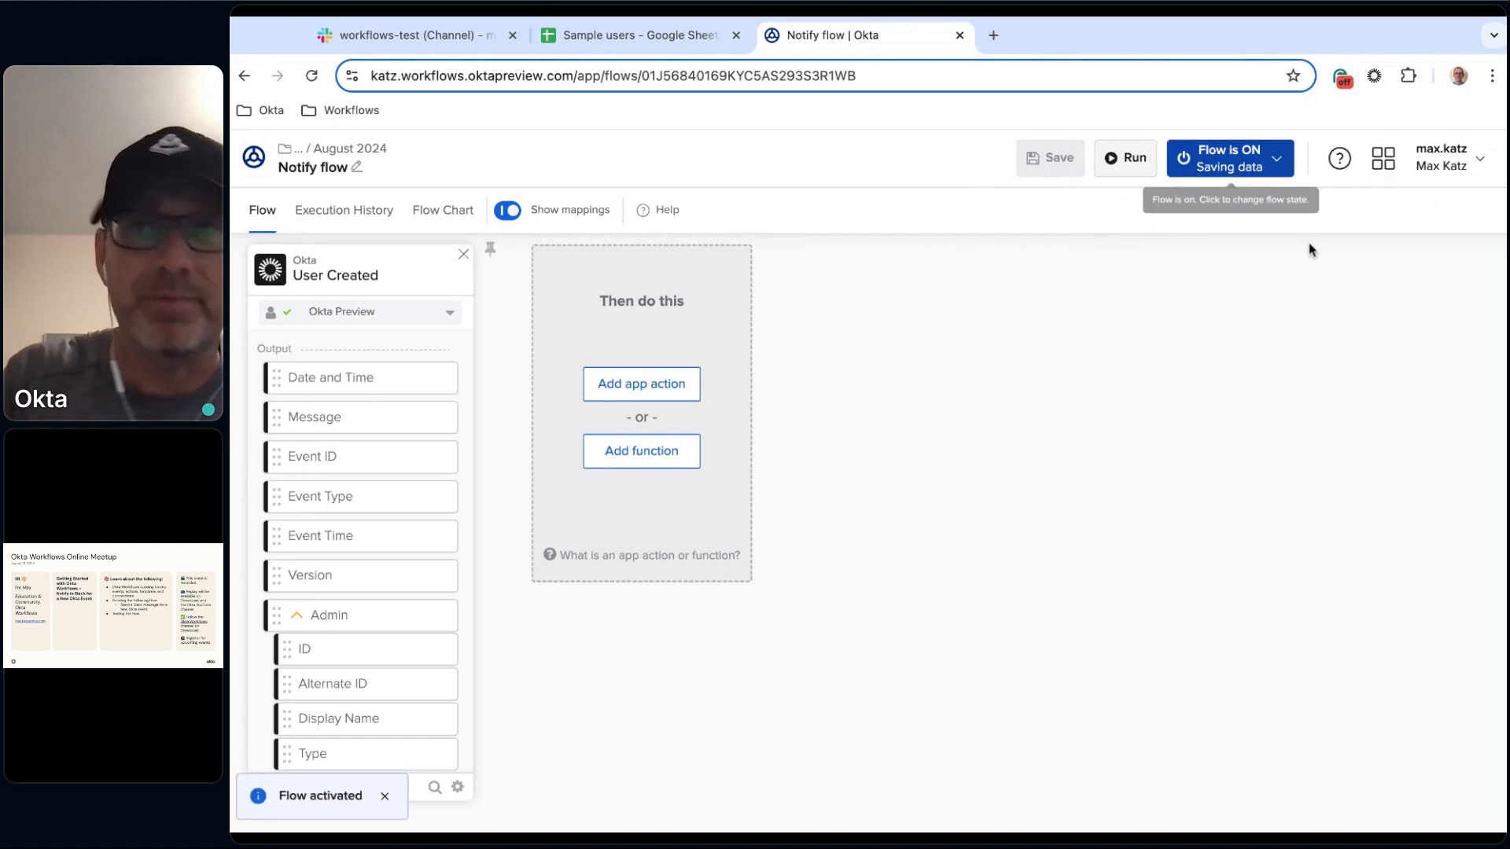
Open the Okta Dashboard, switch to the Admin console and go to the Directory's People page.
left_click(1382, 162)
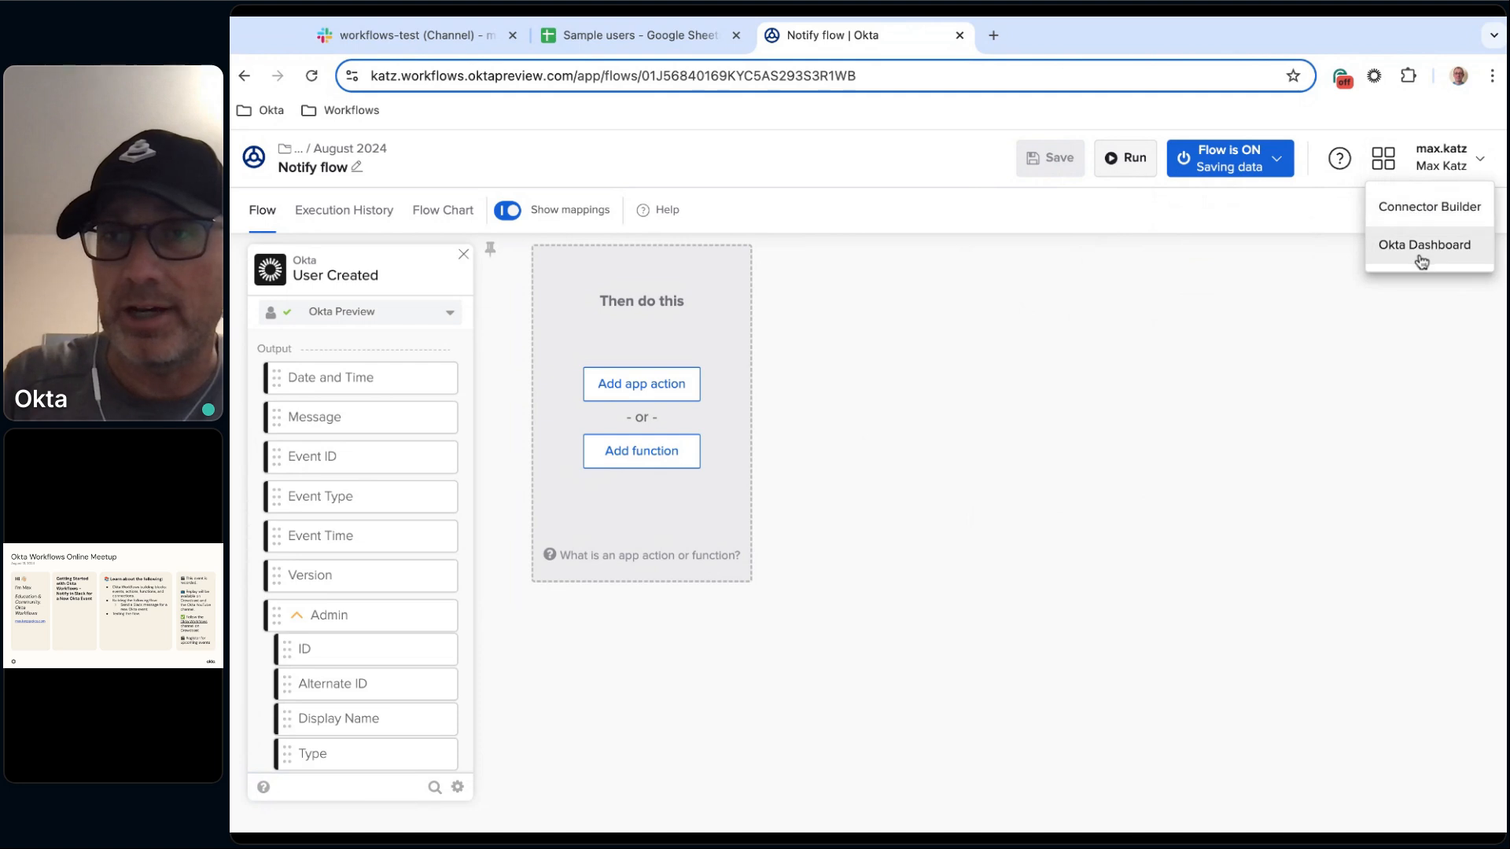
left_click(1420, 259)
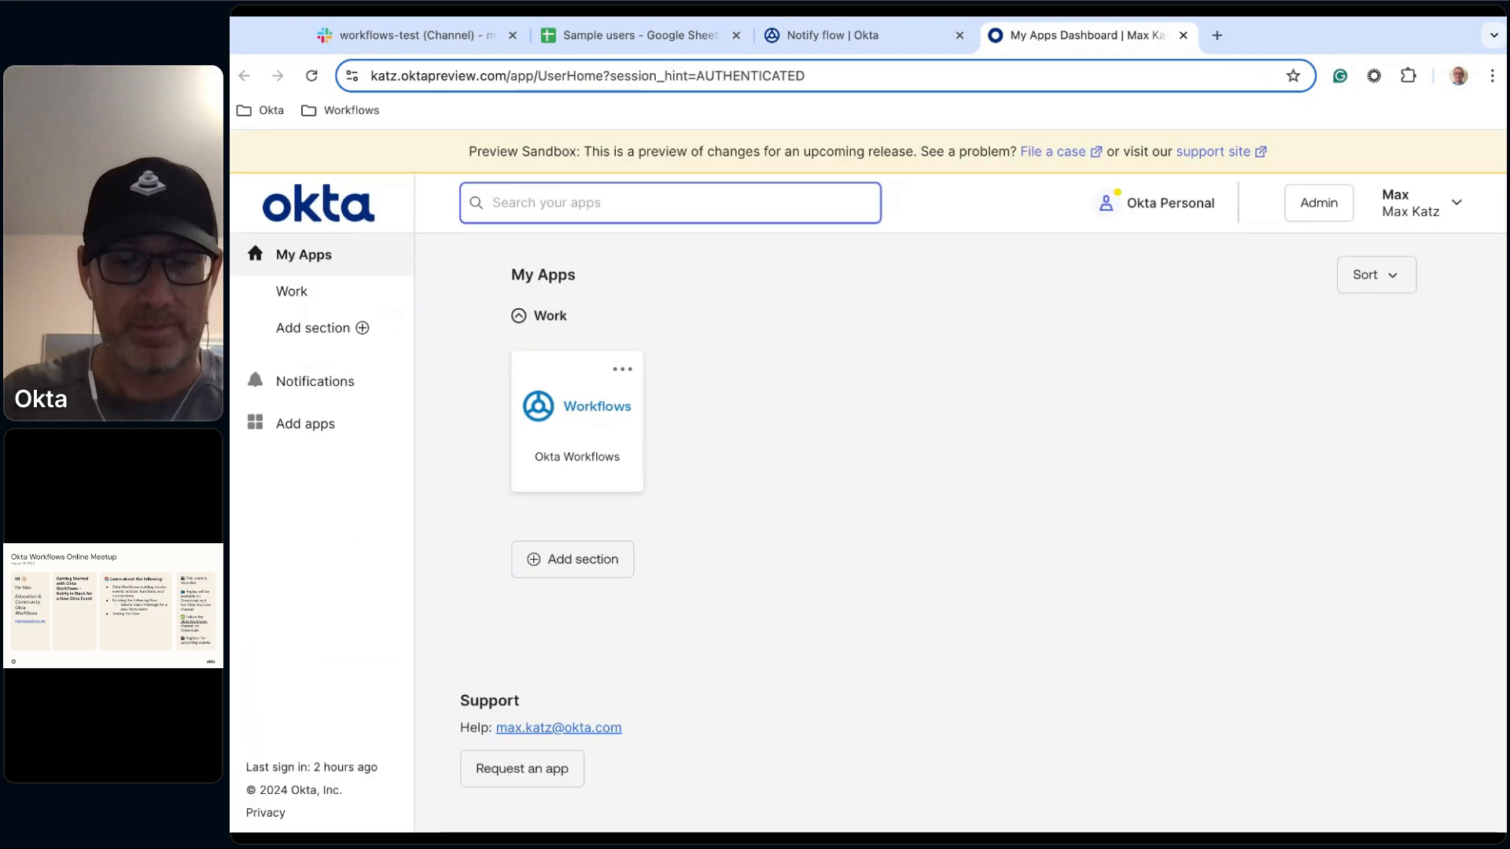
left_click(1319, 203)
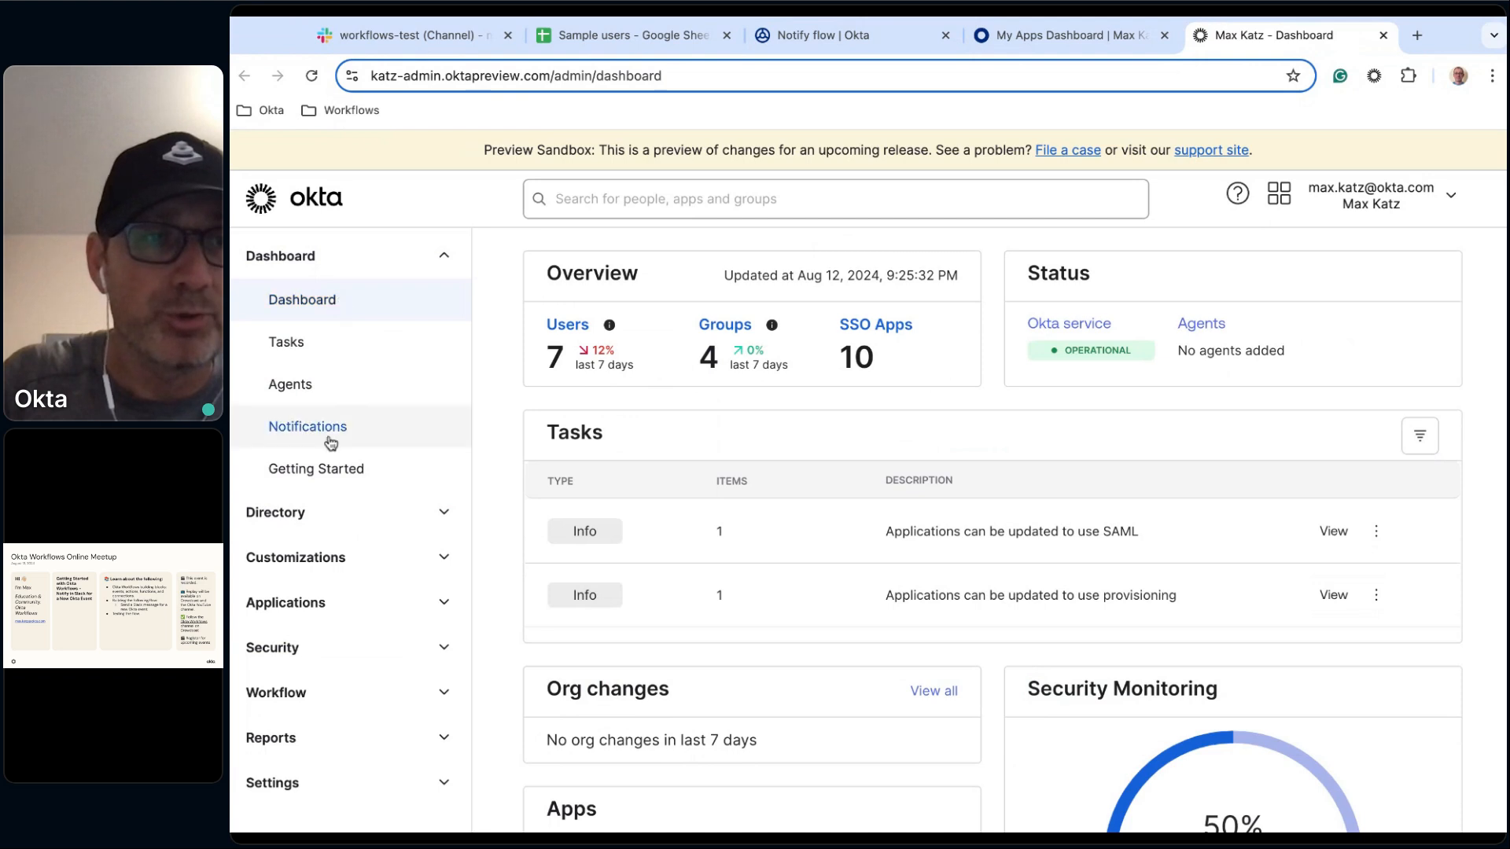
left_click(290, 518)
left_click(340, 557)
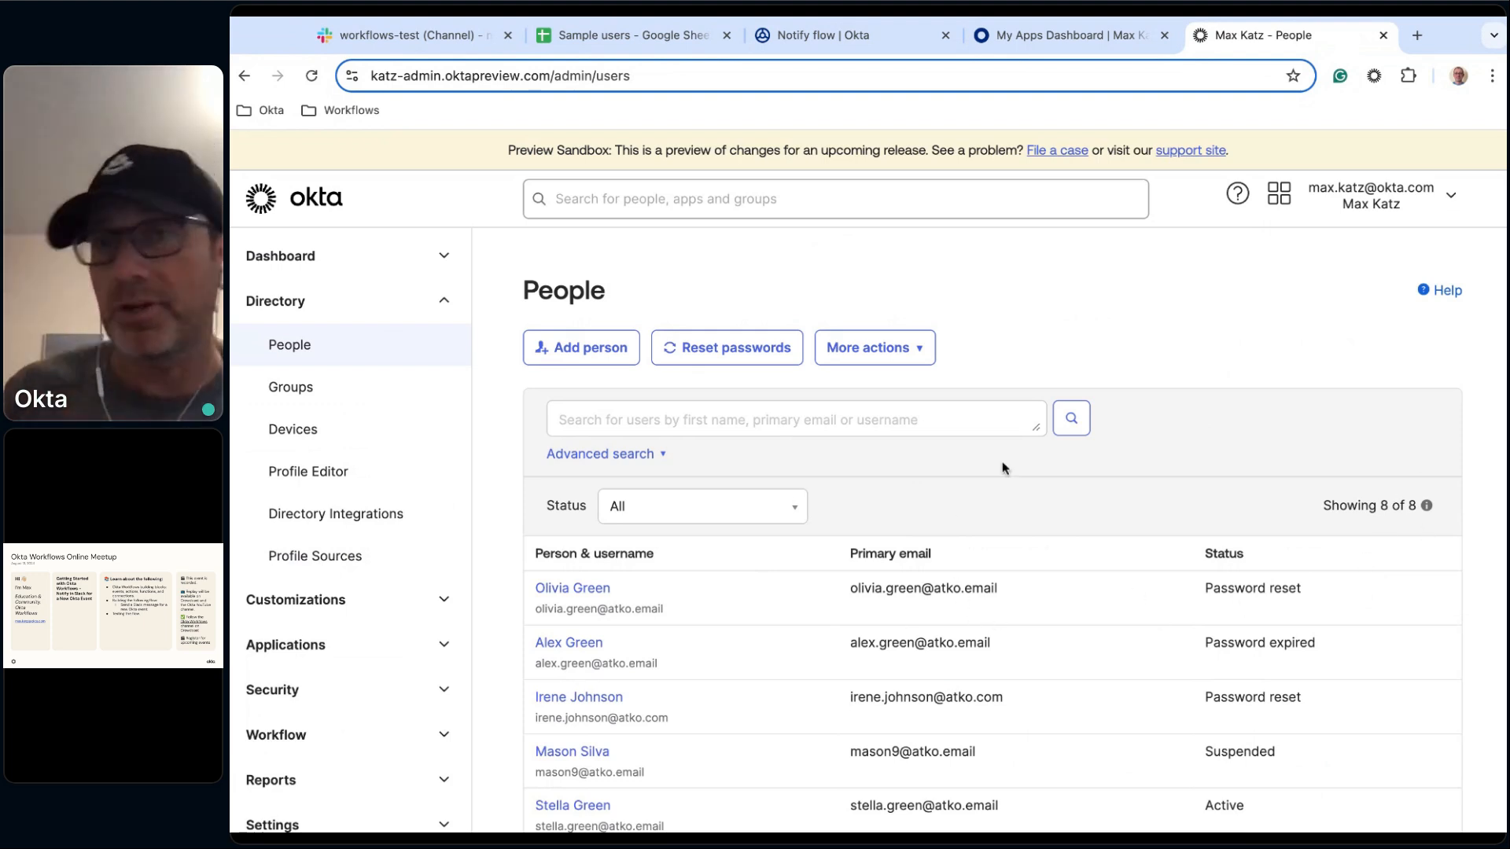
In the Sample users sheet, zoom in and copy the first user's email address.
left_click(604, 35)
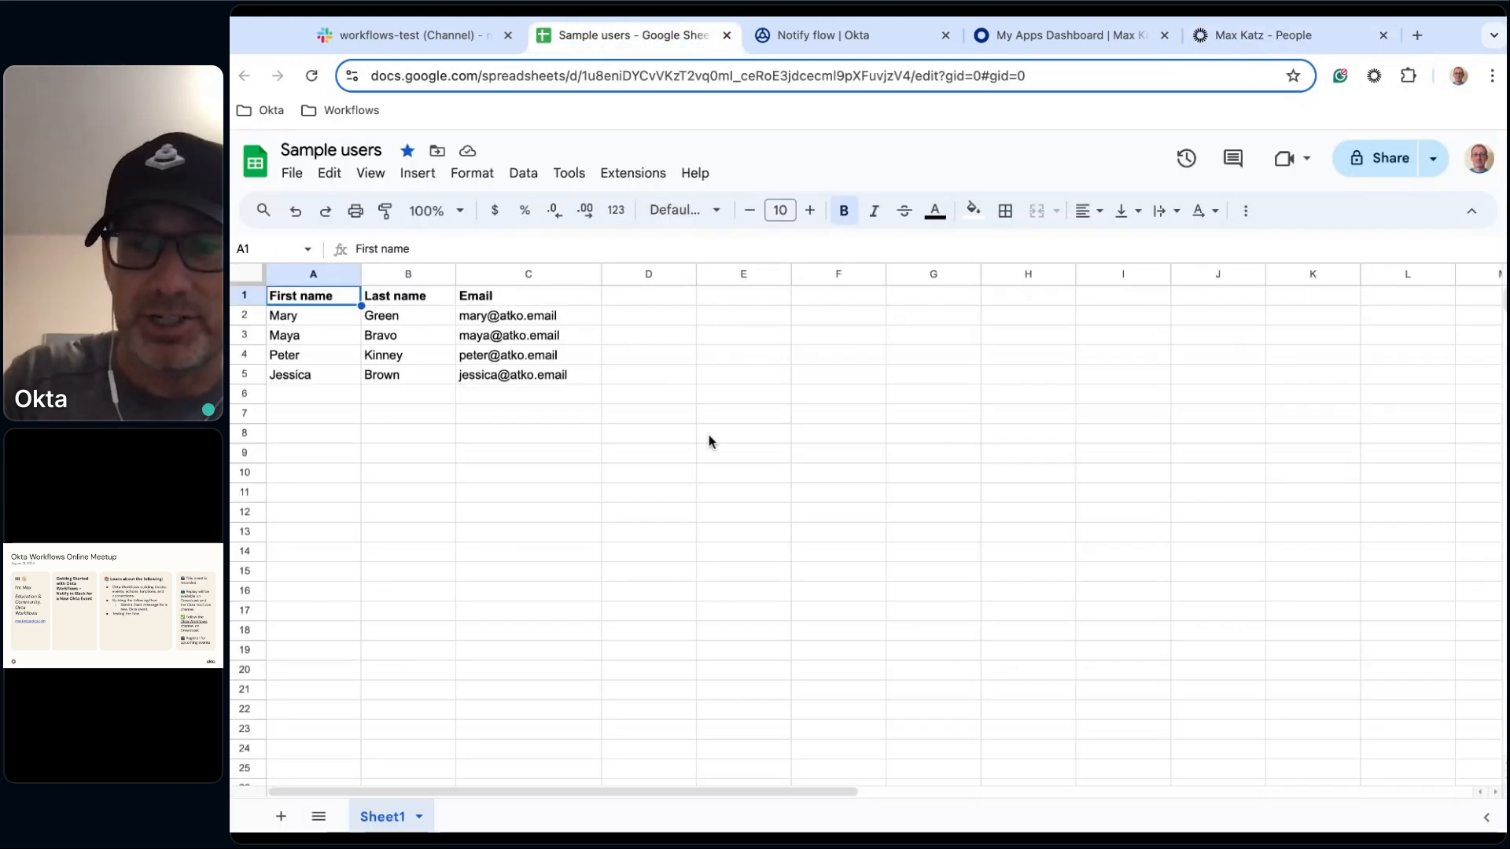
key("ctrl+plus")
key("ctrl+plus")
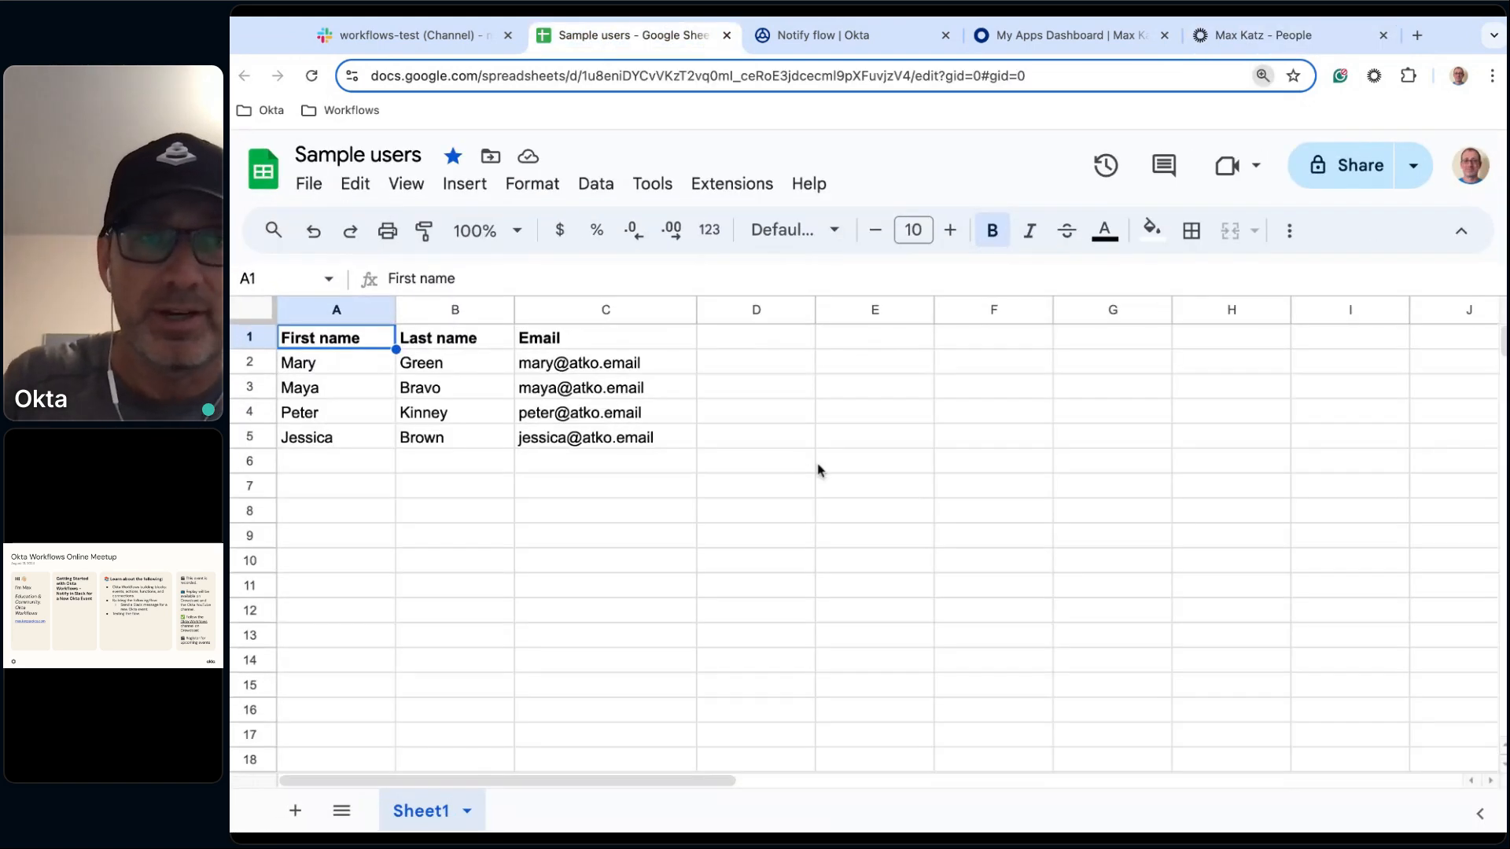
left_click(555, 362)
key("ctrl+c")
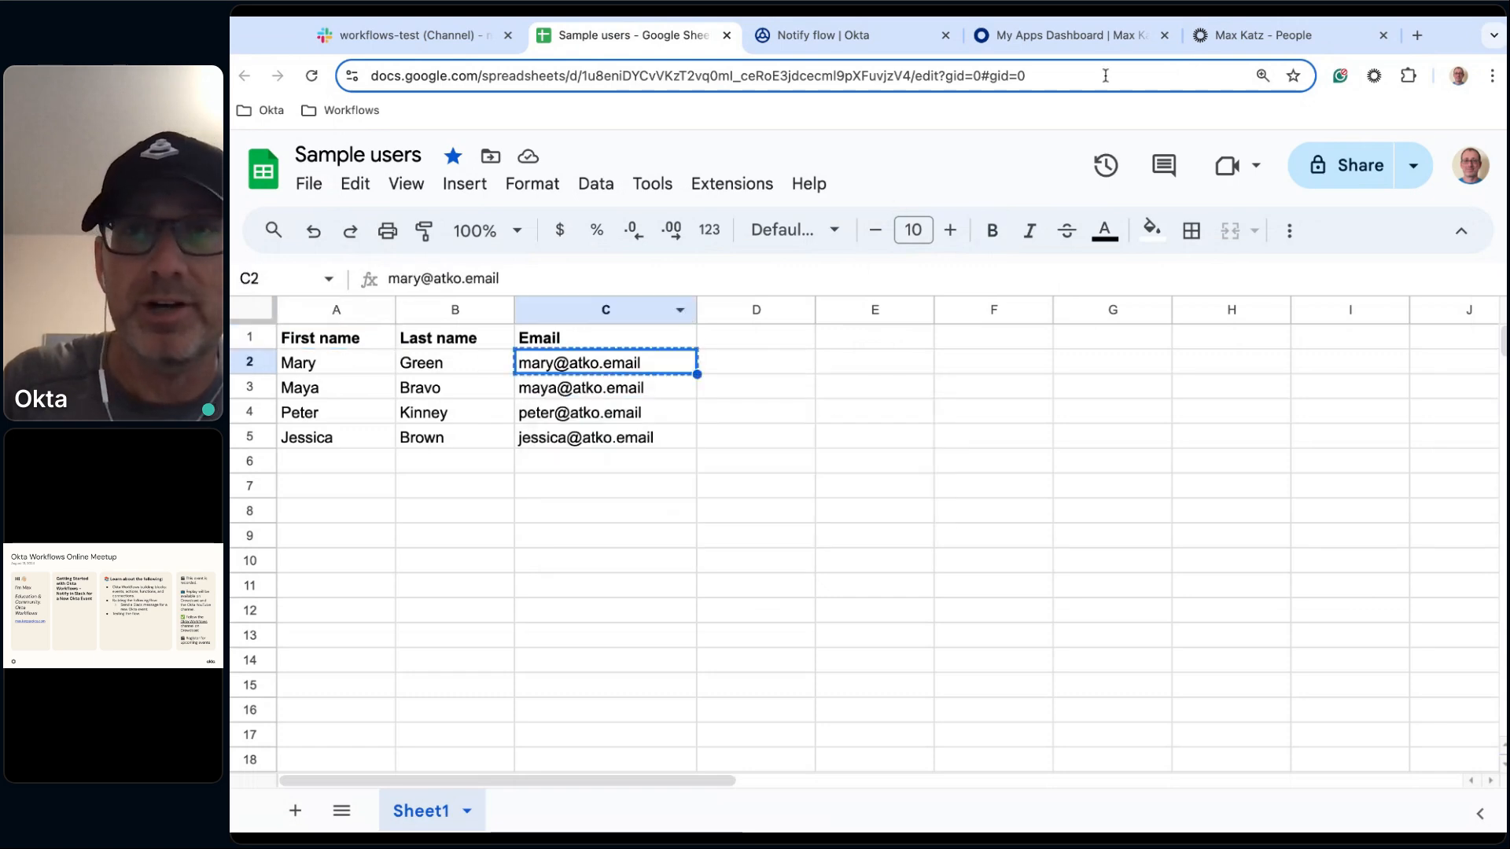
Start adding a person with the sheet's first user's first and last name, pasting the copied email as username.
left_click(1230, 34)
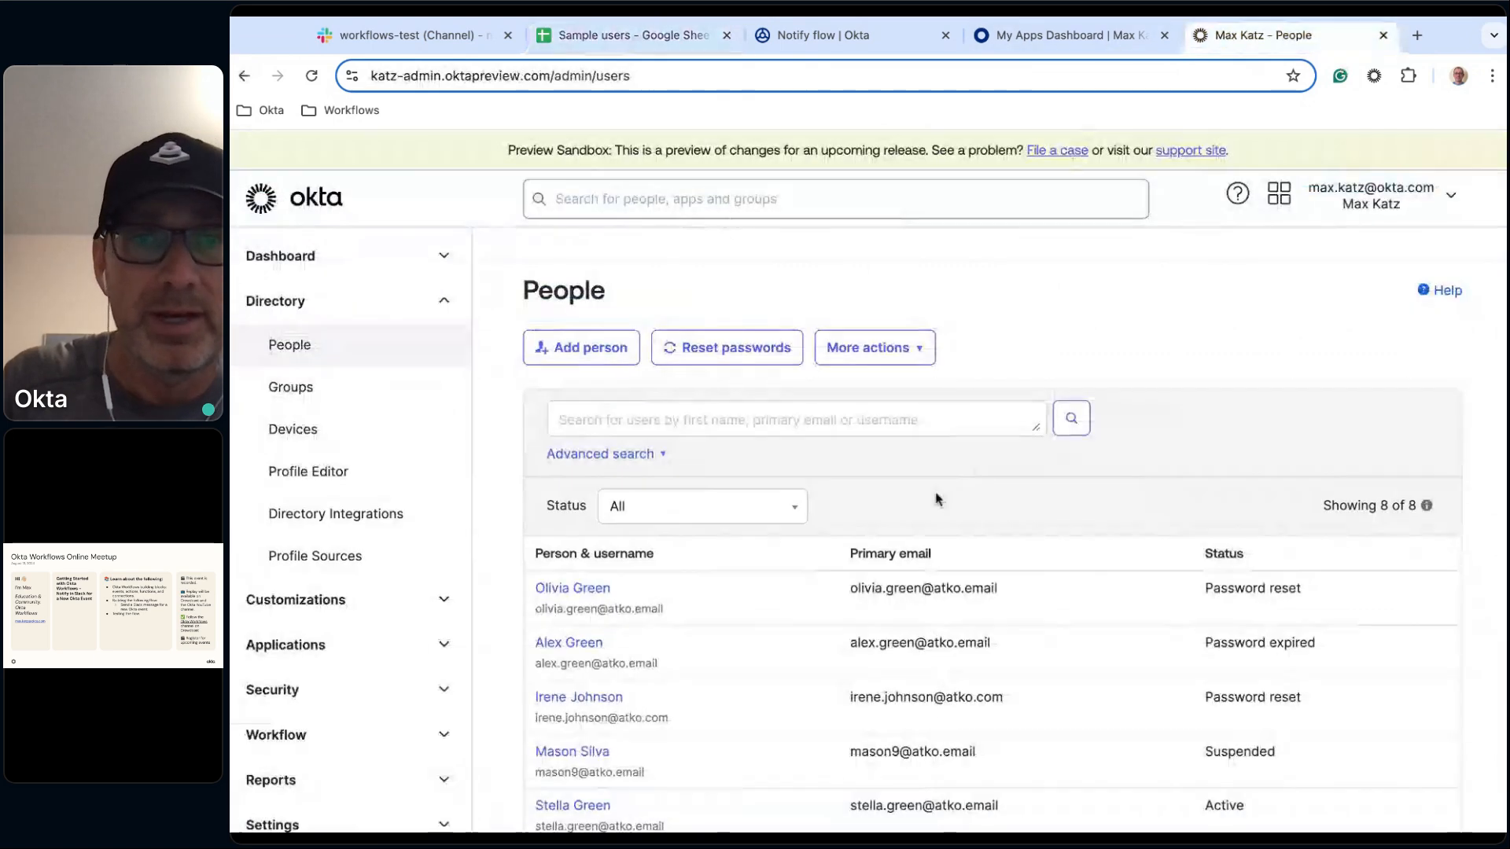
left_click(580, 357)
left_click(893, 293)
type("Mary")
key("Tab")
type("Green")
left_click(947, 408)
key("ctrl+v")
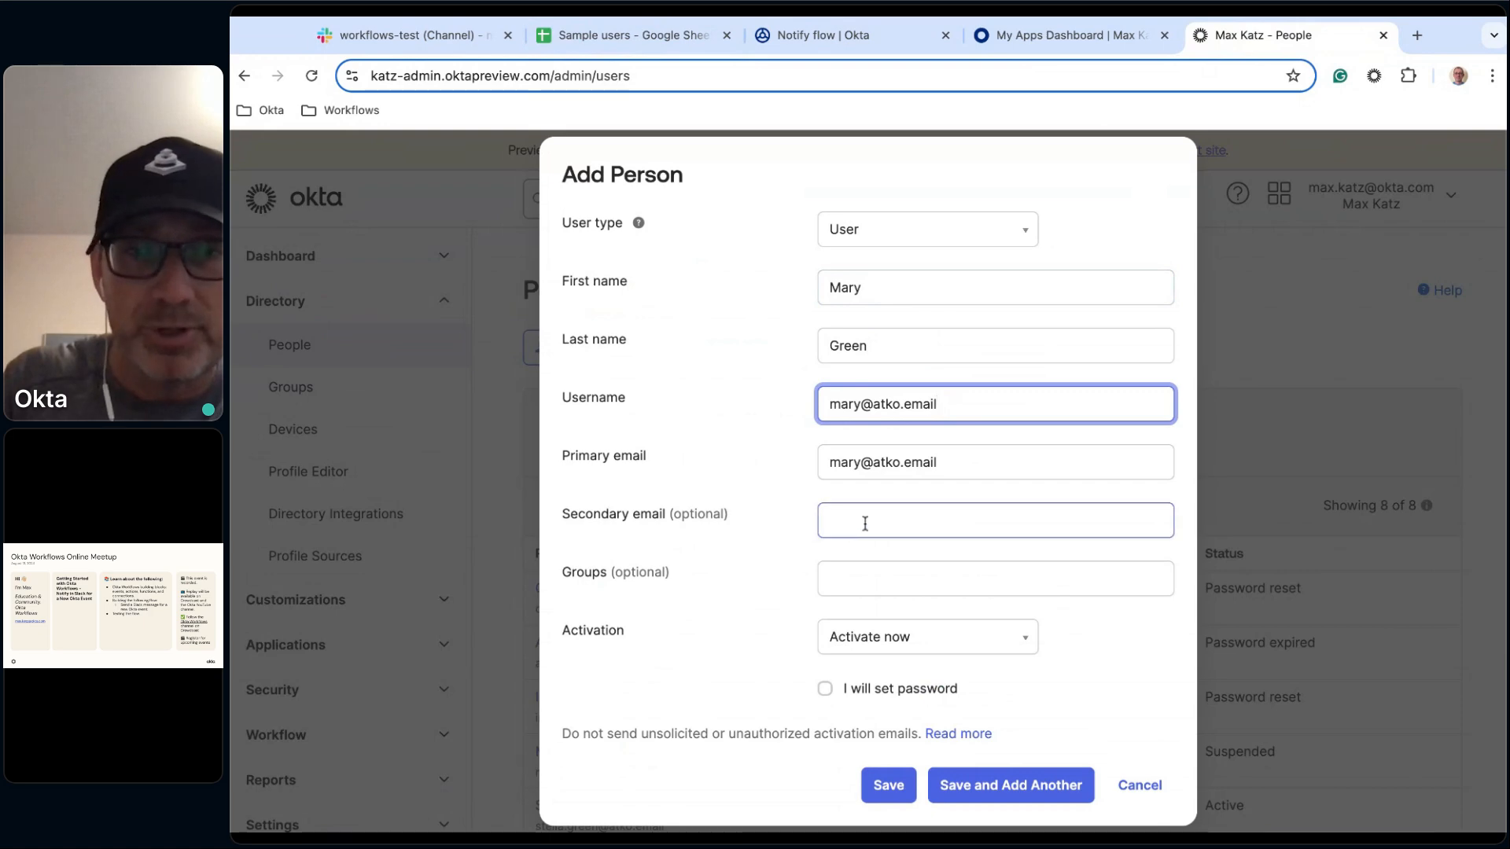
Set the secondary email to the copied address with a 2 added before the @, then save the person.
left_click(865, 523)
key("ctrl+v")
left_click(861, 521)
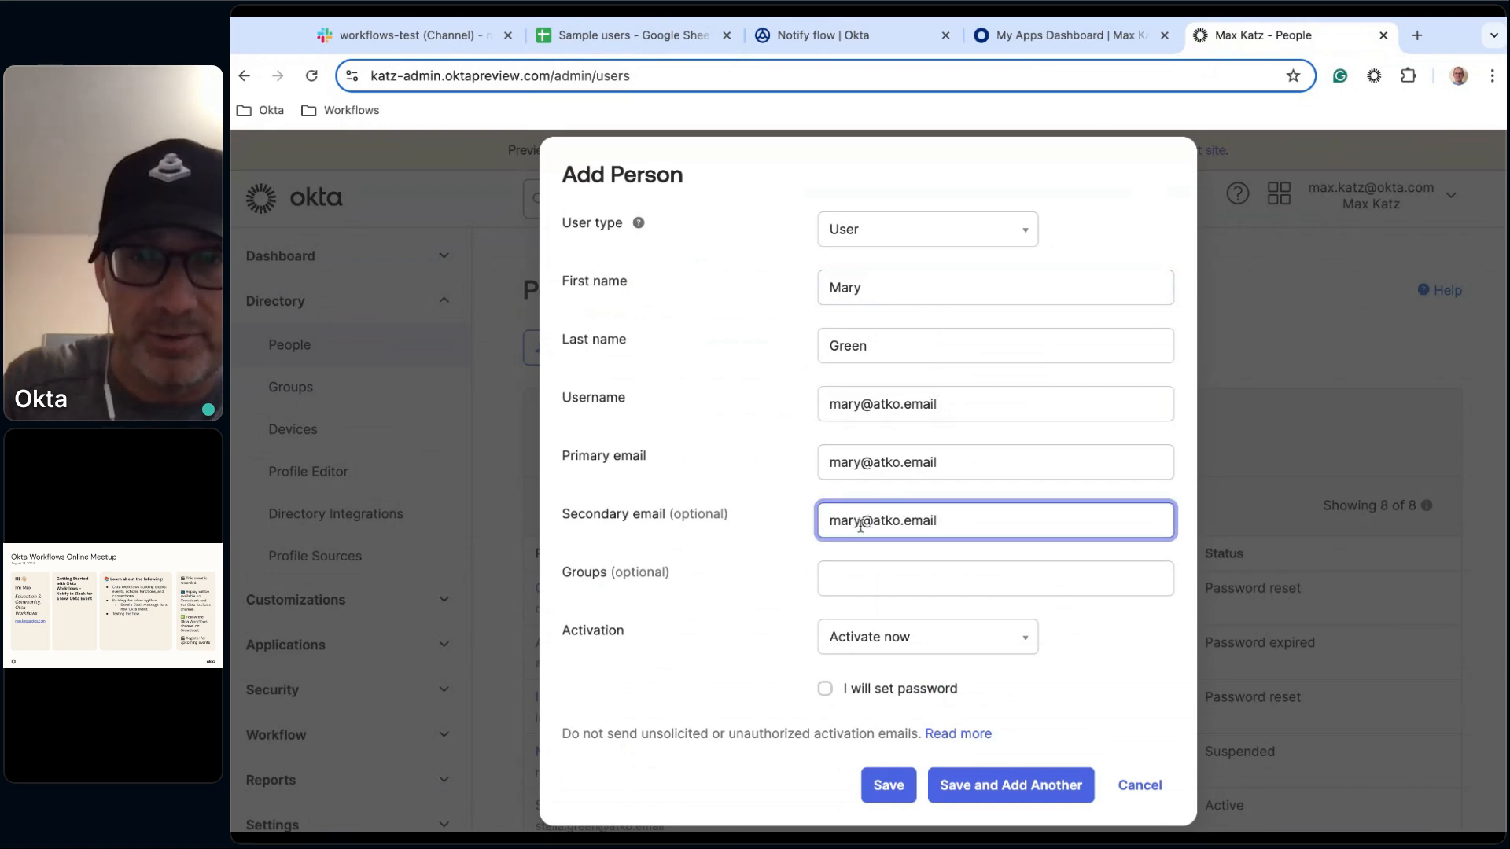
type("2")
left_click(790, 652)
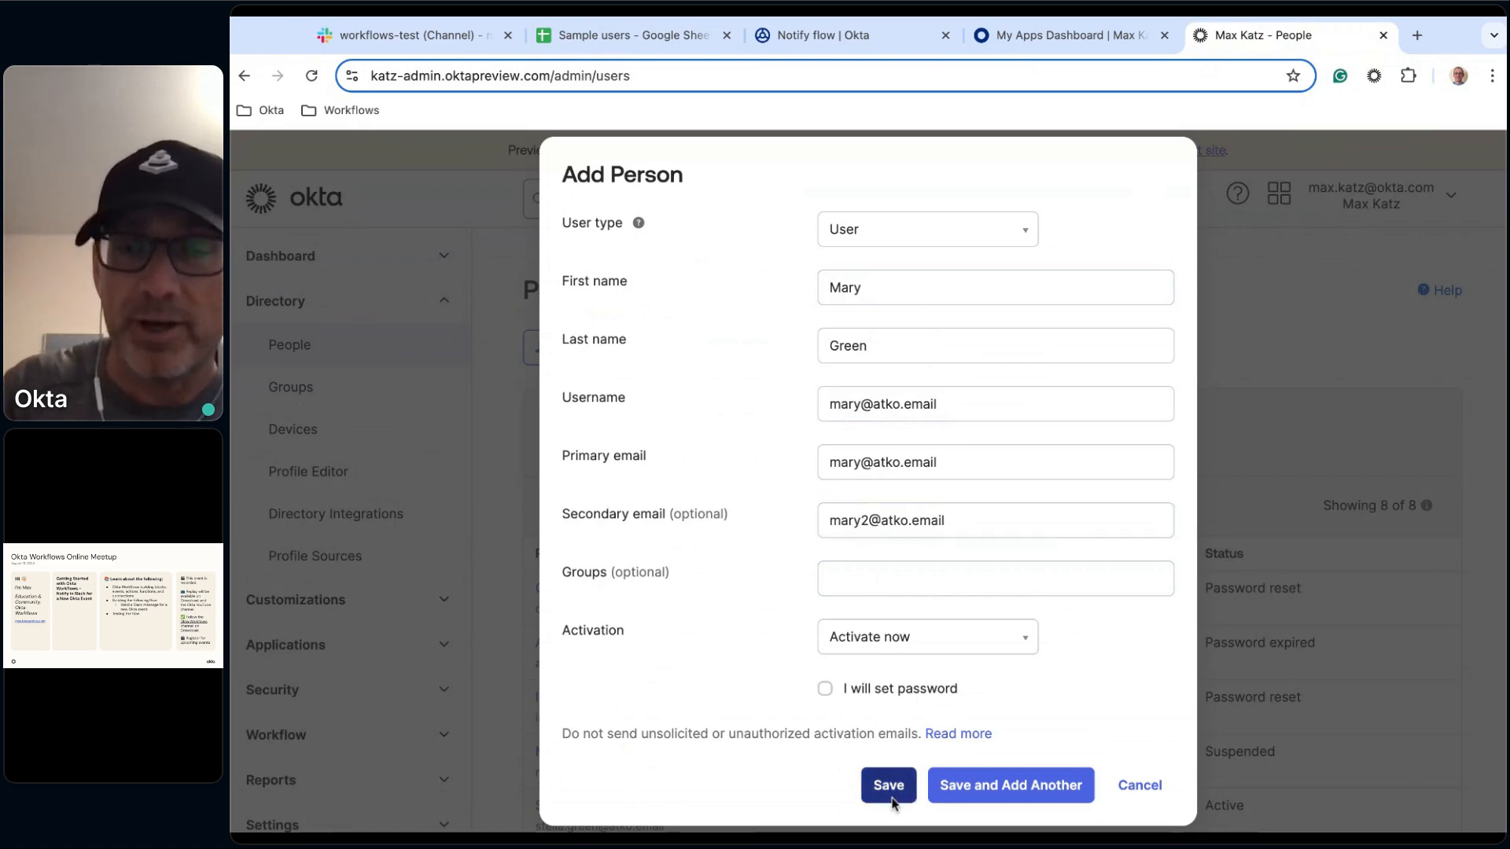
Open the Notify flow's execution history and close the My Apps Dashboard tab.
left_click(862, 36)
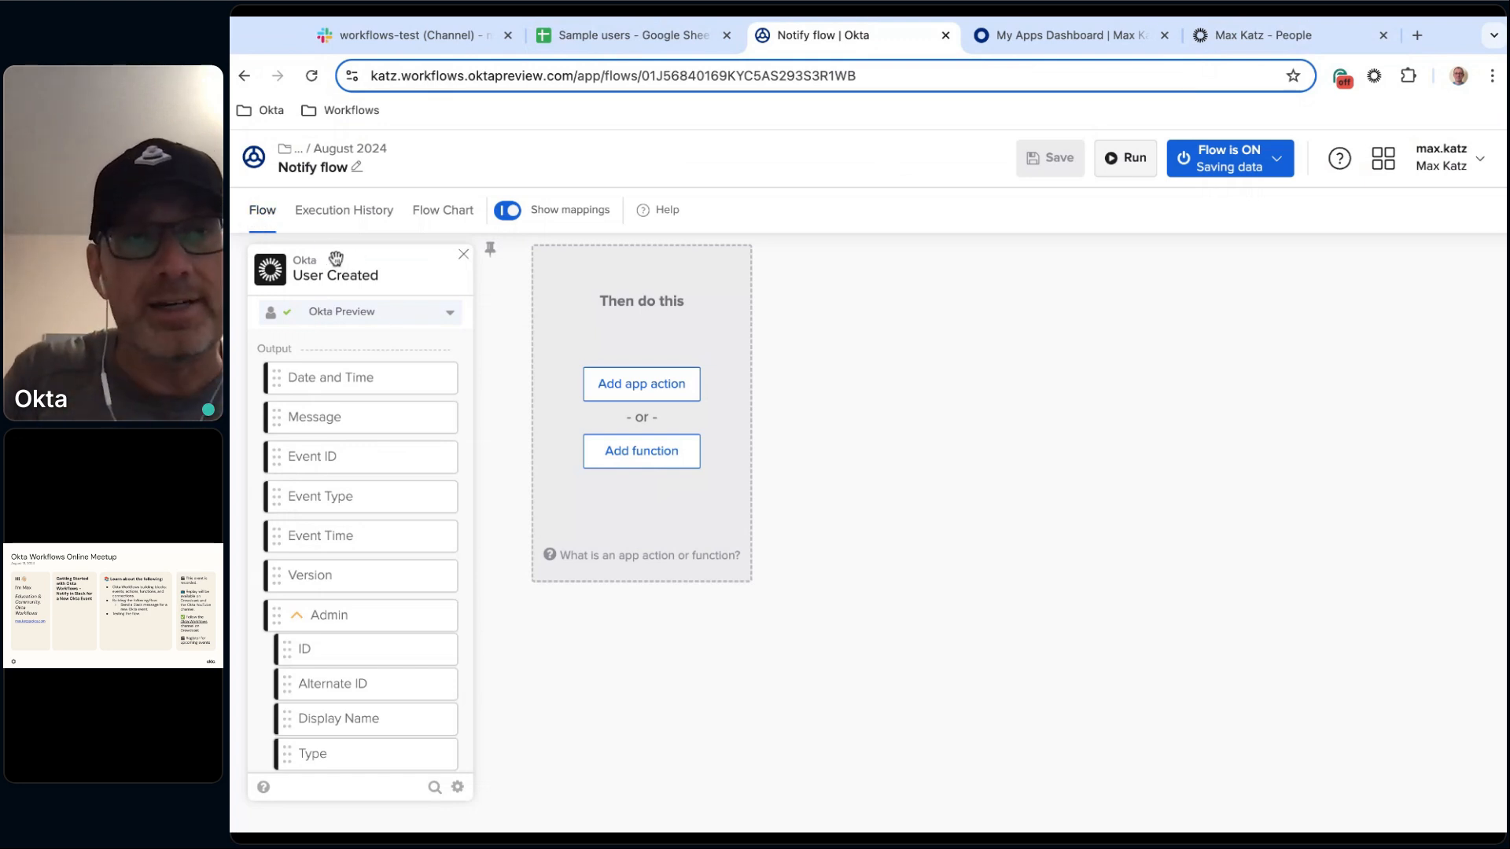
left_click(362, 217)
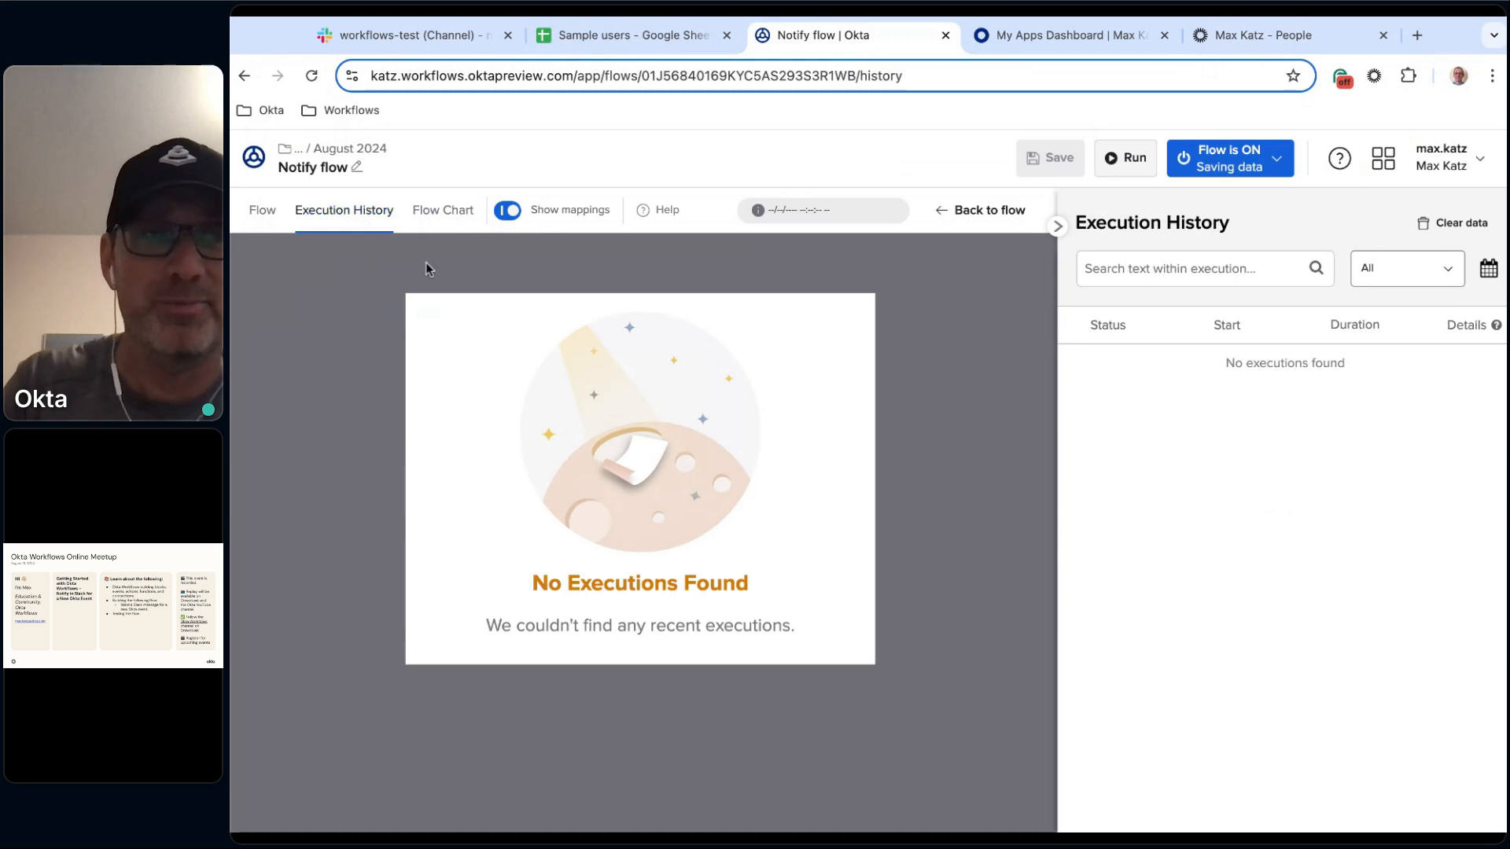
left_click(1101, 38)
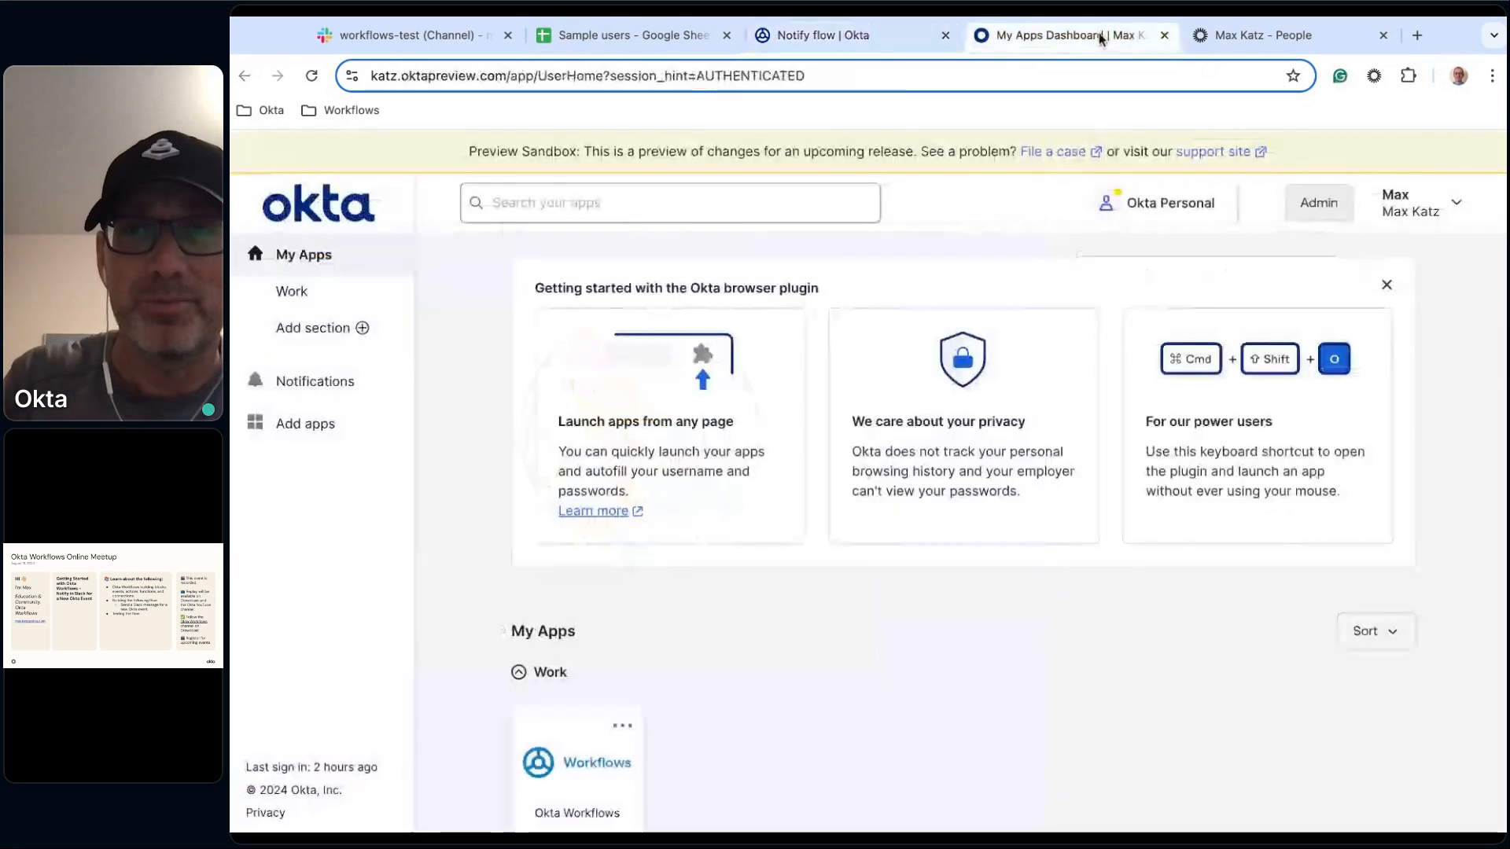
left_click(1163, 35)
left_click(874, 777)
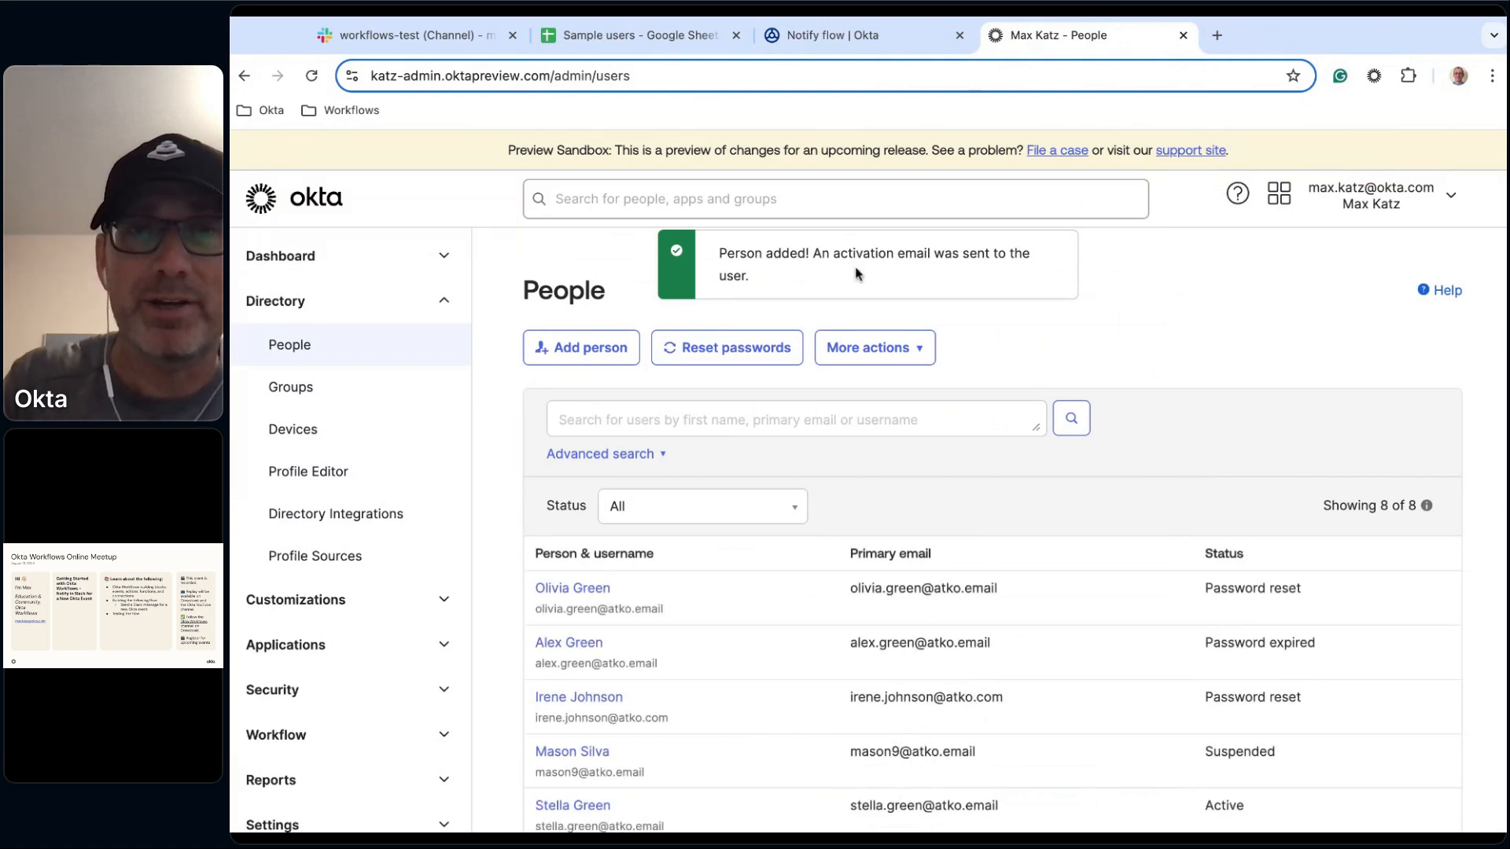
Open the successful execution and examine the User Created event's output data.
left_click(912, 37)
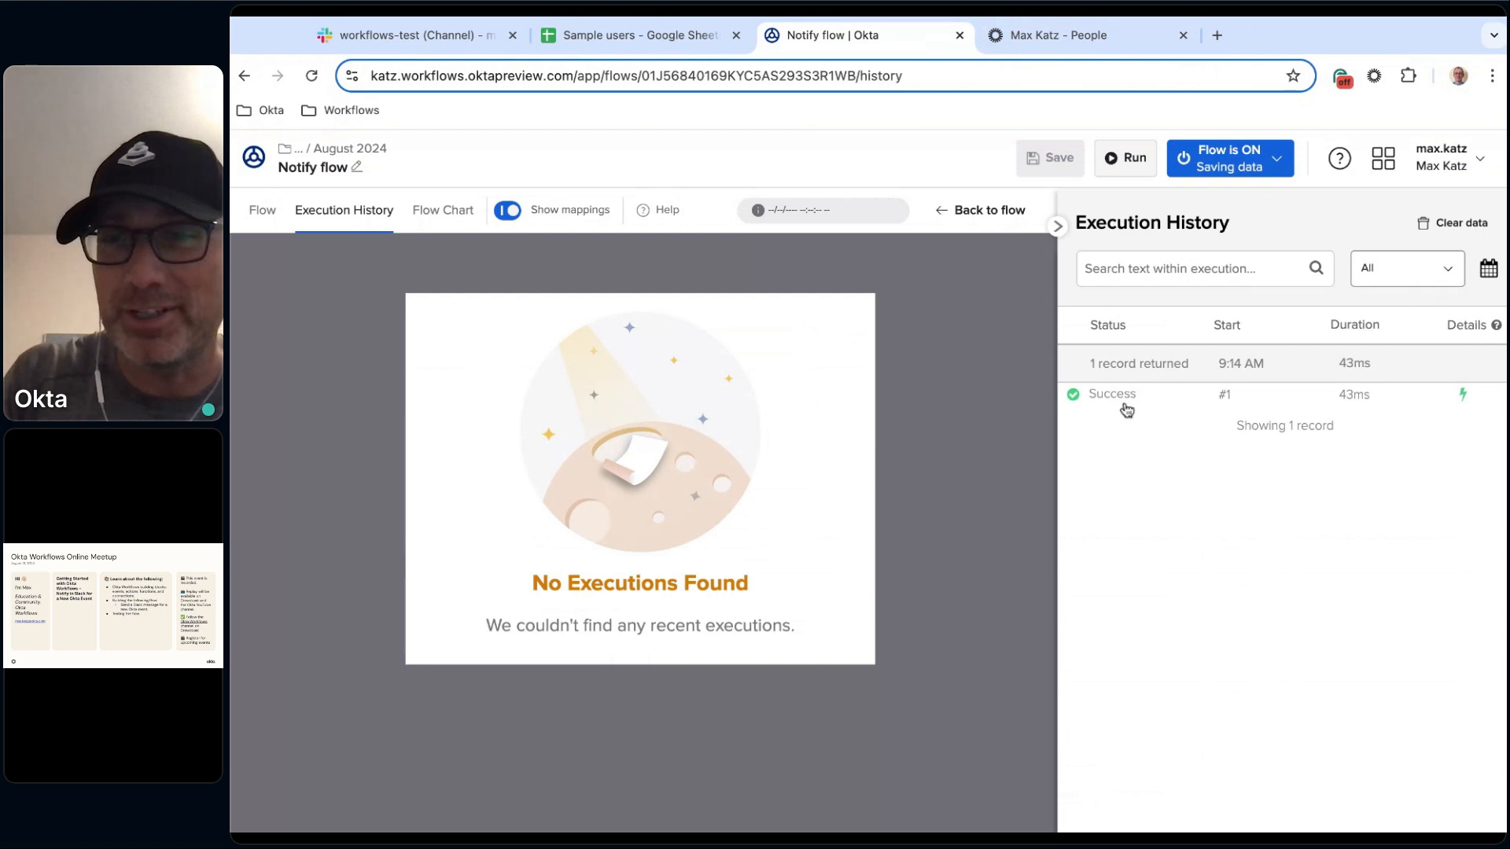
left_click(1152, 402)
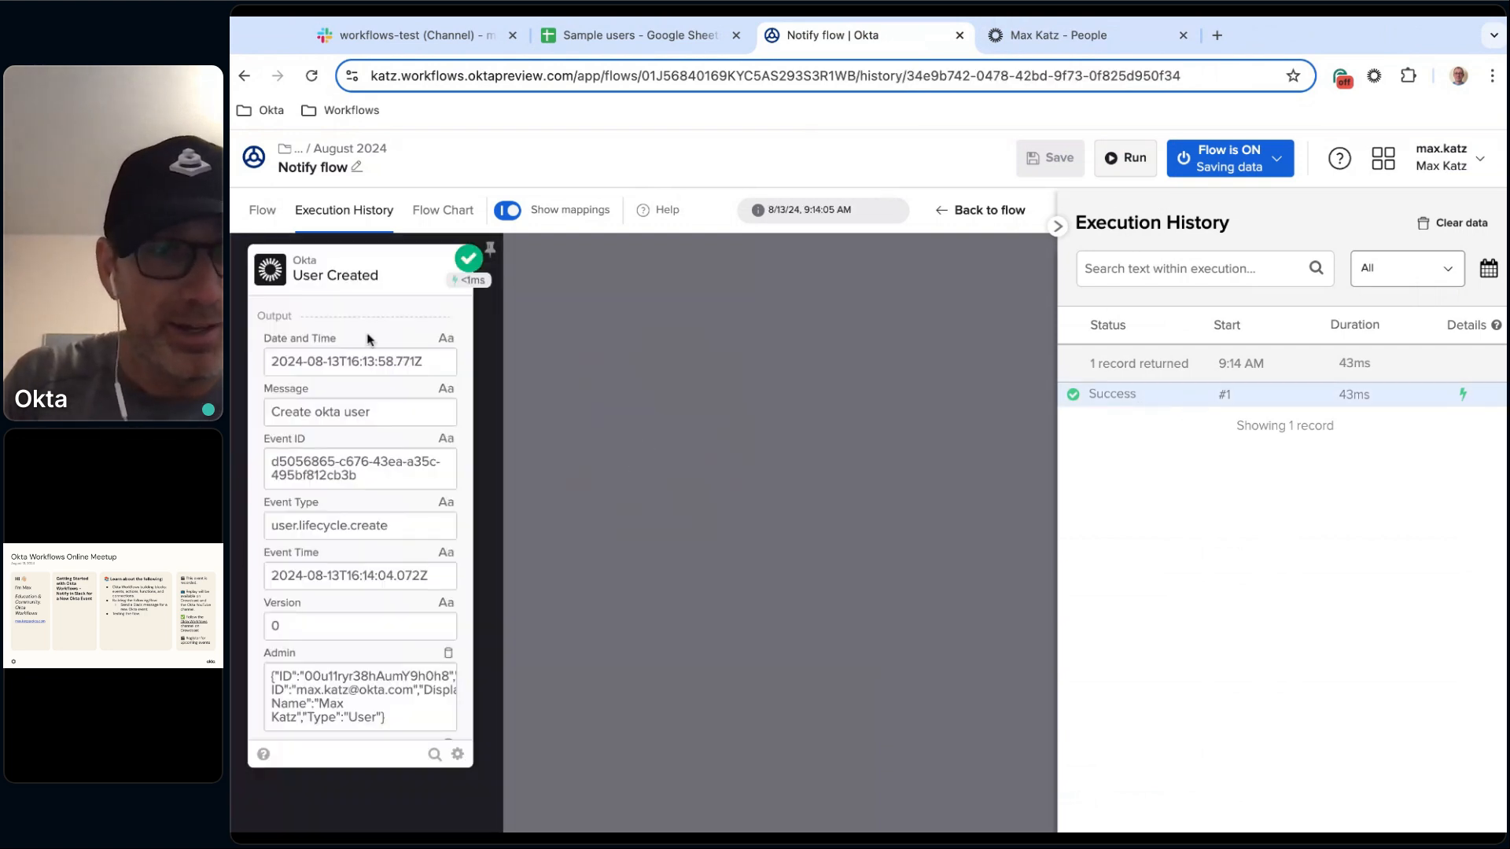
scroll(374, 384, "down", 2)
scroll(374, 384, "down", 8)
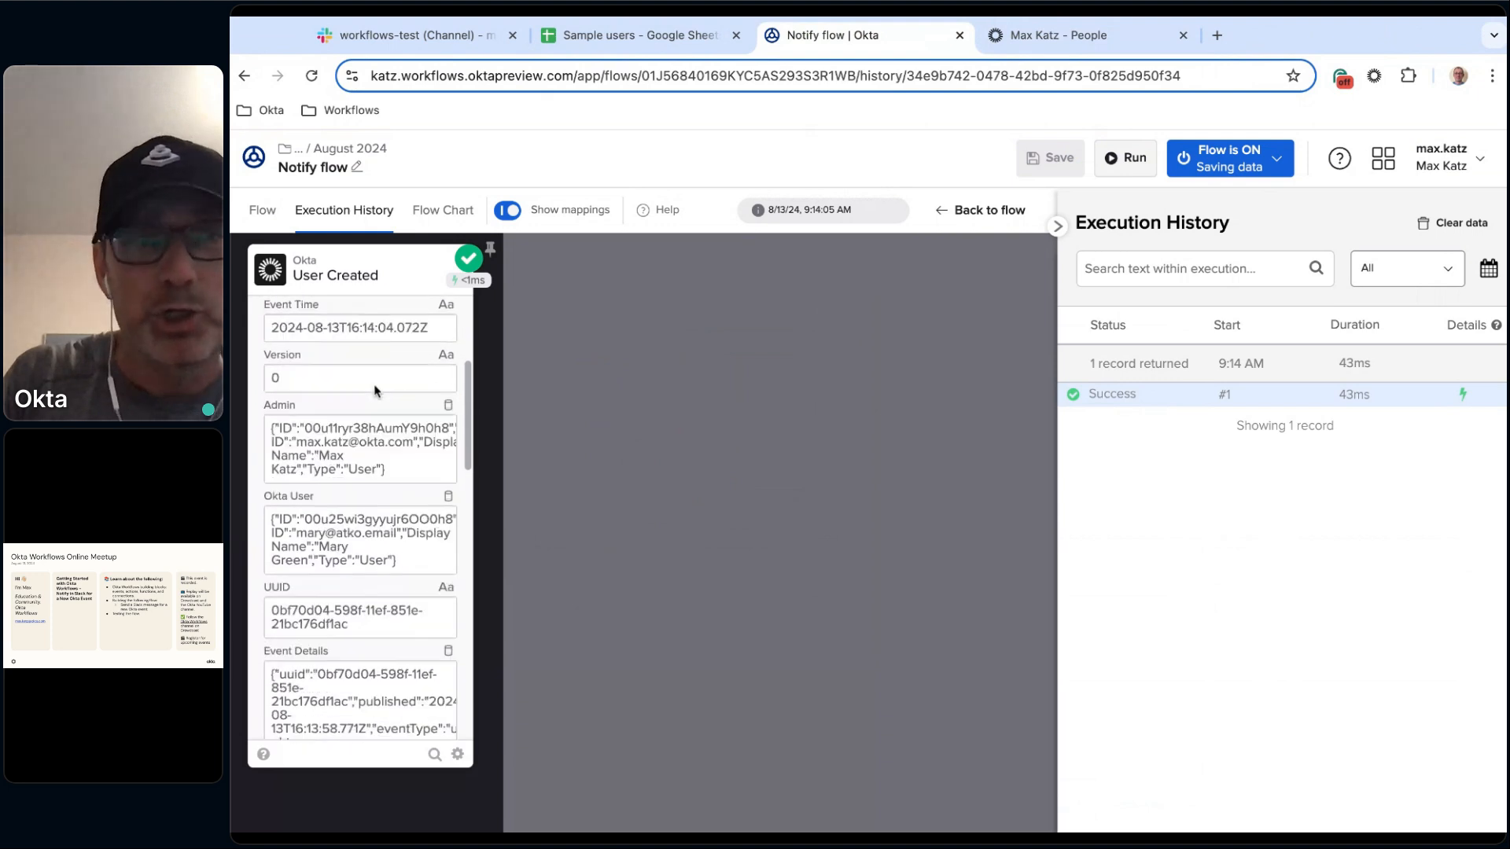
scroll(374, 384, "down", 1)
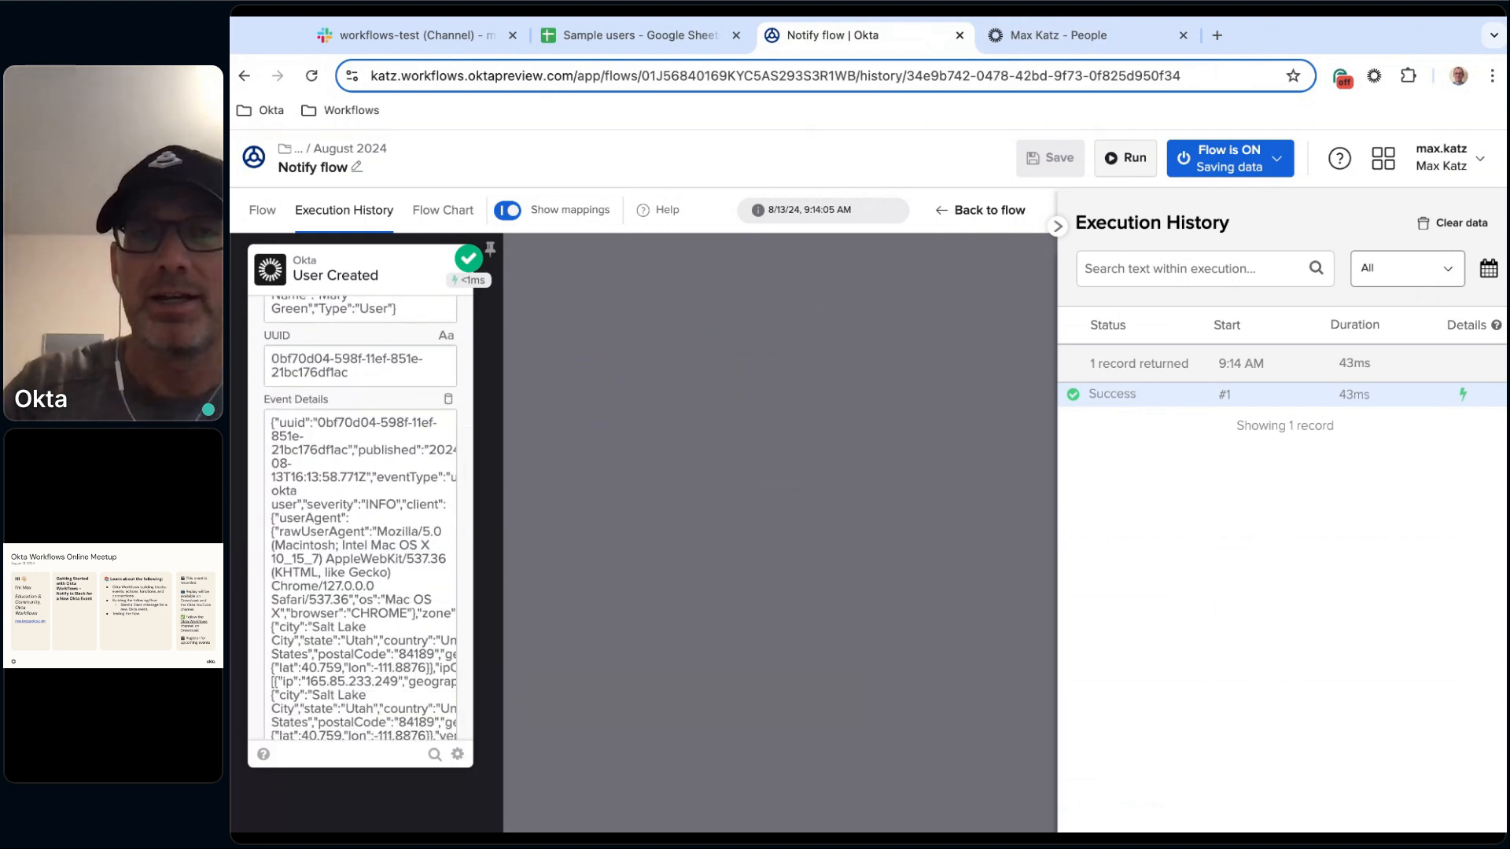
Examine the Admin and Okta User objects in the User Created event's output details.
scroll(402, 471, "up", 10)
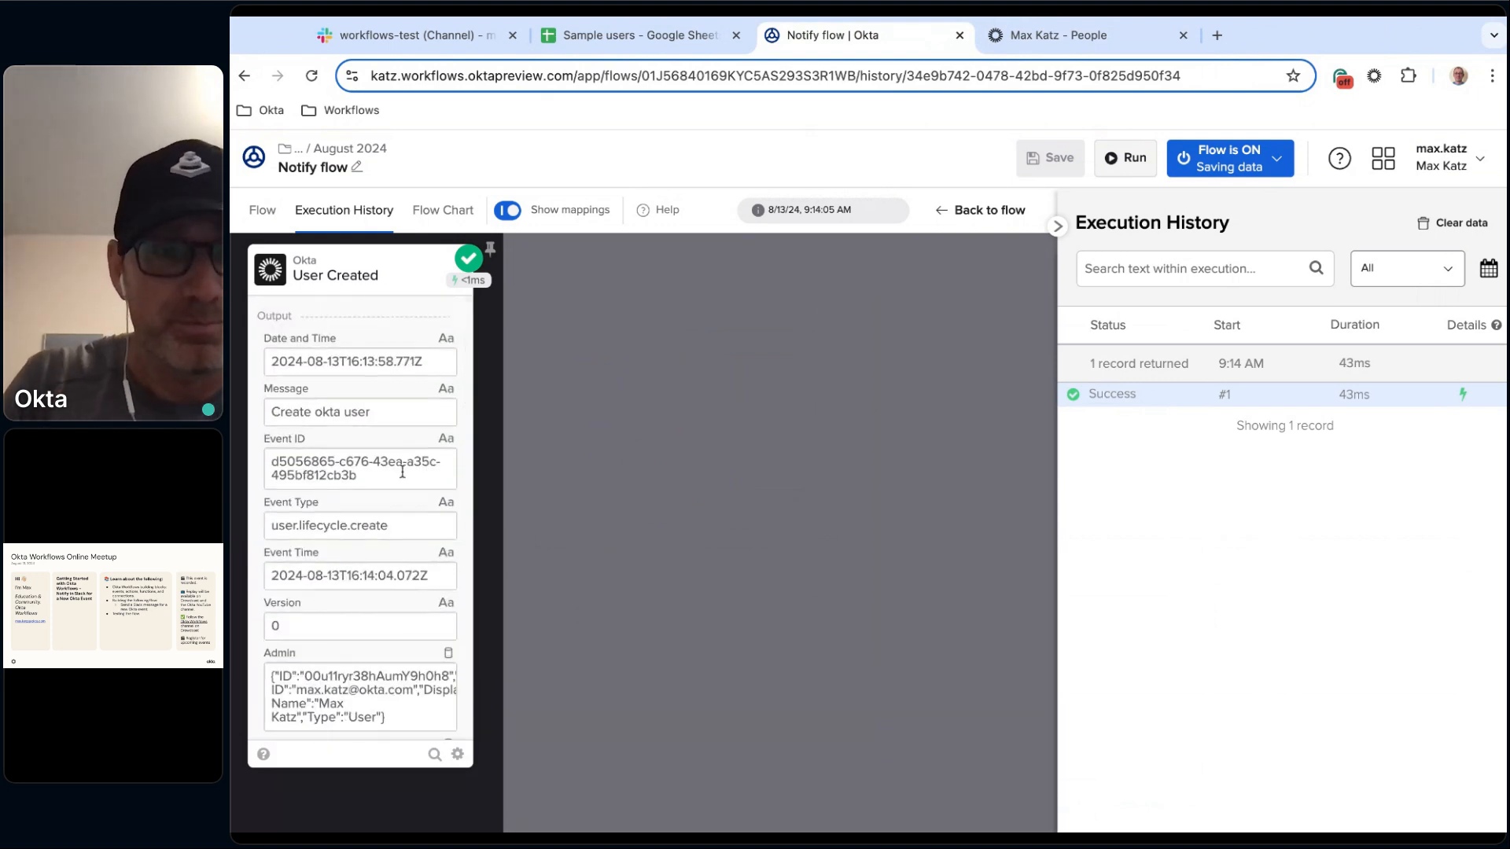
scroll(402, 471, "down", 2)
scroll(401, 471, "down", 1)
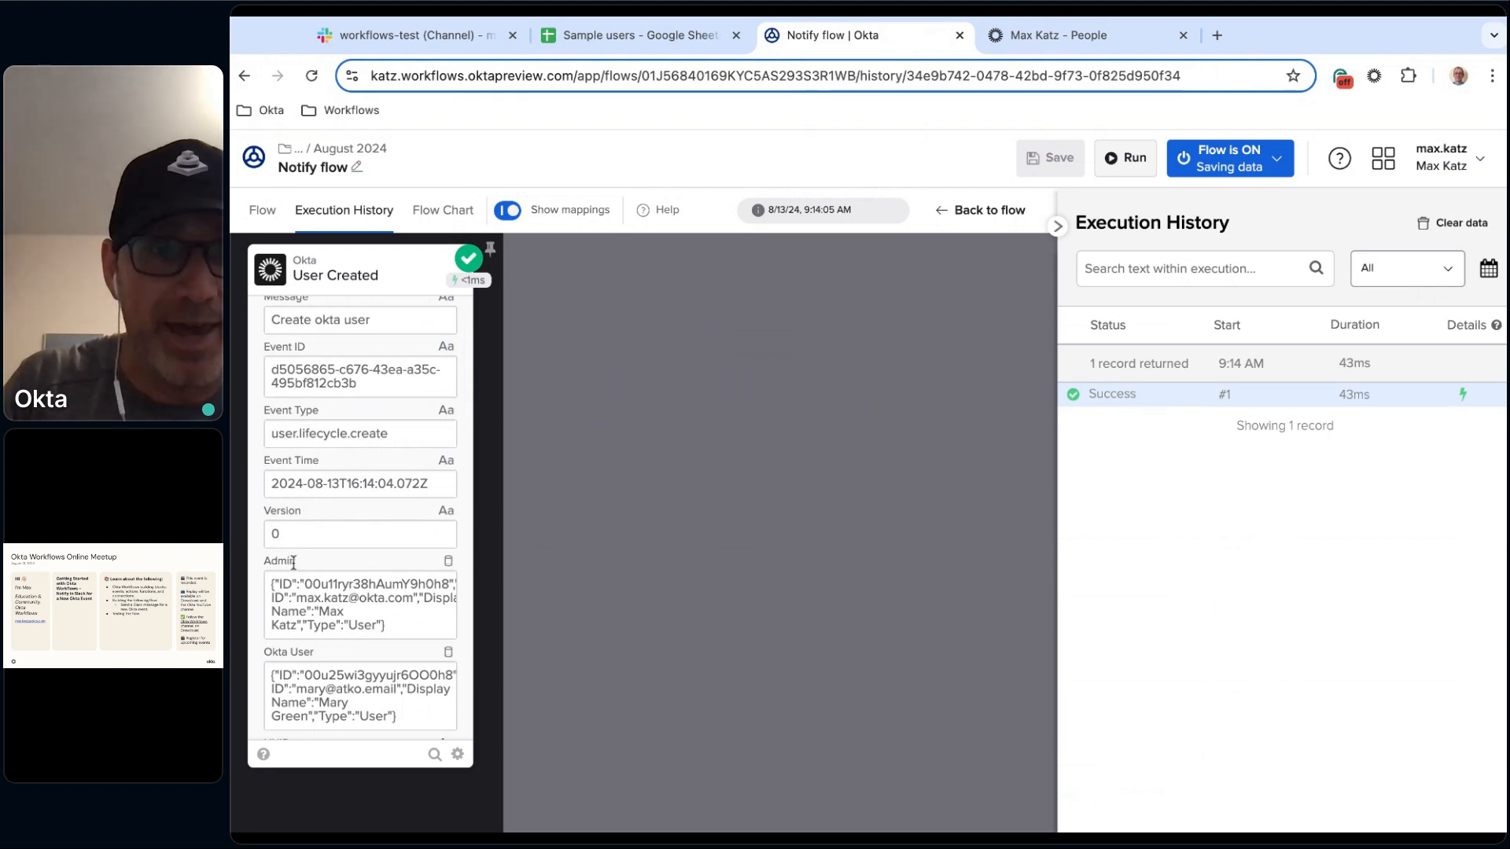
left_click(445, 585)
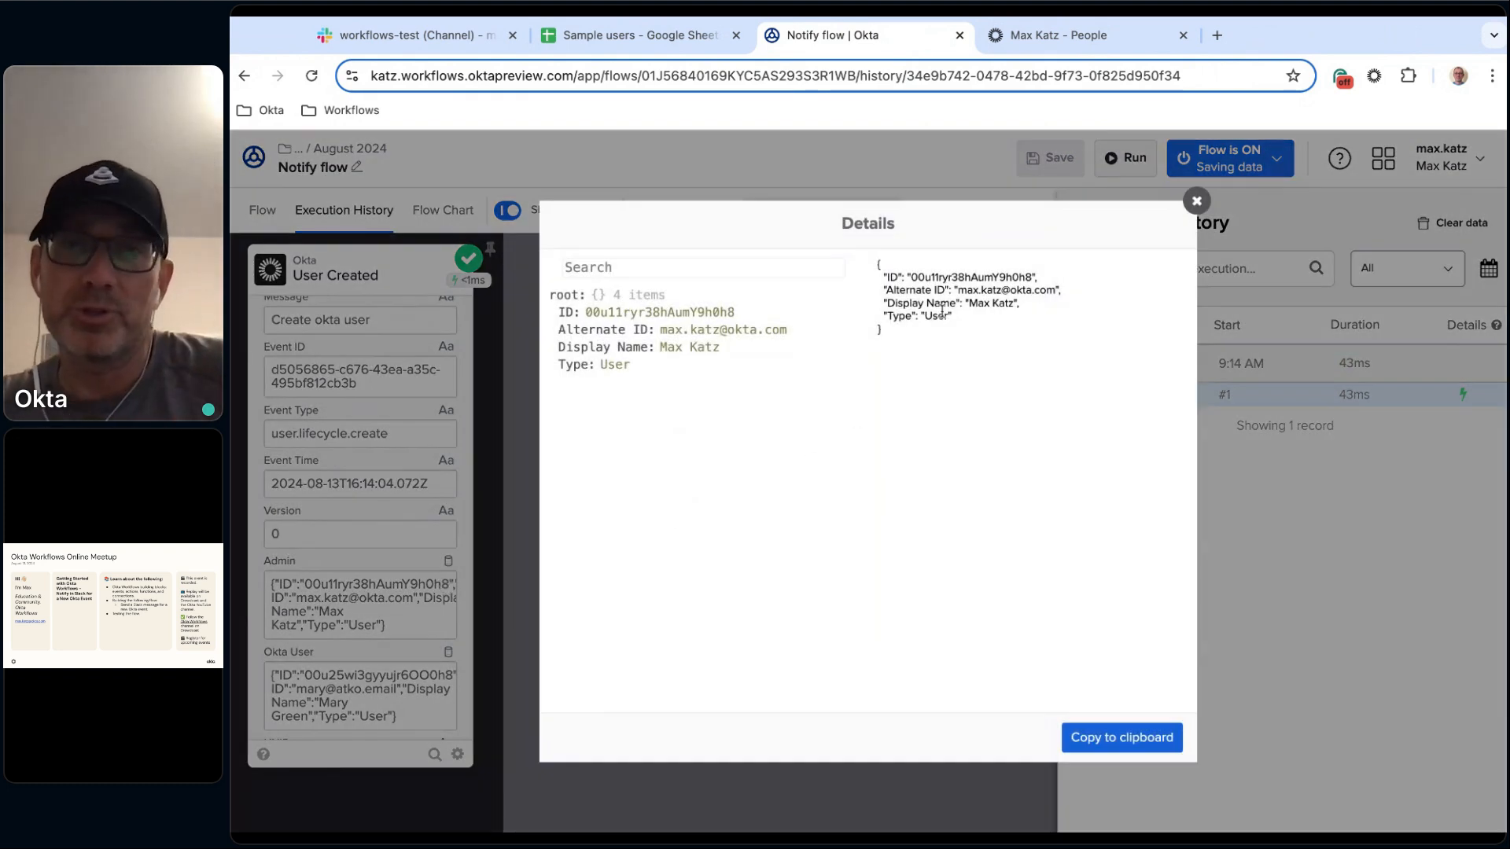
left_click(1196, 200)
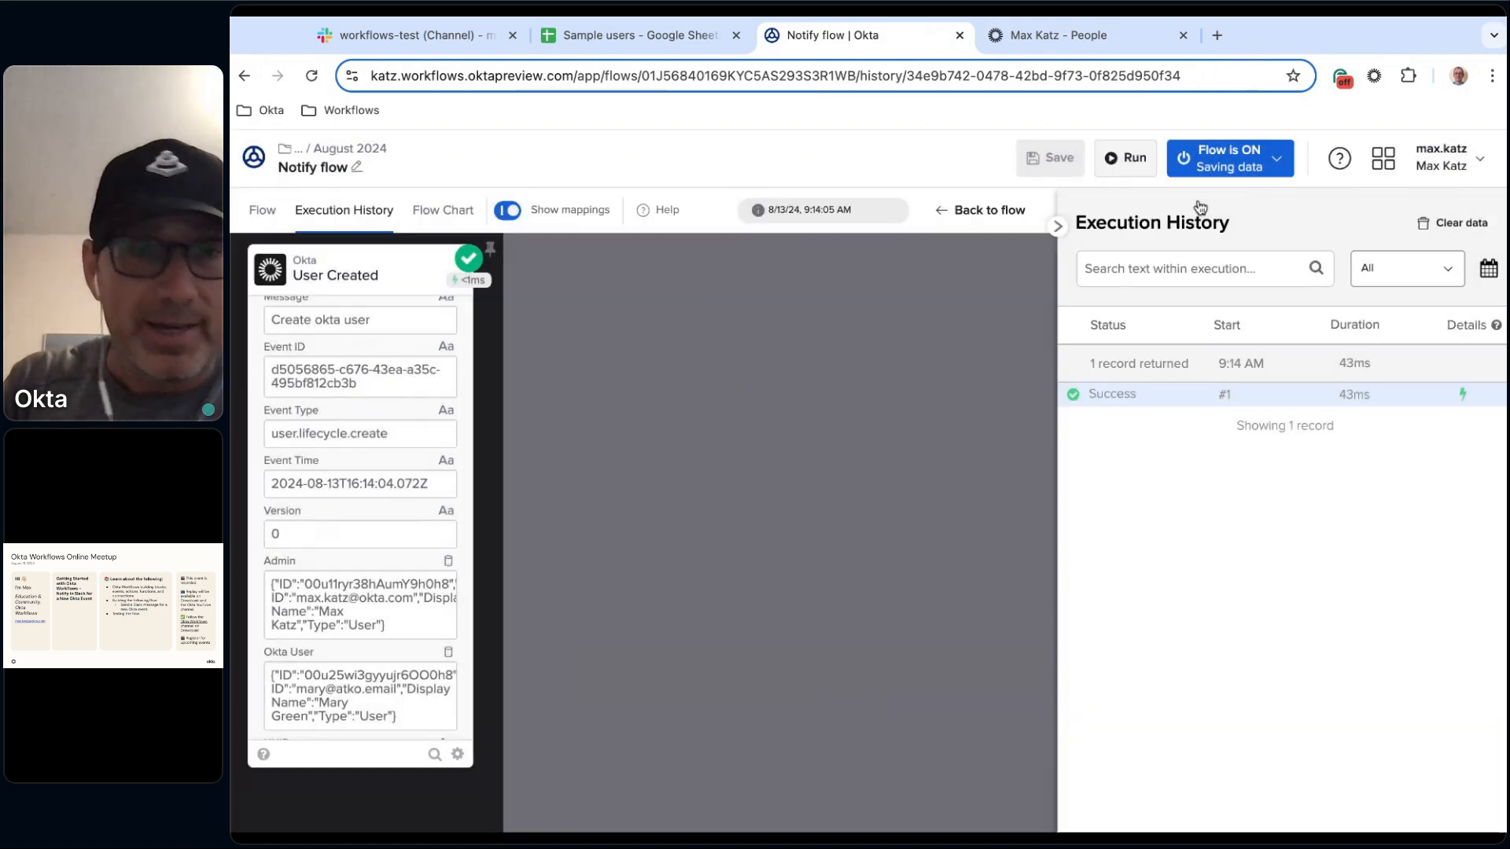
scroll(405, 574, "down", 3)
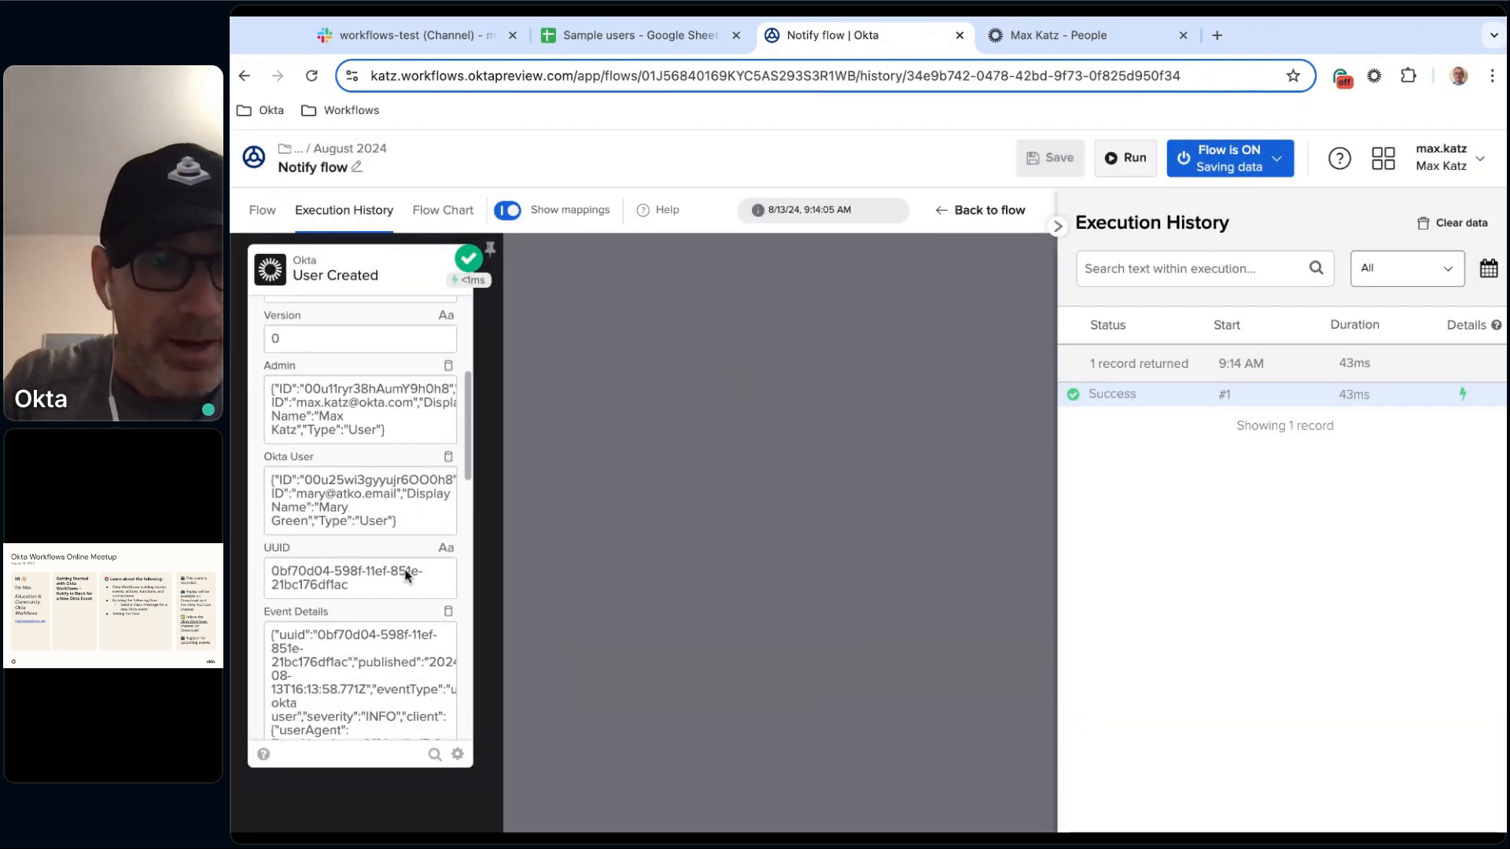
left_click(443, 486)
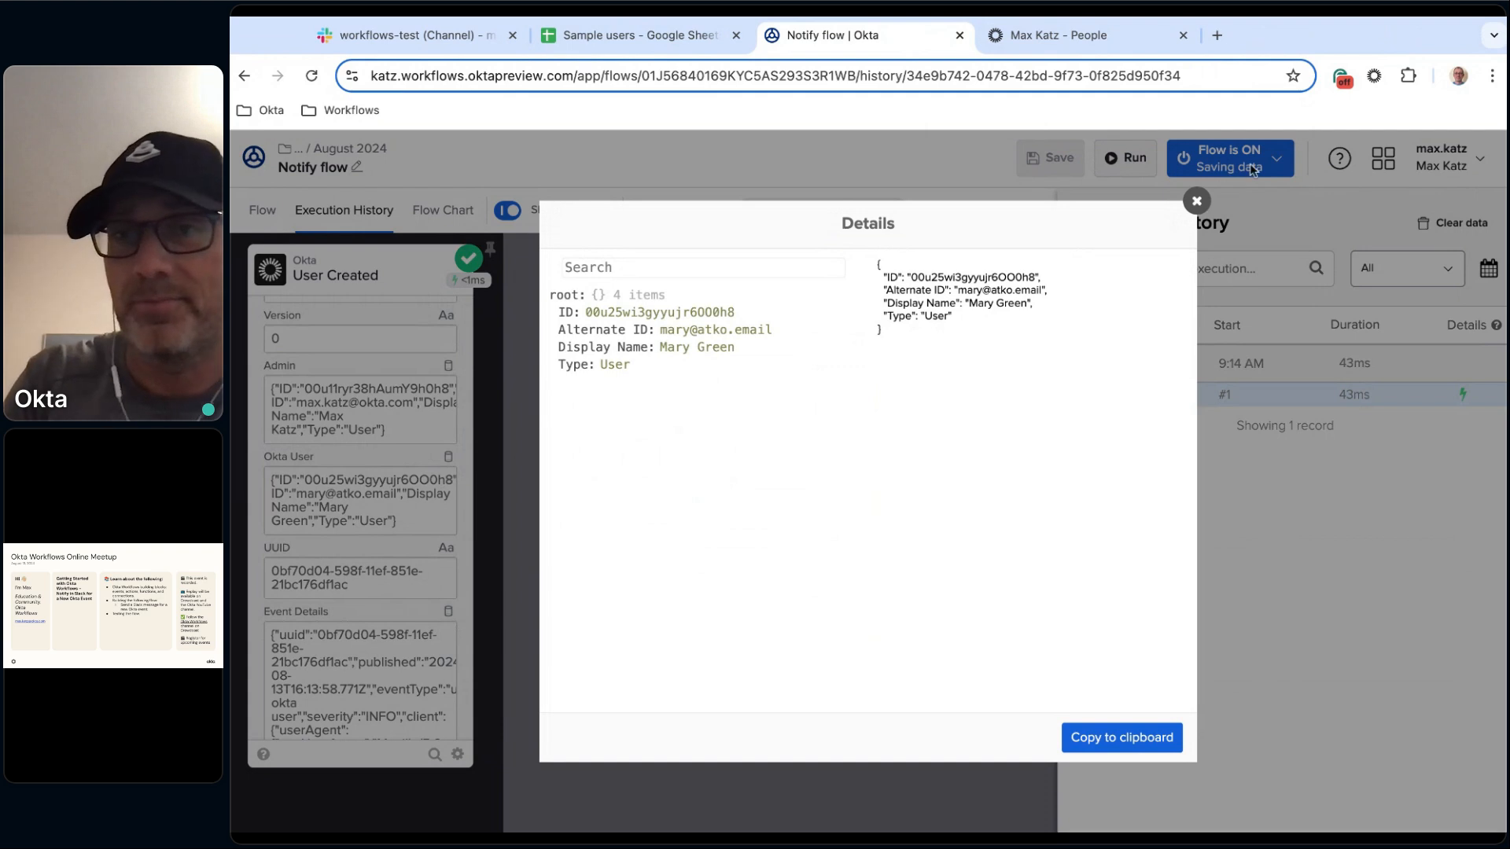
left_click(1197, 205)
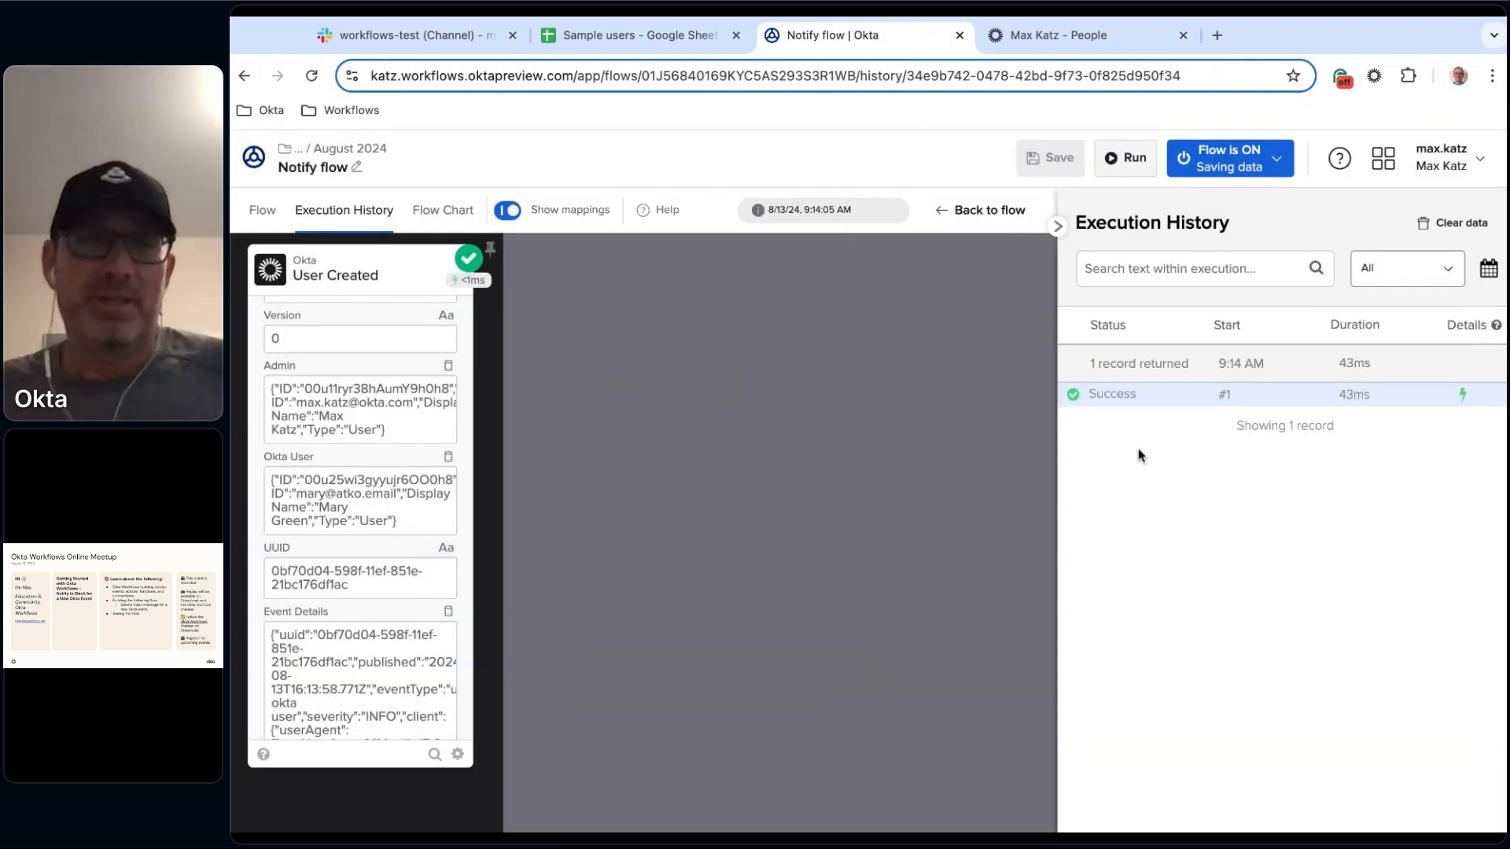
left_click(265, 211)
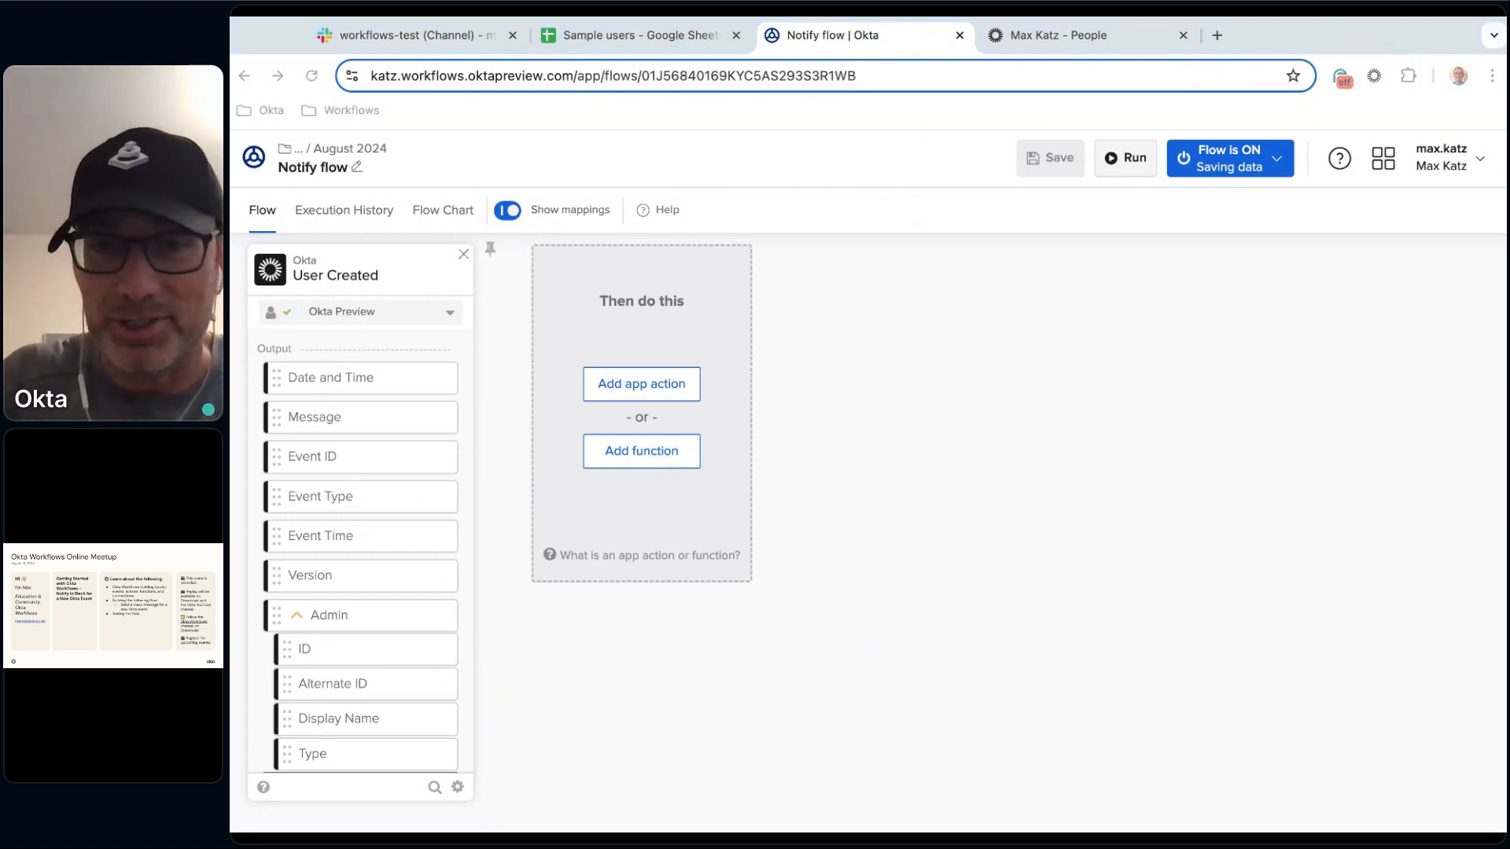
key("super+Tab")
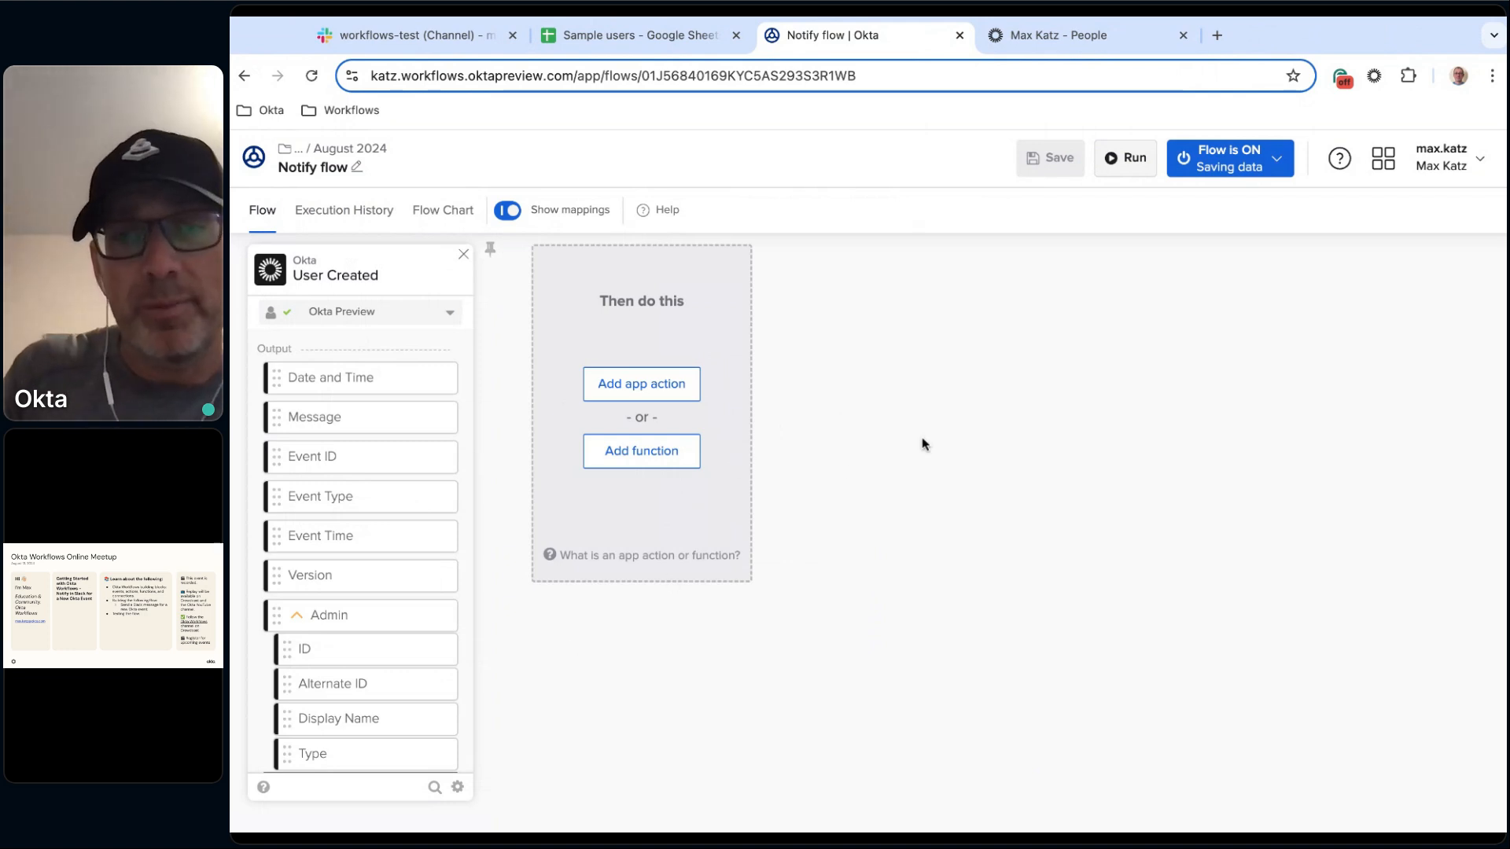
left_click(641, 461)
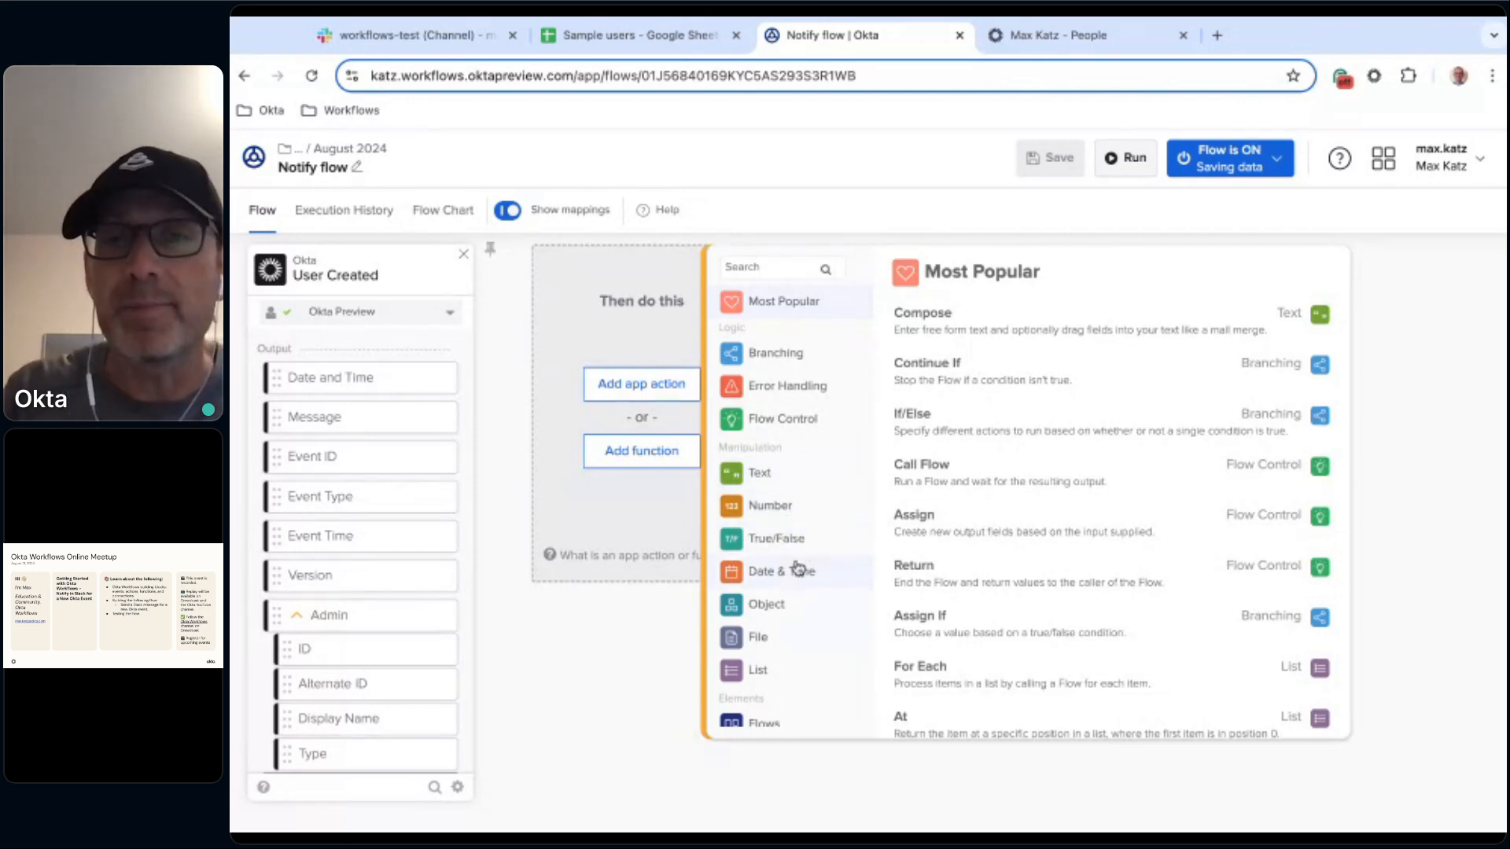
scroll(822, 661, "down", 3)
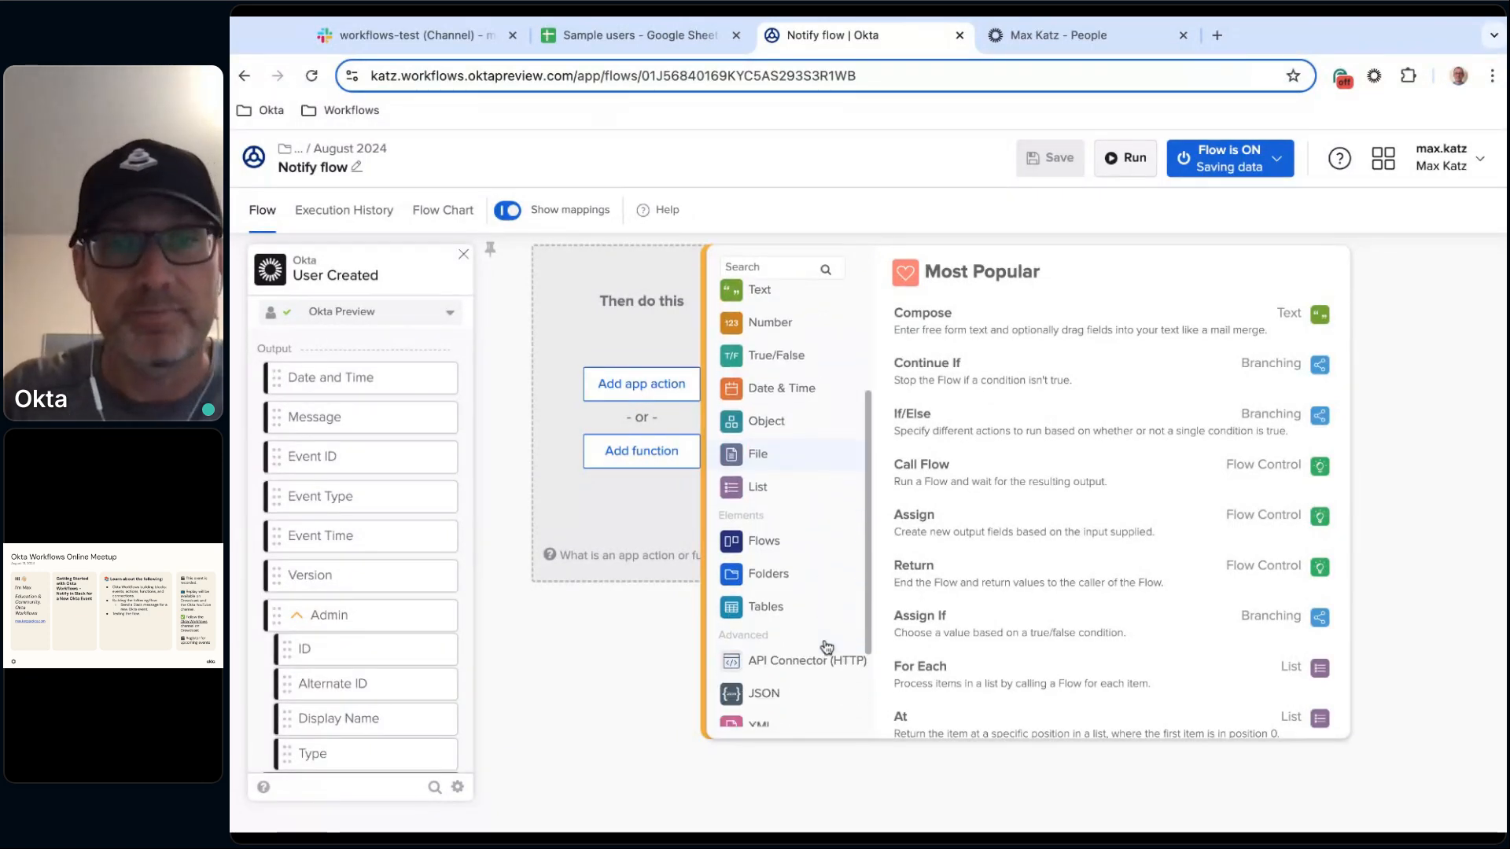
scroll(825, 647, "up", 3)
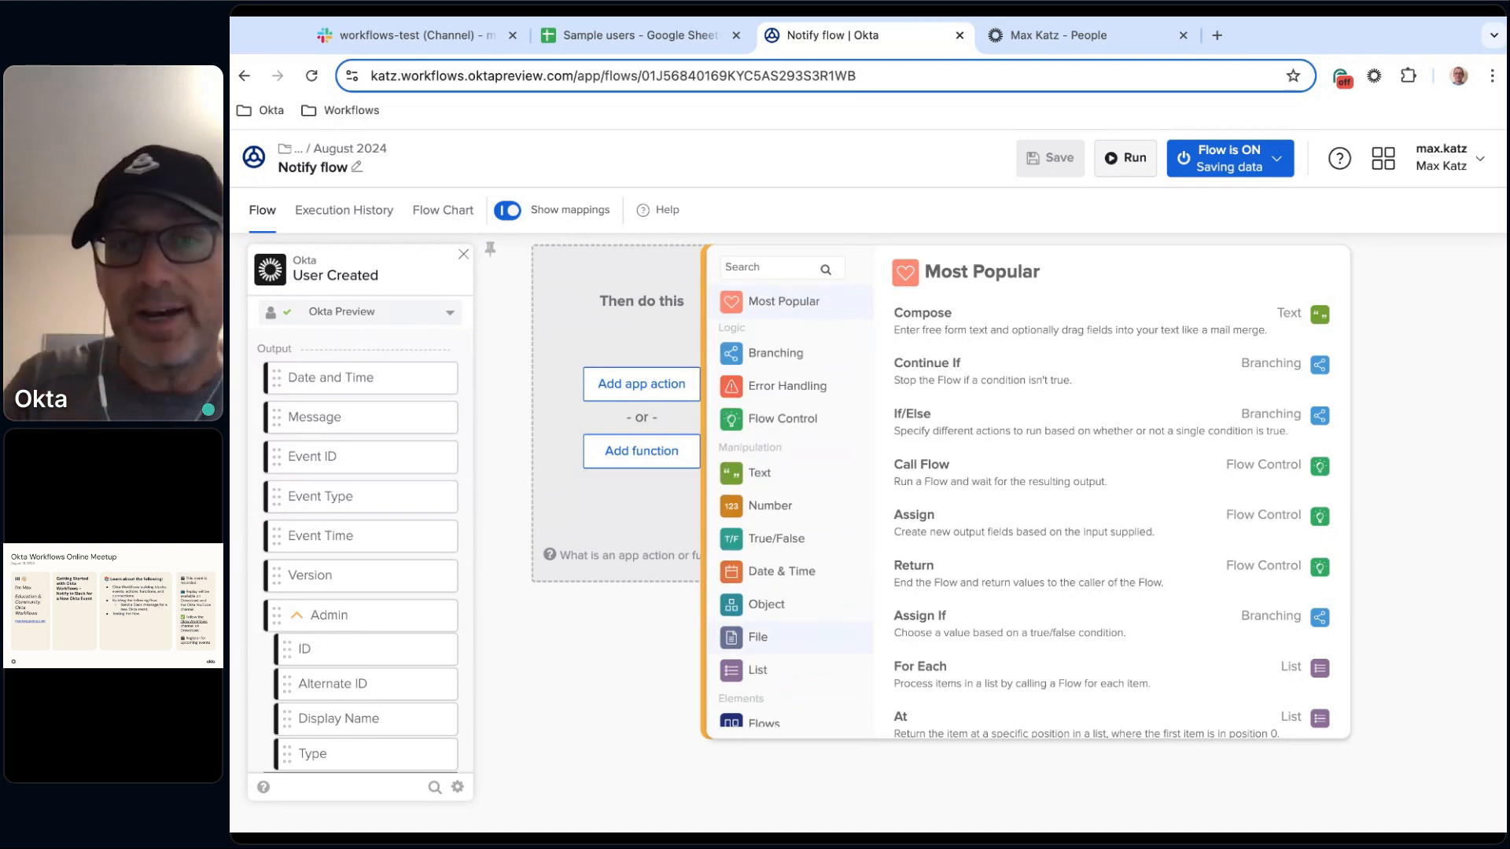
left_click(776, 481)
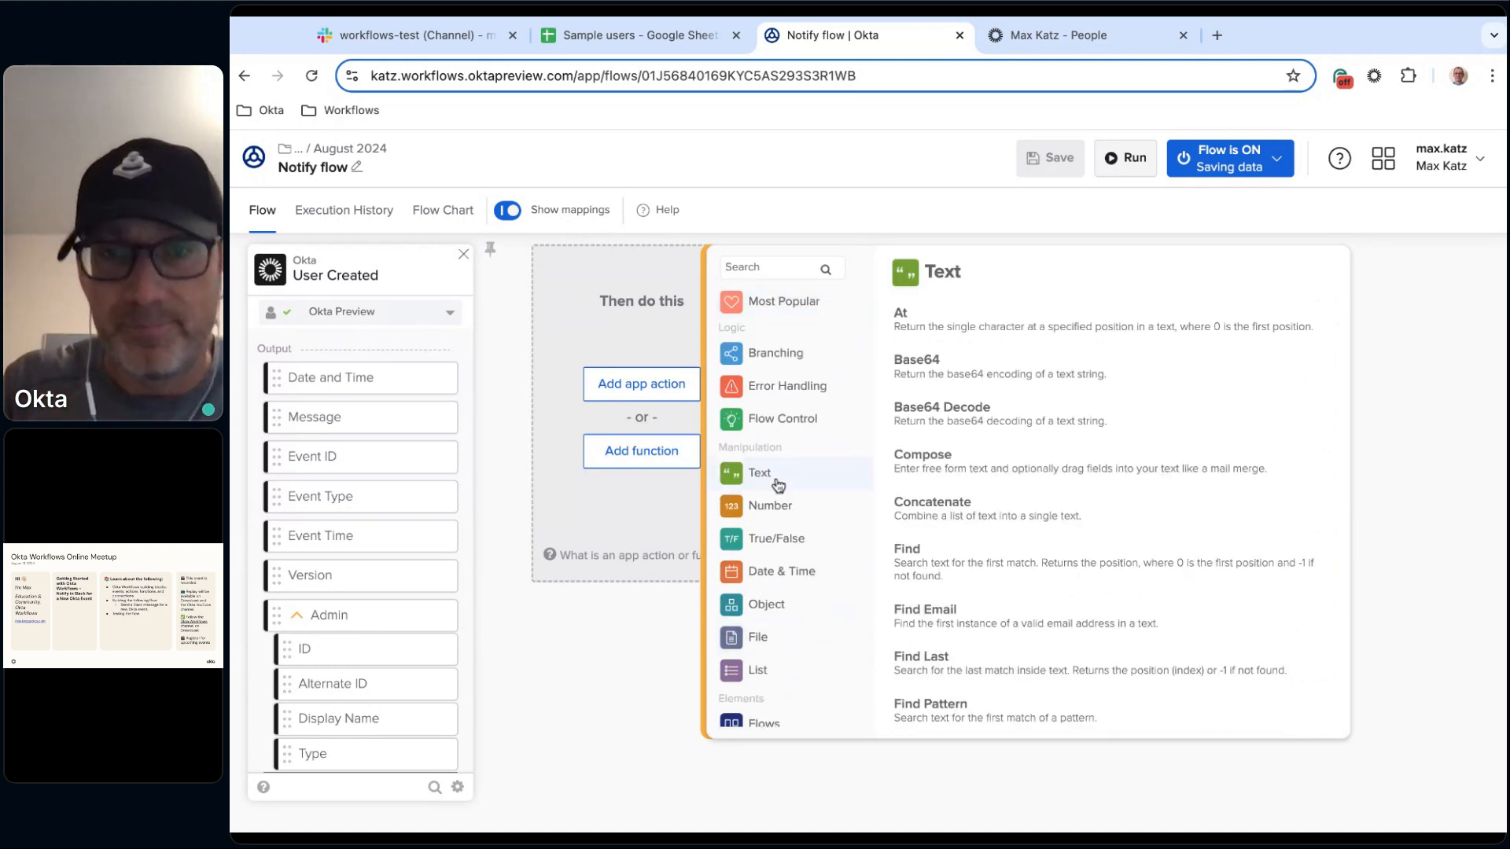
scroll(1001, 405, "down", 1)
scroll(1000, 405, "down", 5)
scroll(907, 381, "up", 3)
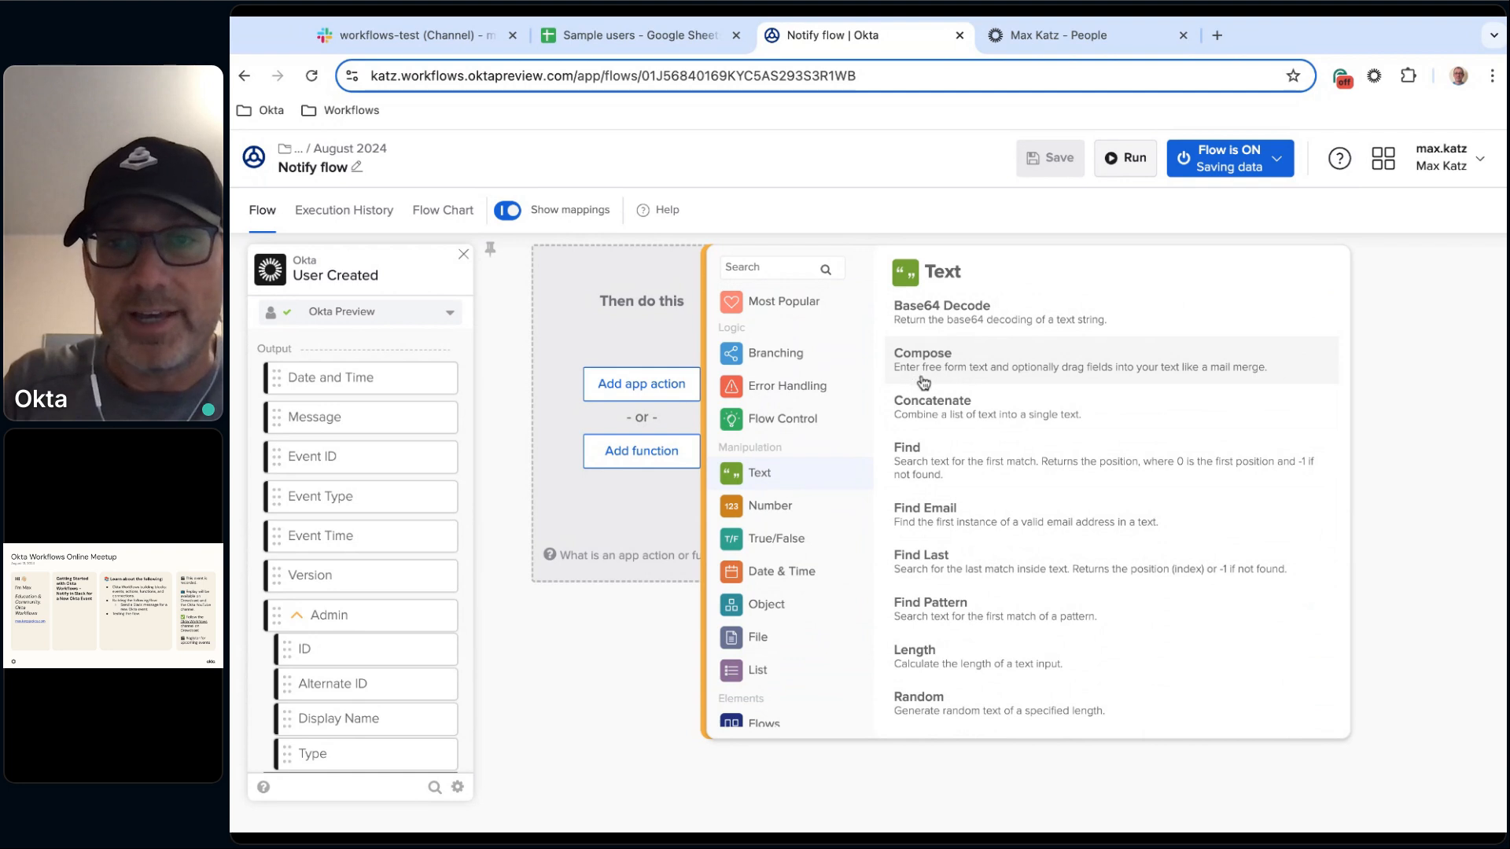
left_click(995, 366)
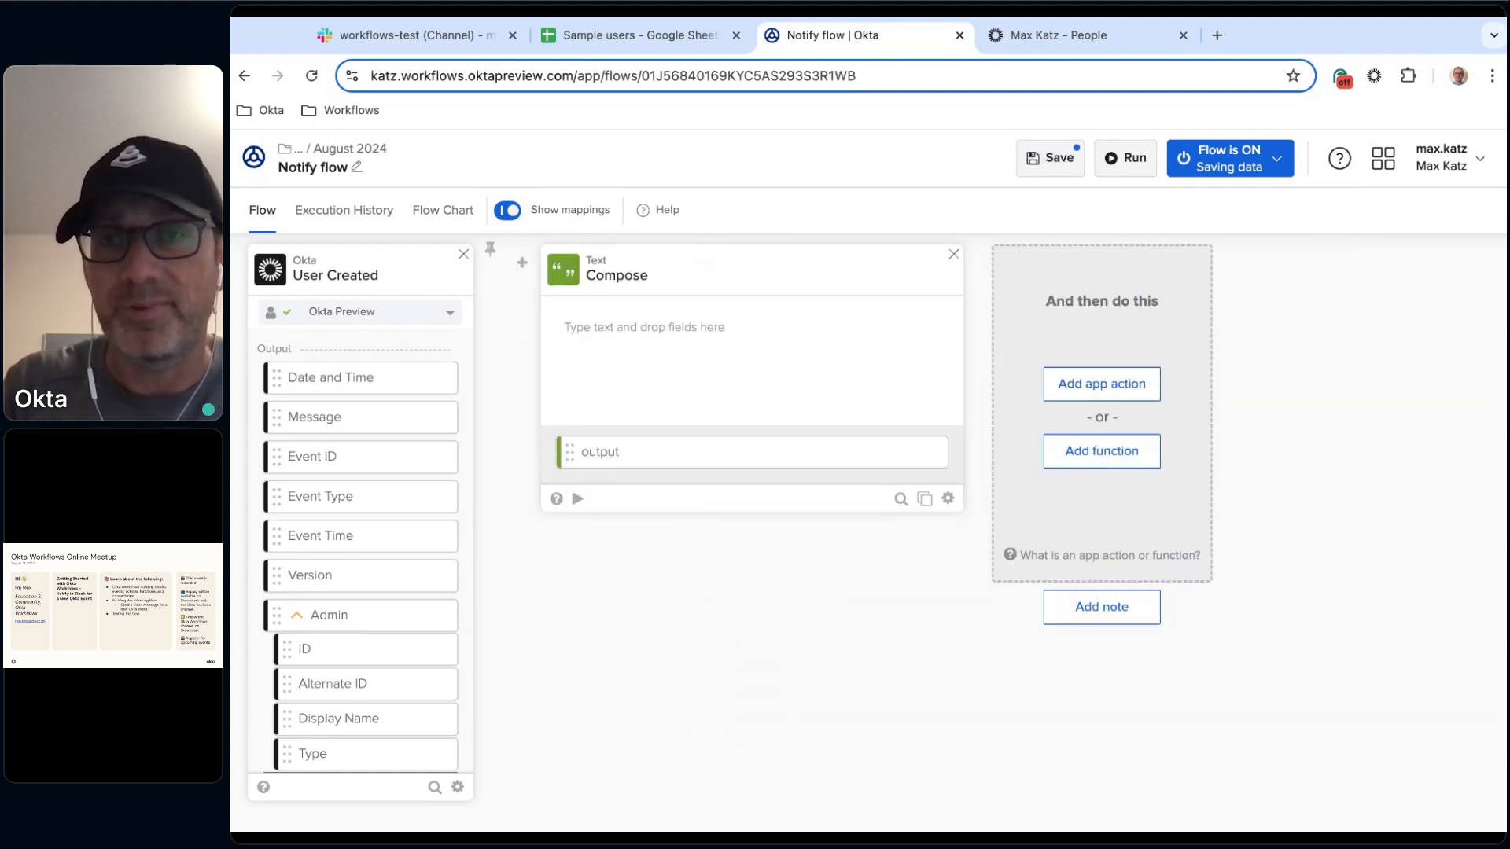
left_click(954, 256)
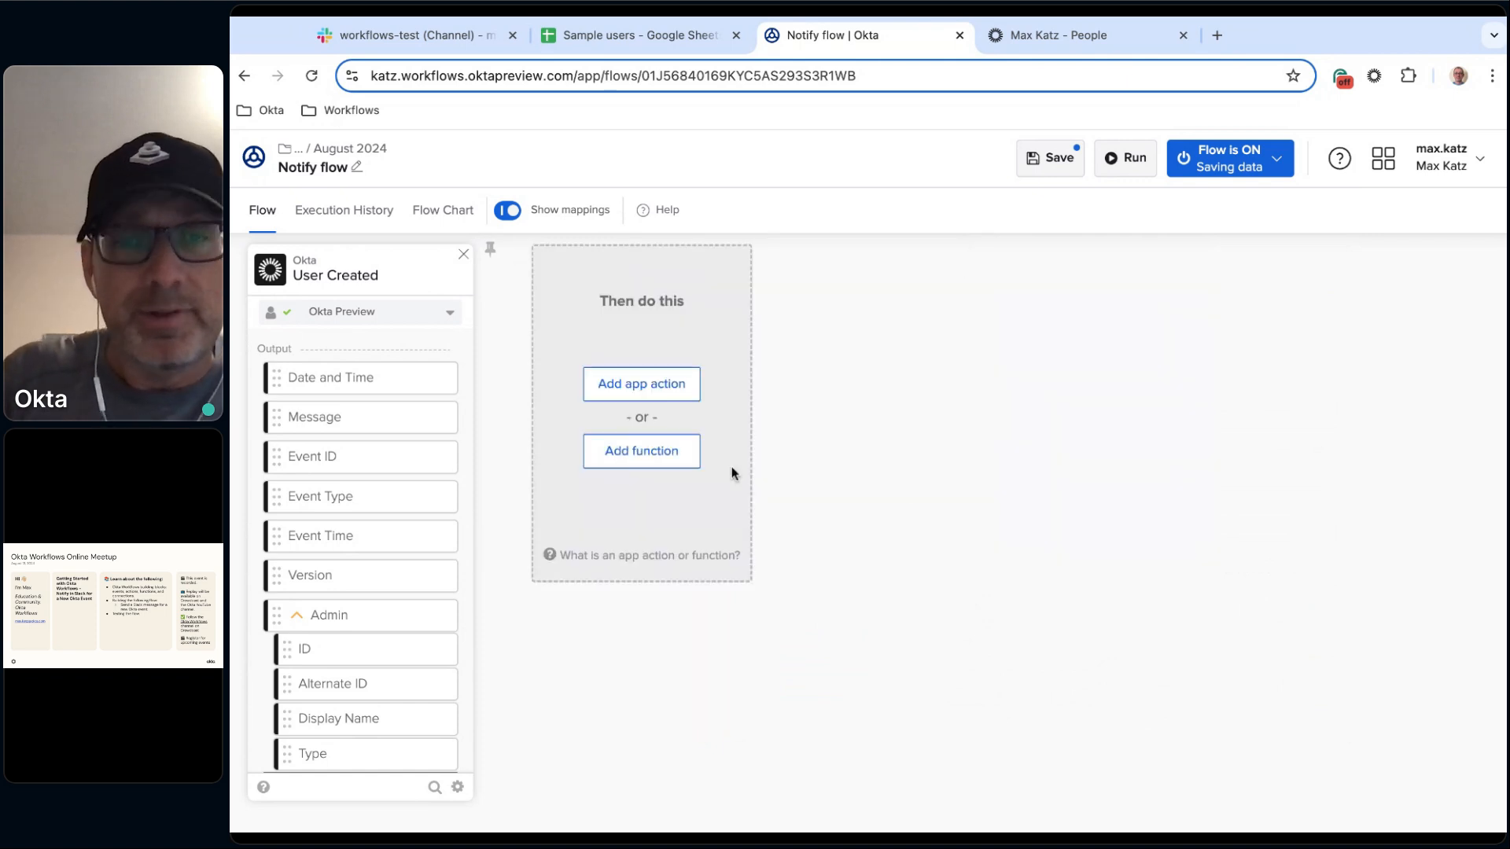
Add a Text Compose function after the User Created trigger.
left_click(643, 455)
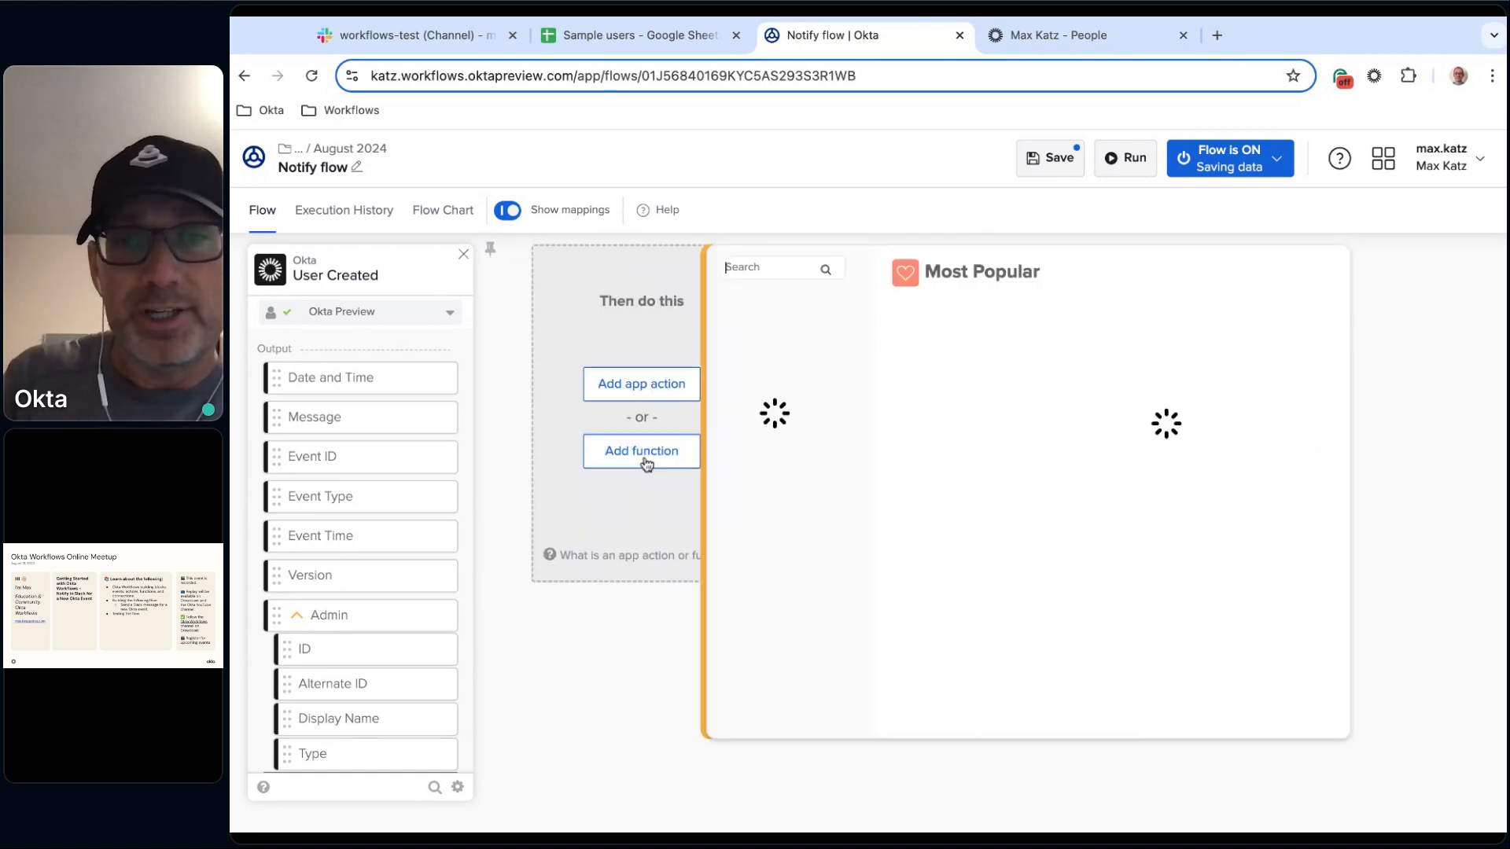
left_click(789, 264)
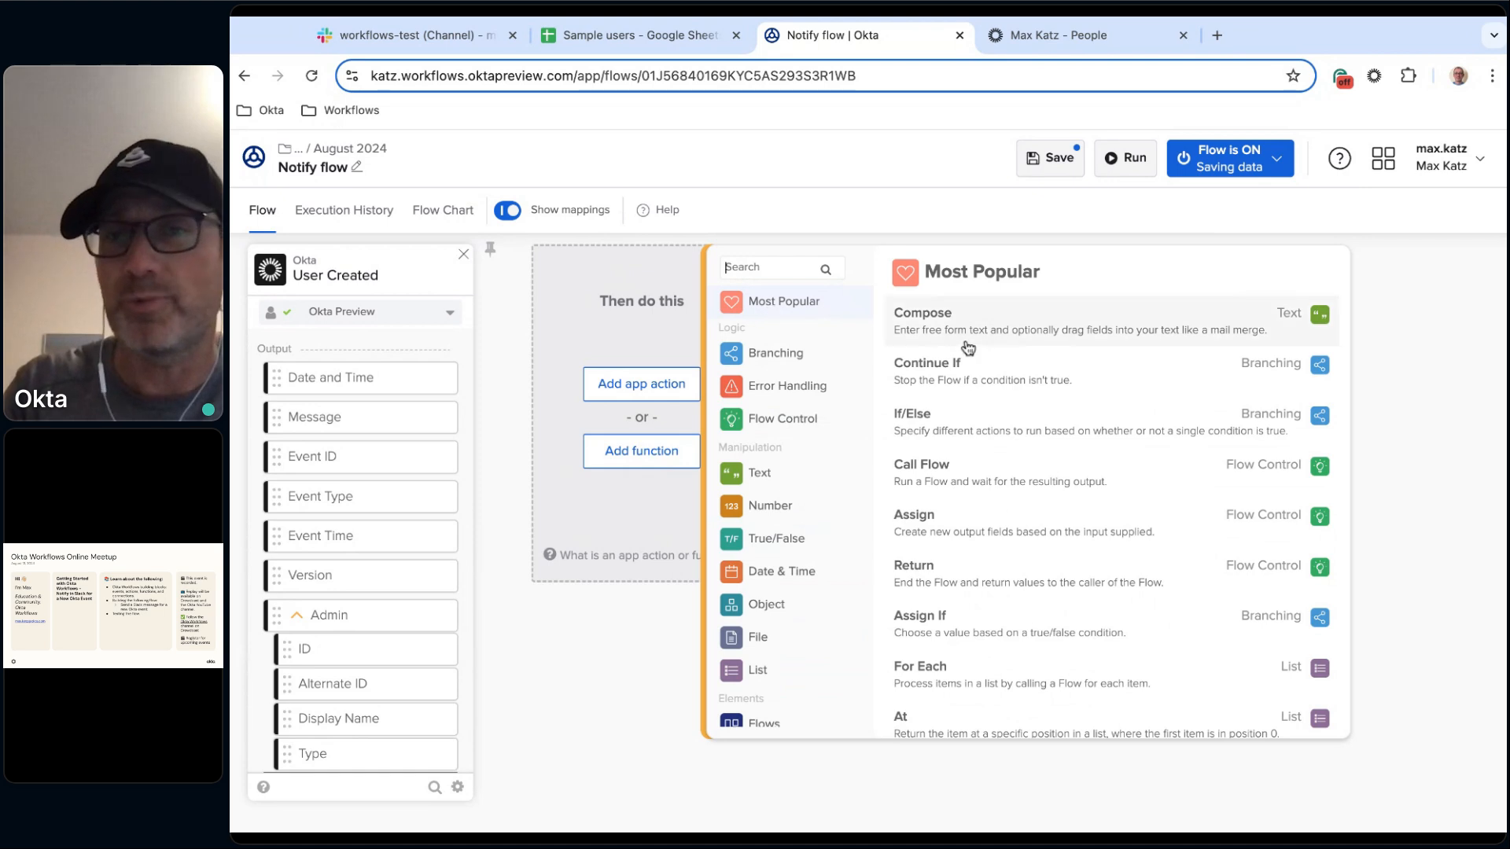
left_click(1007, 321)
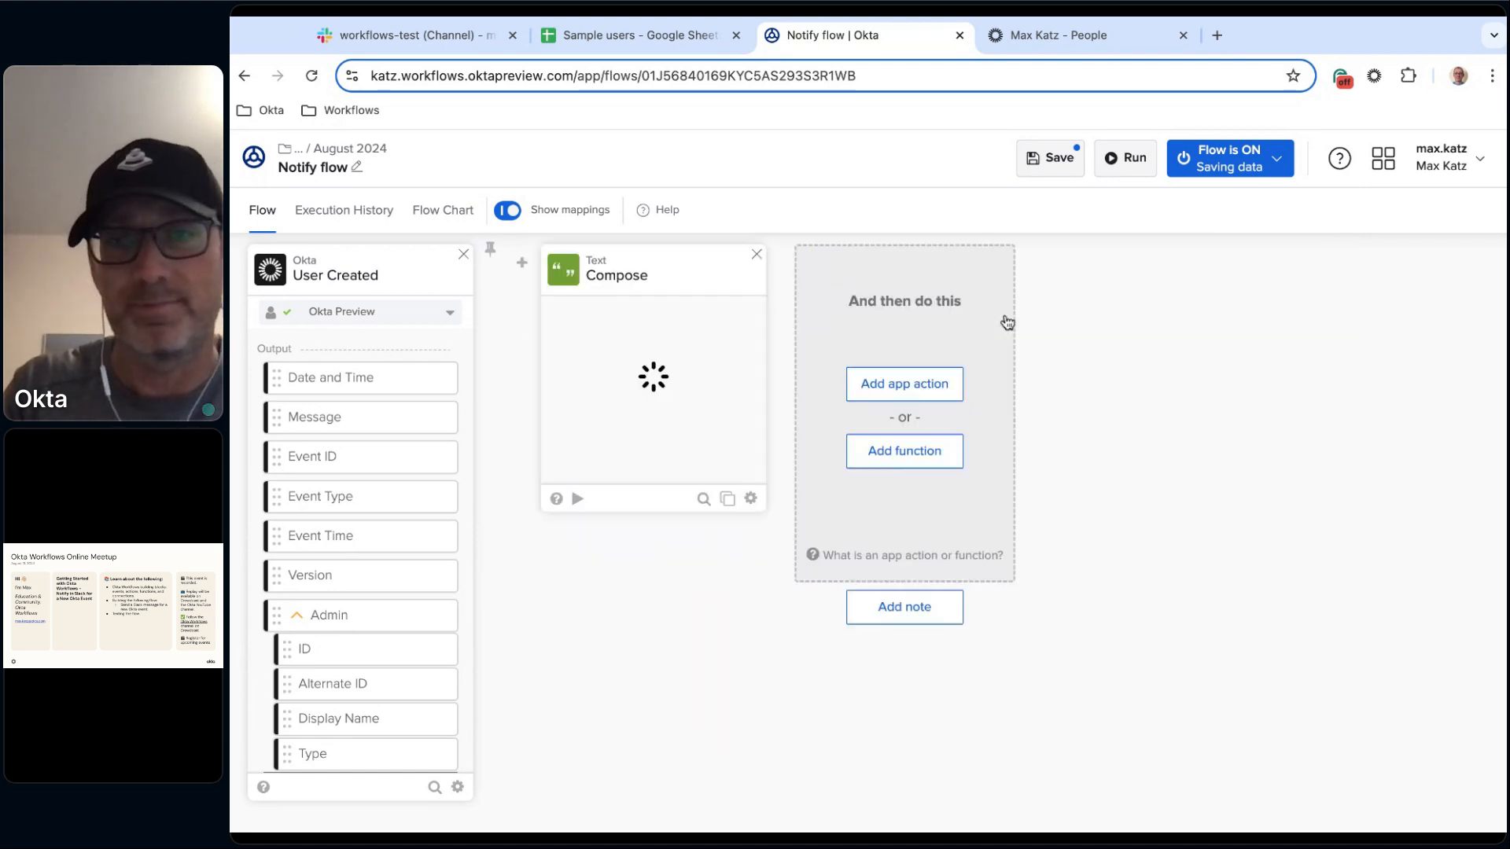
Enter the Compose template lines New User, Name:, Email: and Secondary email:.
type("User")
key("BackSpace")
key("BackSpace")
key("BackSpace")
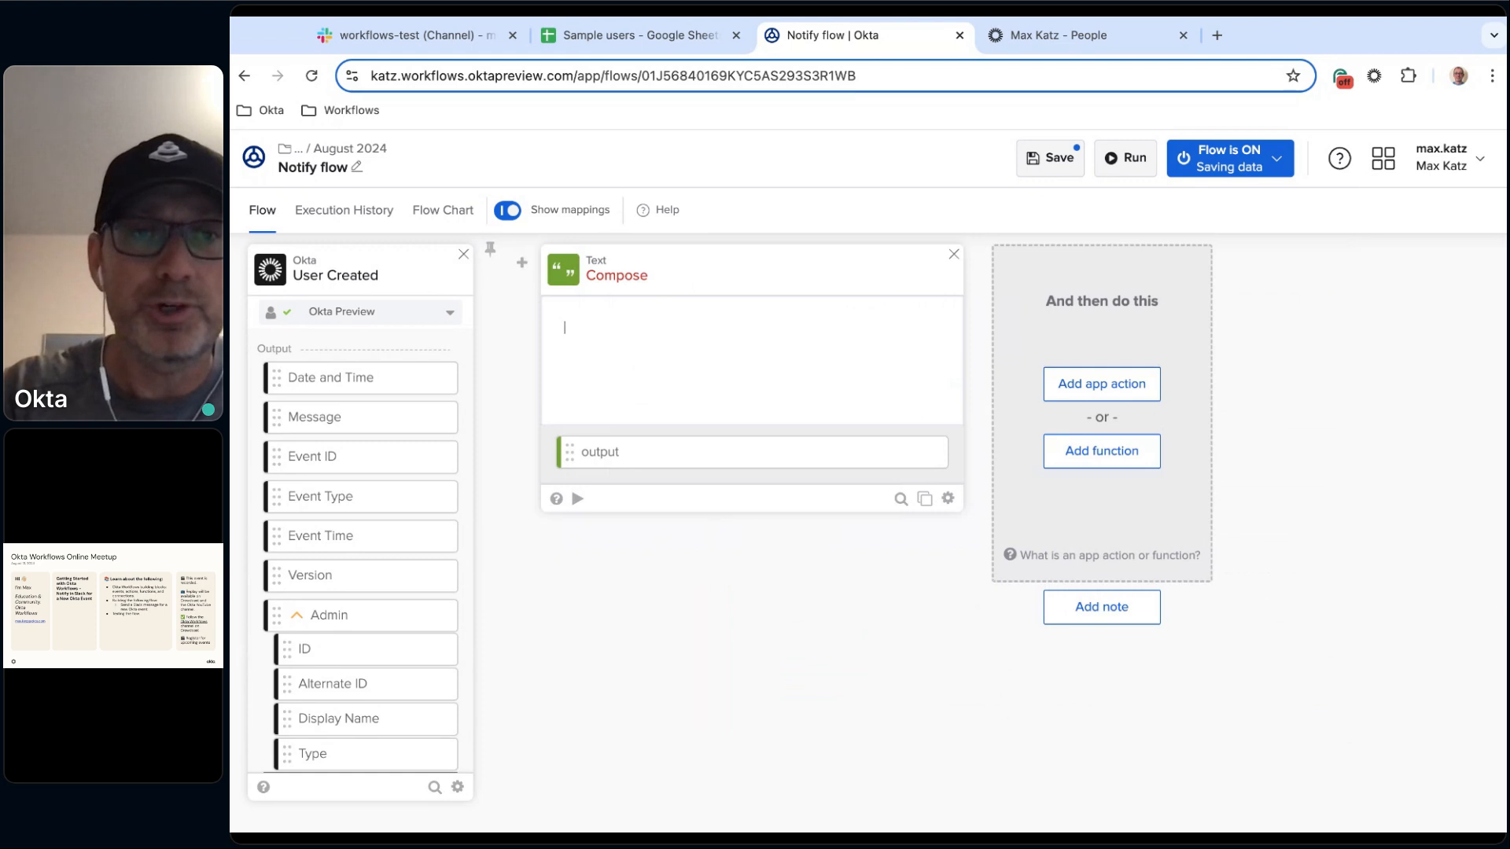
type("New User ")
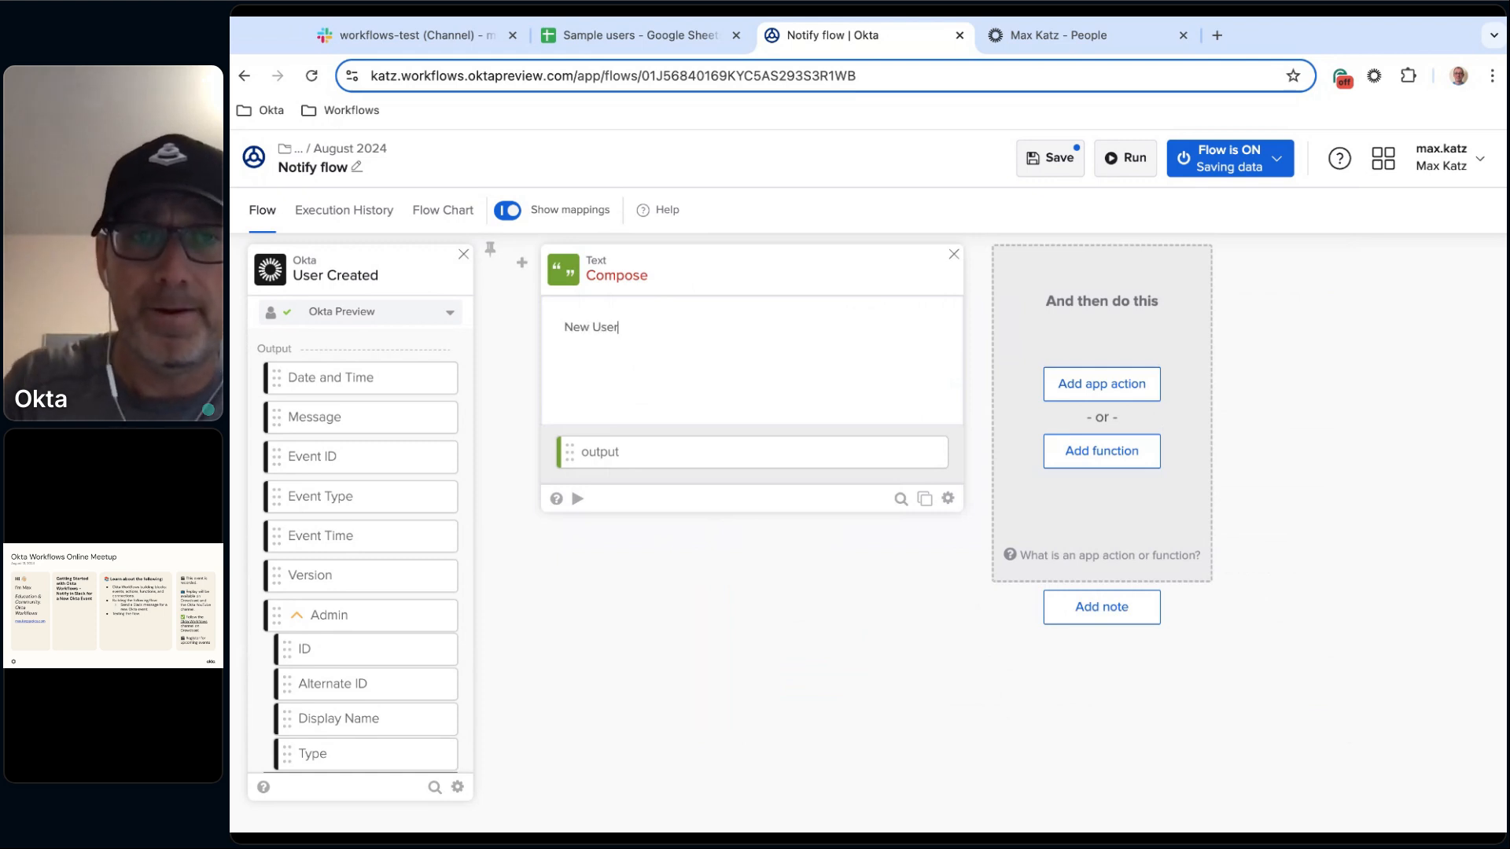
type("Name: ")
type("Emai")
type("l:")
key("Return")
type("Second")
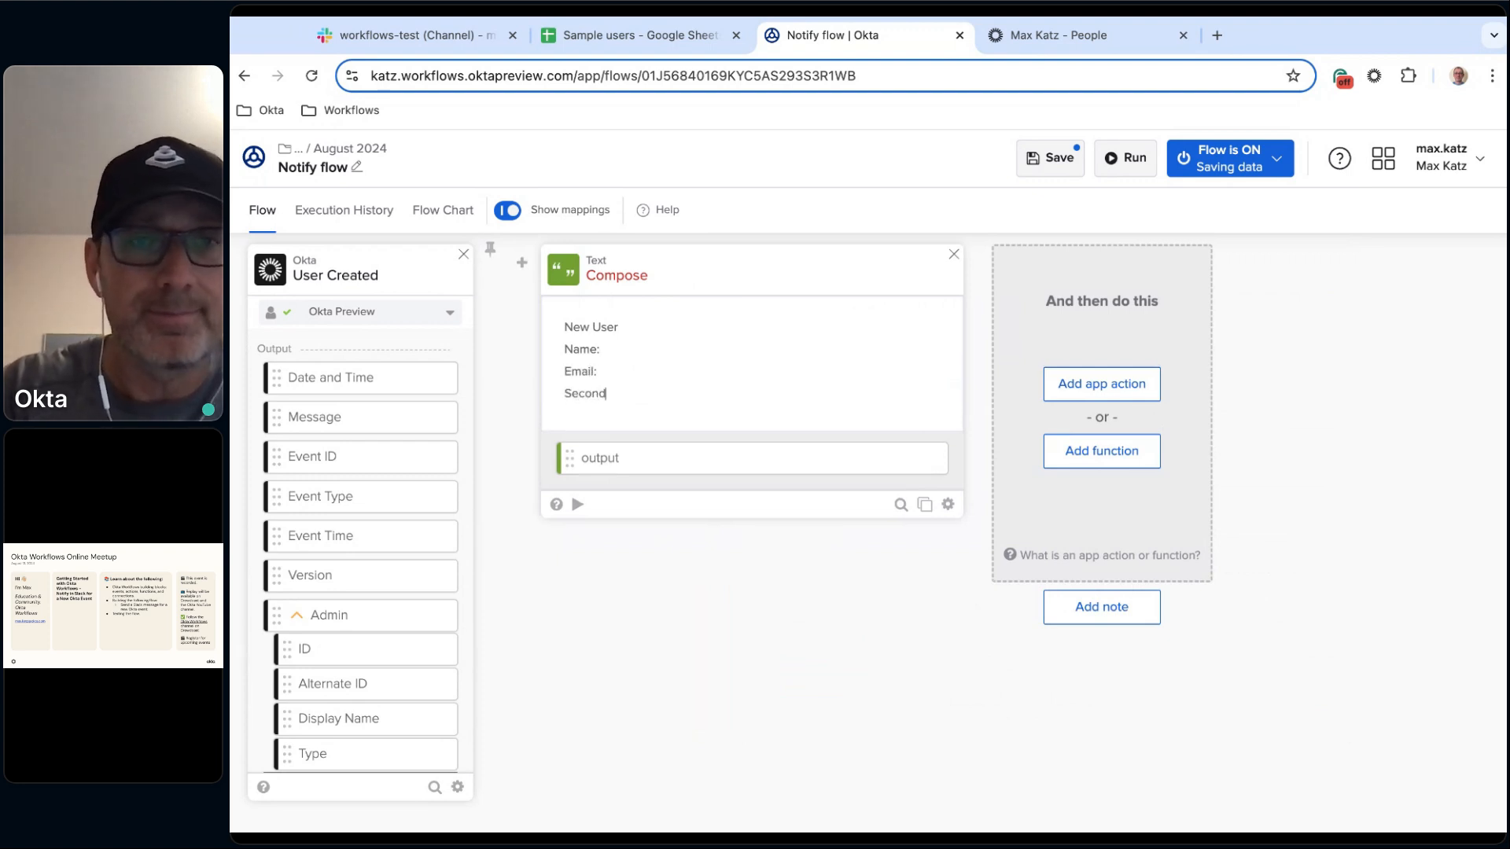
type("ary email:")
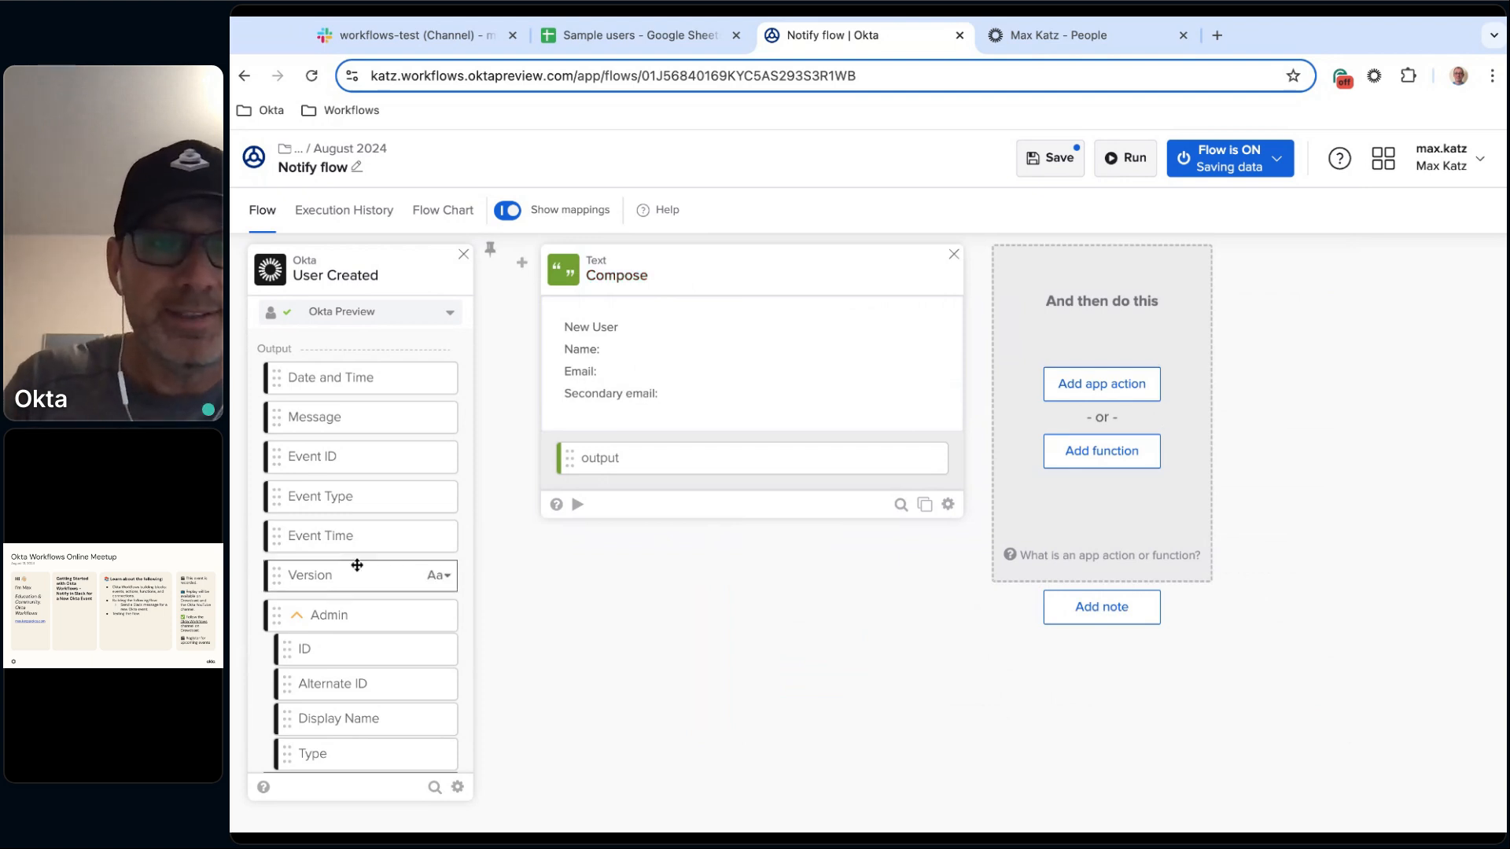
Review the Okta User object details in the execution history before returning to the flow.
scroll(377, 579, "down", 1)
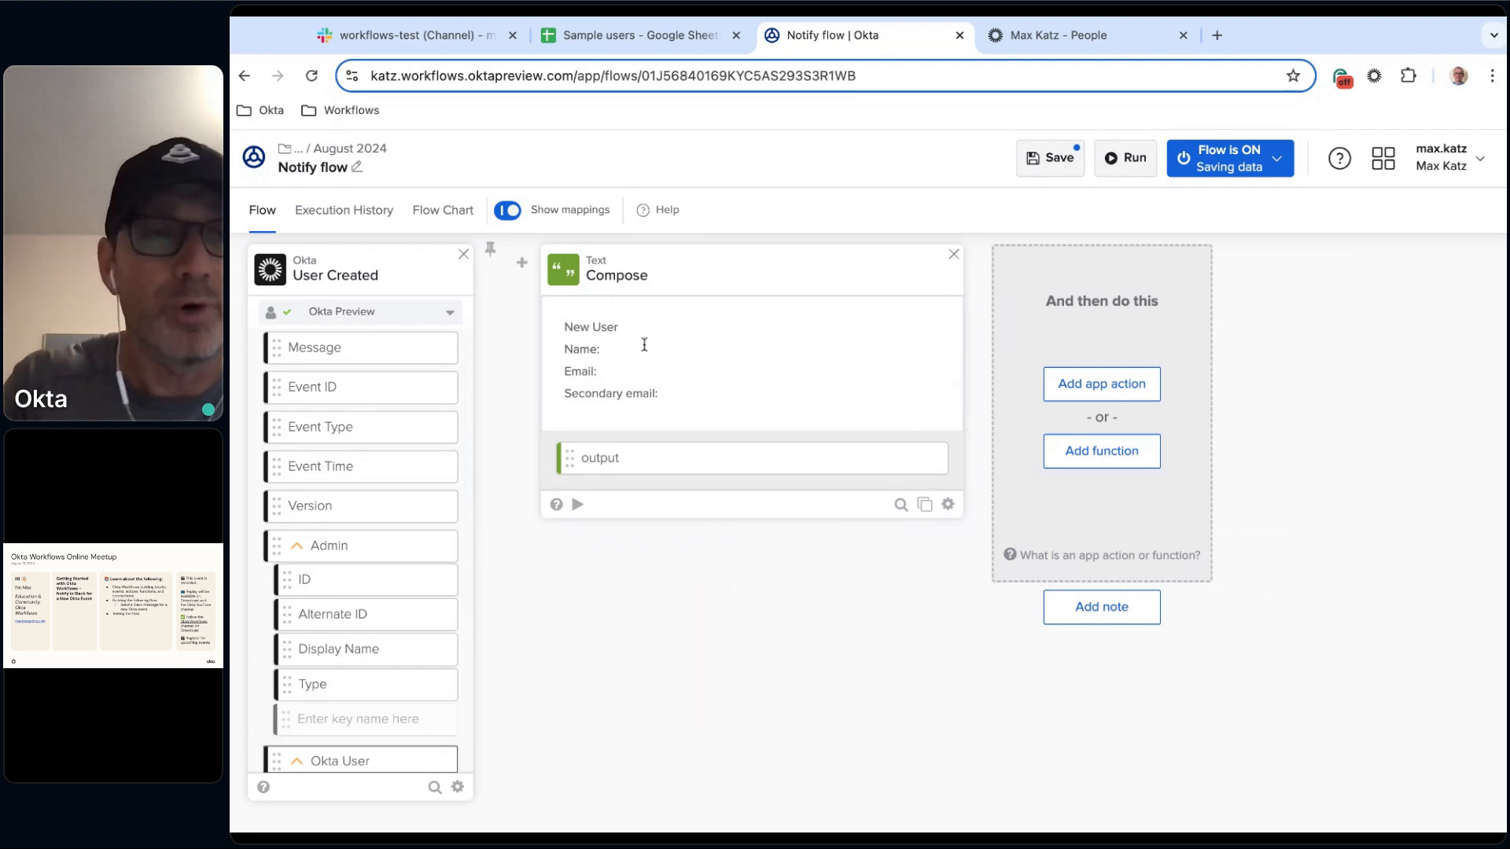
scroll(361, 511, "down", 3)
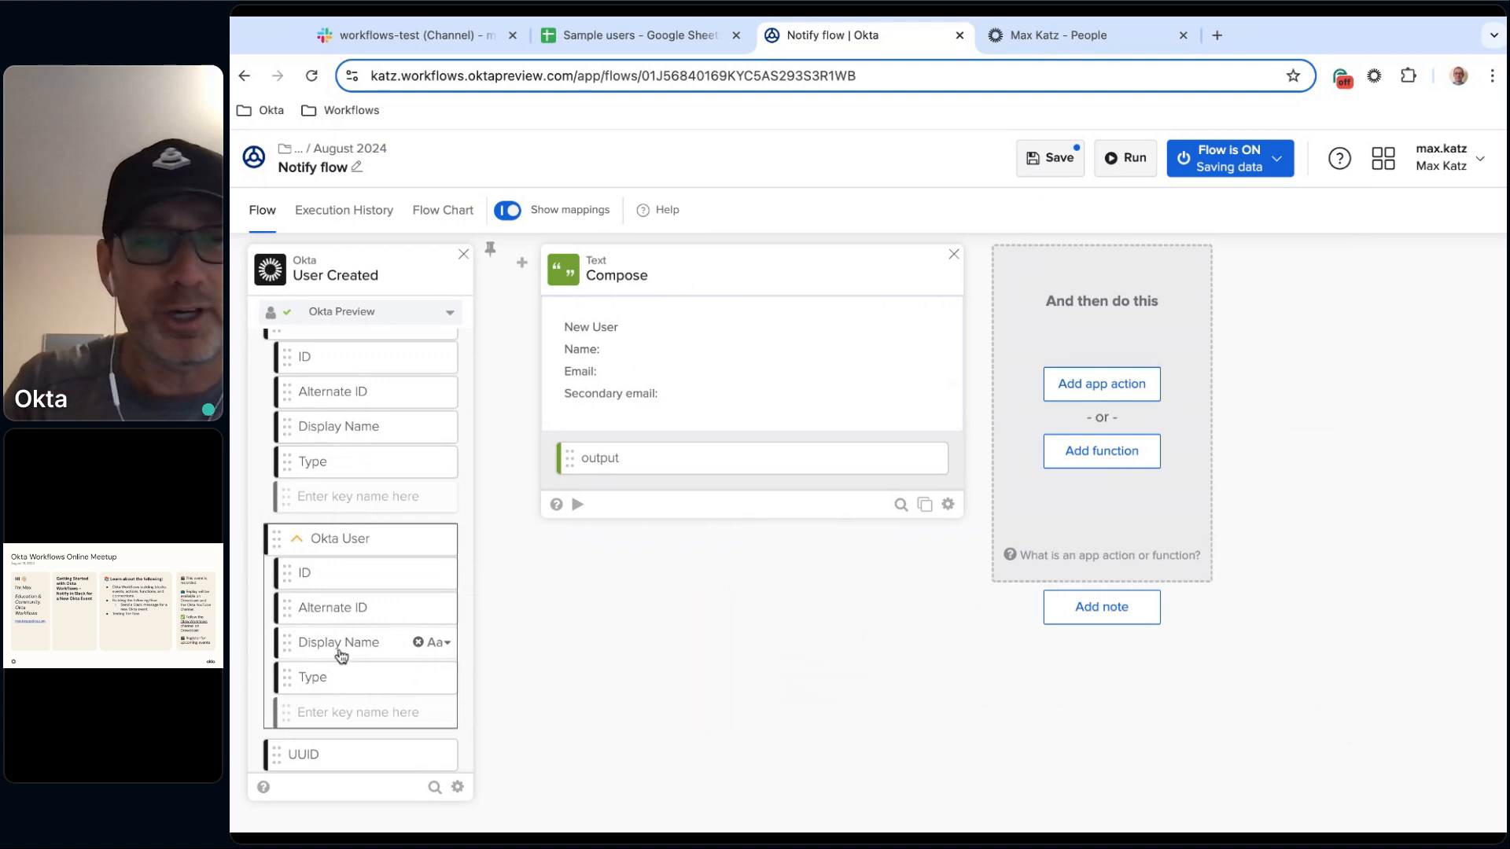
left_click(345, 212)
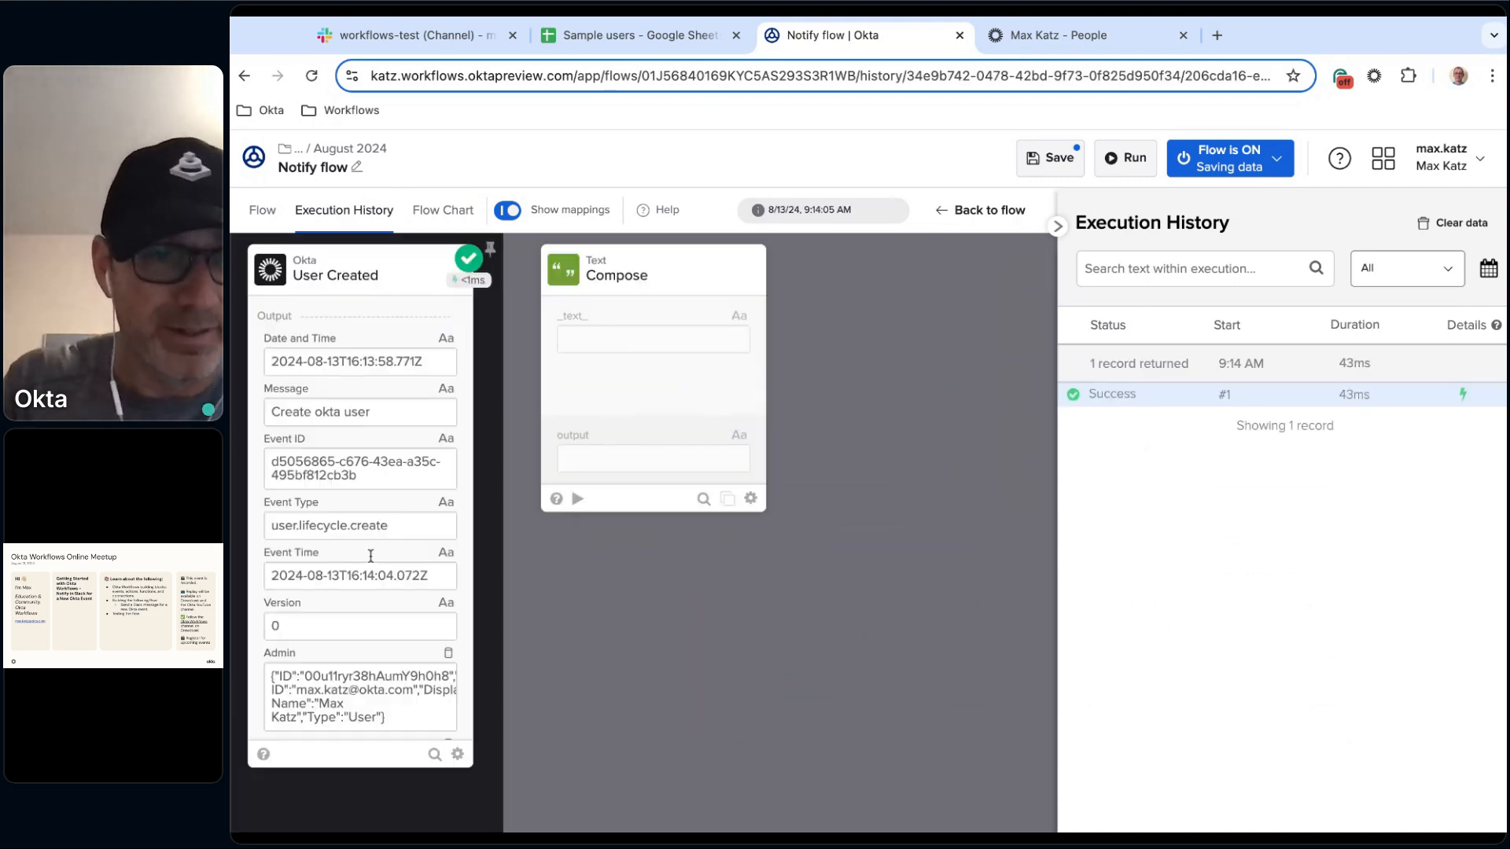
scroll(372, 567, "down", 5)
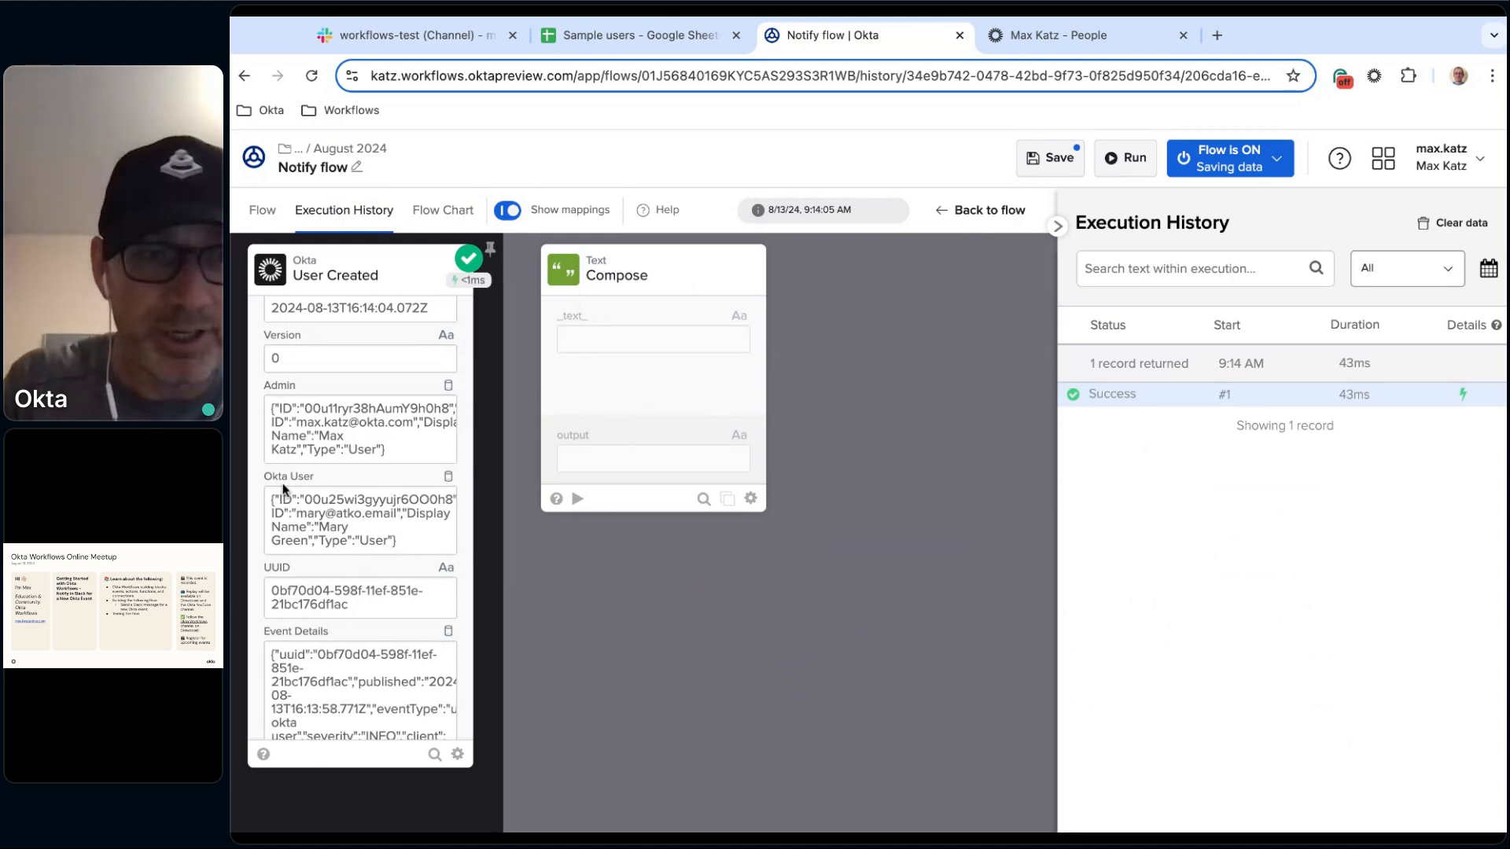
left_click(441, 504)
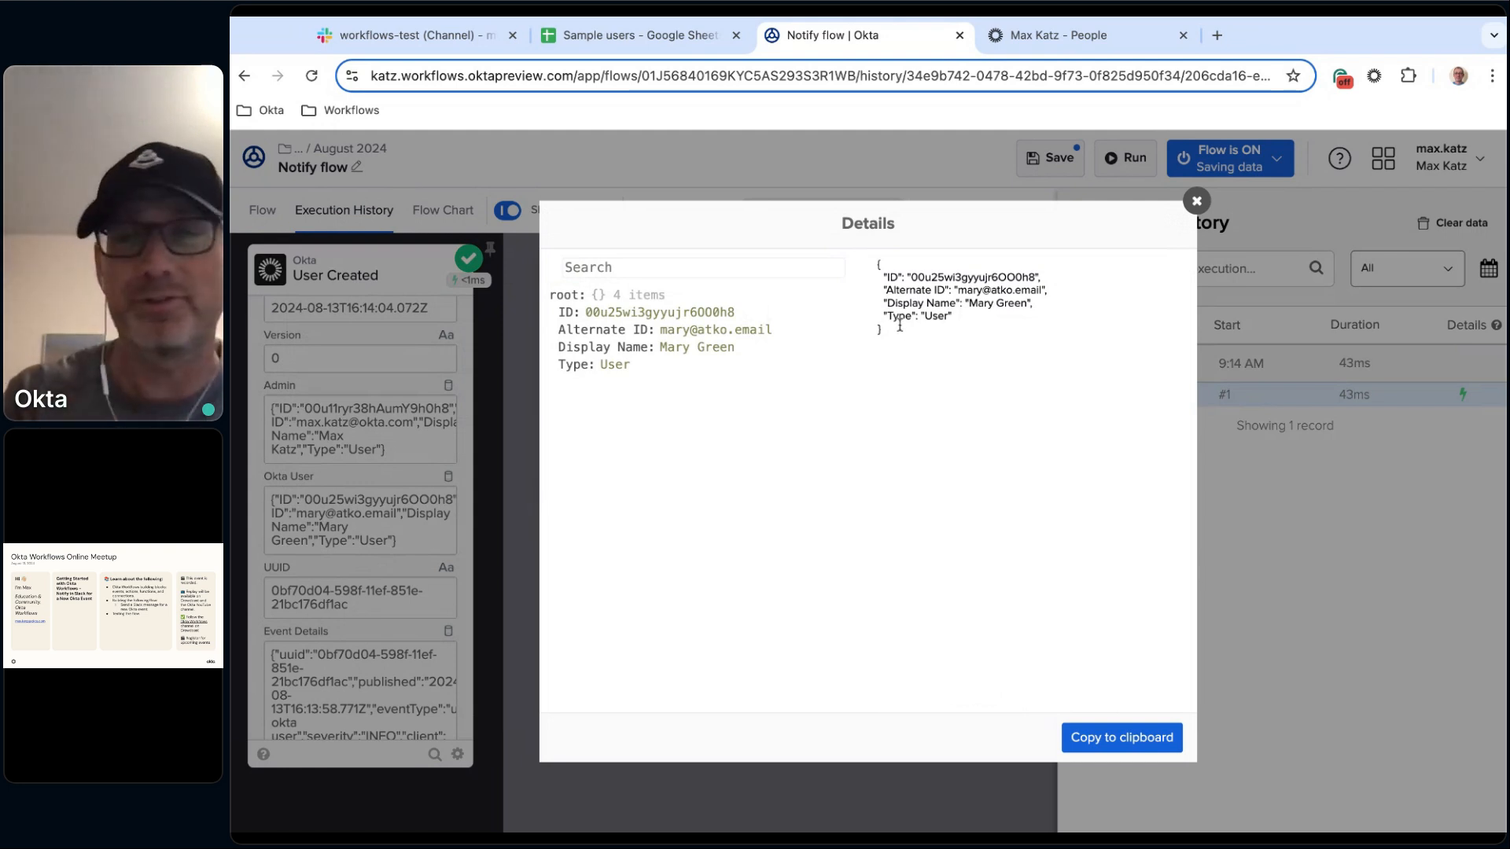
left_click(1196, 202)
left_click(264, 216)
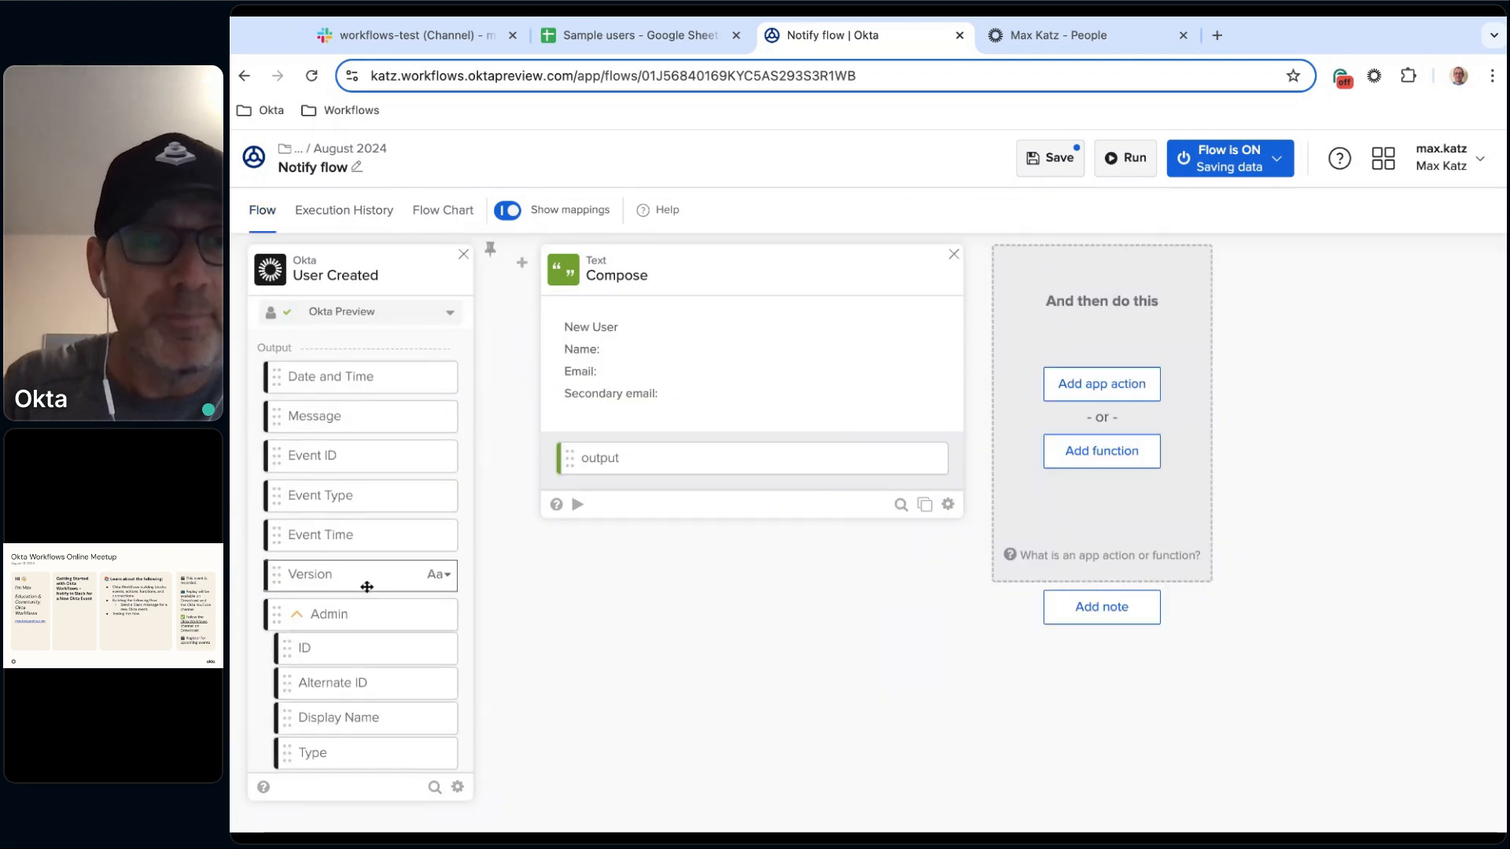
Map the Okta User's Display Name after Name: and its Alternate ID after Email: in the Compose text.
scroll(364, 579, "down", 3)
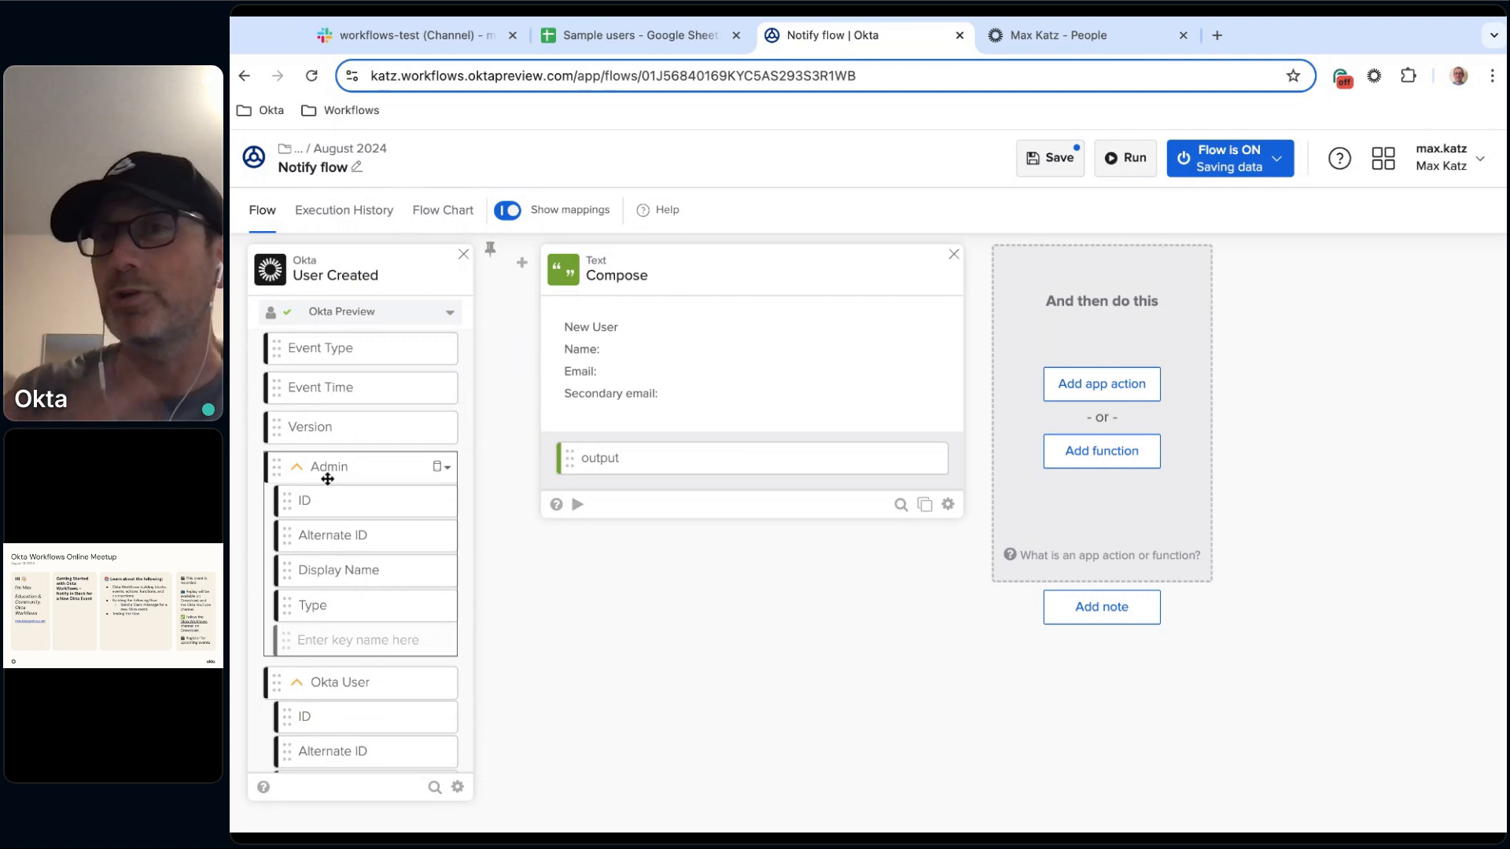
scroll(385, 621, "down", 2)
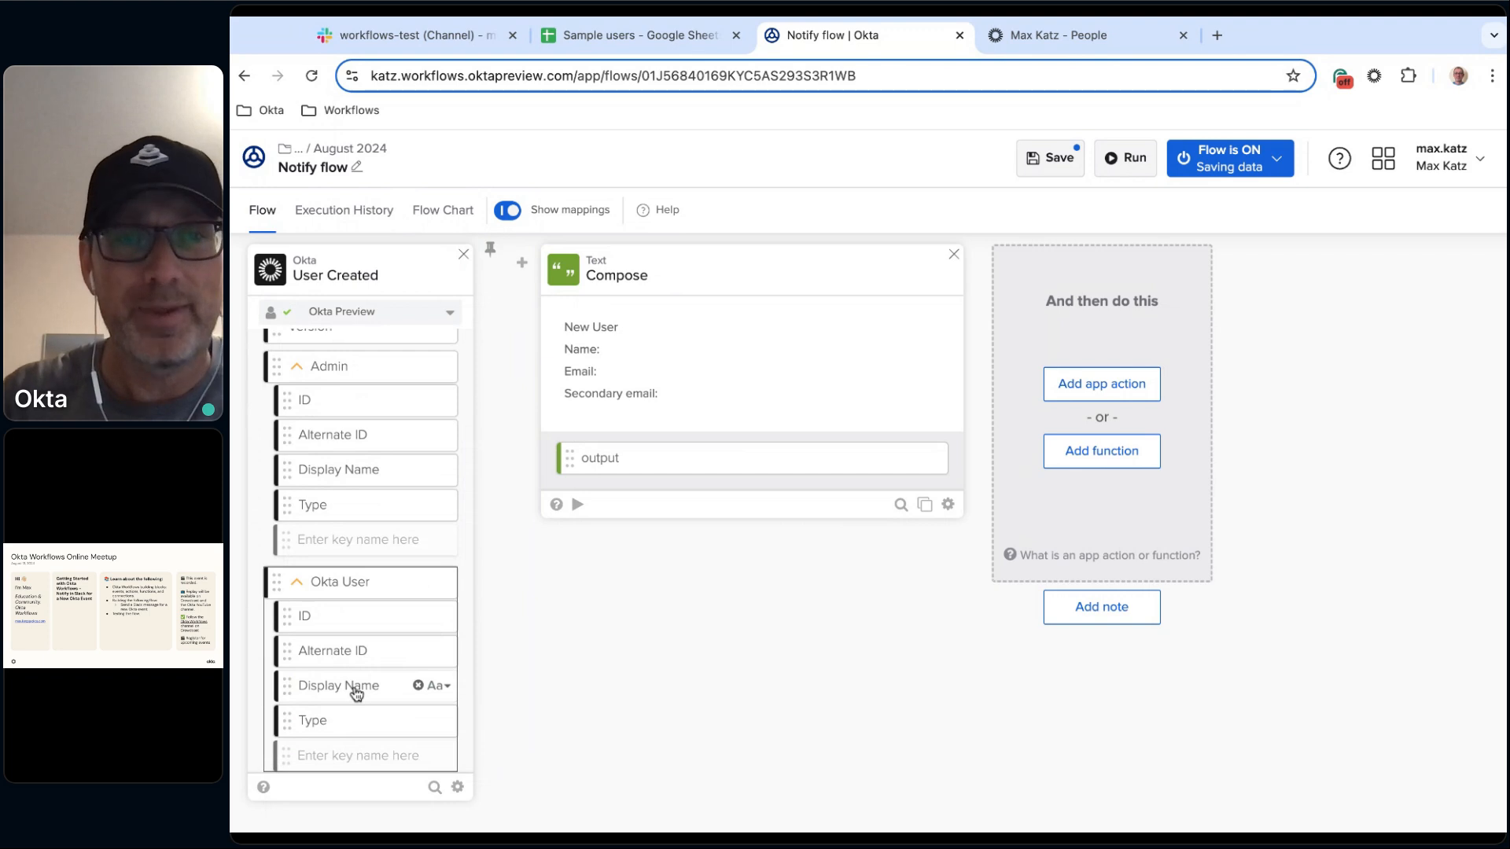
left_click_drag(356, 692, 610, 351)
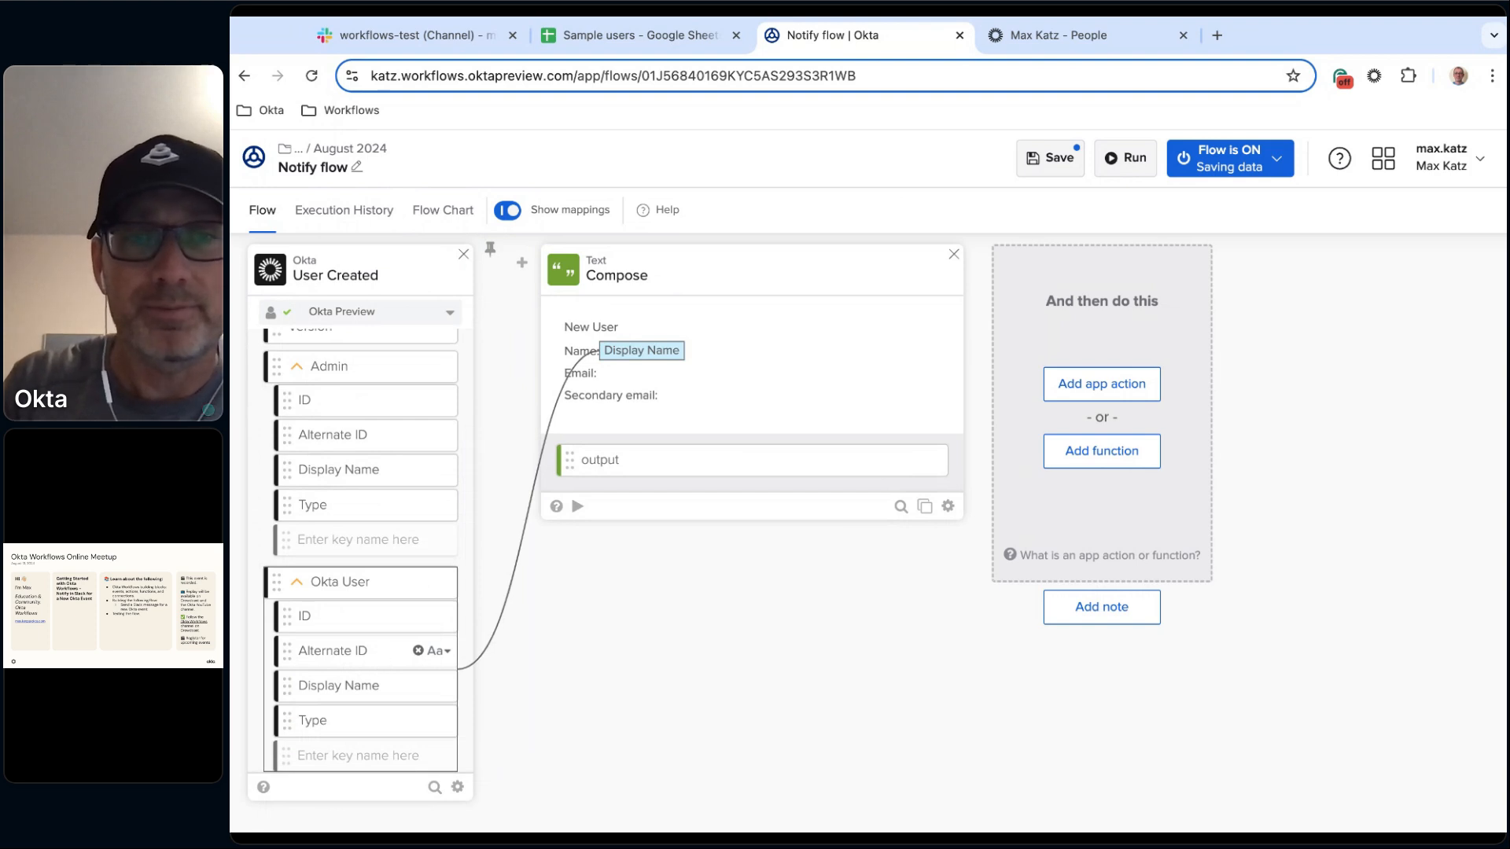
left_click_drag(378, 660, 633, 374)
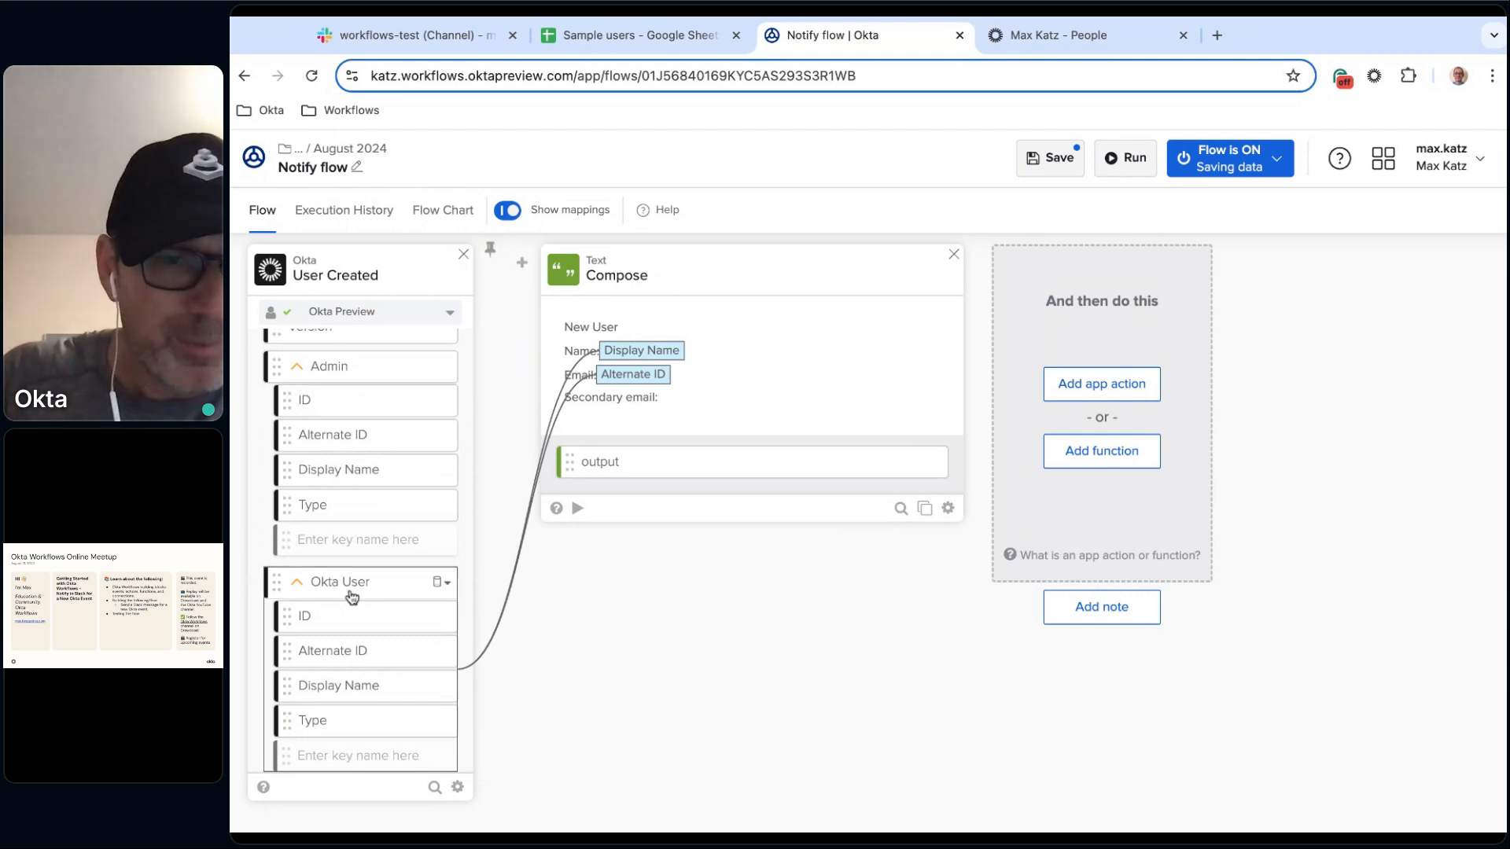
scroll(398, 597, "down", 1)
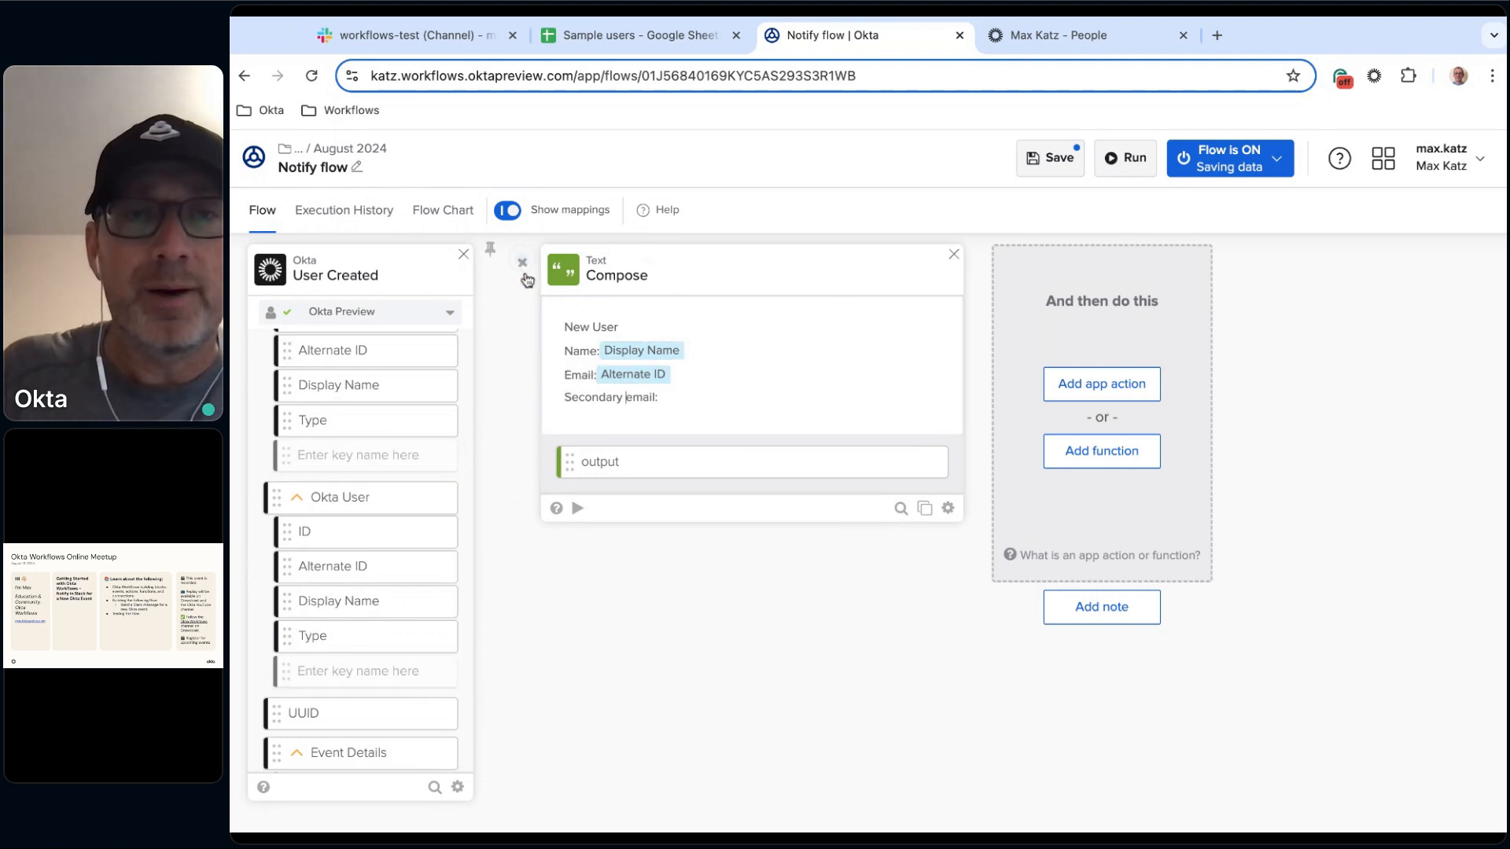
mouse_move(523, 265)
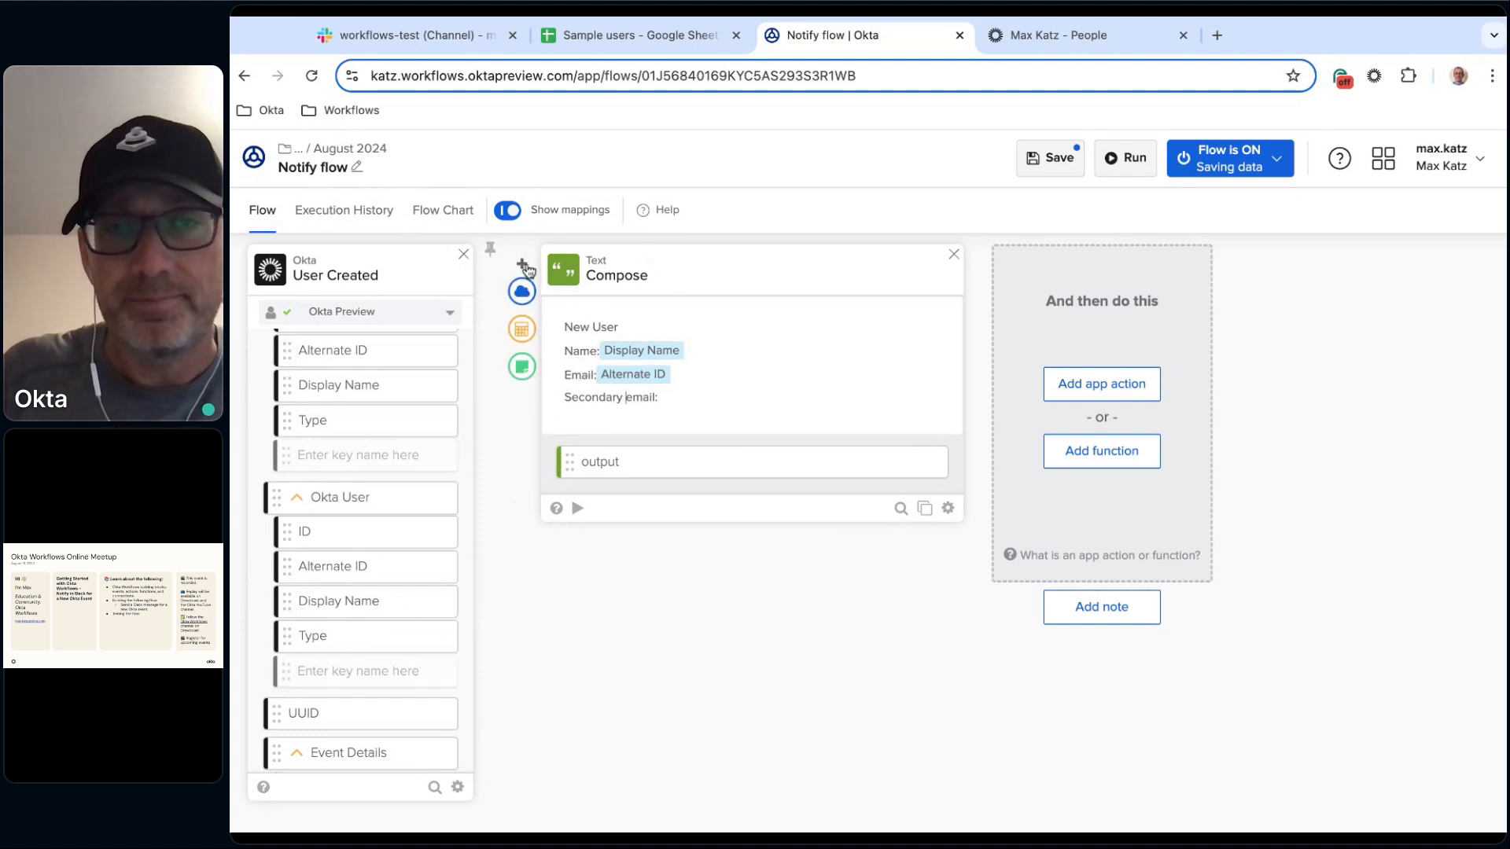
Add a note card before the Compose card with the description Read user information.
left_click(521, 331)
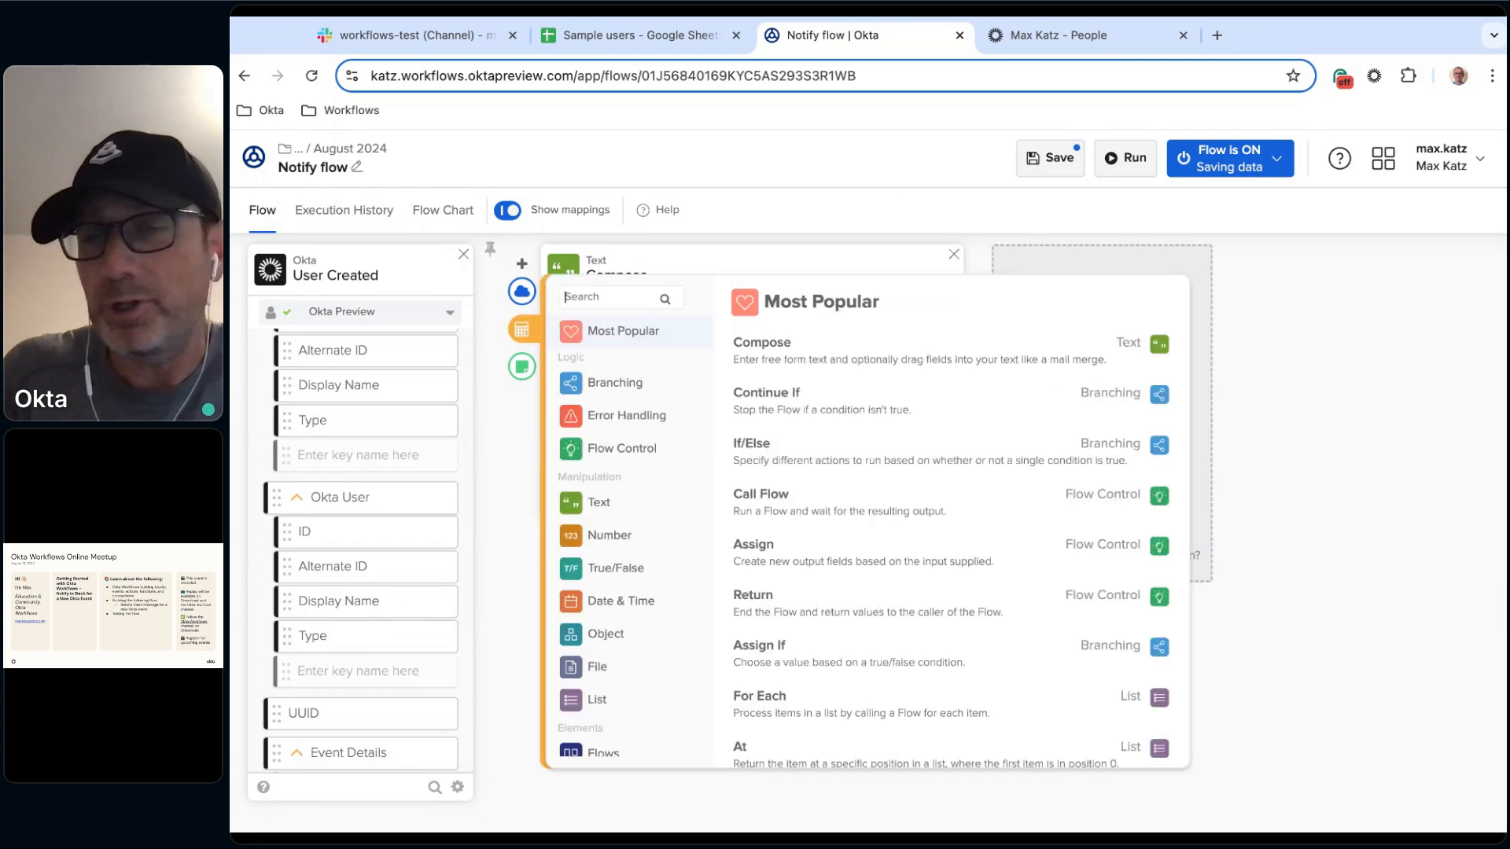
left_click(516, 452)
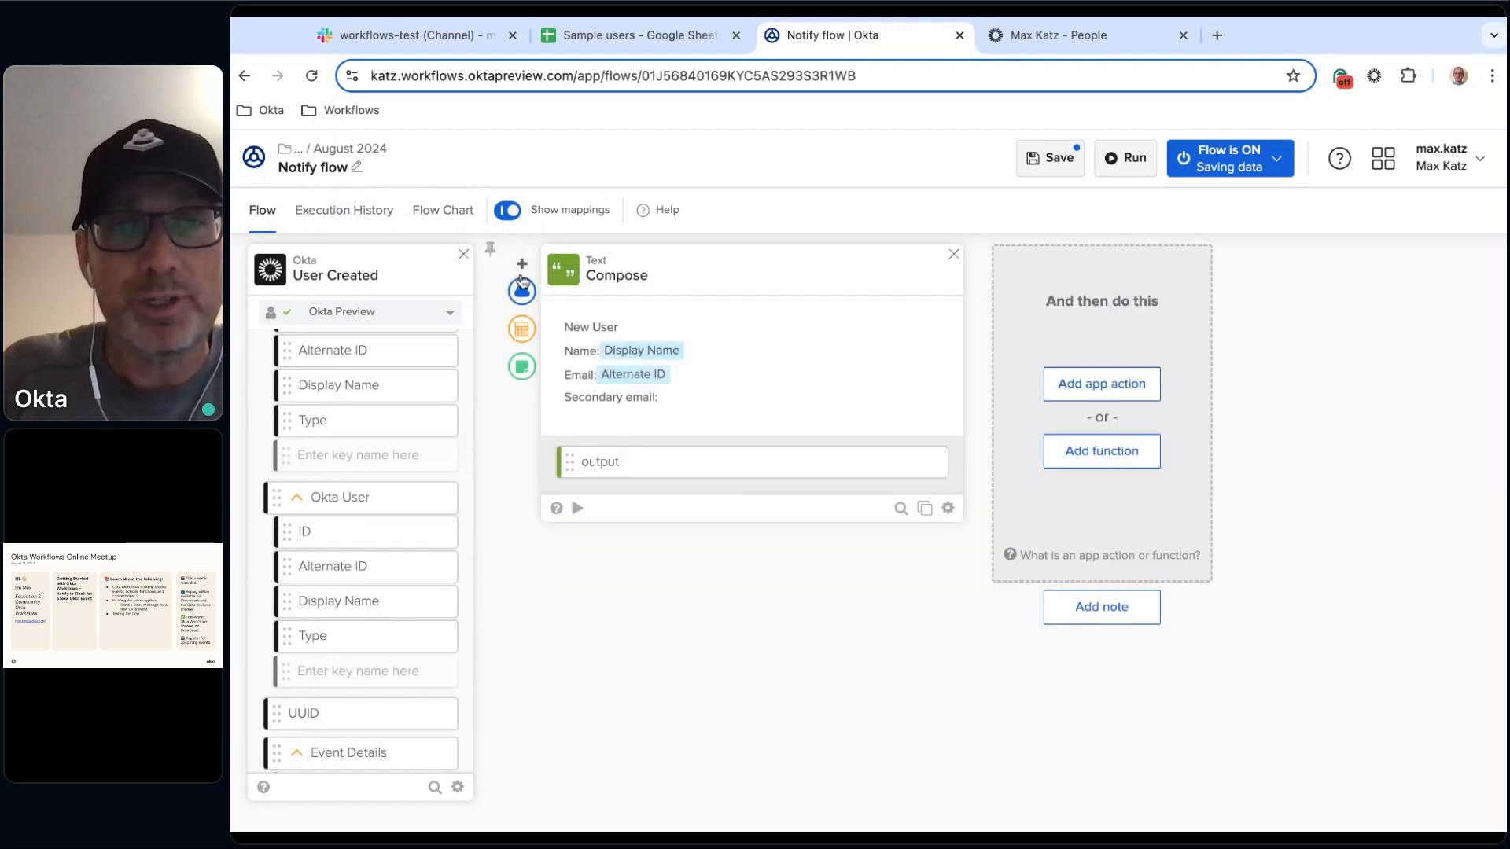
left_click(522, 368)
left_click(567, 305)
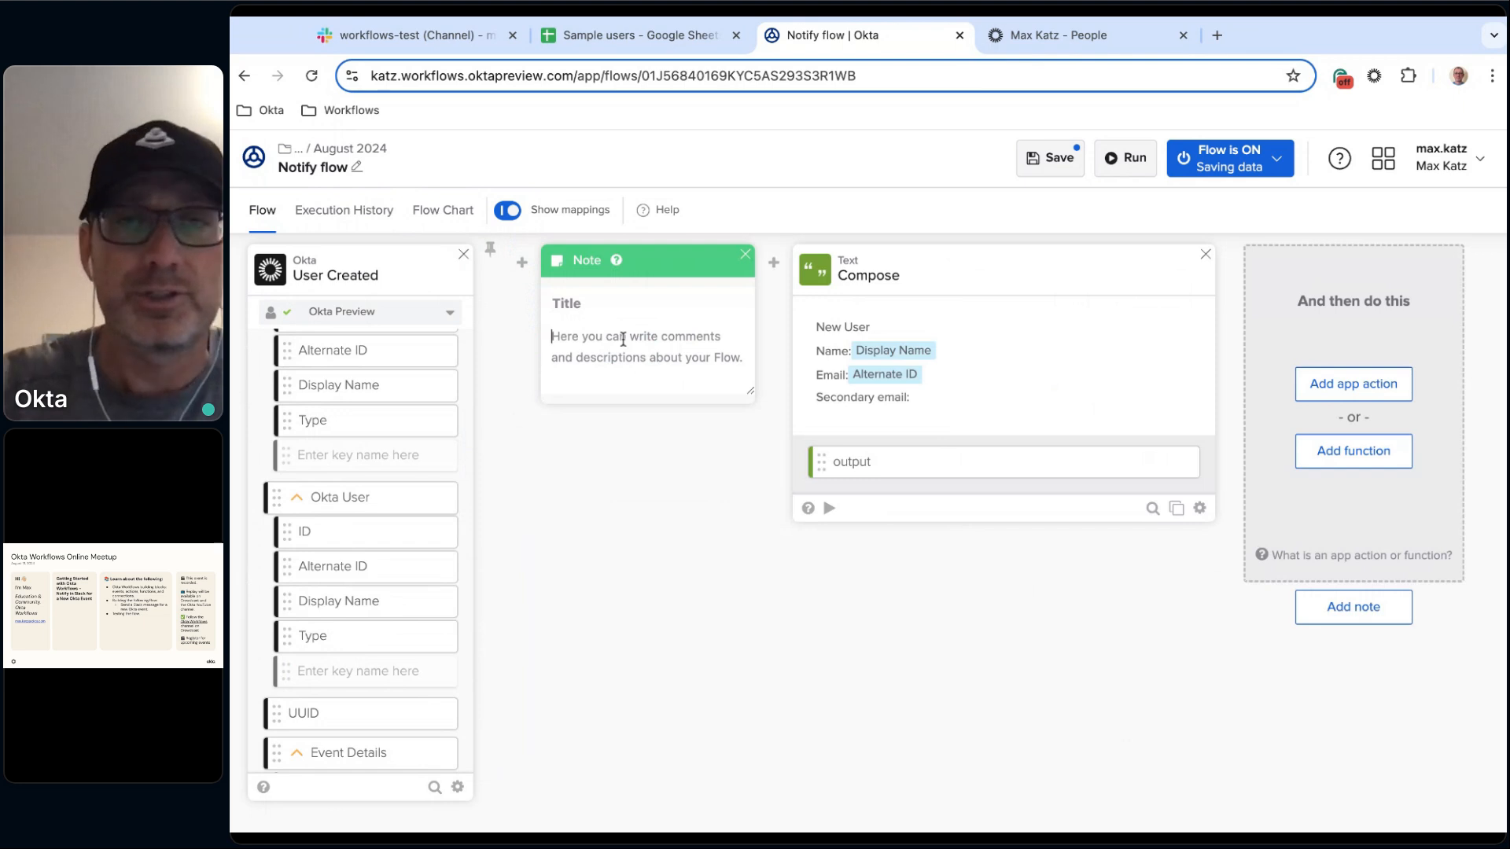
left_click(623, 339)
type("Read user")
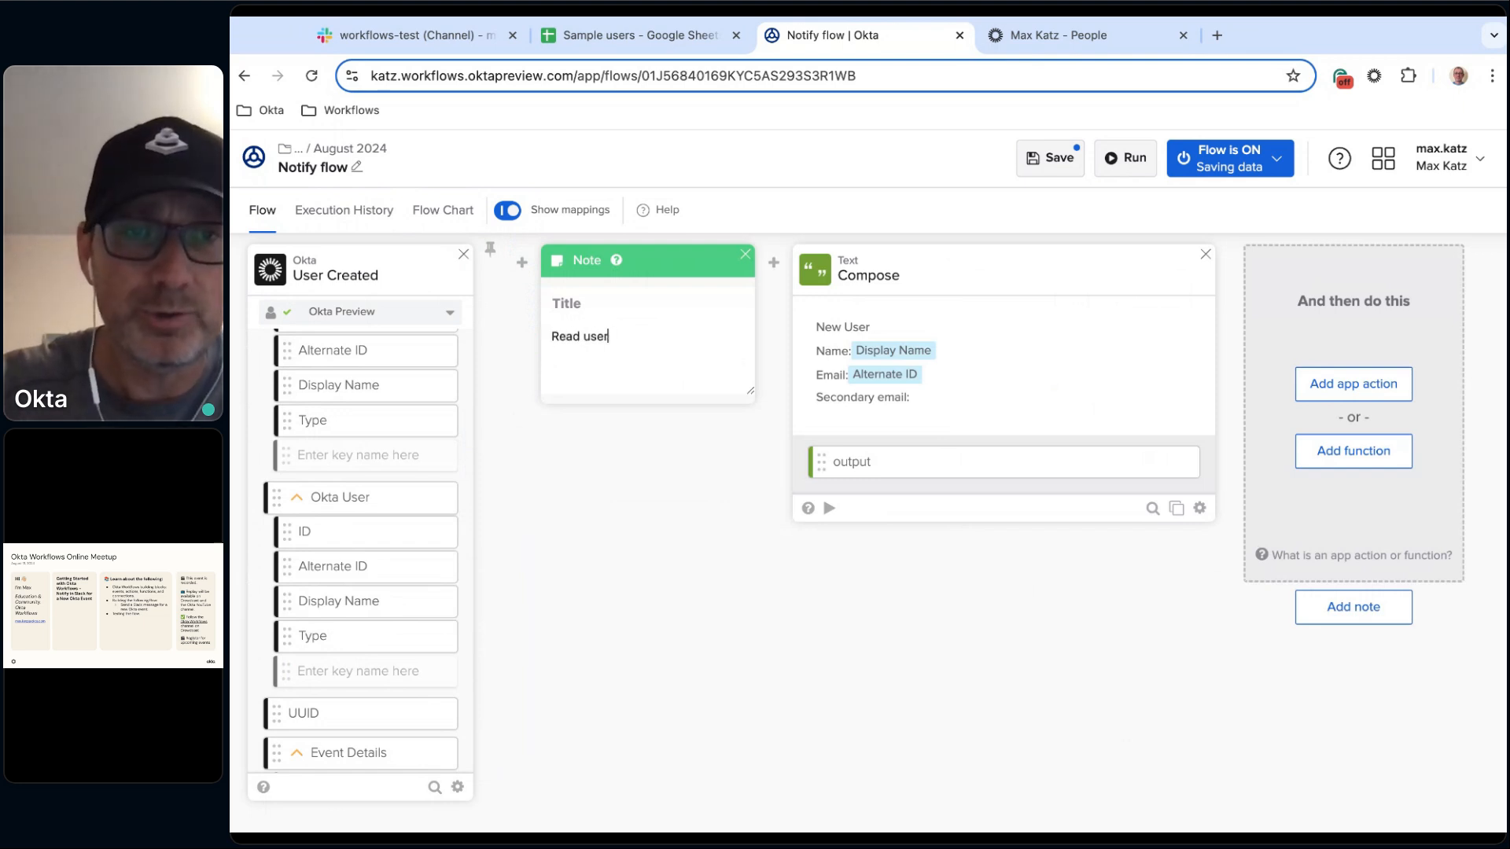
type(" information")
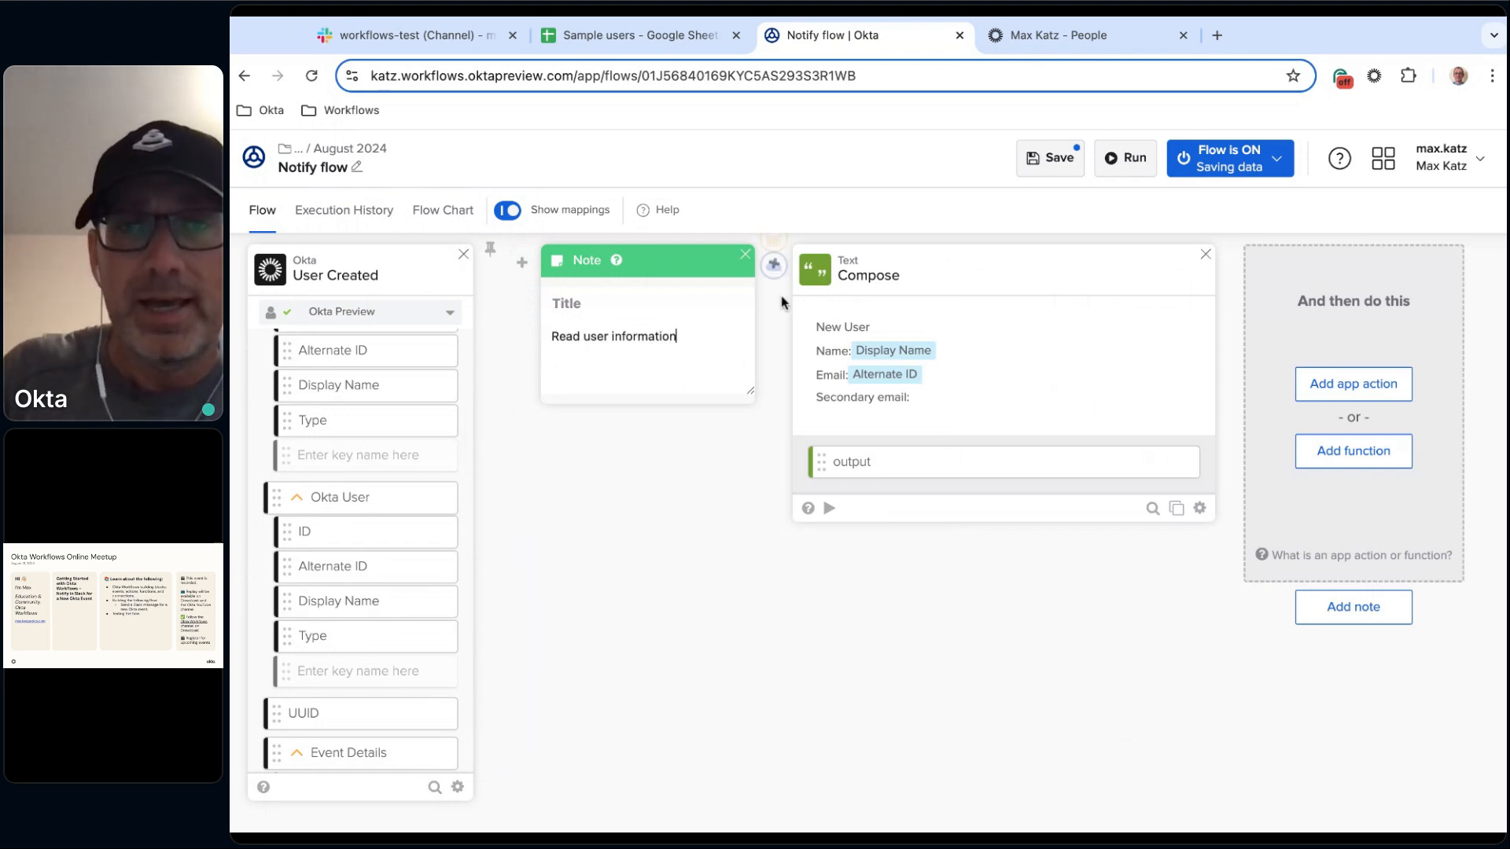
Add an Okta Read User action card between the note and the Compose card.
mouse_move(773, 267)
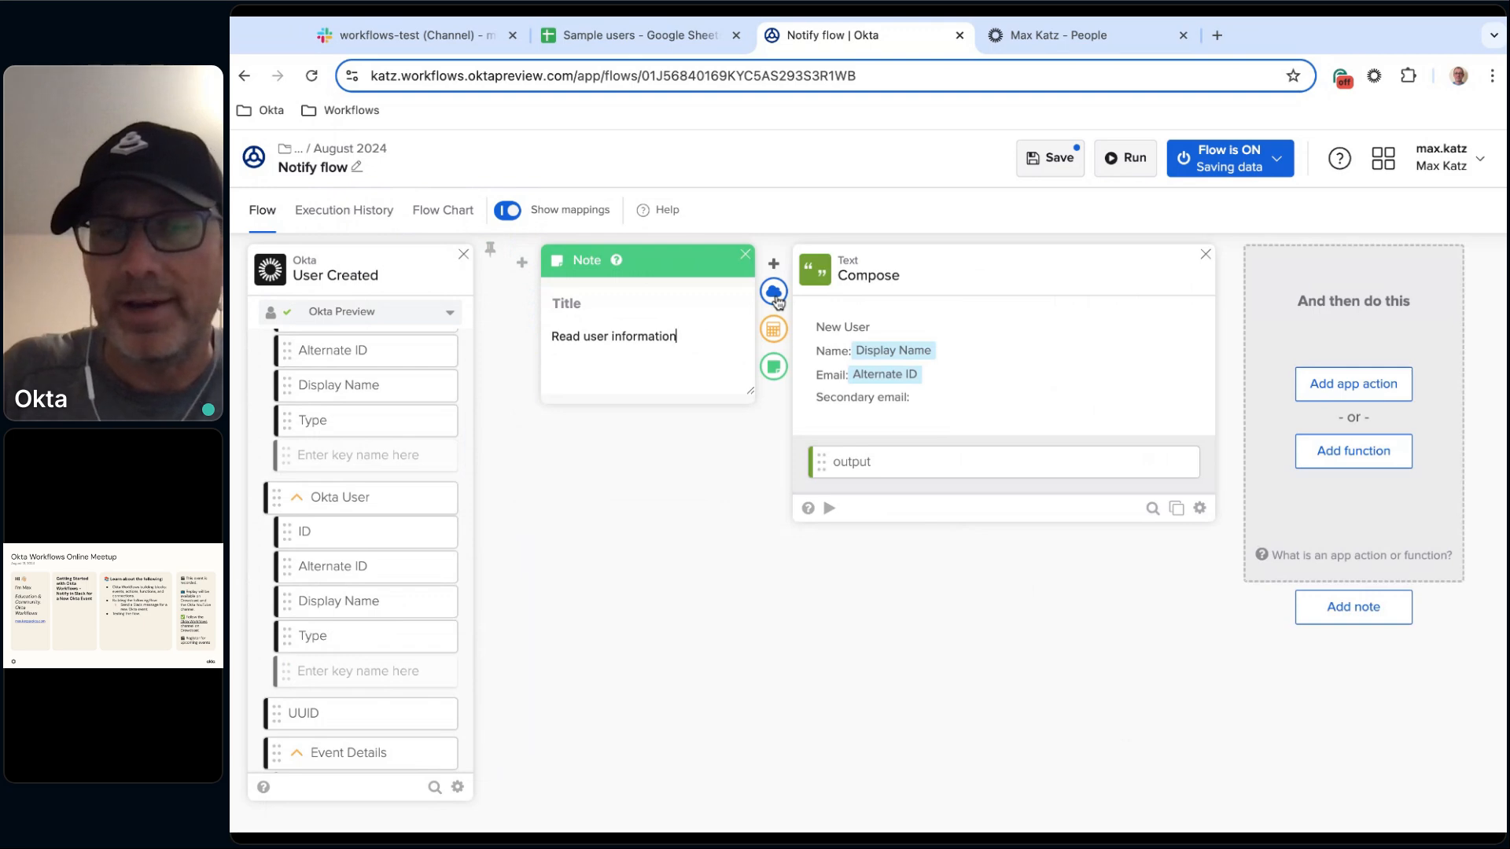
left_click(774, 293)
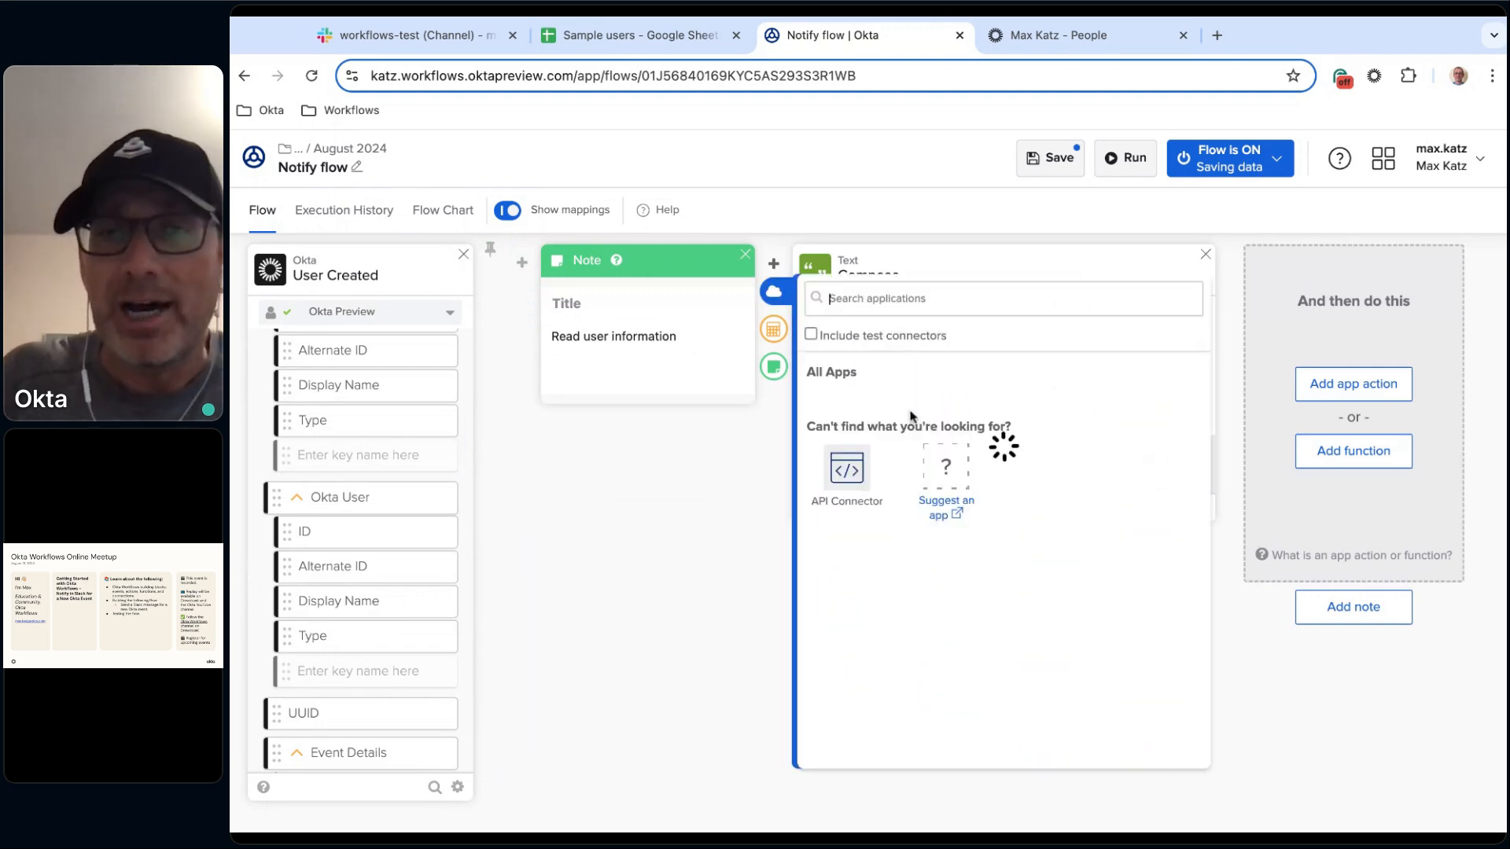
scroll(1127, 511, "down", 4)
scroll(1127, 511, "down", 5)
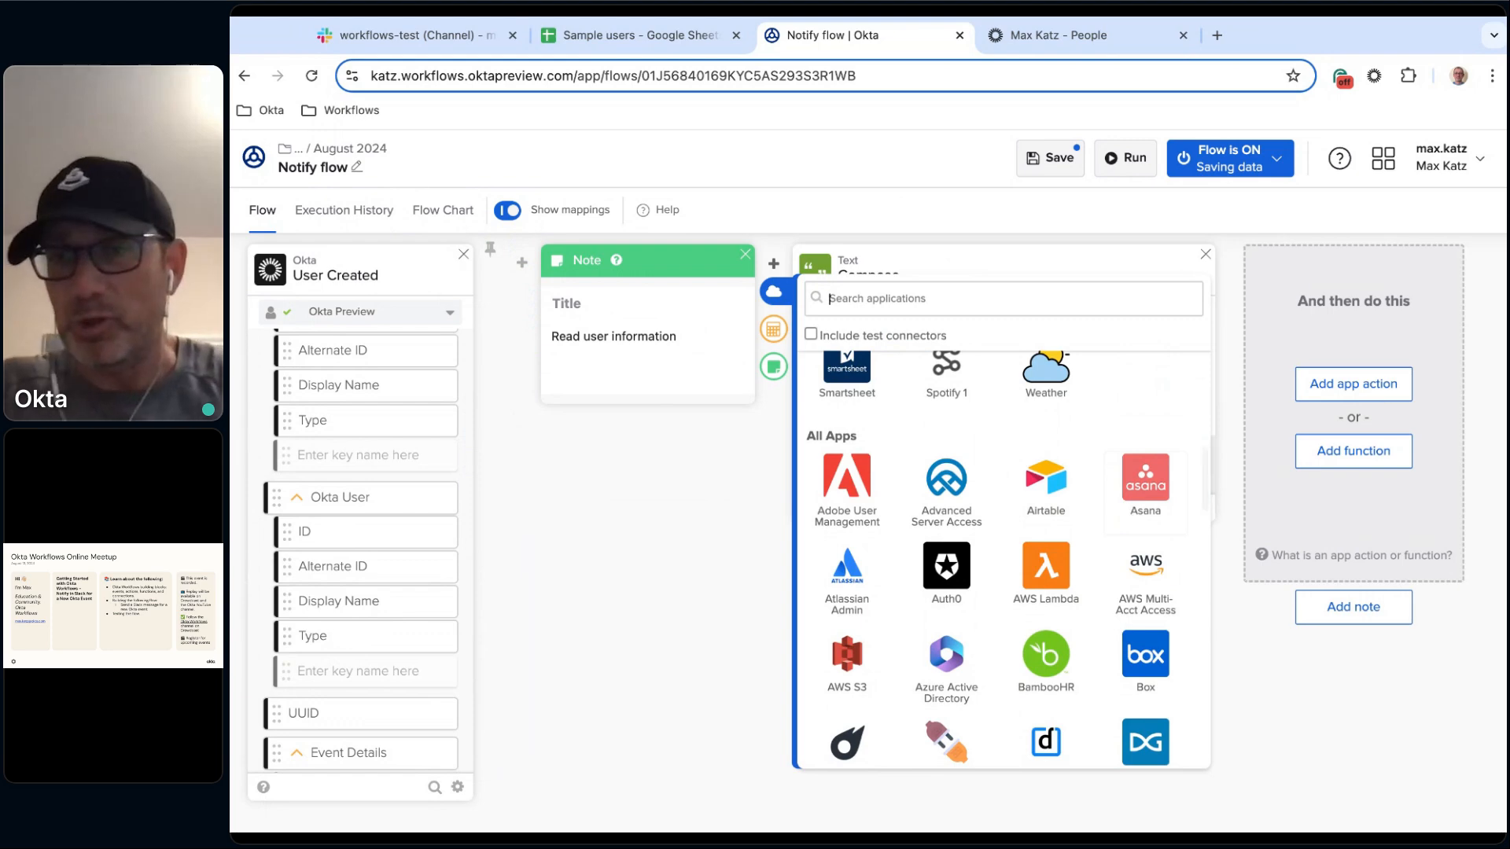
scroll(998, 559, "up", 9)
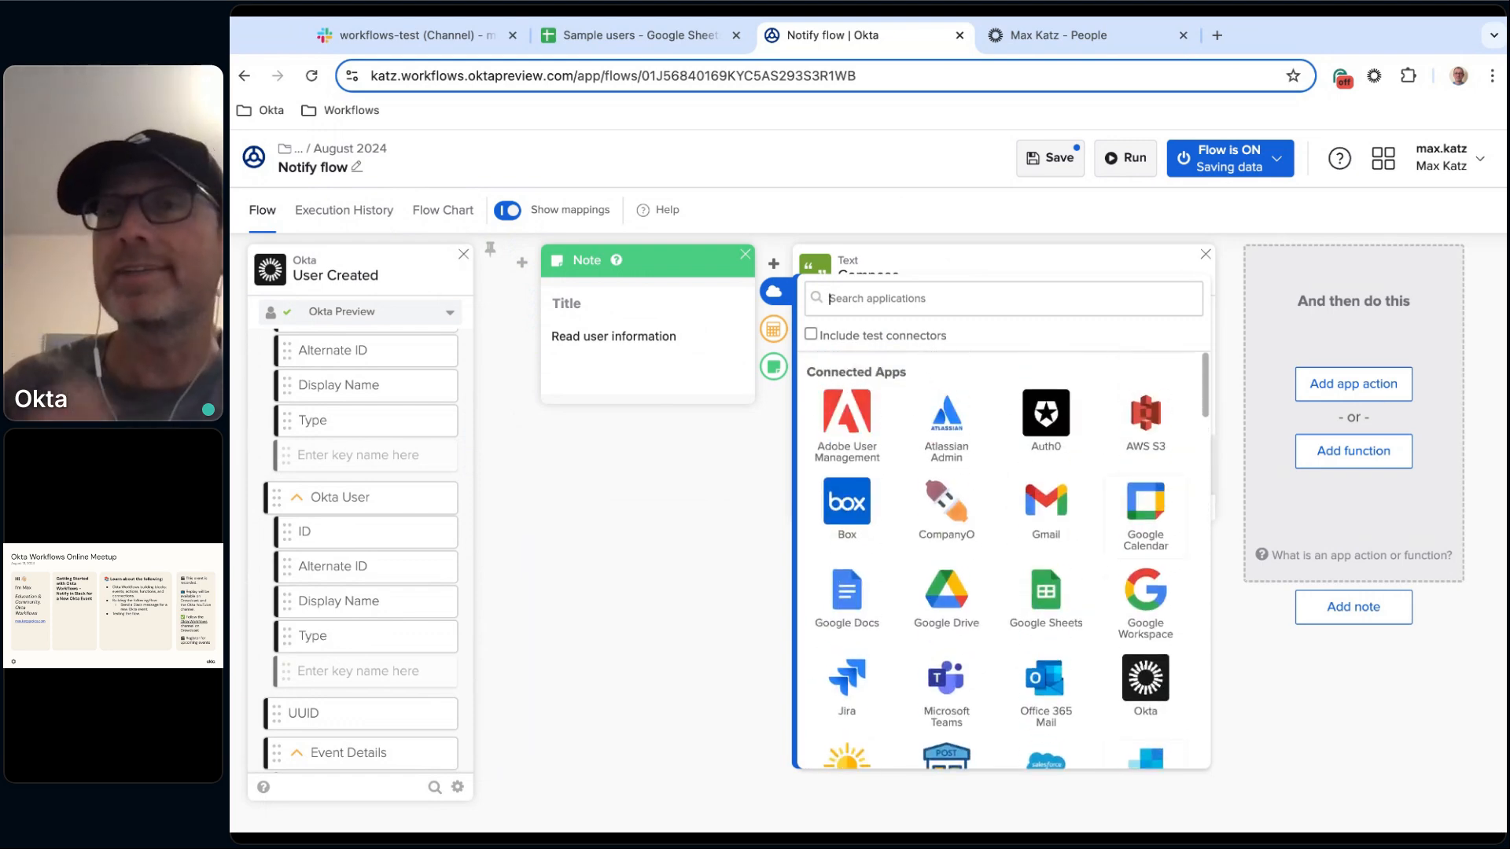
scroll(999, 559, "down", 7)
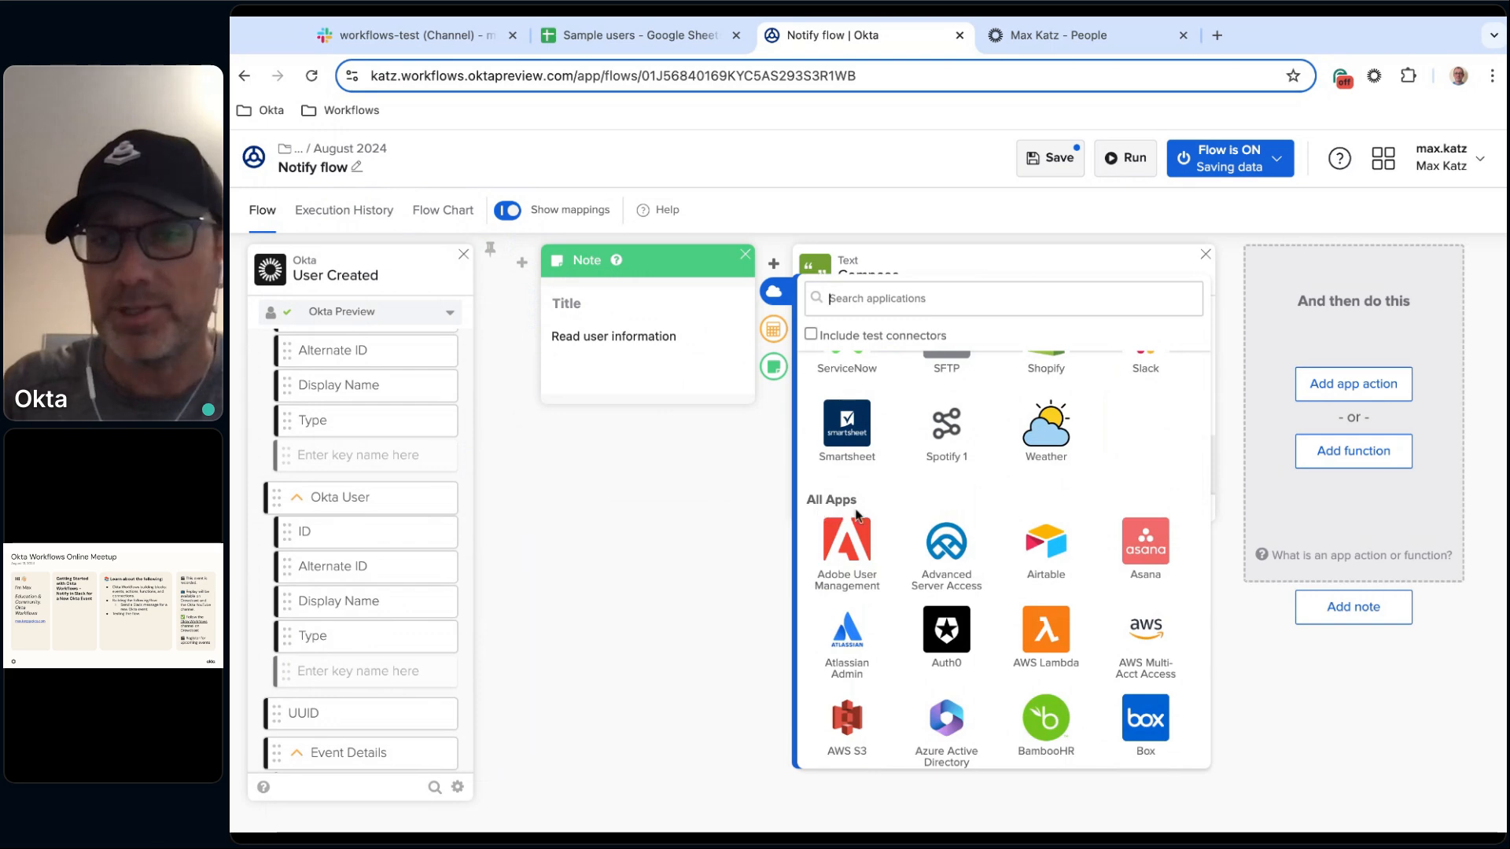
scroll(878, 514, "down", 1)
scroll(879, 514, "down", 1)
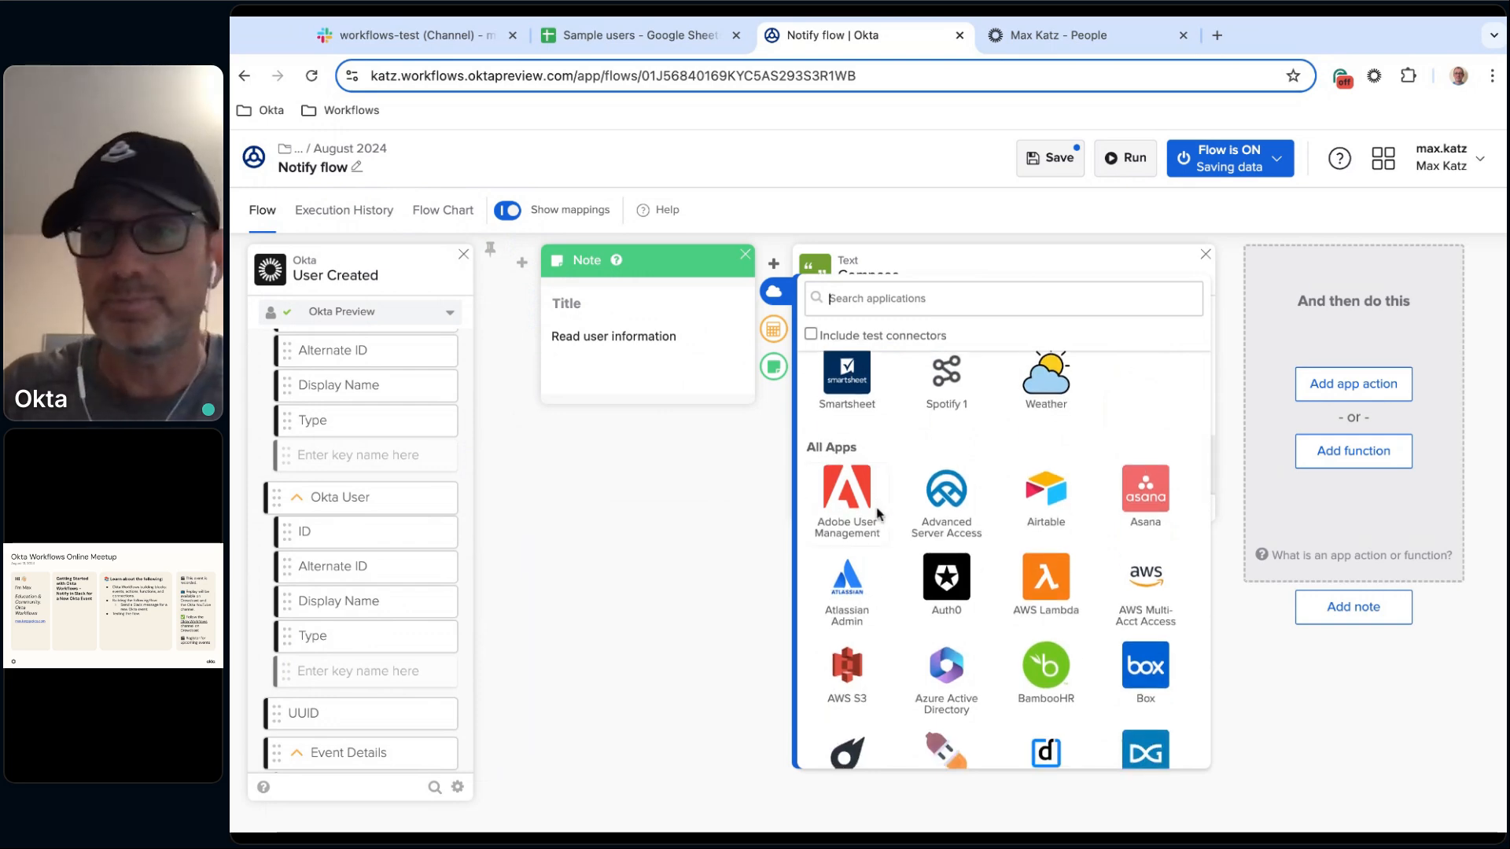
scroll(878, 514, "down", 3)
scroll(1006, 560, "down", 10)
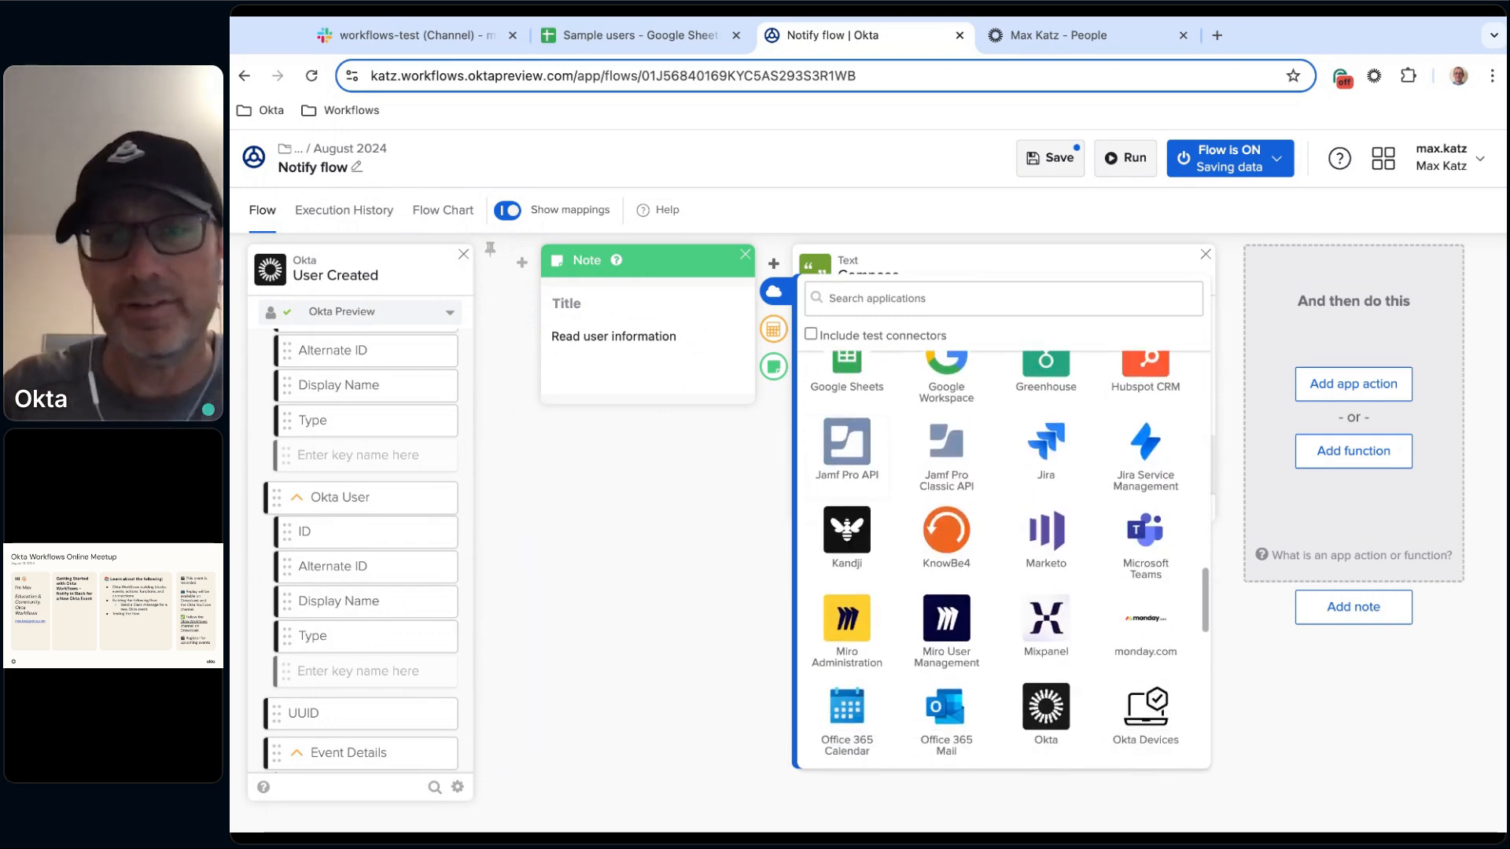
scroll(1007, 559, "down", 5)
scroll(1006, 560, "up", 10)
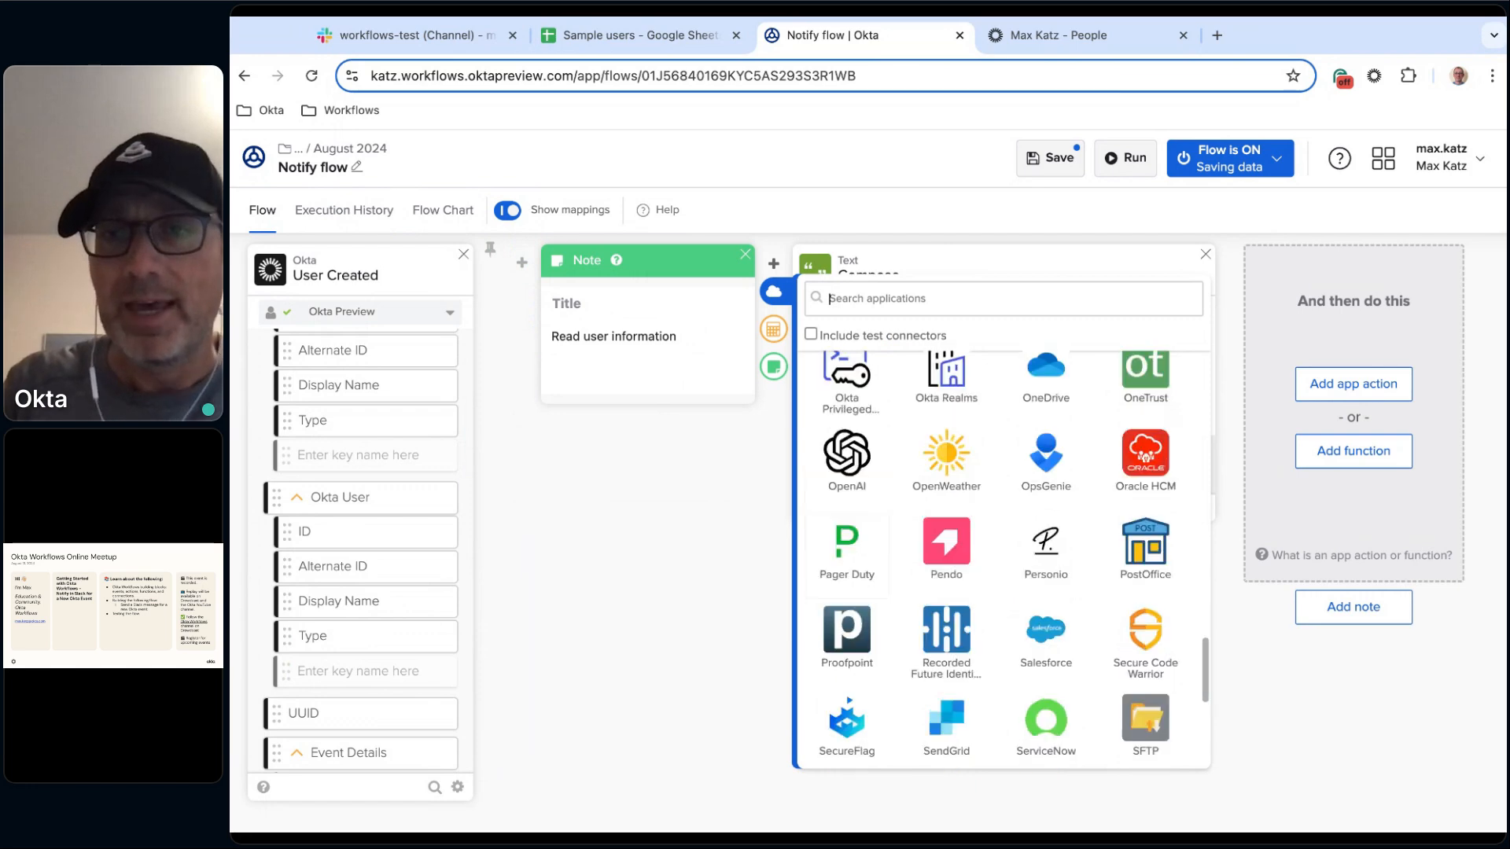
scroll(910, 383, "up", 8)
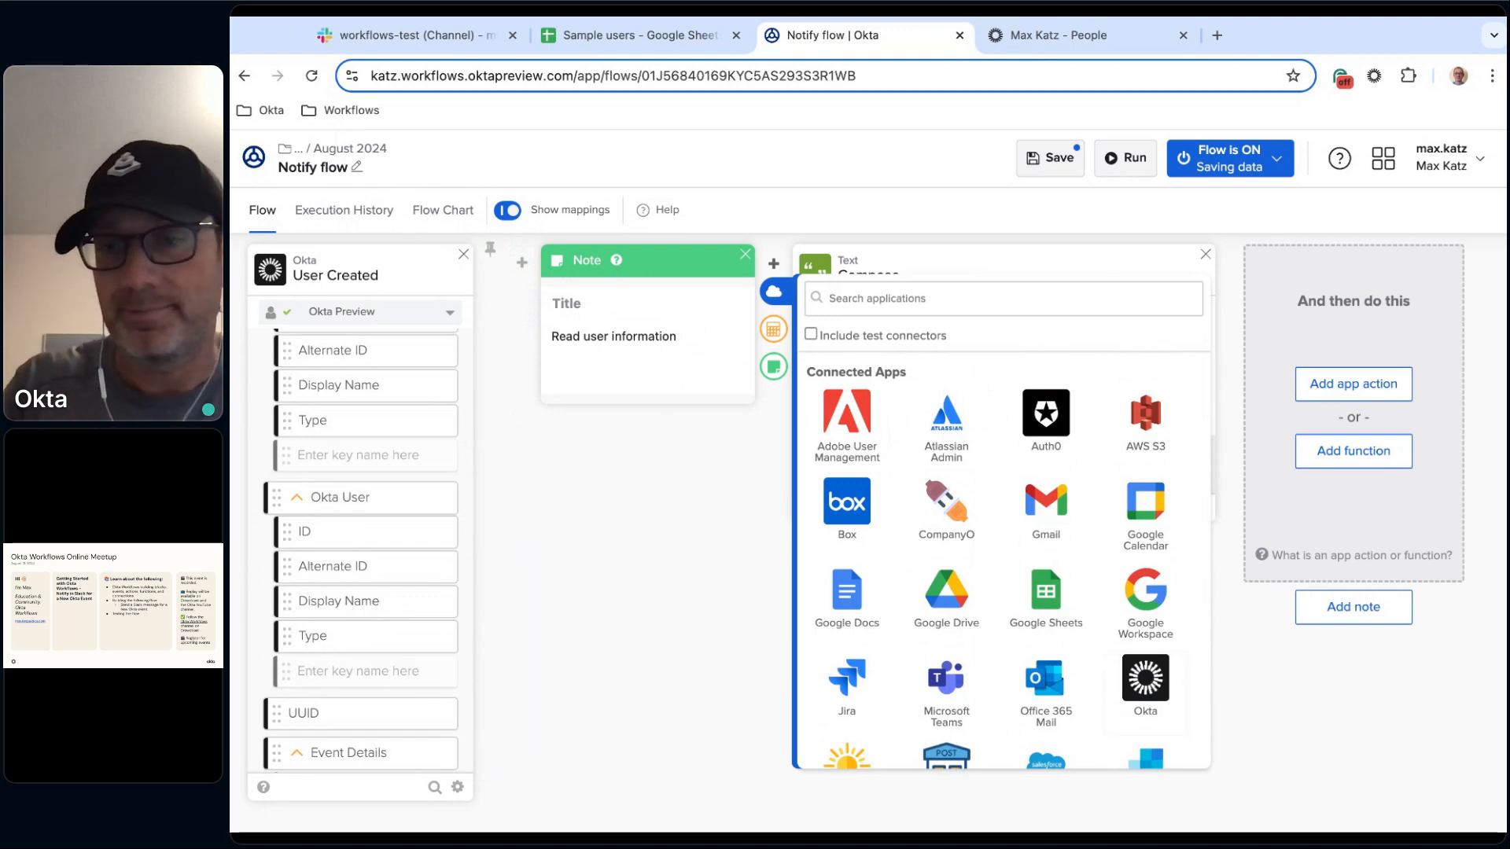
left_click(1145, 678)
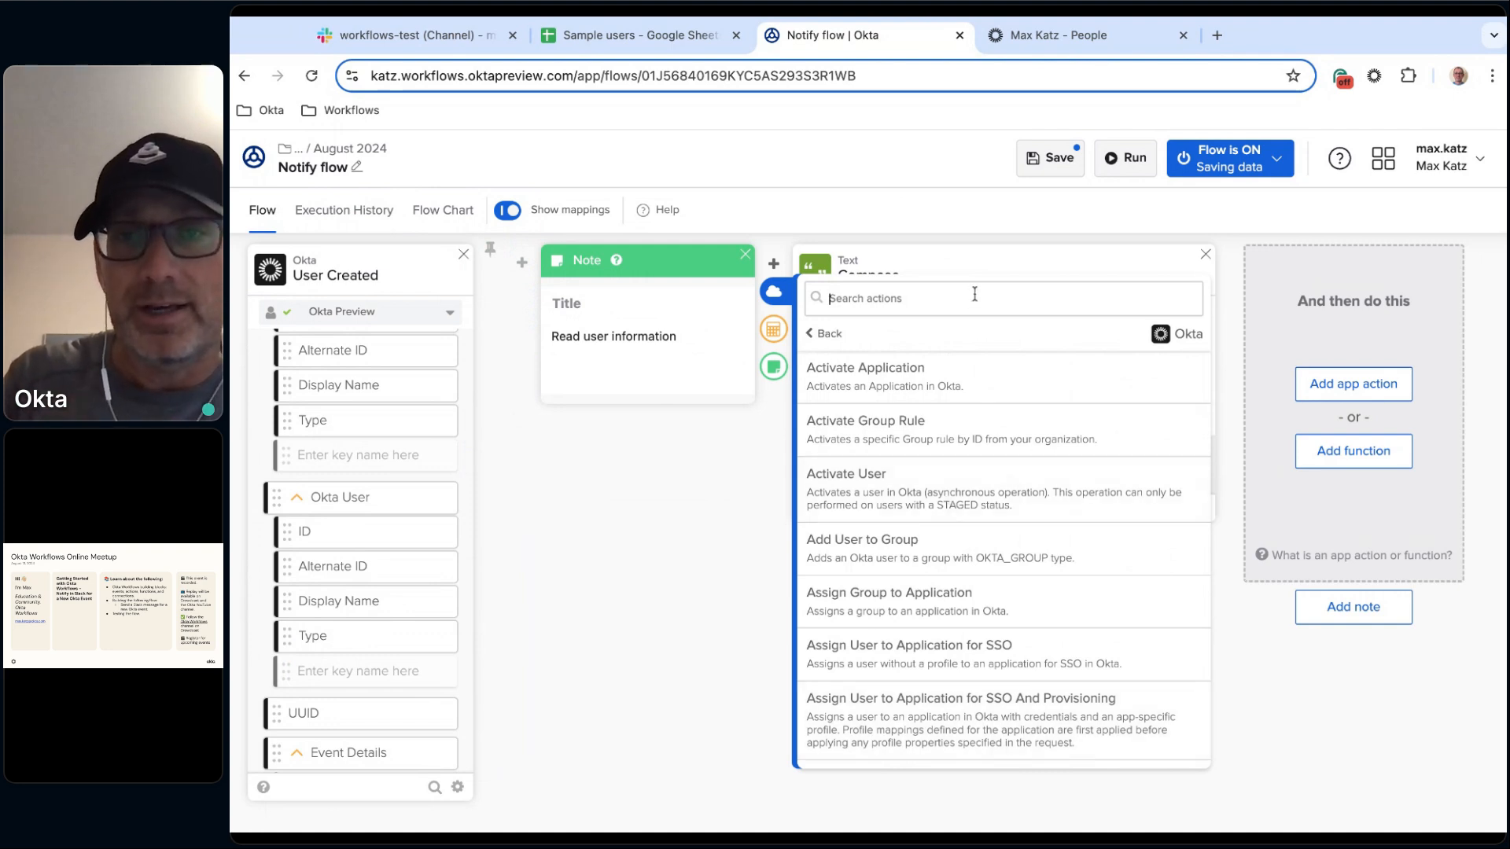
type("rea")
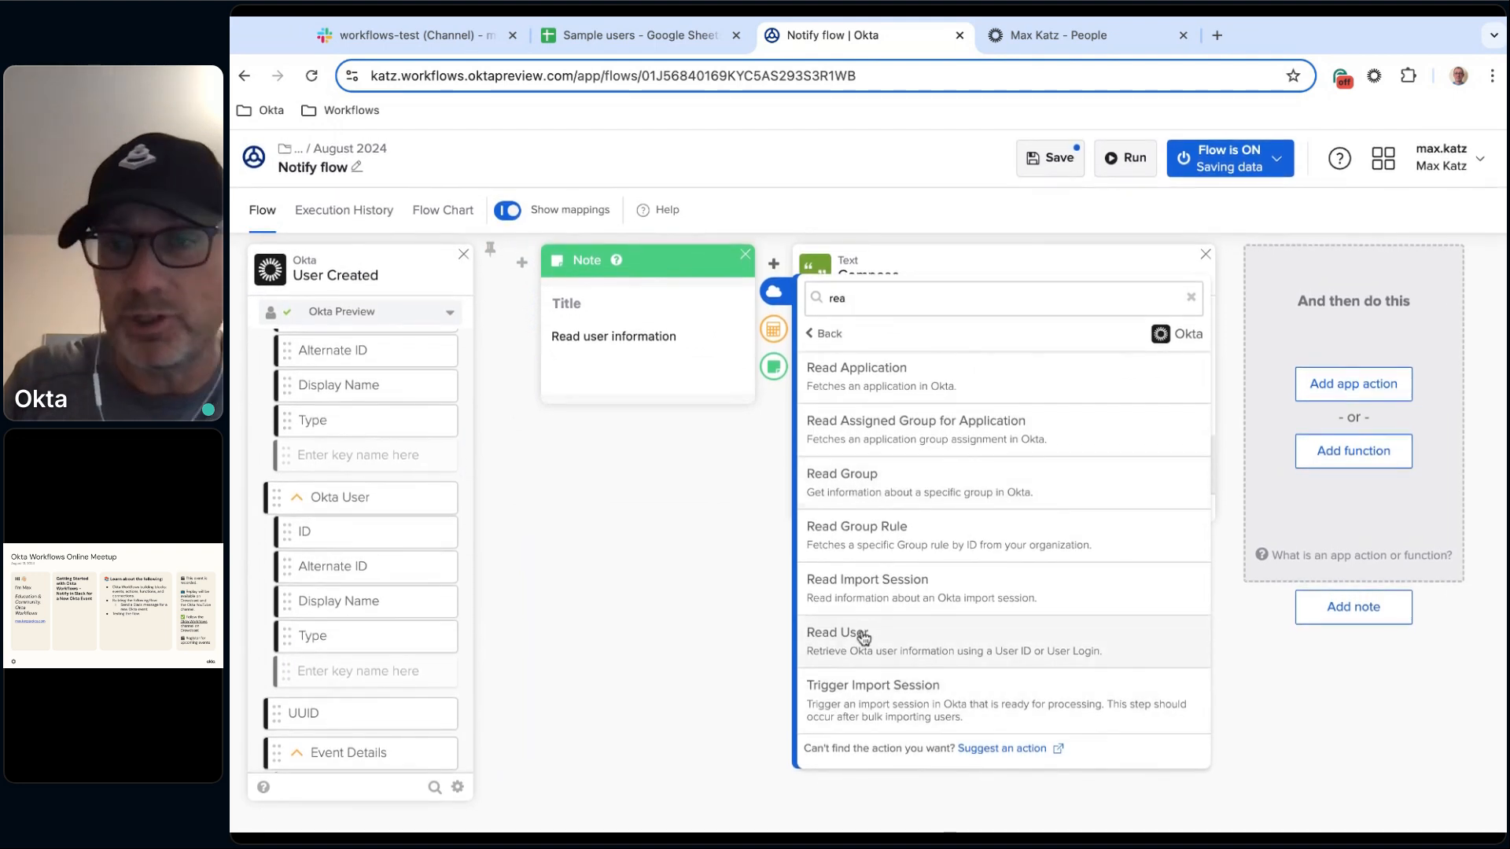
left_click(898, 640)
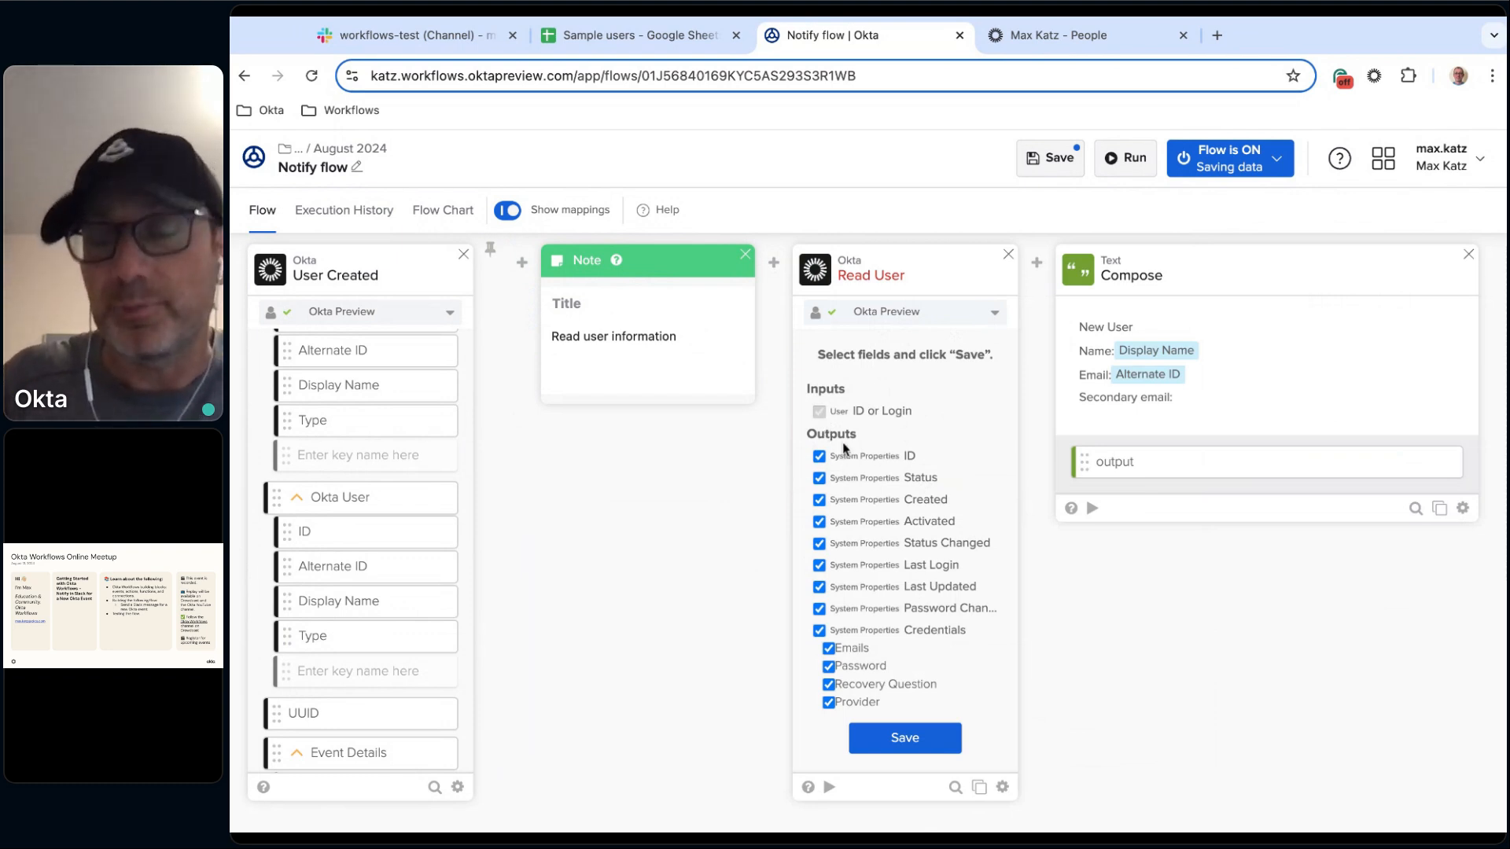
Deselect all System Properties output fields on the Read User card, including Credentials.
scroll(918, 568, "down", 3)
scroll(919, 567, "down", 5)
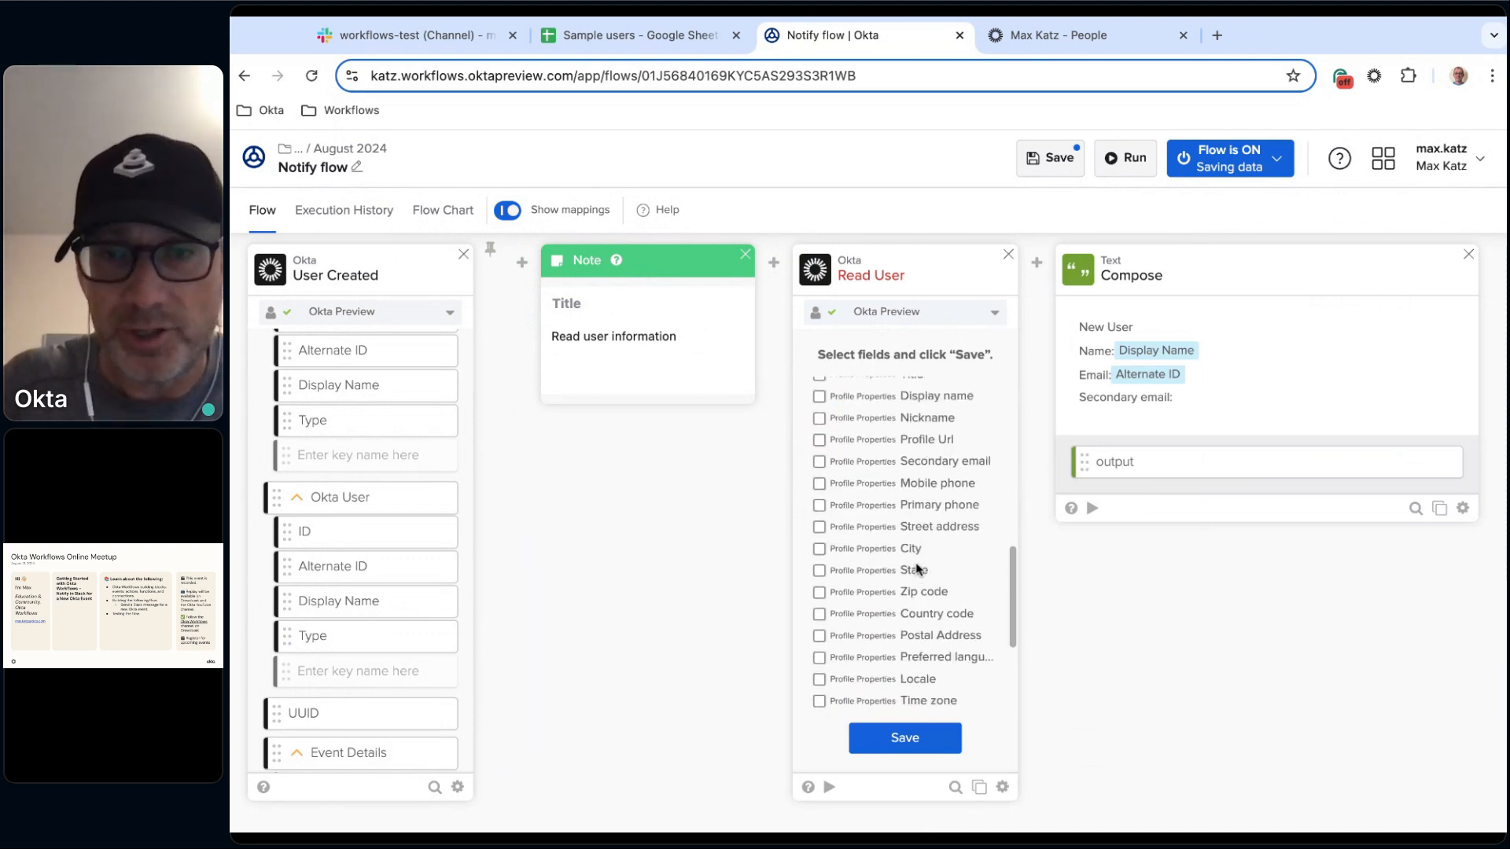
scroll(905, 563, "up", 10)
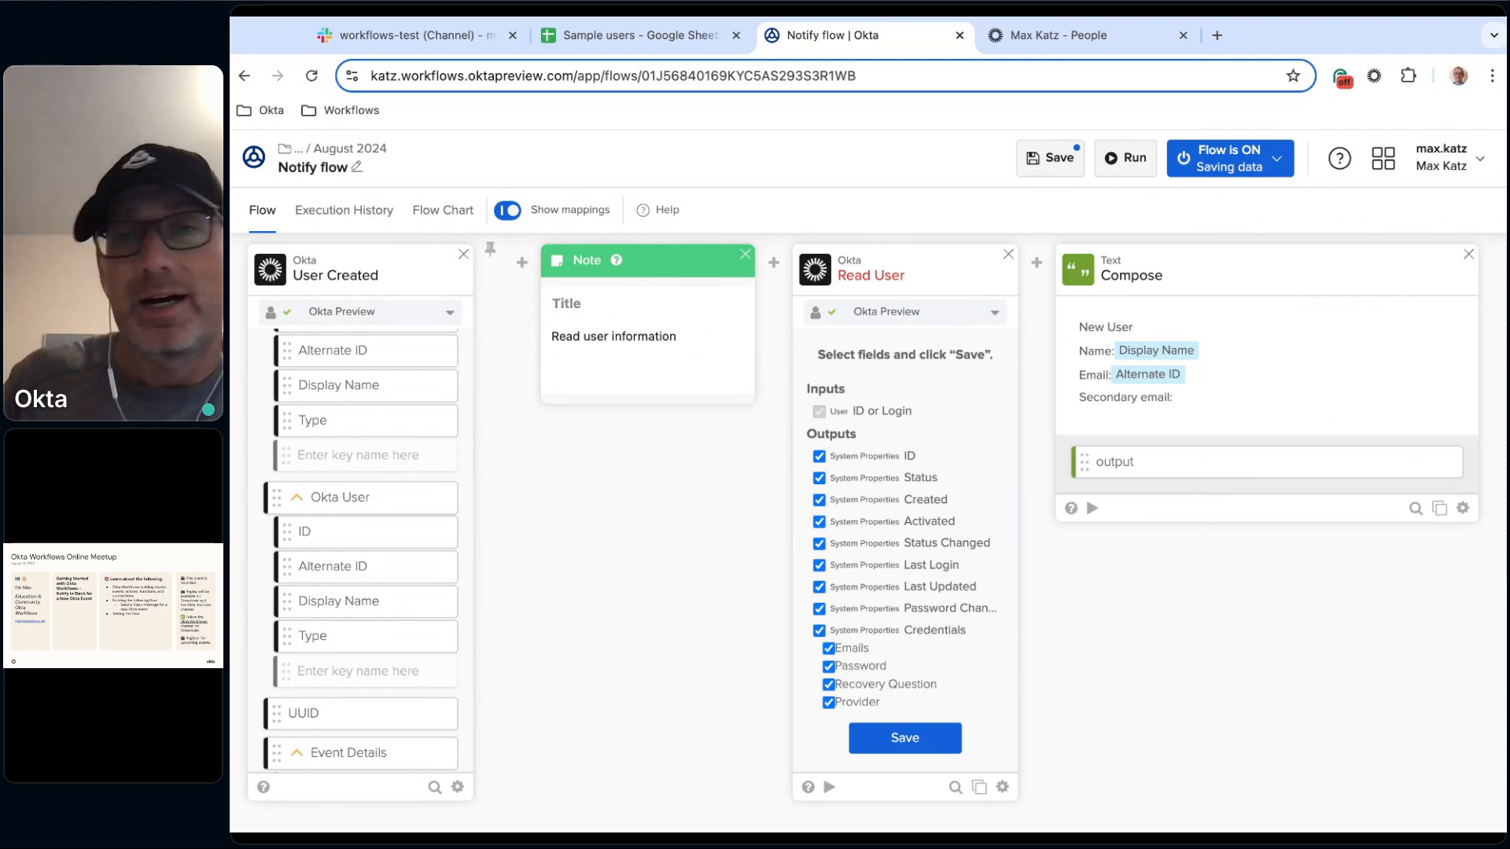
left_click(859, 458)
left_click(860, 480)
left_click(865, 504)
left_click(866, 524)
left_click(866, 546)
left_click(865, 567)
left_click(866, 591)
left_click(865, 613)
left_click(865, 634)
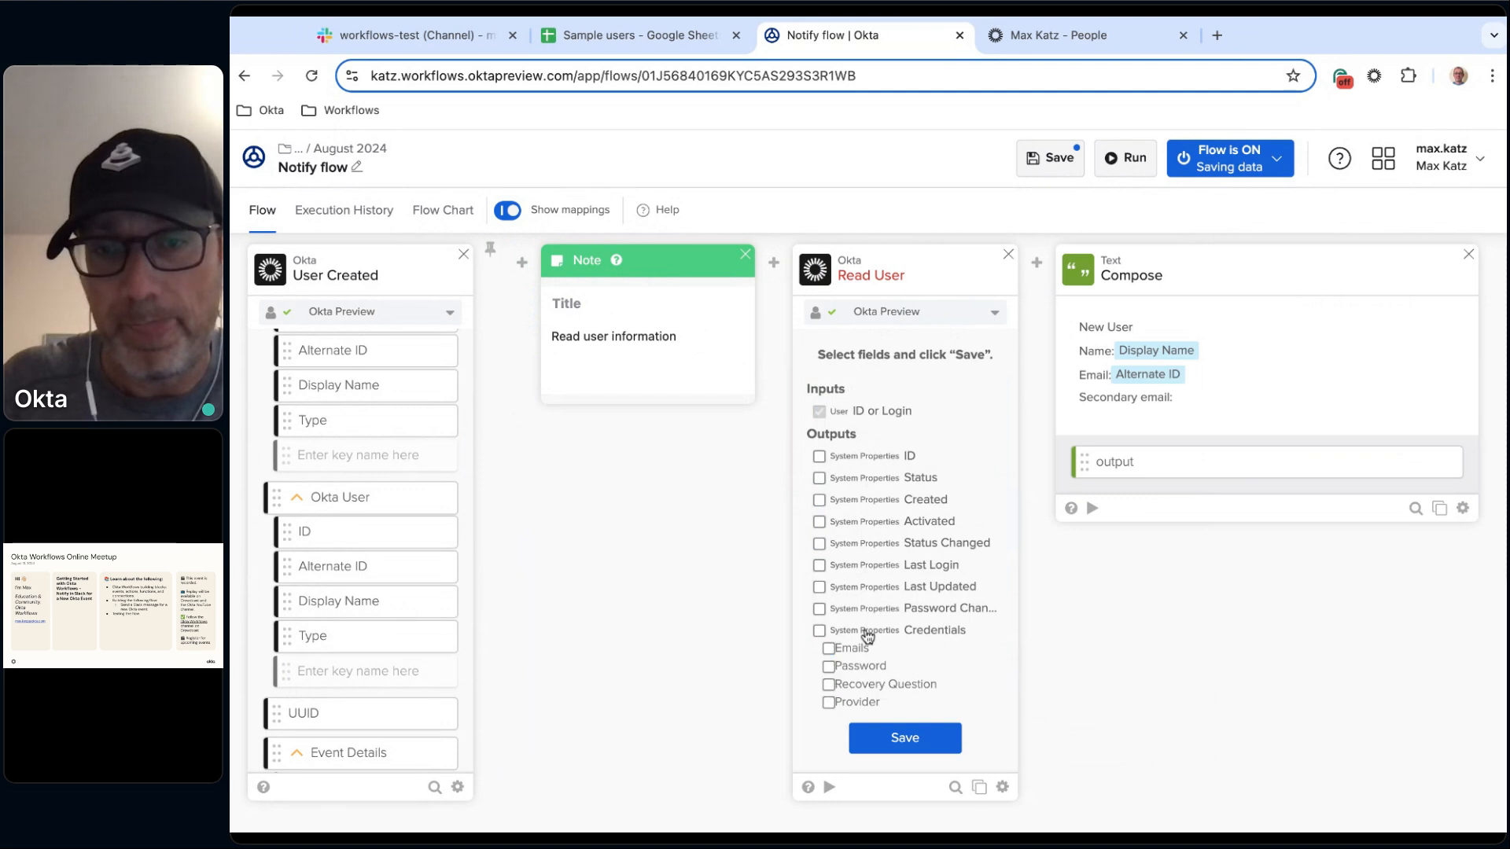
Select the Username, First name, Last name, Primary email and Secondary email outputs and save the Read User fields.
scroll(920, 604, "down", 1)
scroll(918, 599, "down", 5)
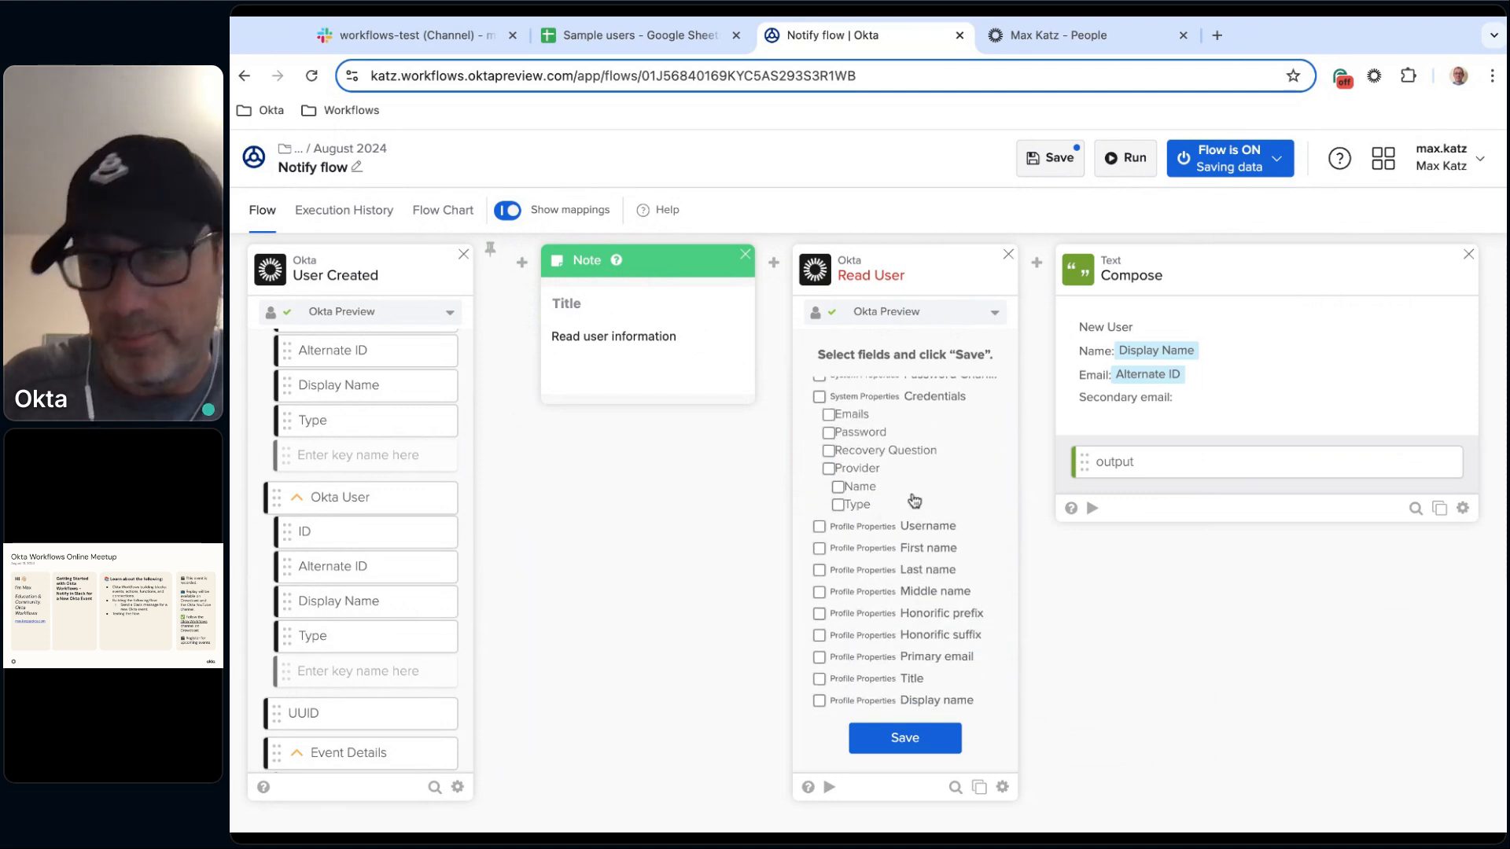
left_click(926, 438)
left_click(930, 462)
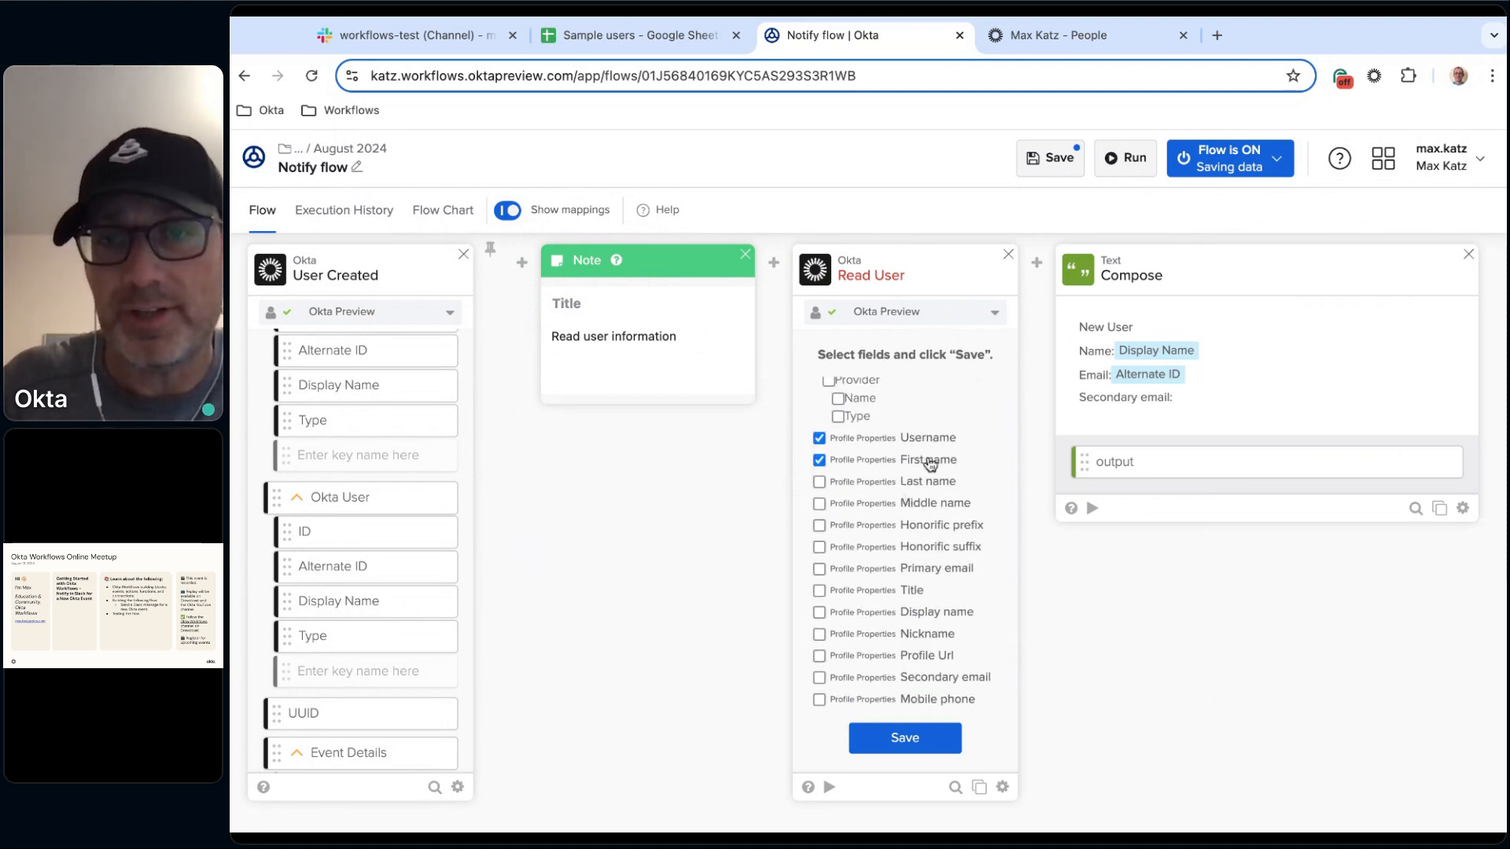
left_click(930, 571)
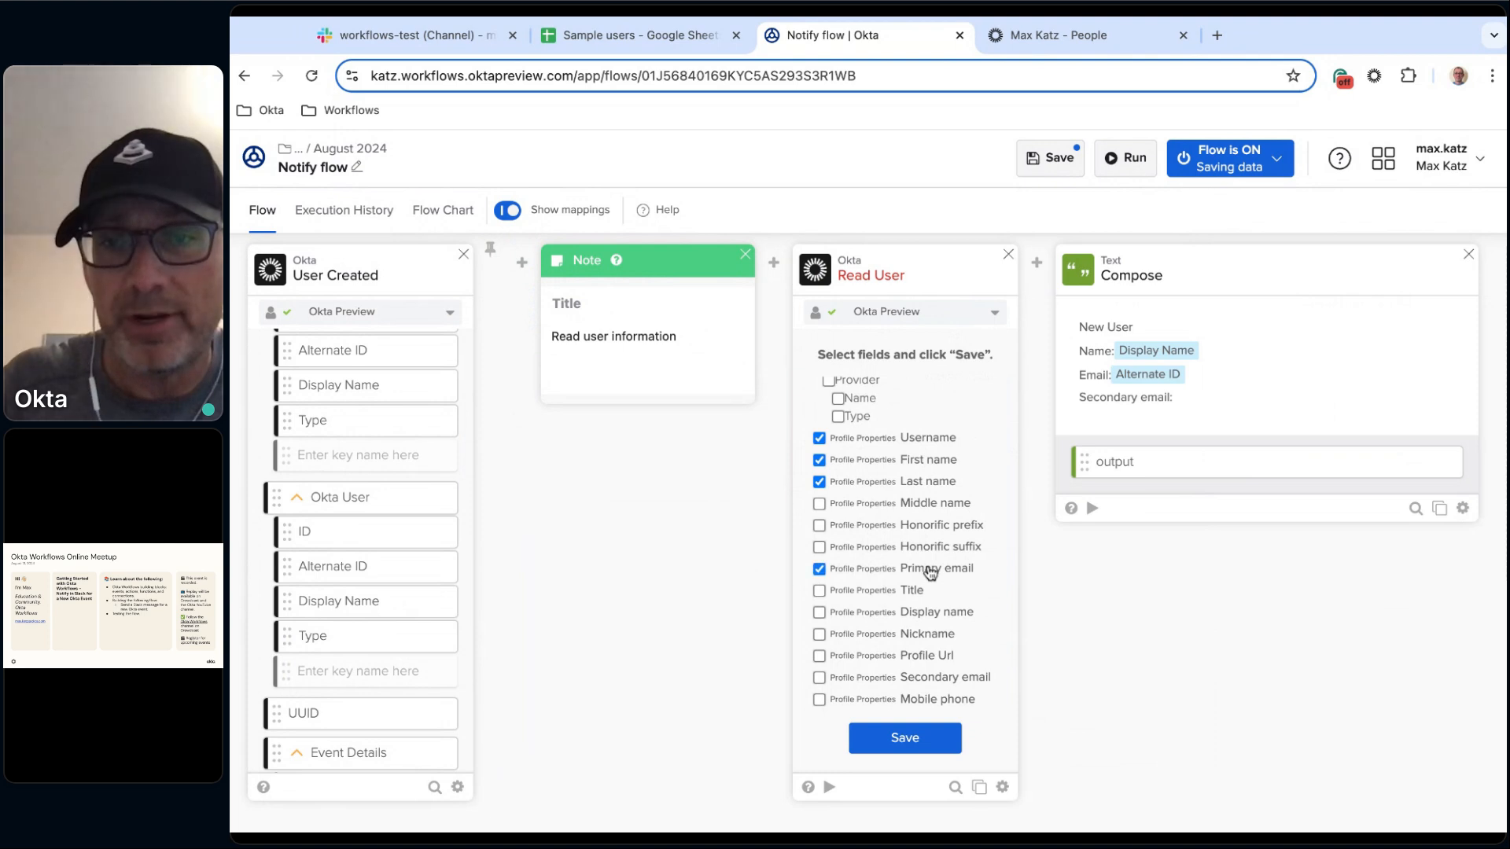
left_click(926, 681)
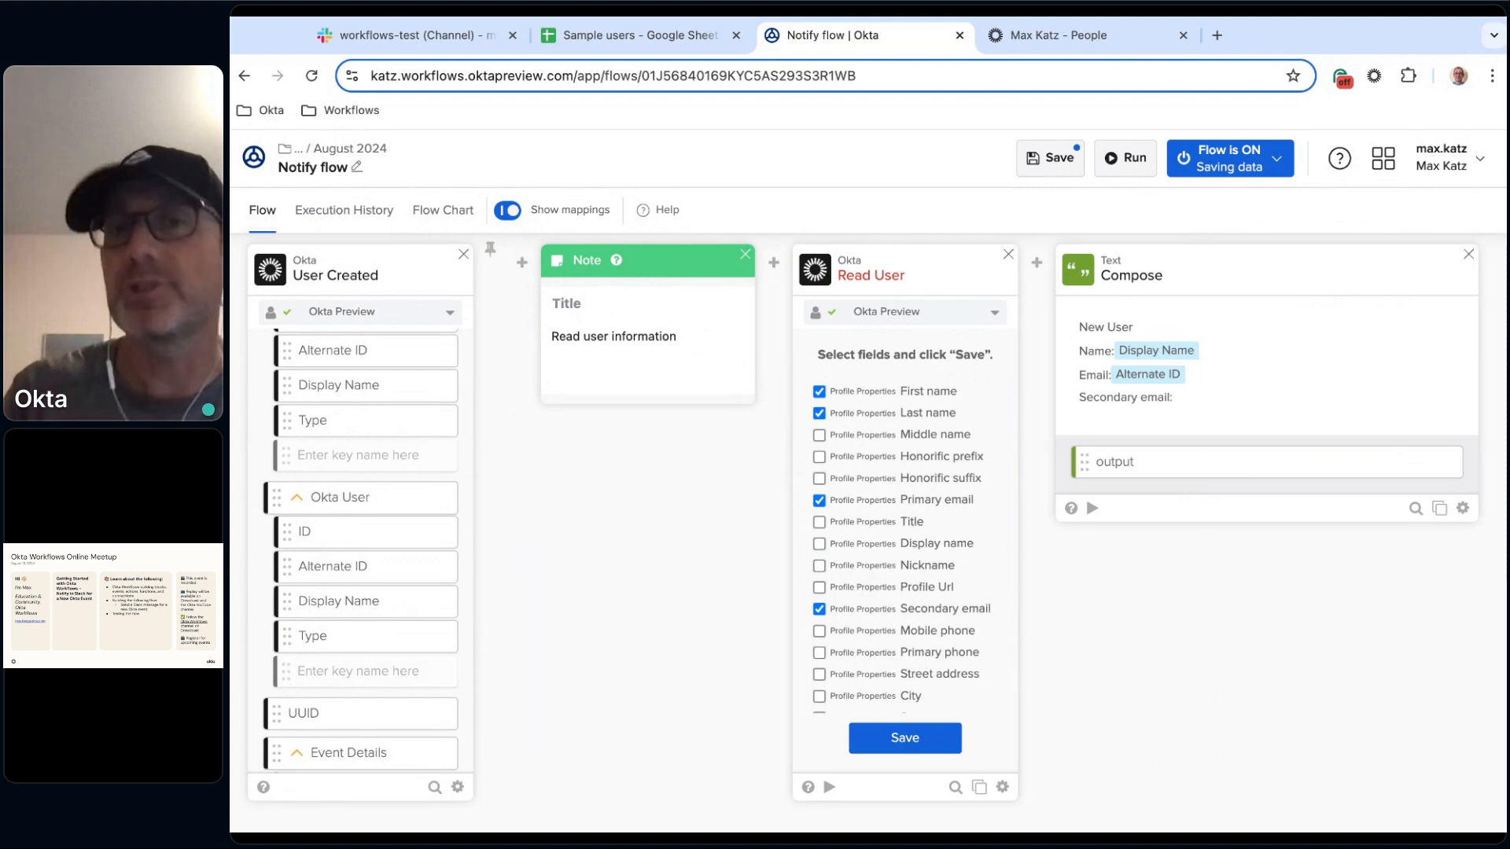
left_click(888, 739)
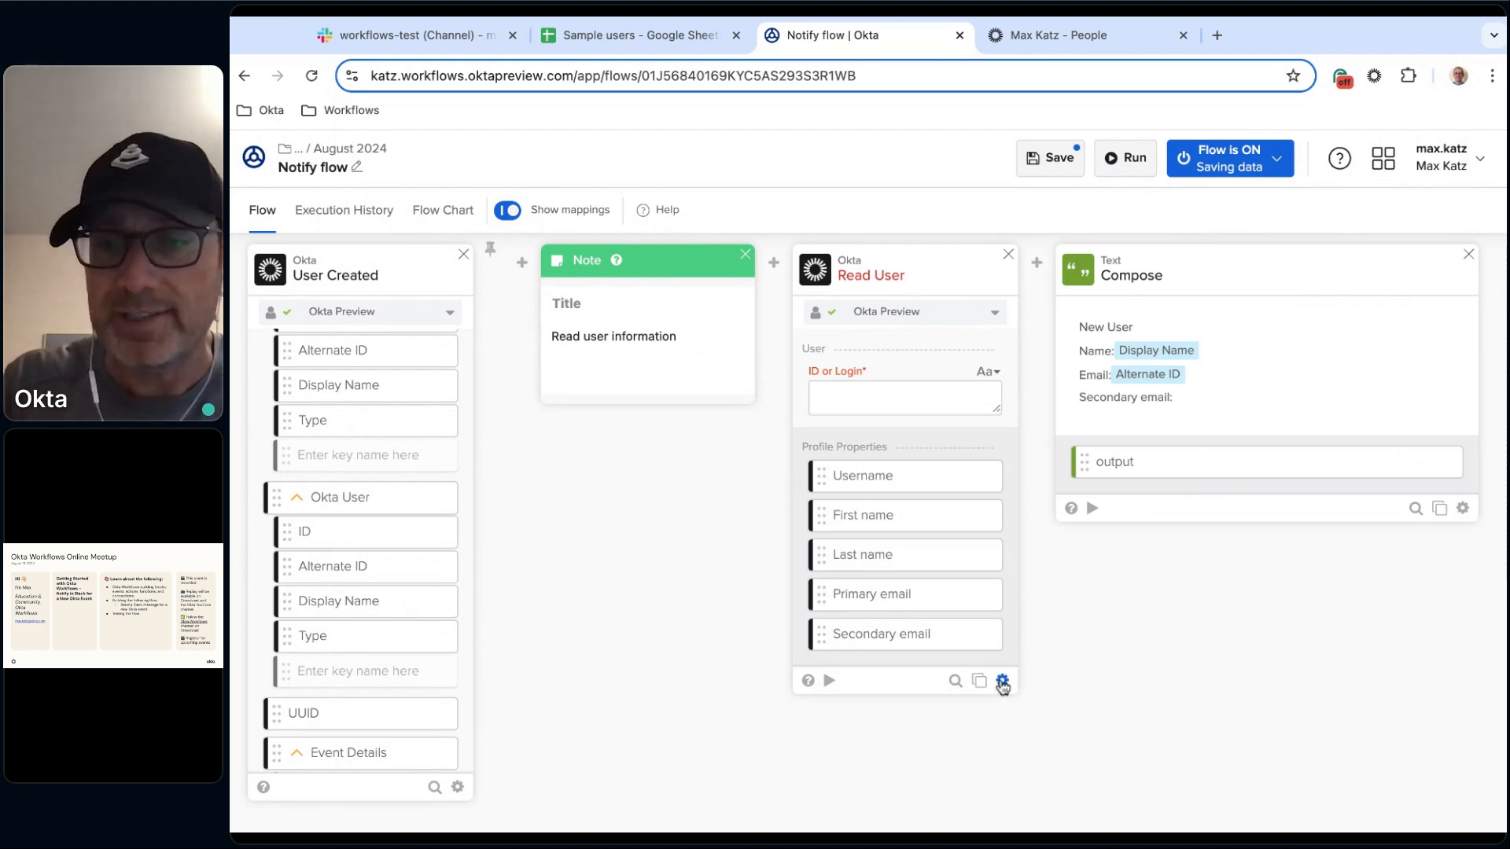
mouse_move(1002, 681)
left_click(1063, 618)
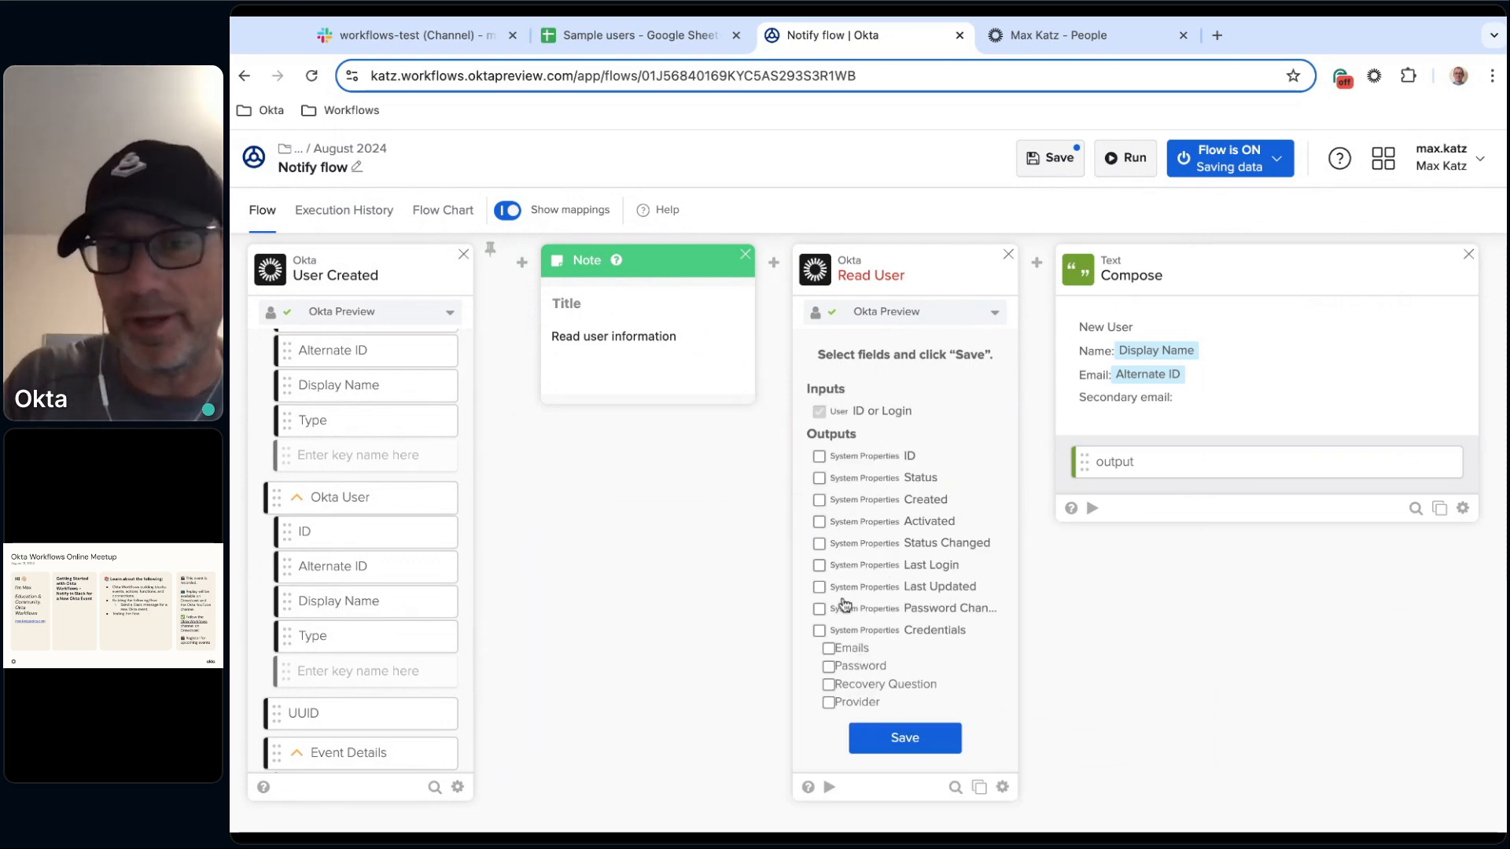
left_click(925, 742)
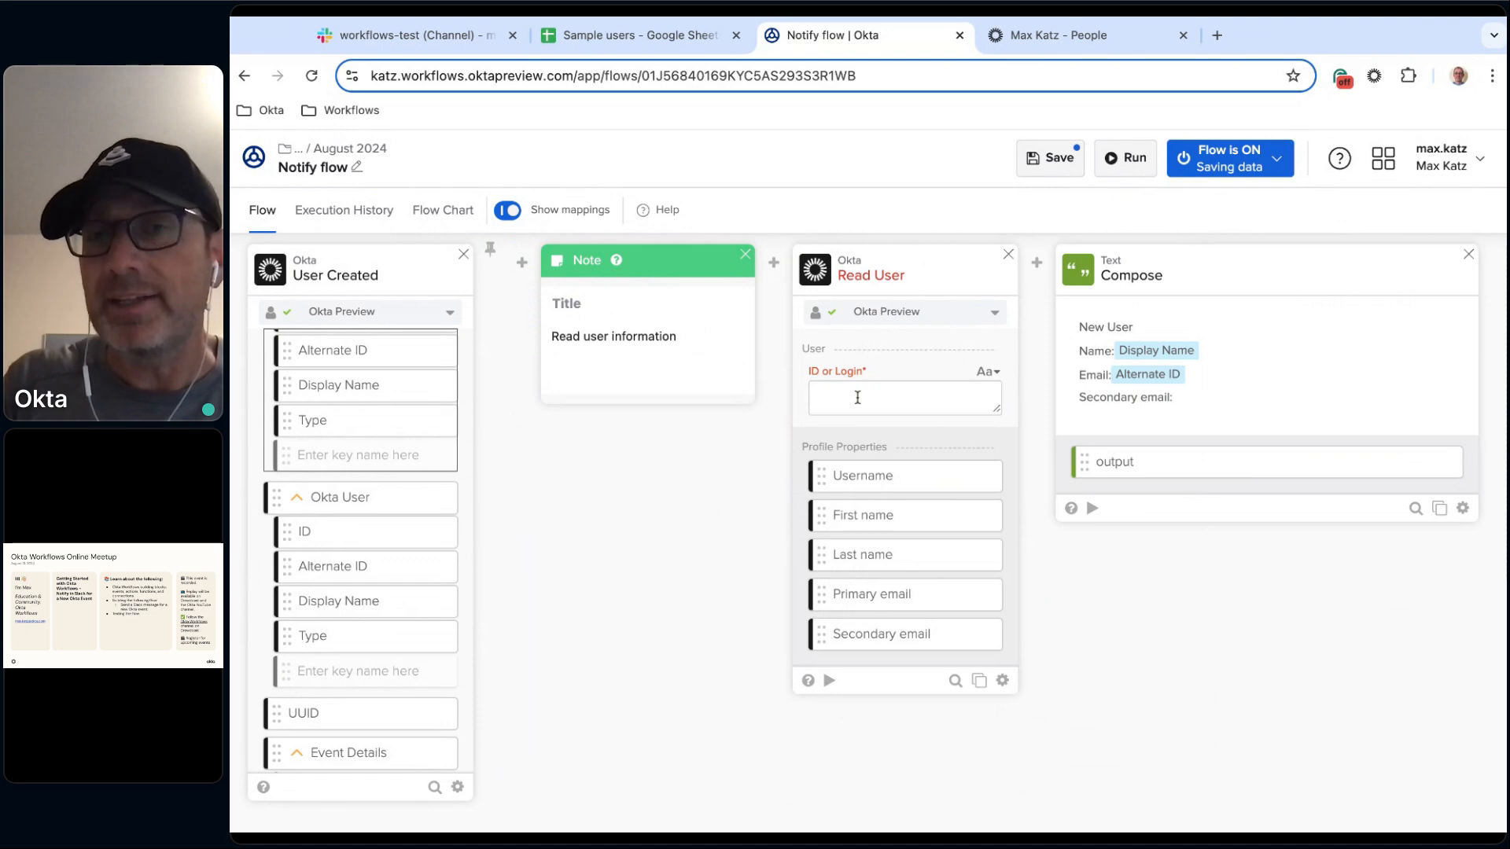
Copy the Okta User's ID from the execution history details, then return to the flow.
left_click(360, 212)
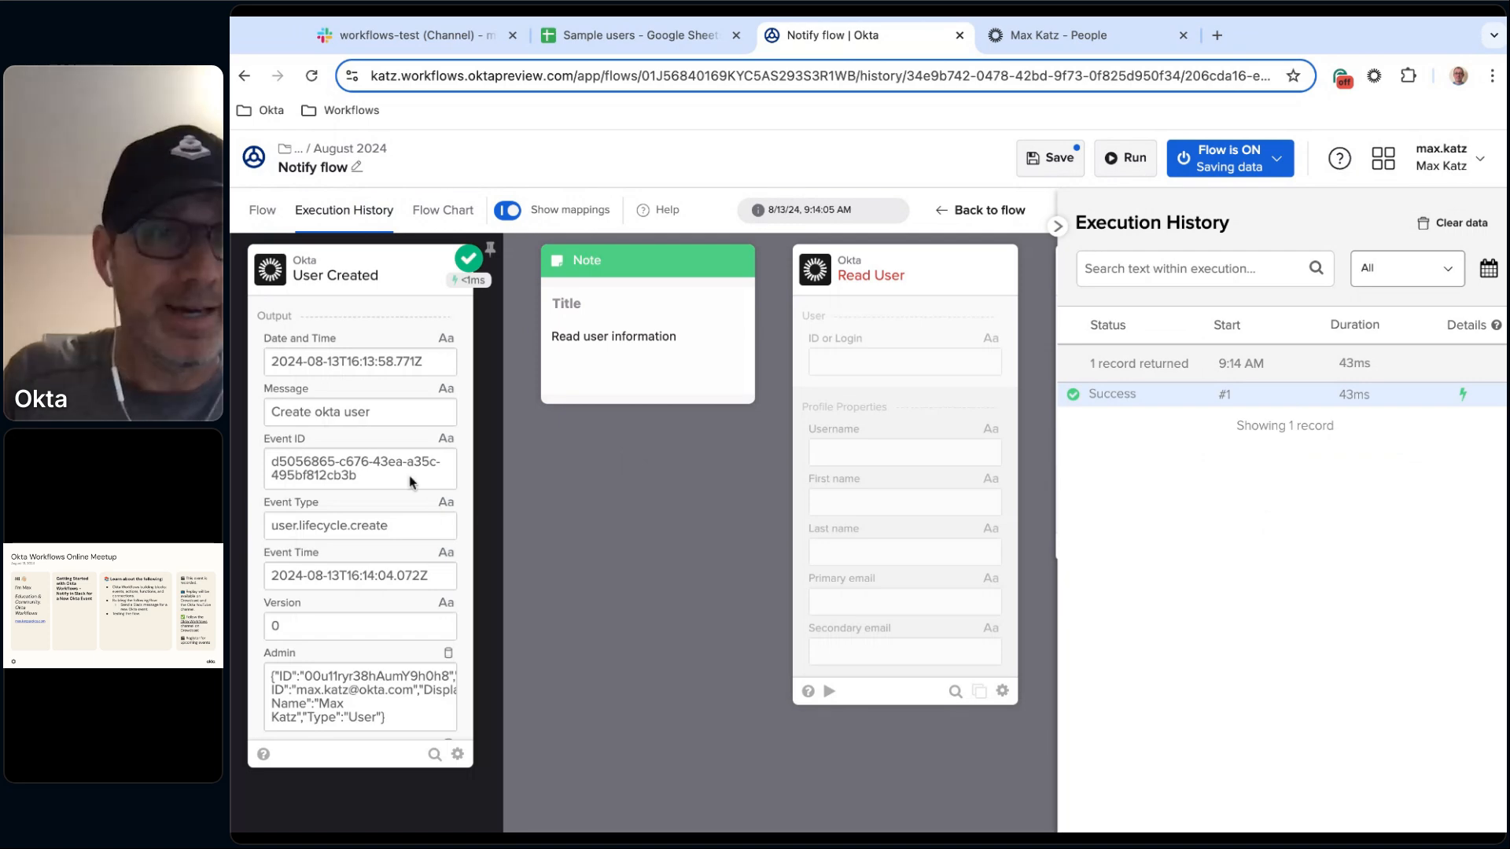
scroll(405, 478, "down", 5)
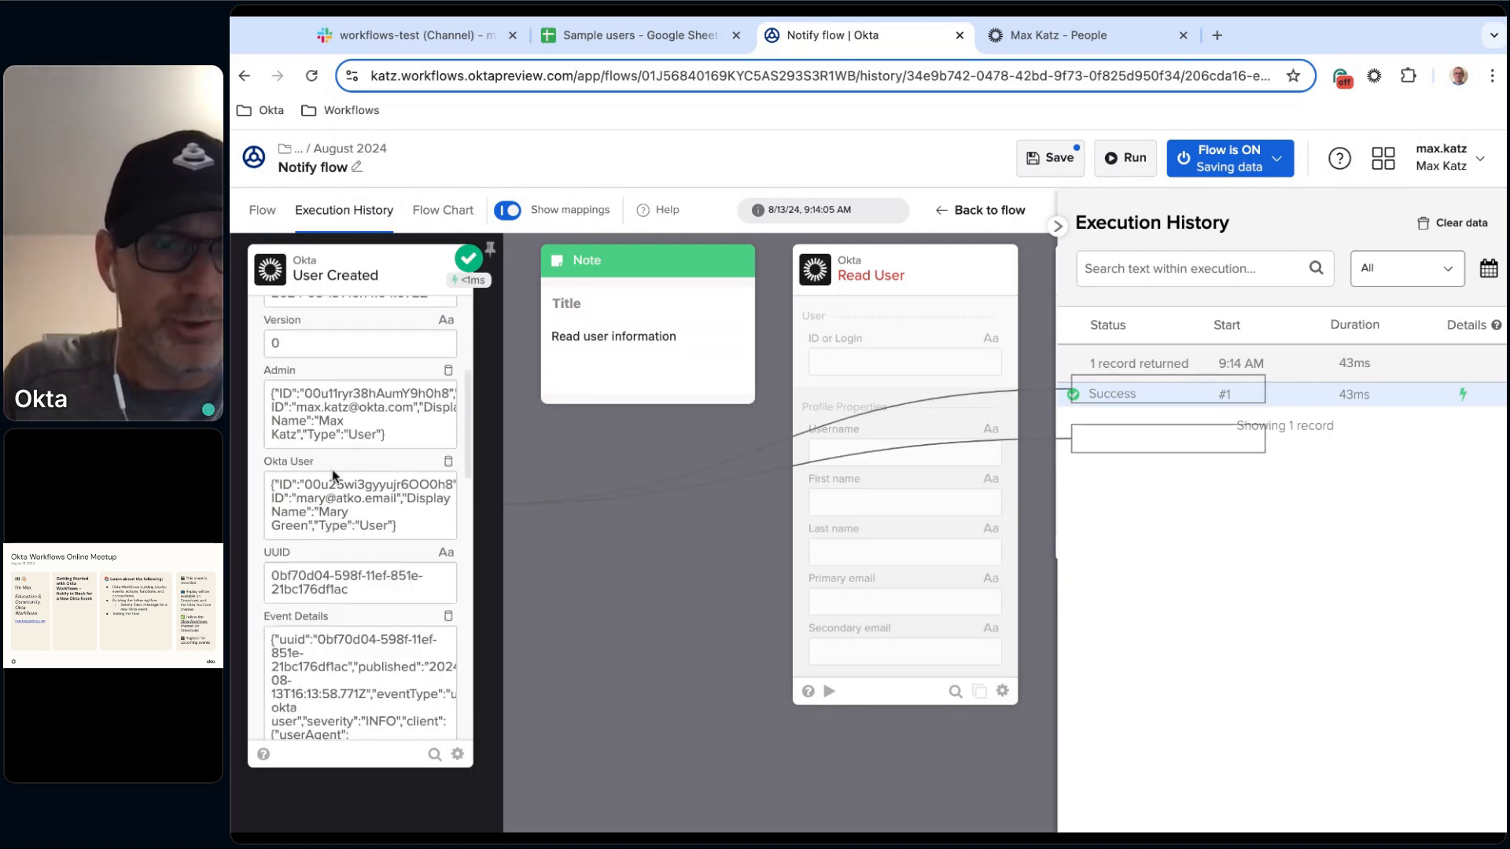
left_click(448, 485)
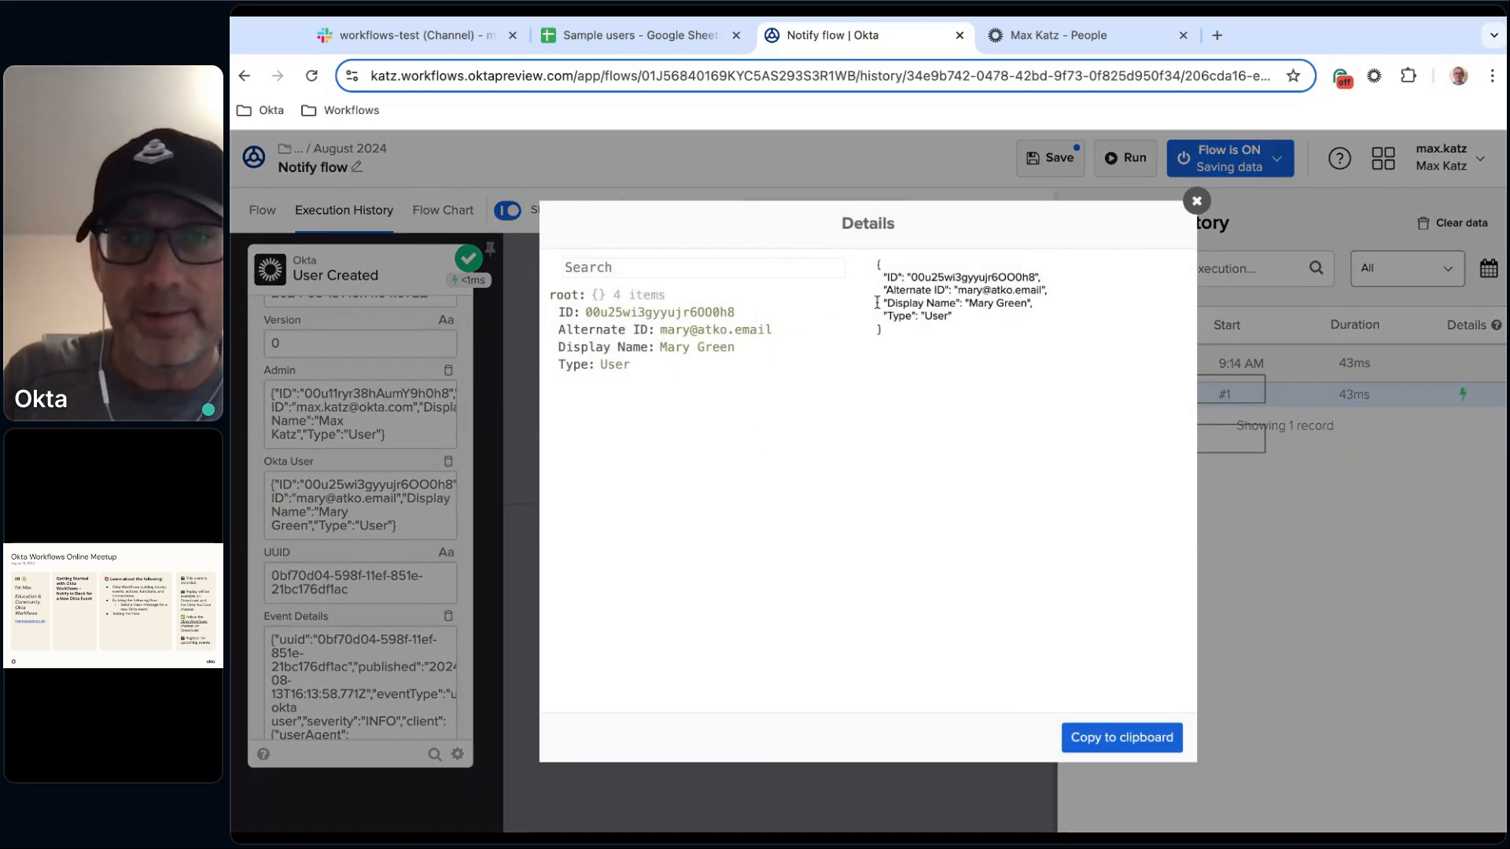
double_click(963, 277)
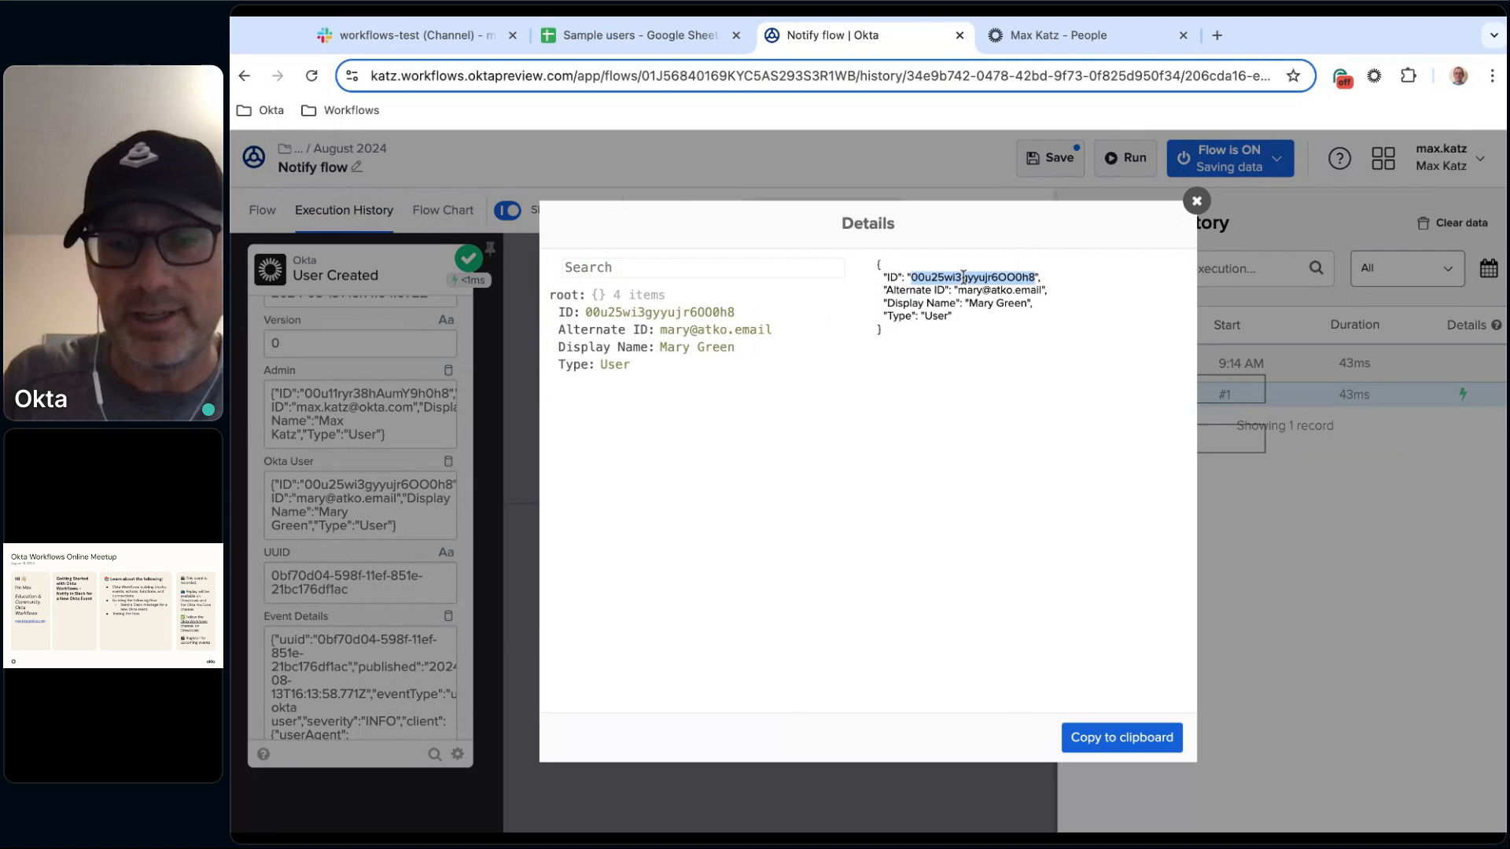
left_click(1196, 201)
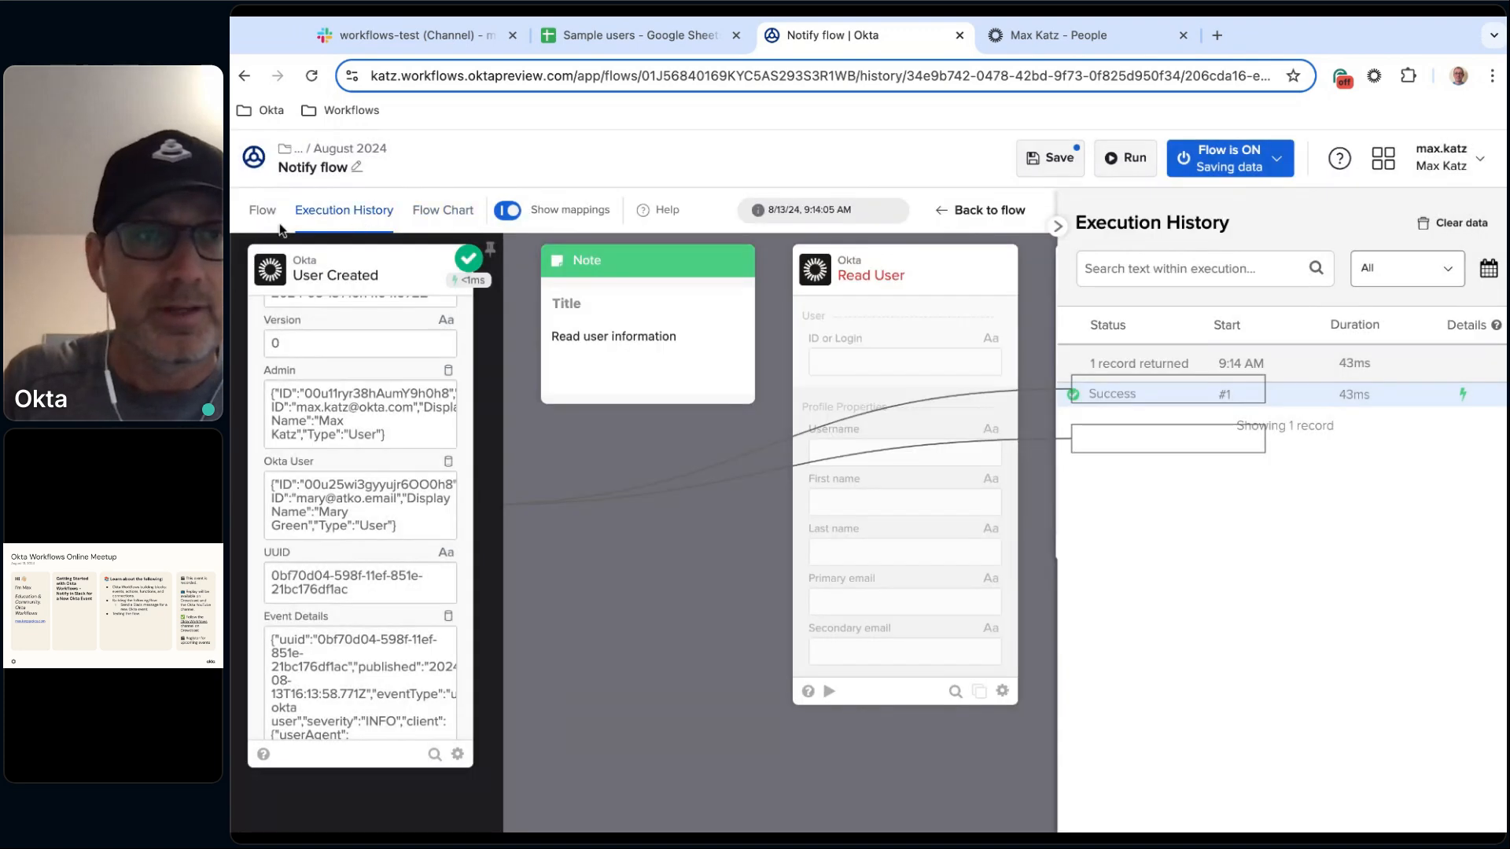
left_click(260, 211)
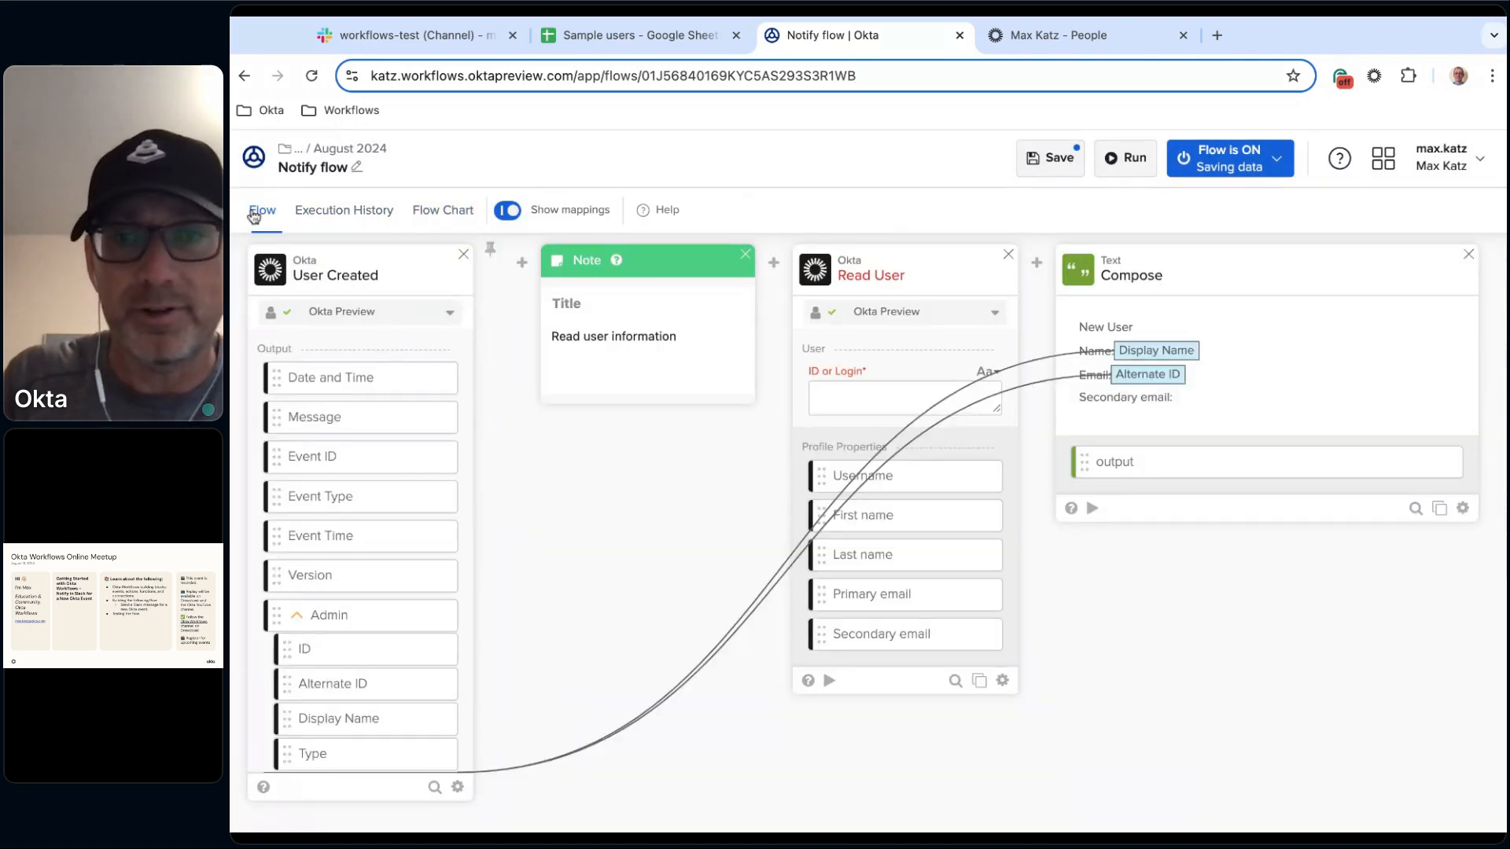
Test-run the Read User card using the copied Okta user ID, then close the test dialog.
left_click(829, 681)
left_click(651, 333)
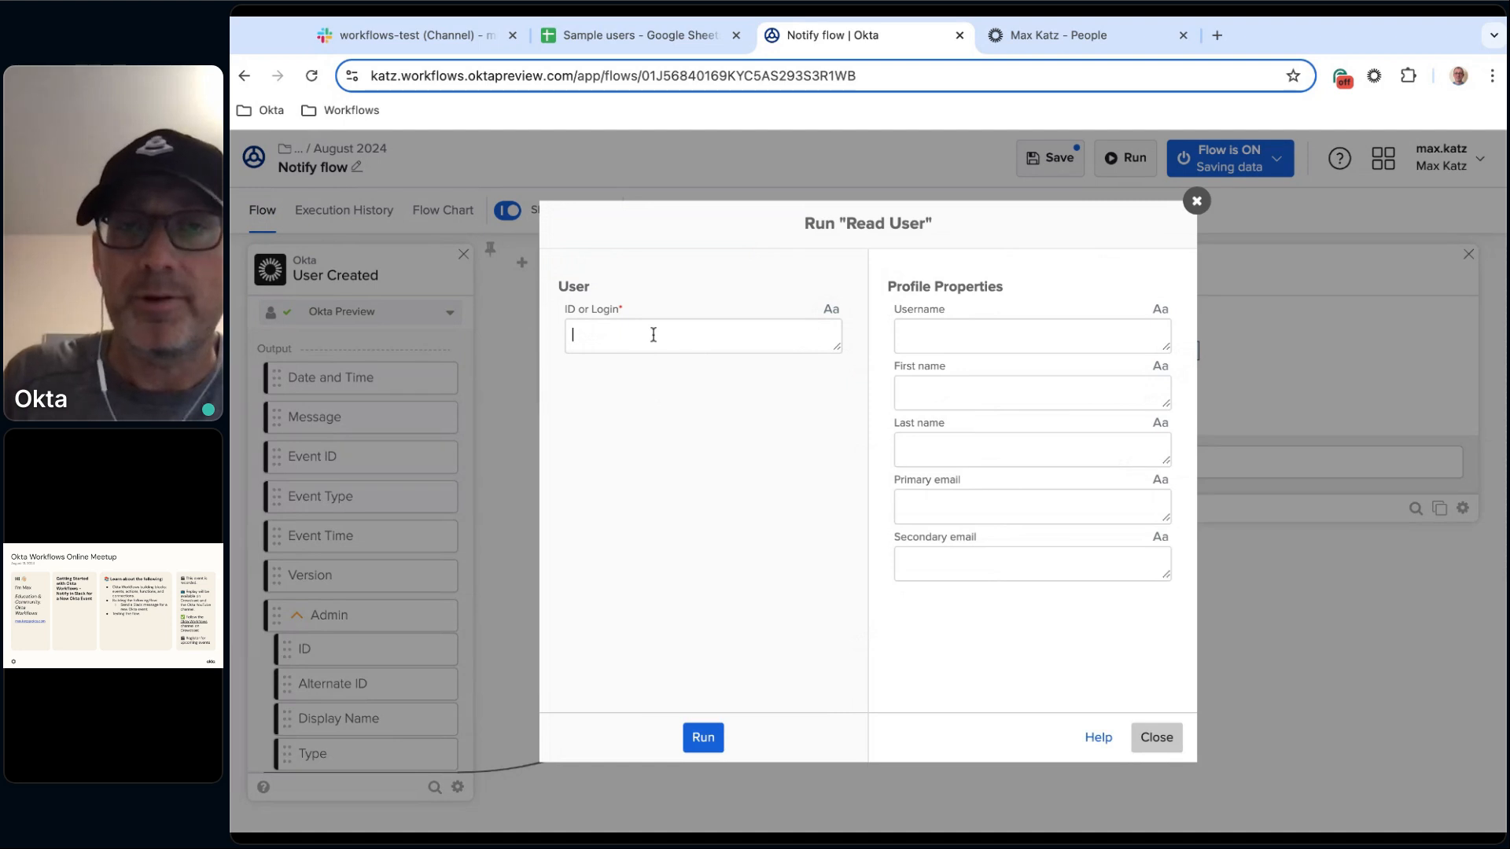
key("super+v")
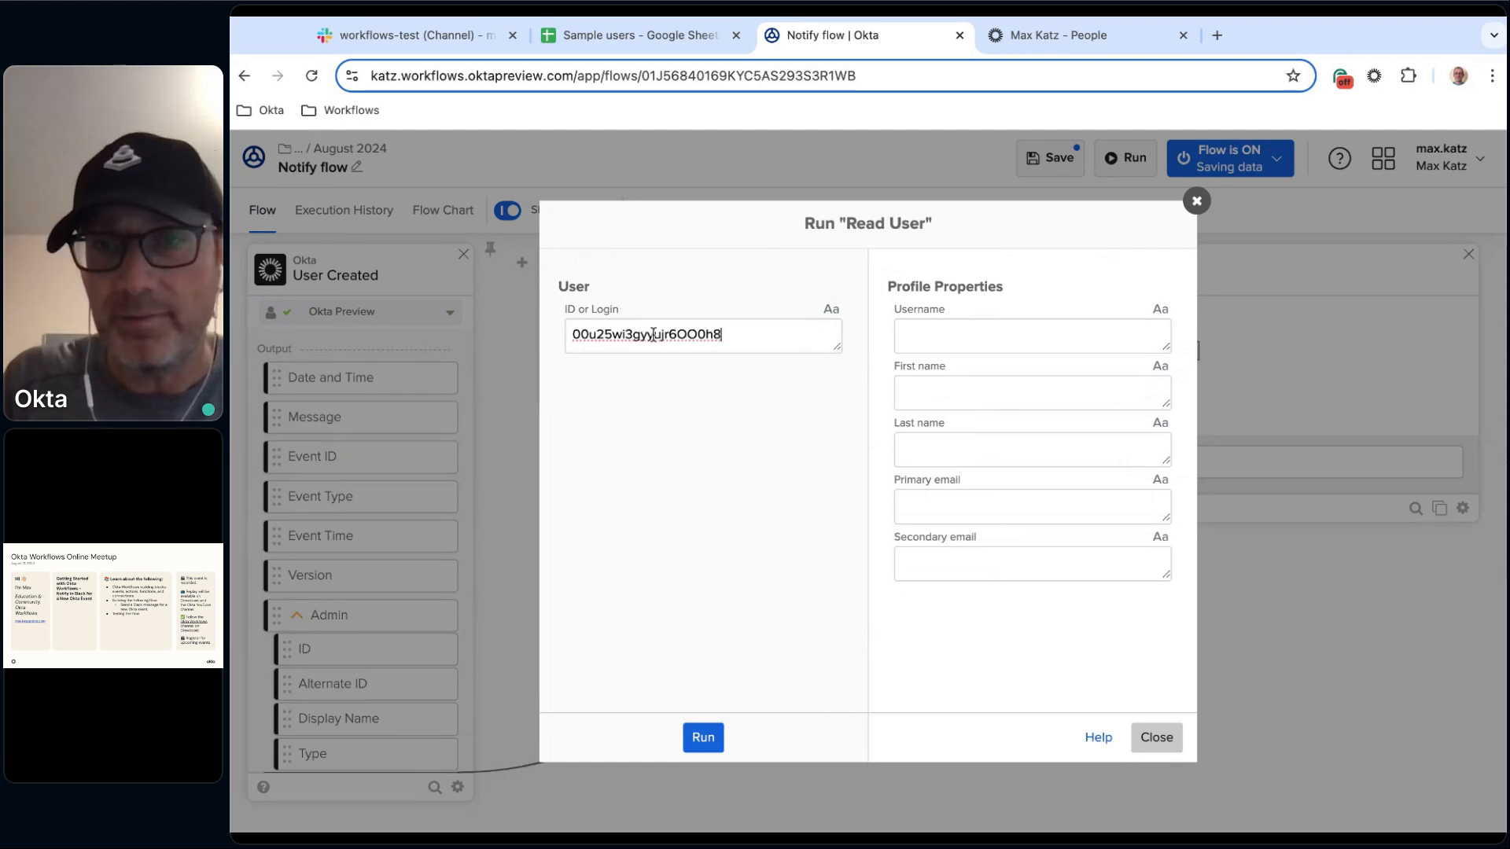
left_click(703, 739)
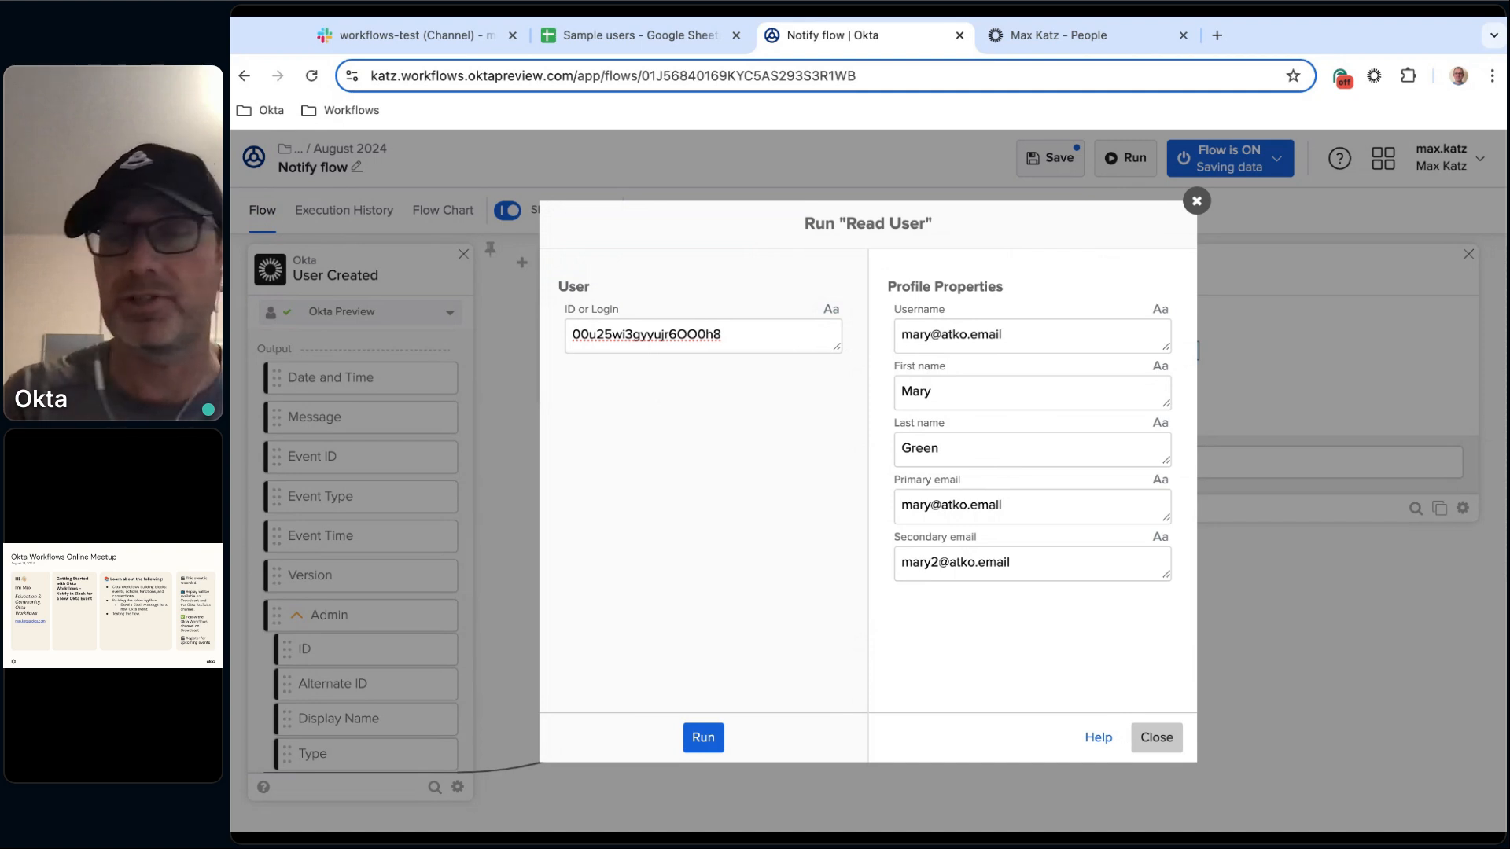
left_click(1171, 735)
Map the Okta User ID from the User Created card into the Read User card's ID or Login input.
scroll(378, 574, "down", 2)
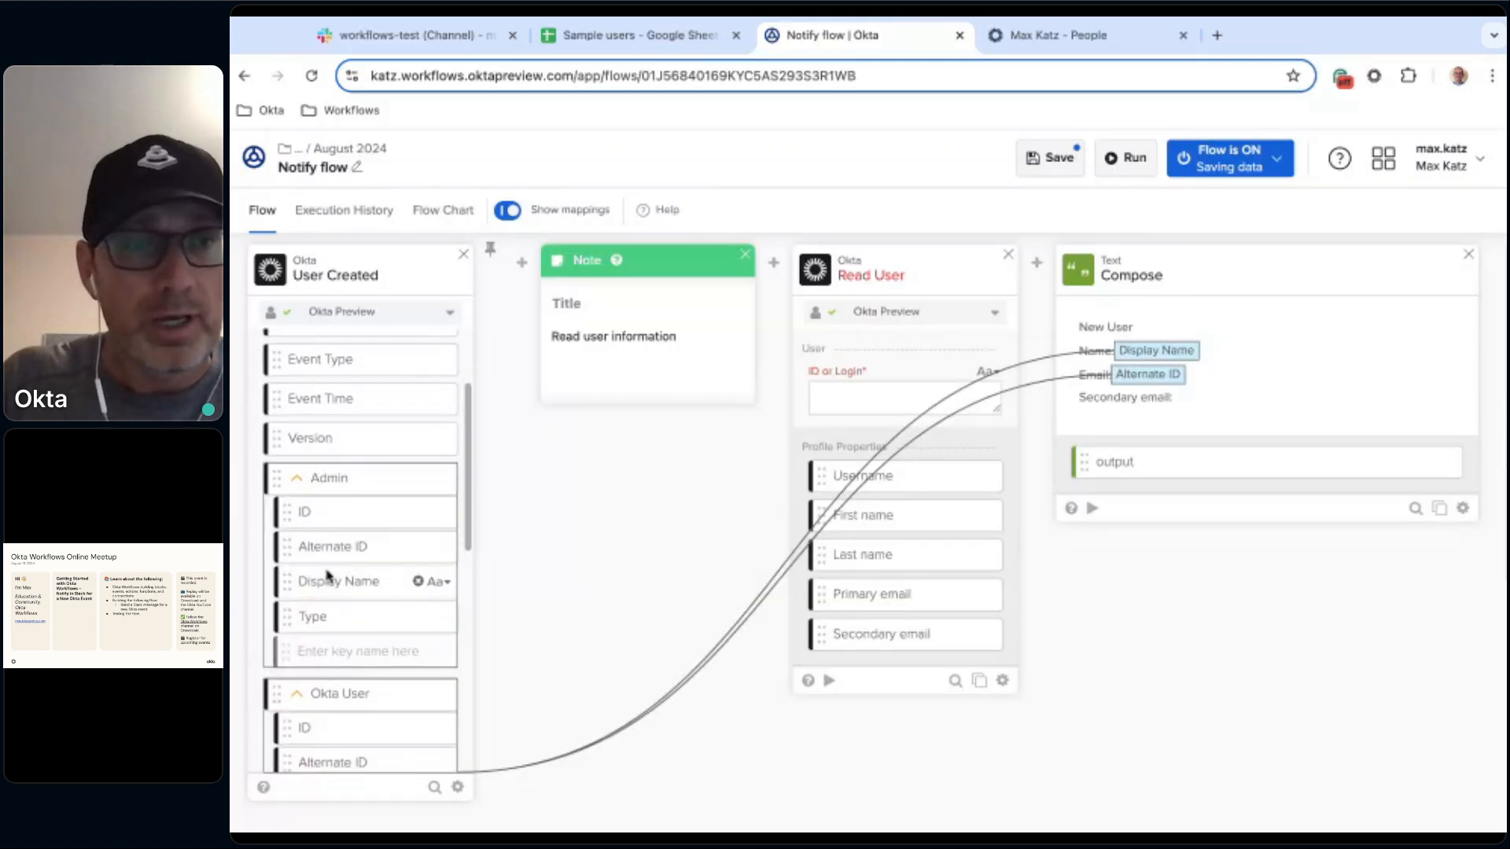
scroll(389, 497, "down", 2)
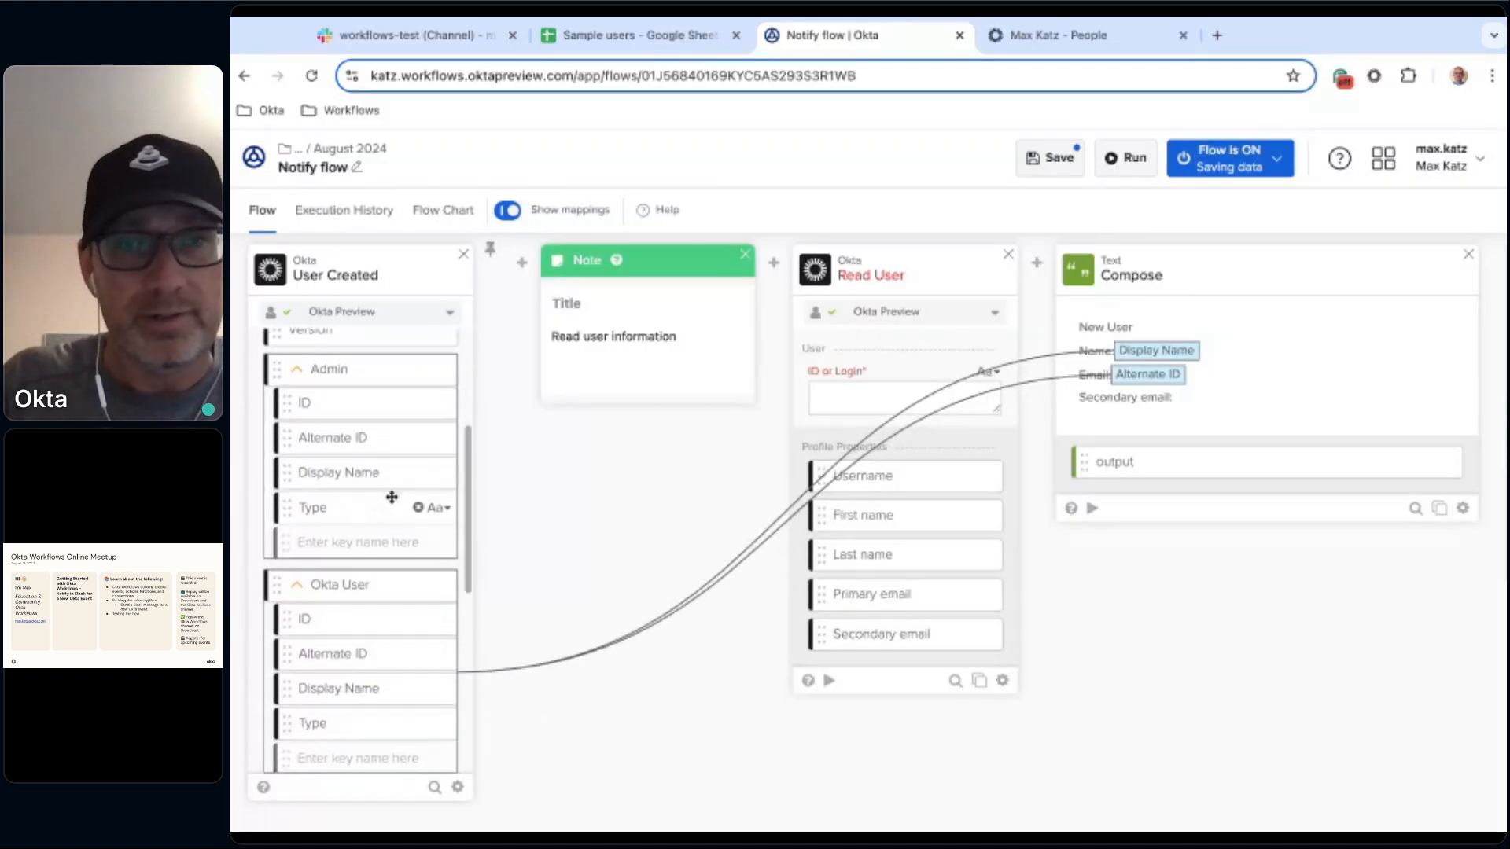
scroll(354, 471, "down", 5)
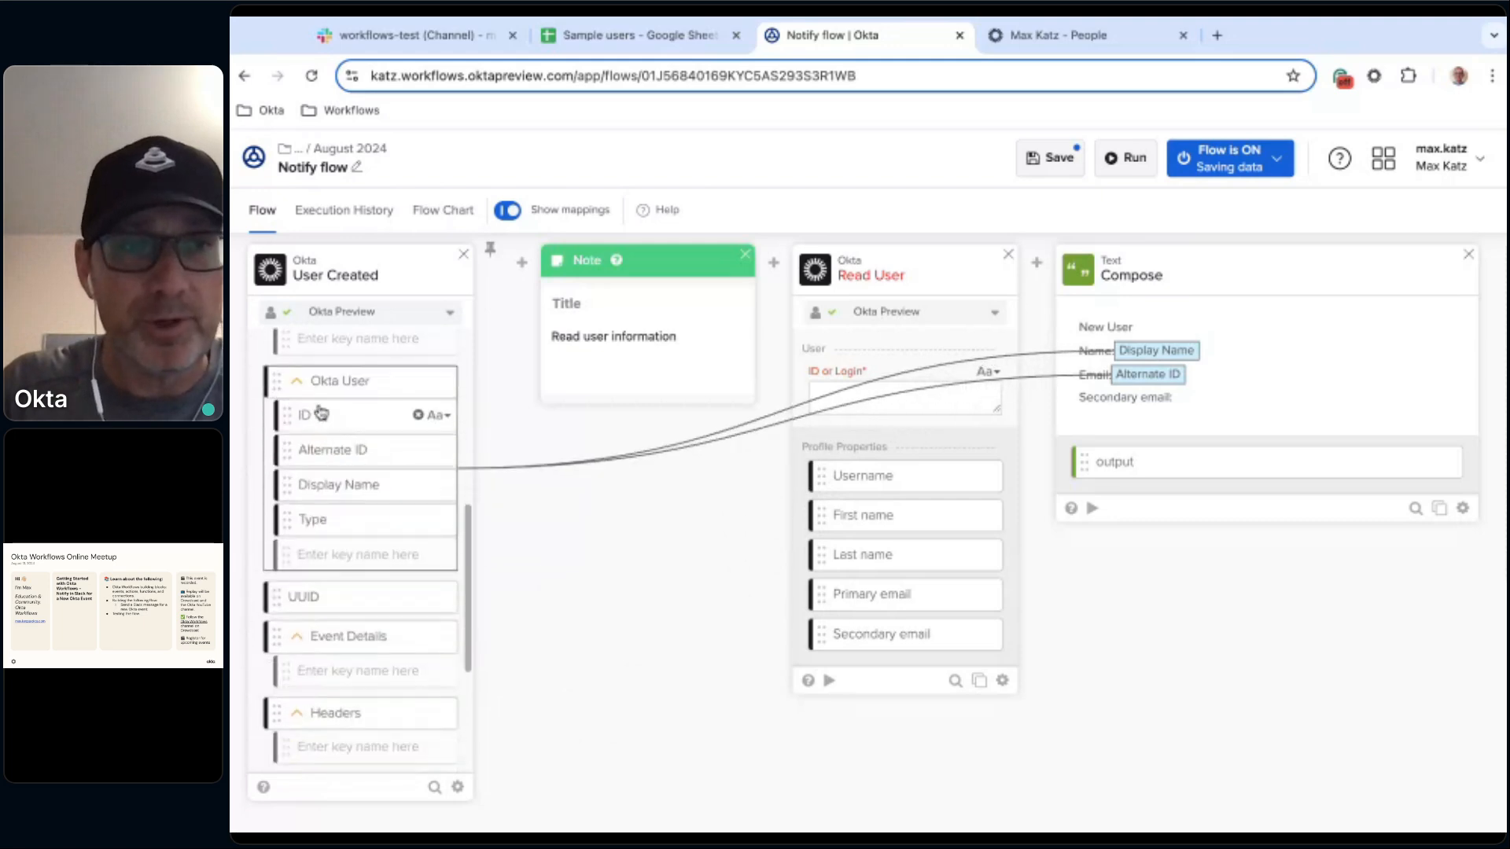
scroll(374, 527, "up", 5)
scroll(374, 527, "up", 1)
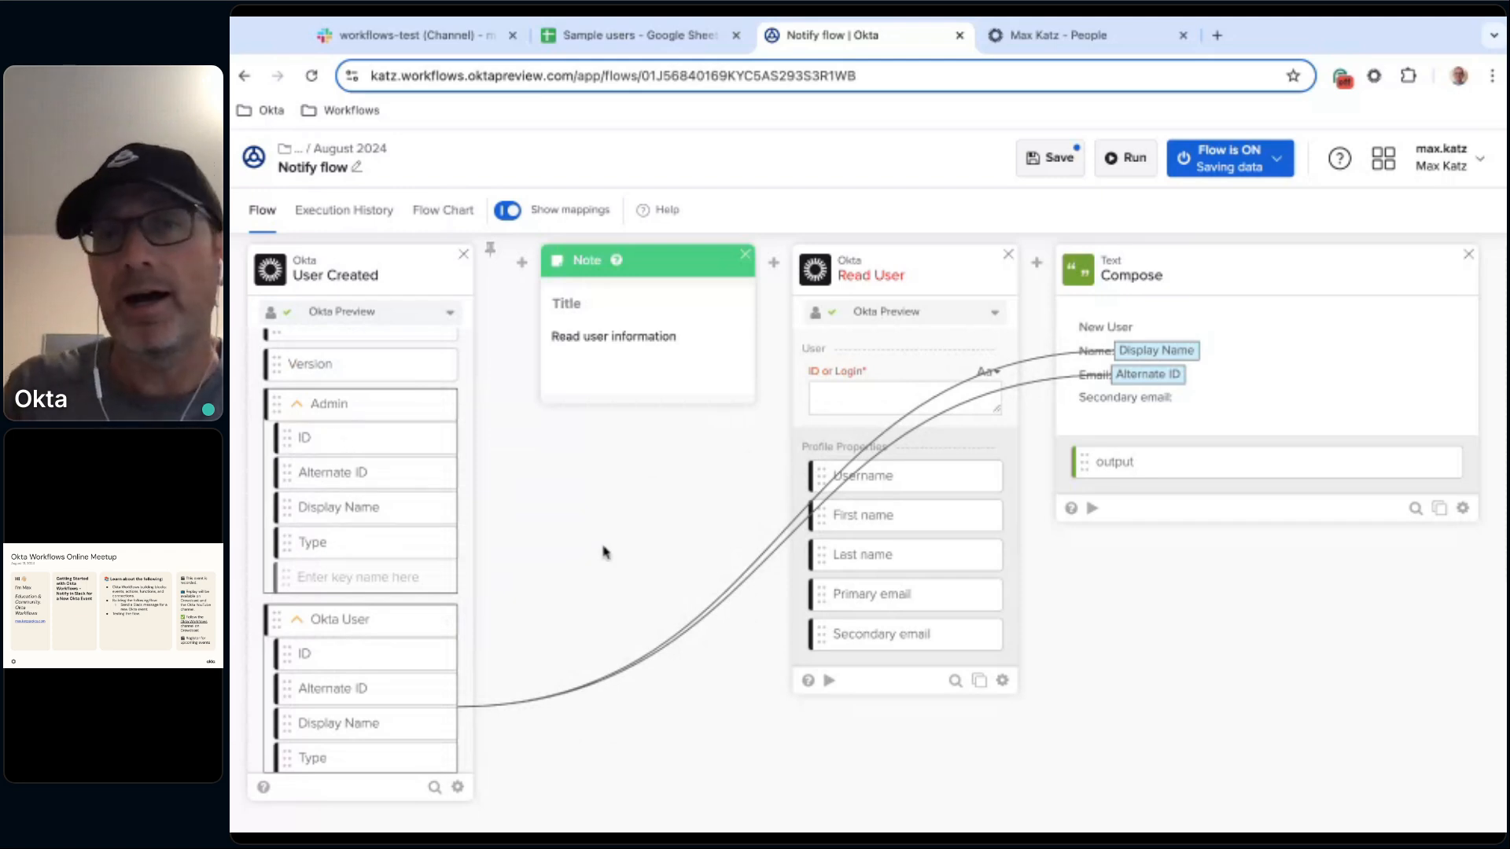
left_click(299, 405)
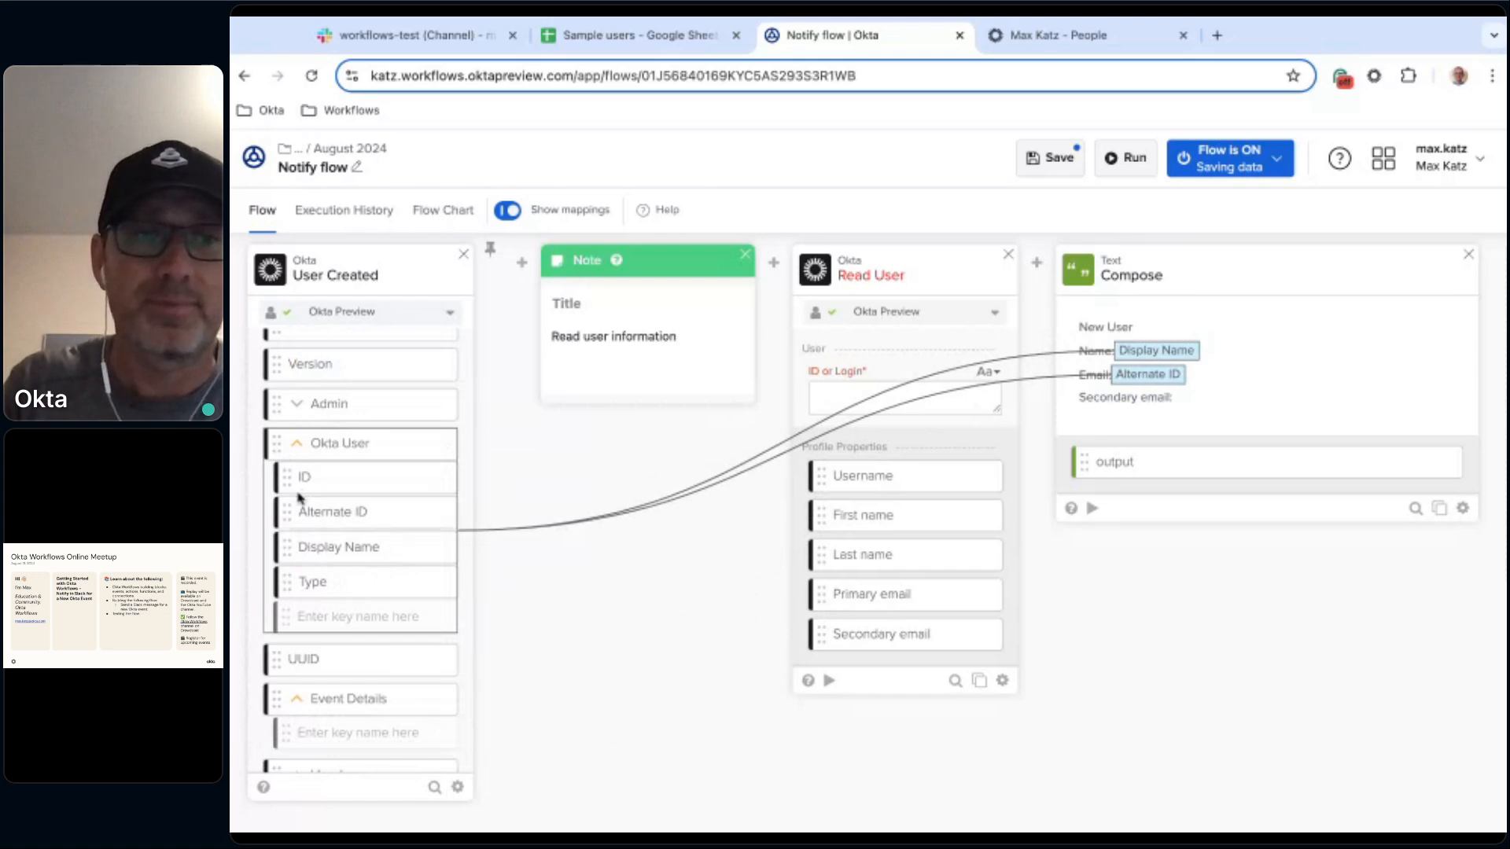
left_click_drag(333, 484, 905, 397)
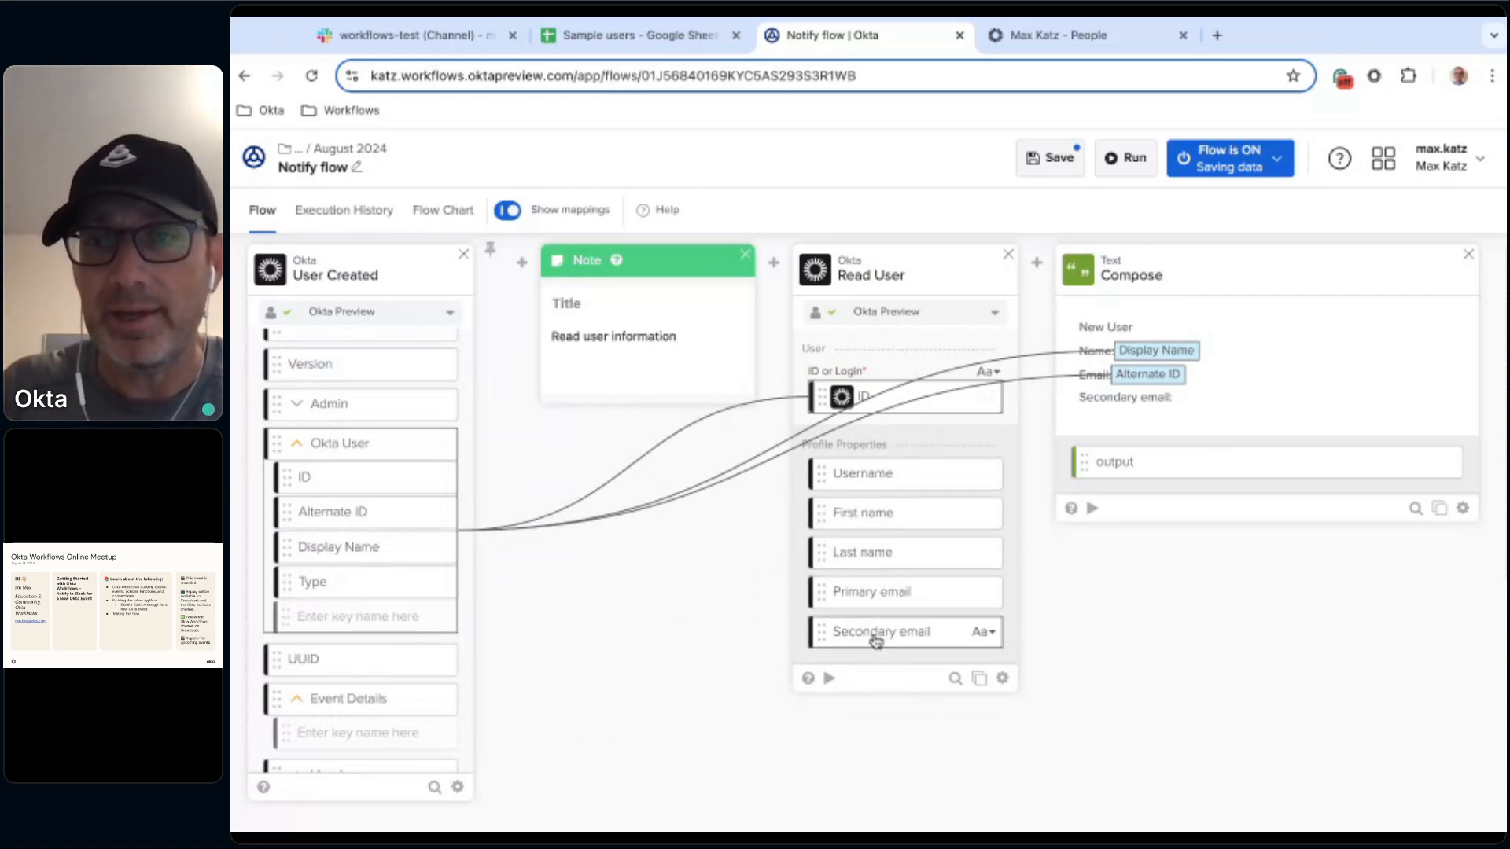
Map Read User's Secondary email output into the Compose text's Secondary email line.
left_click_drag(876, 640, 1219, 399)
scroll(1076, 675, "right", 5)
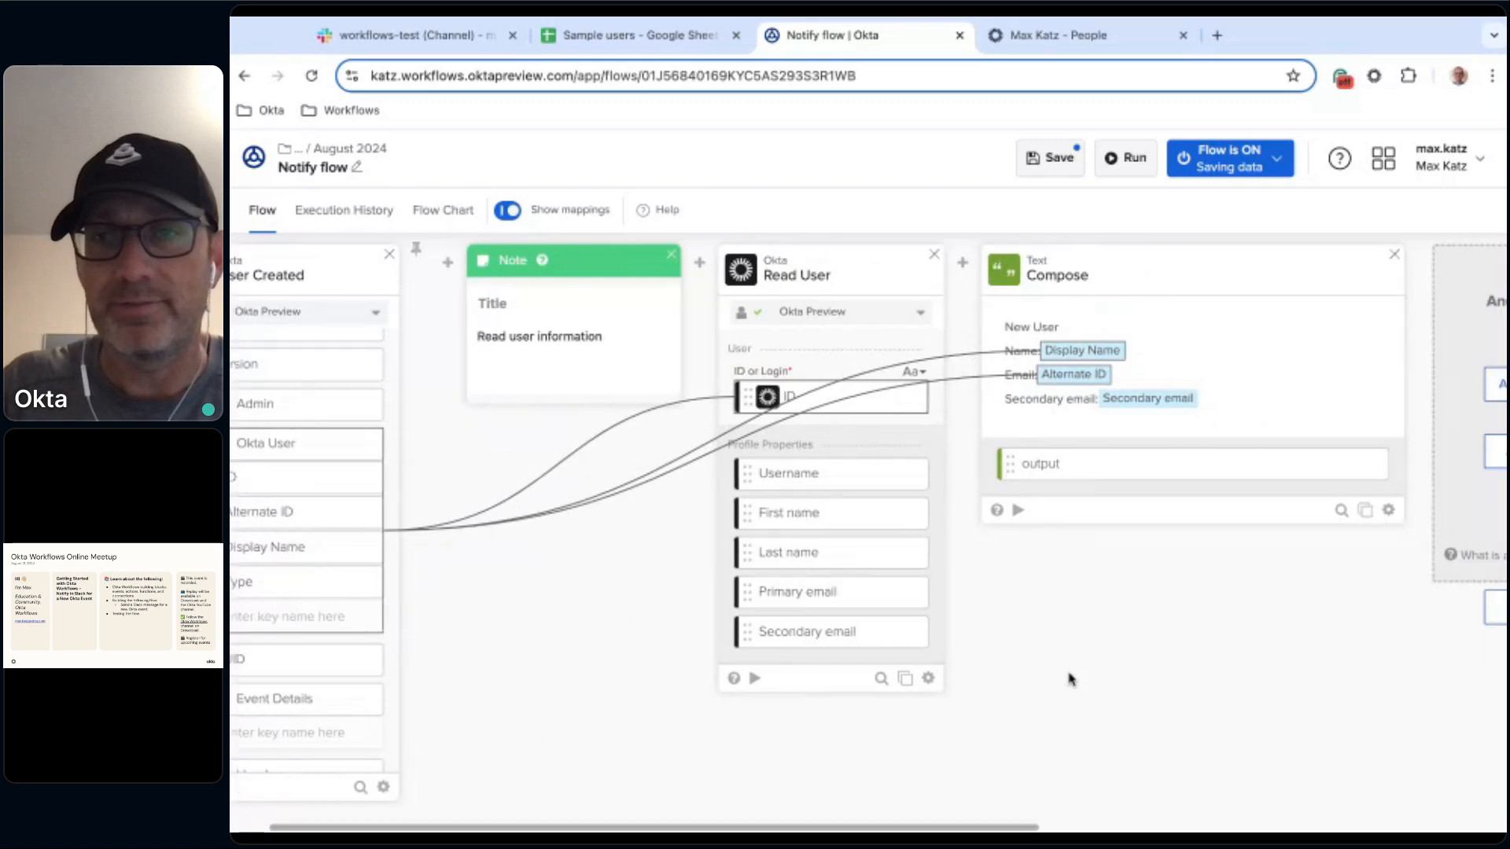
scroll(868, 629, "right", 3)
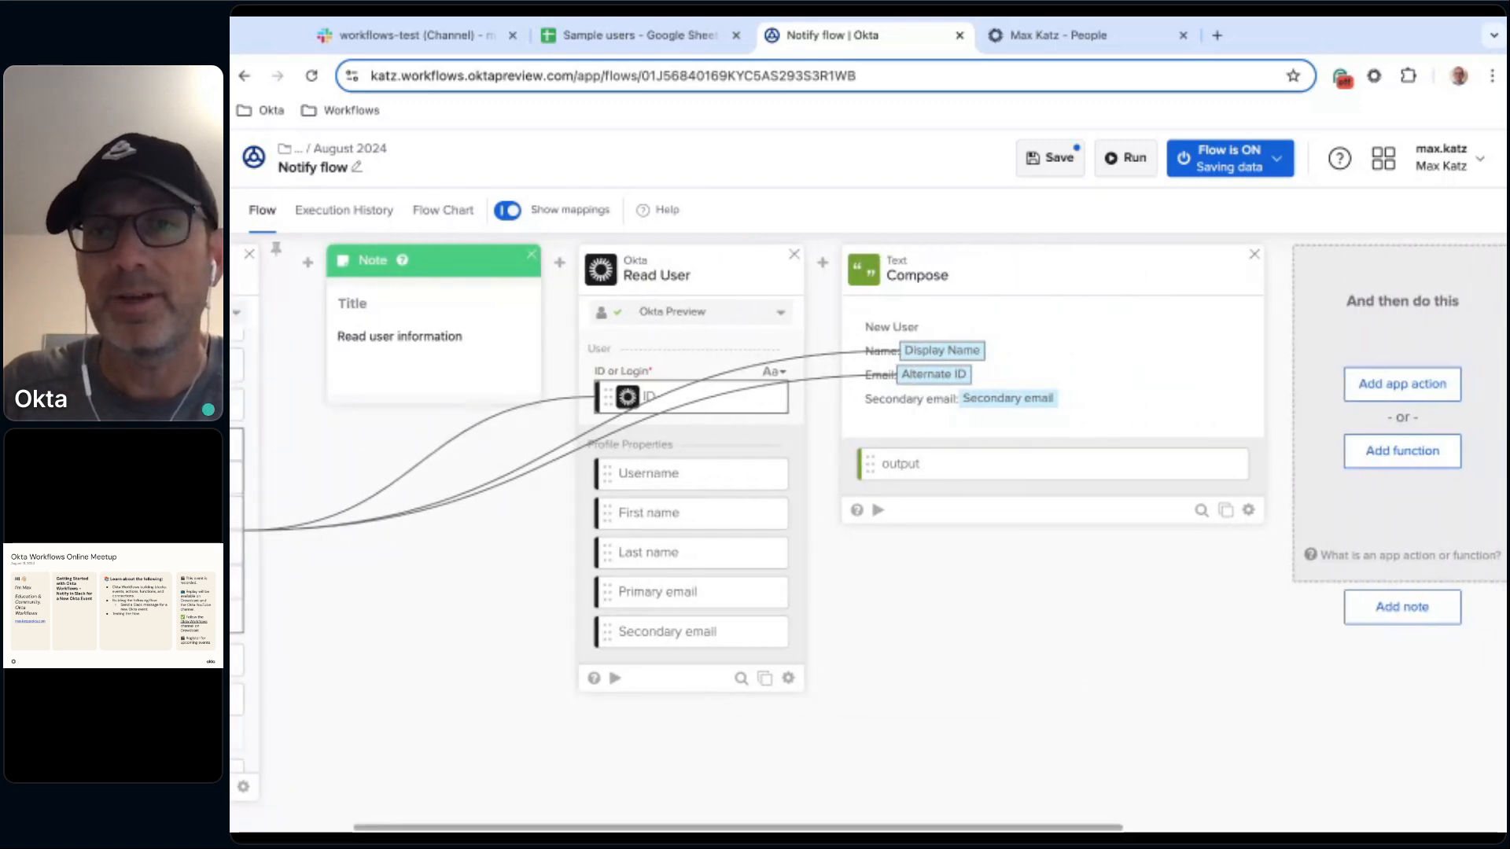
left_click(769, 510)
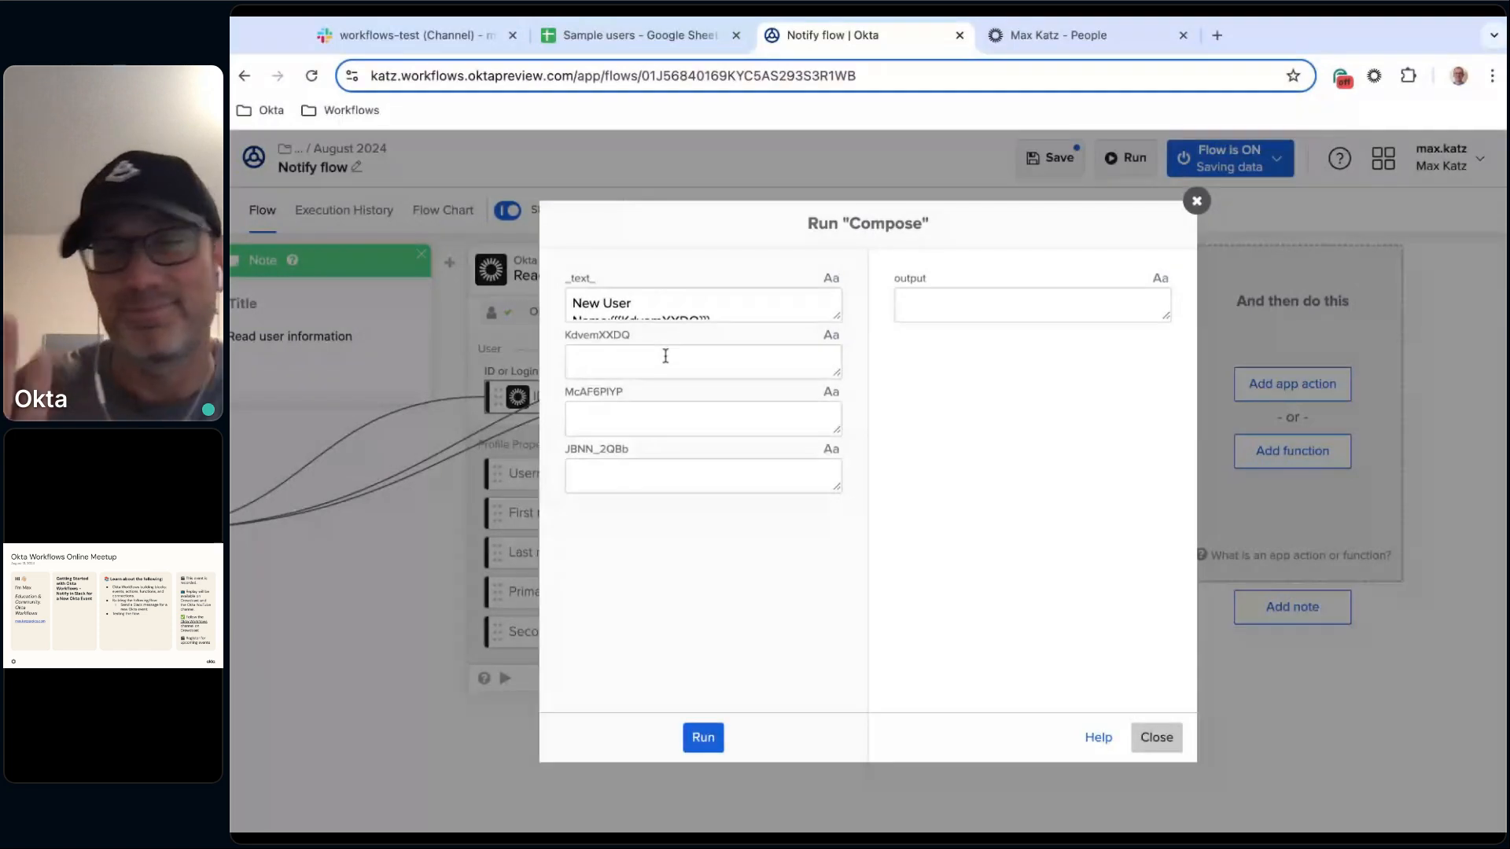
left_click(1156, 737)
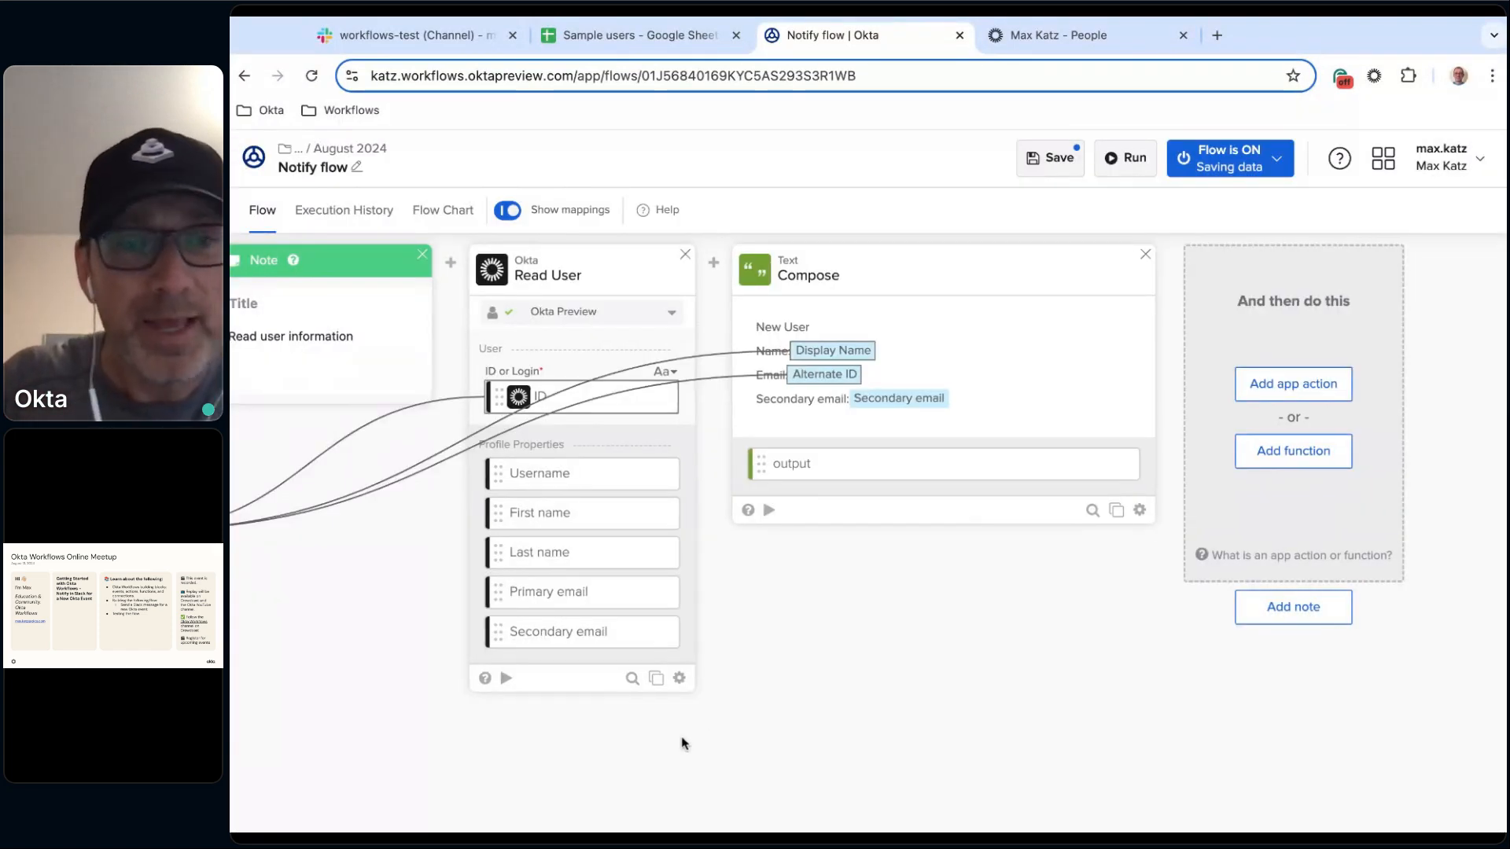
Open the Read User card's help and review its input and output descriptions.
scroll(904, 672, "left", 2)
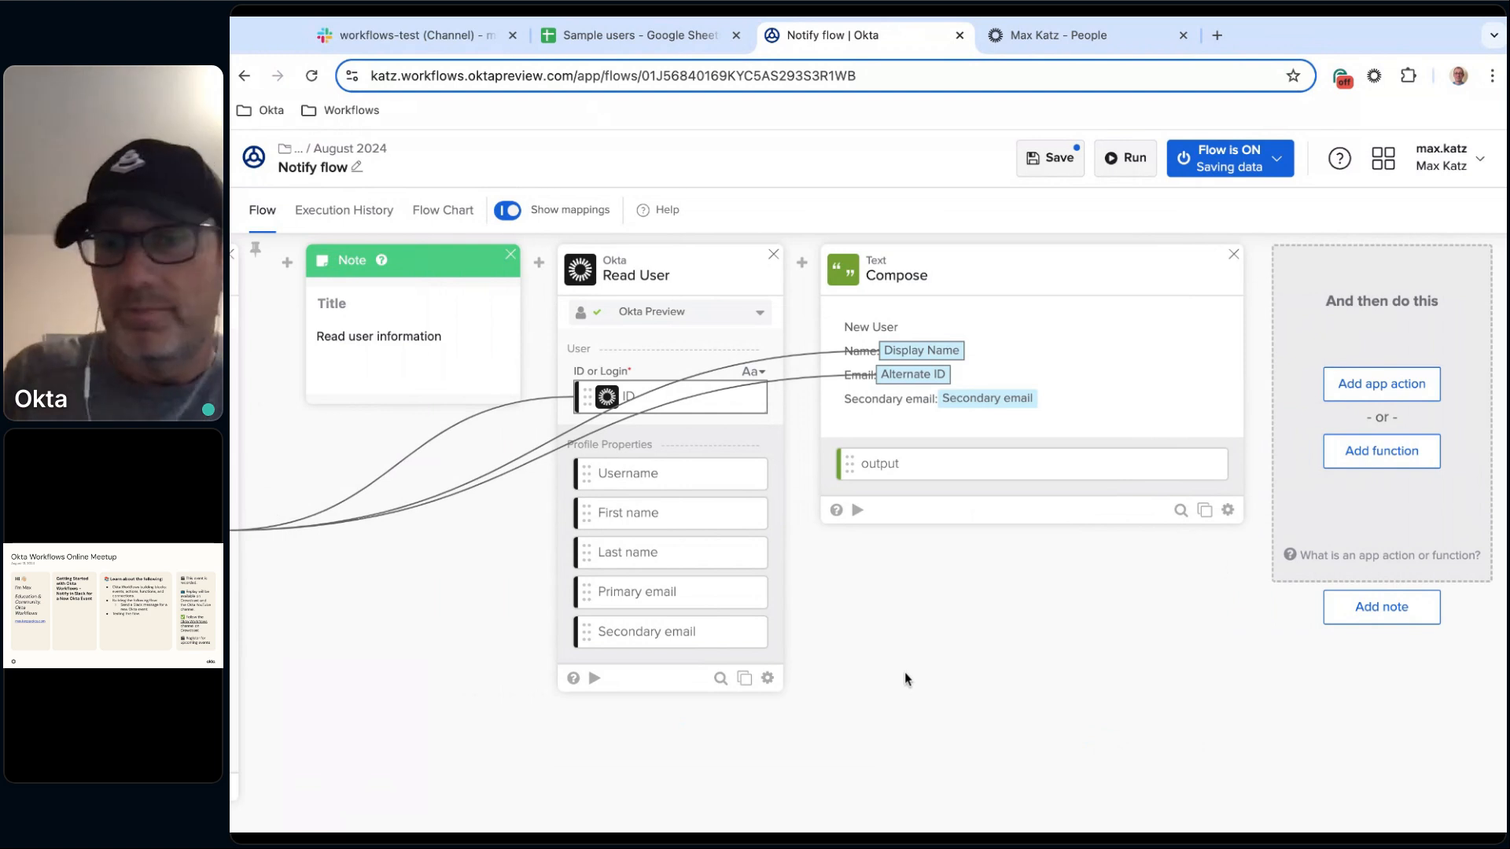
left_click(768, 680)
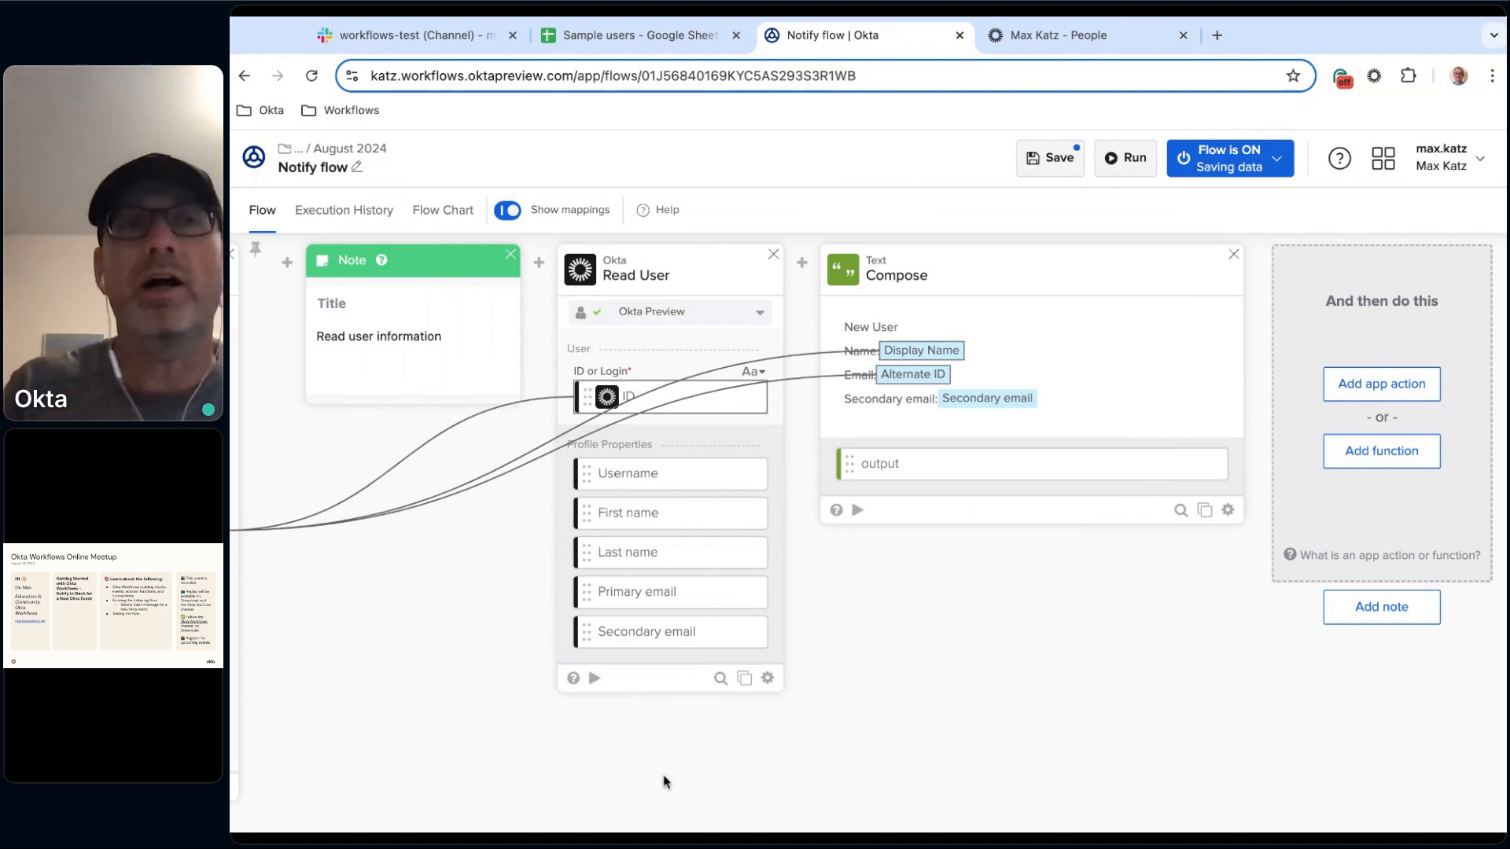
left_click(573, 678)
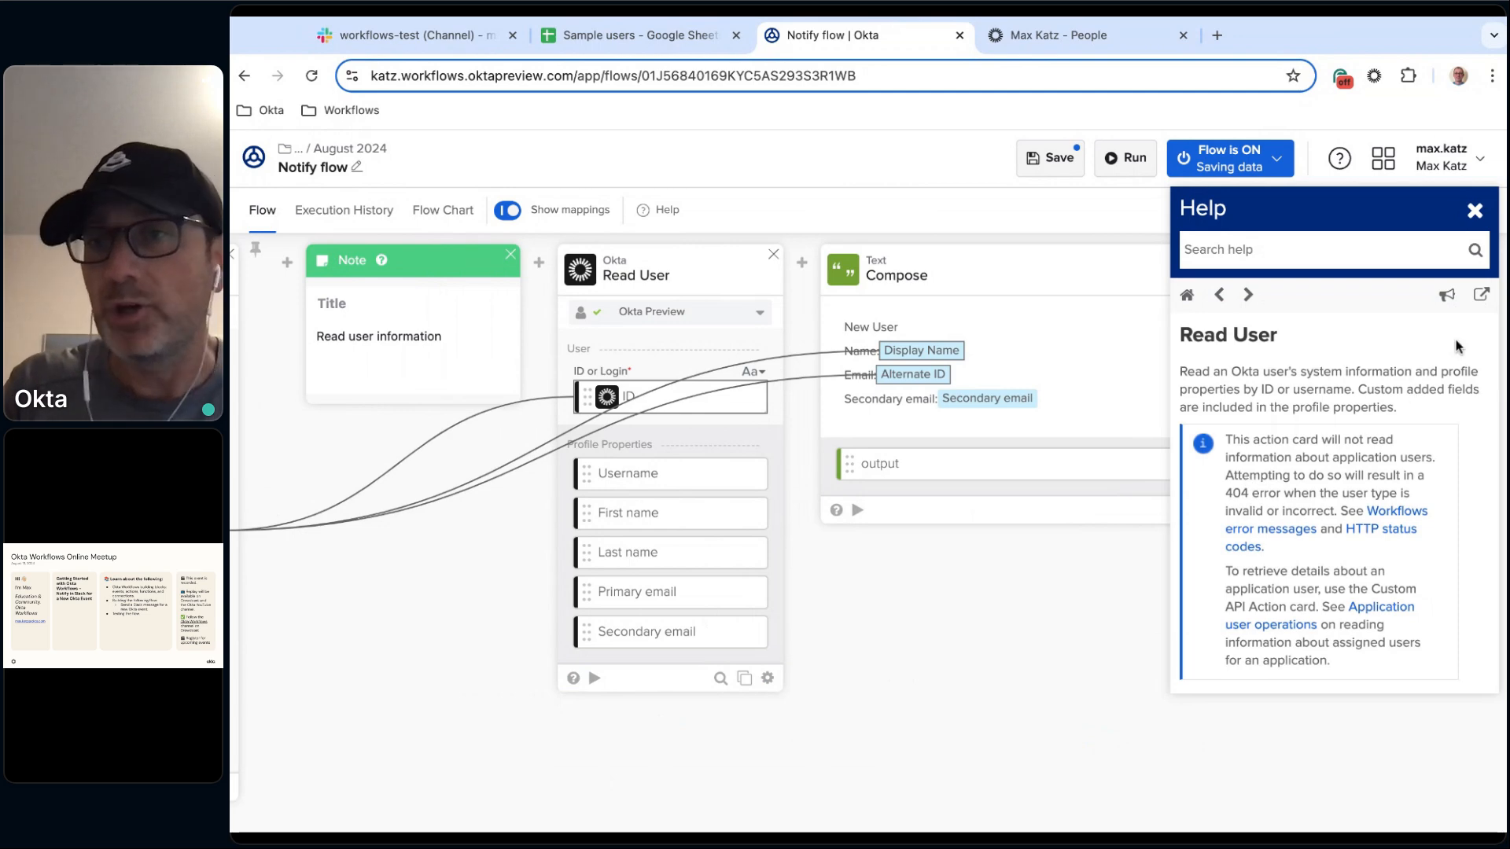
scroll(1356, 412, "down", 1)
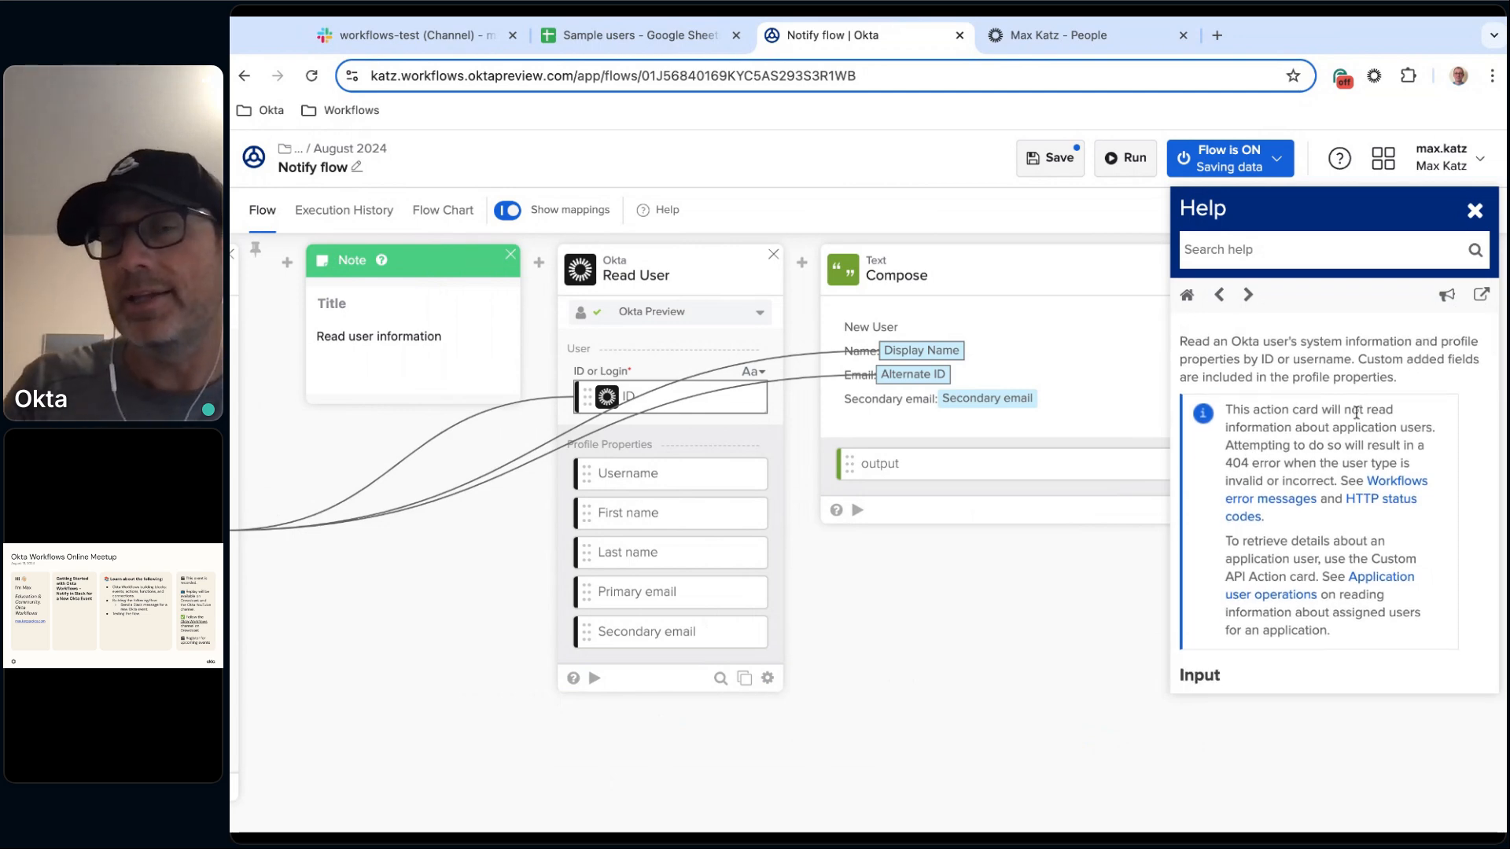
scroll(1202, 548, "down", 8)
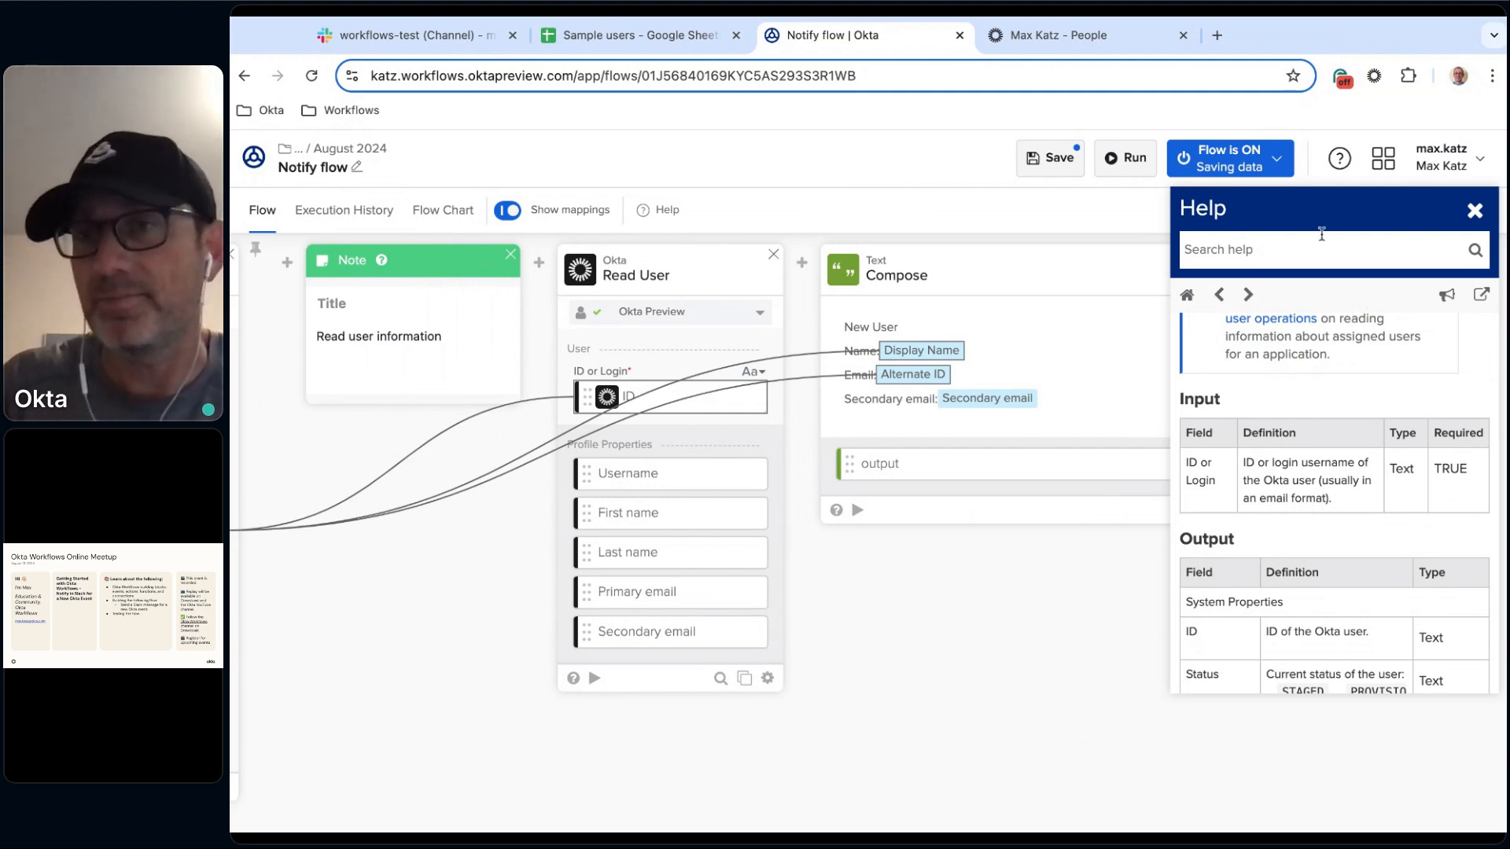
left_click(1474, 211)
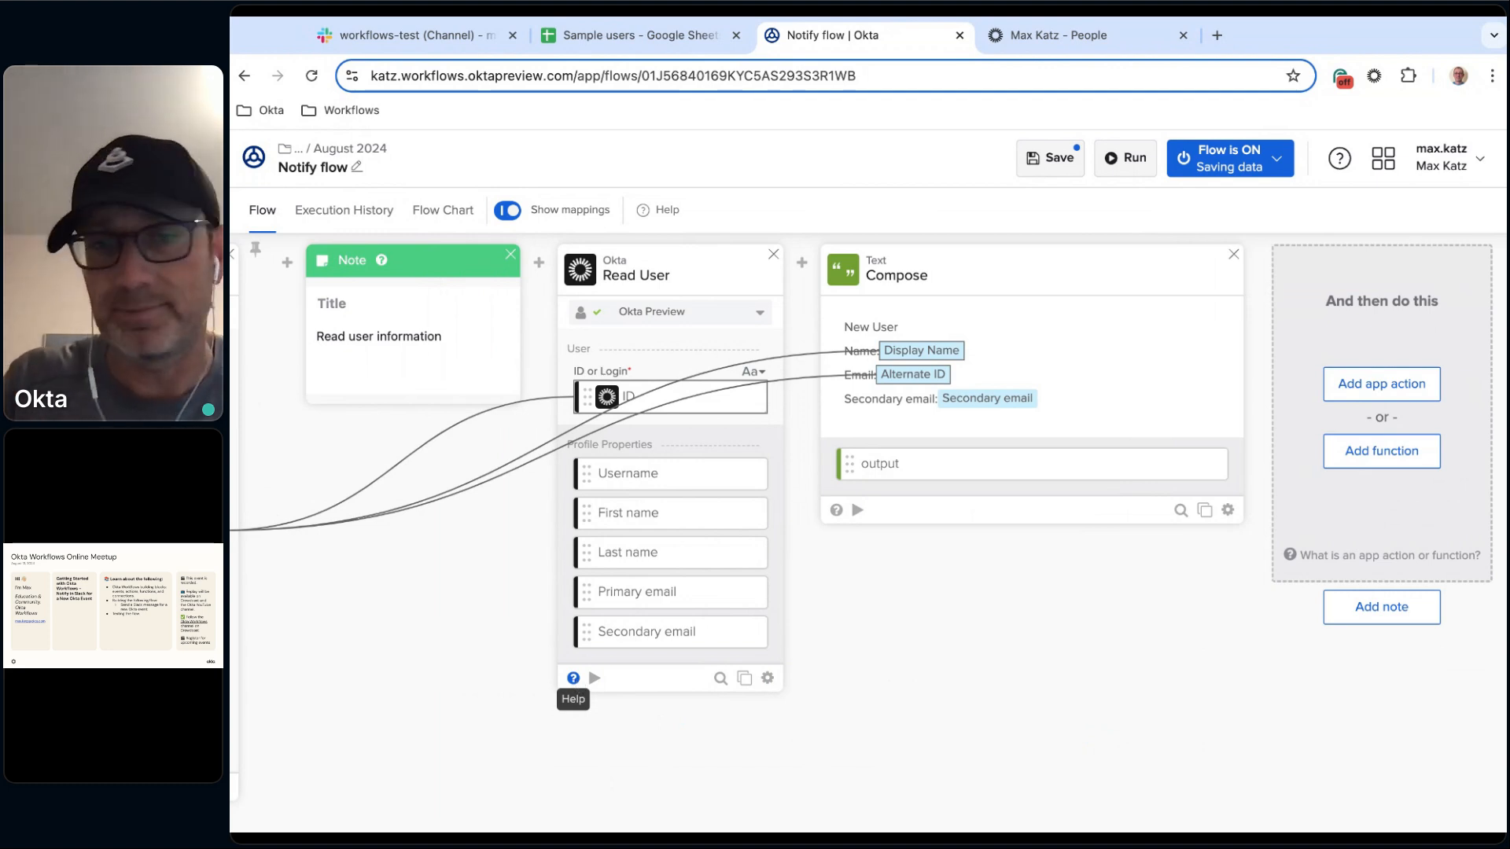
Add a Slack Send Message to Channel action card after the Compose card.
scroll(968, 676, "right", 3)
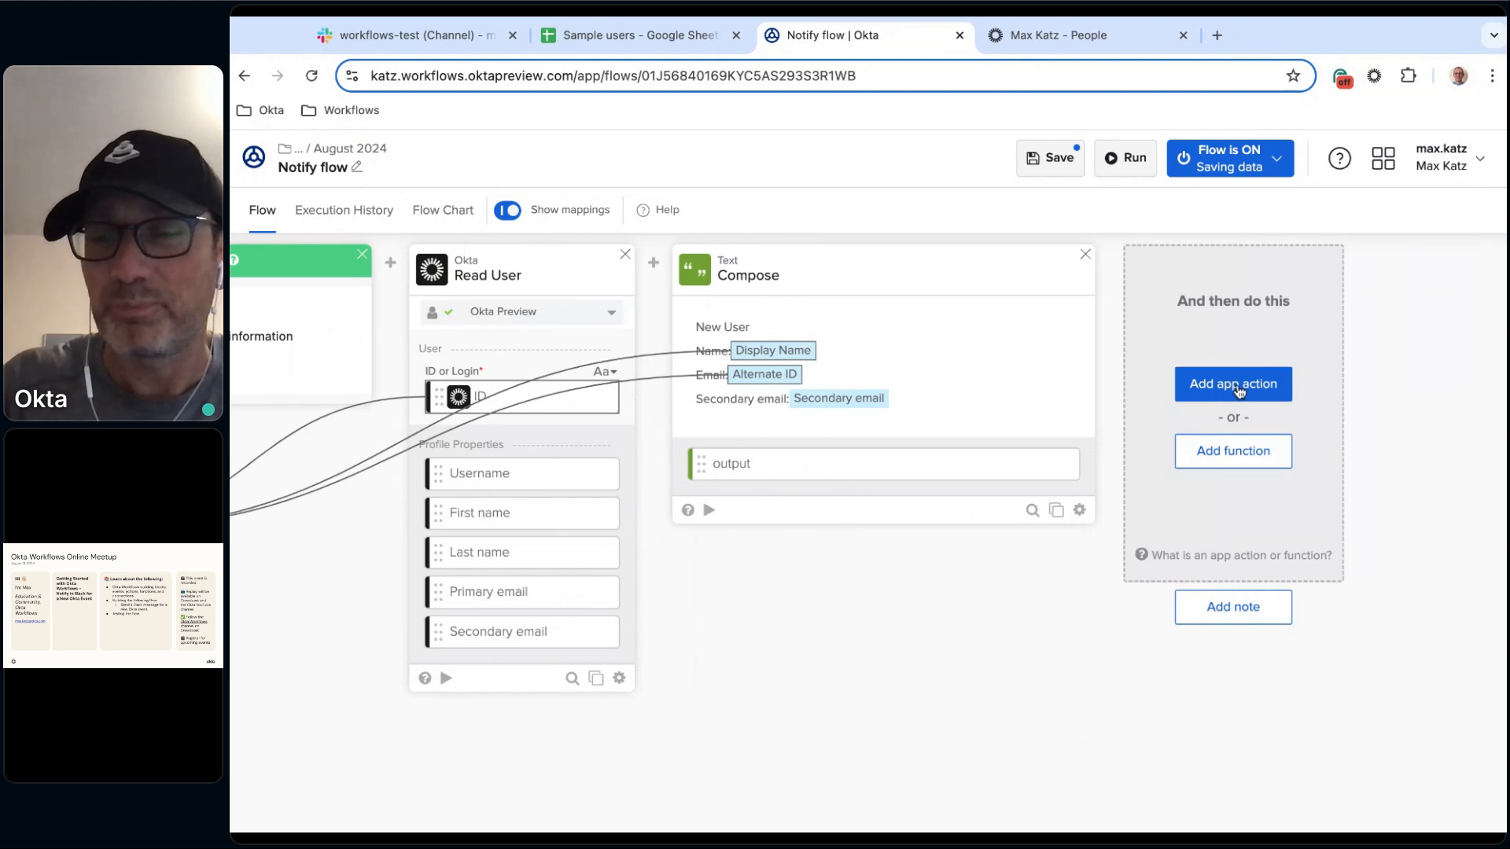
scroll(1022, 566, "right", 2)
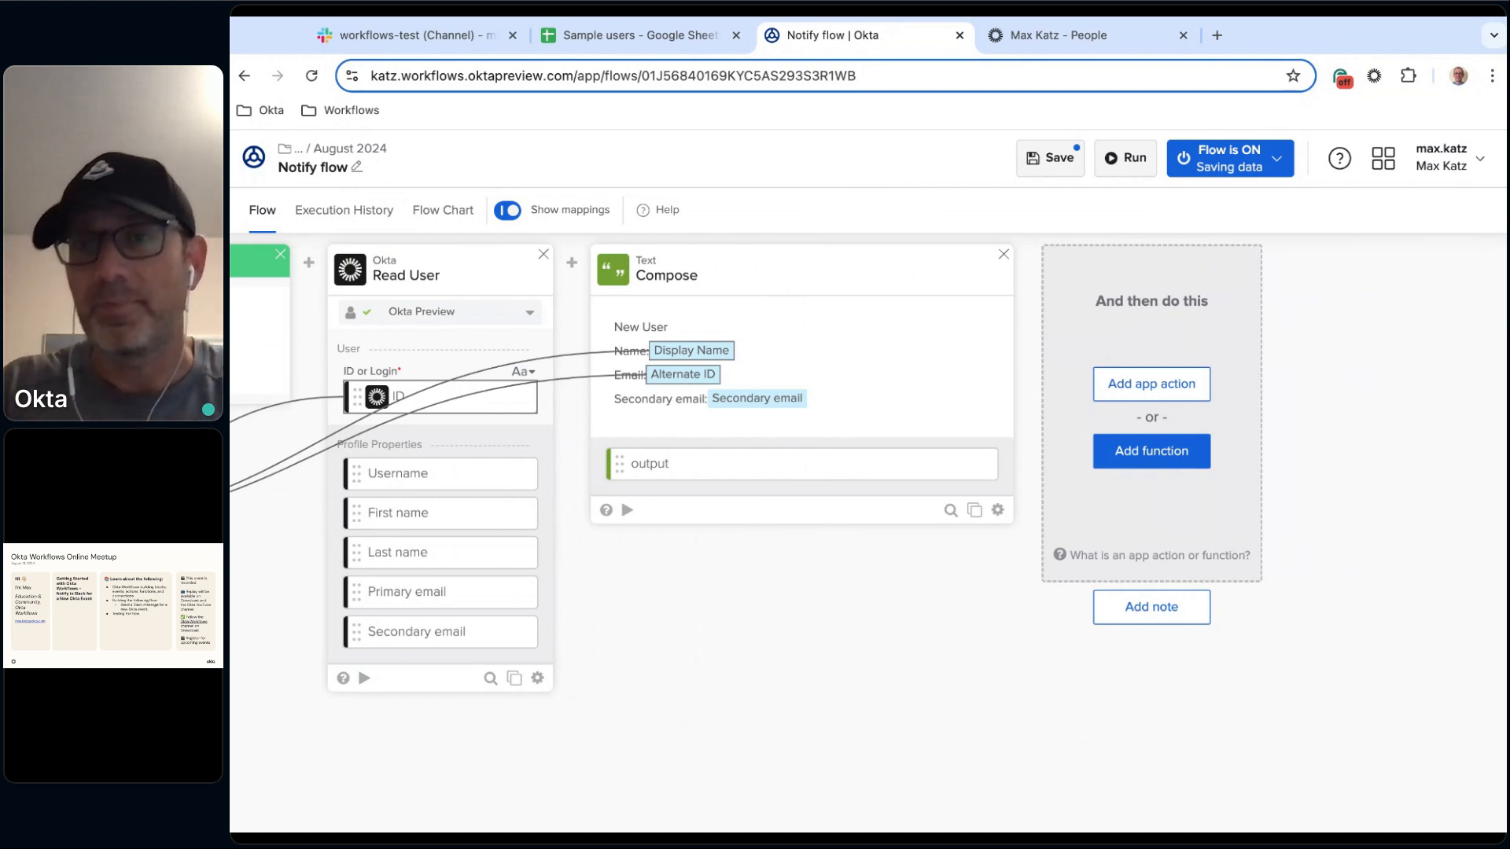
left_click(1159, 393)
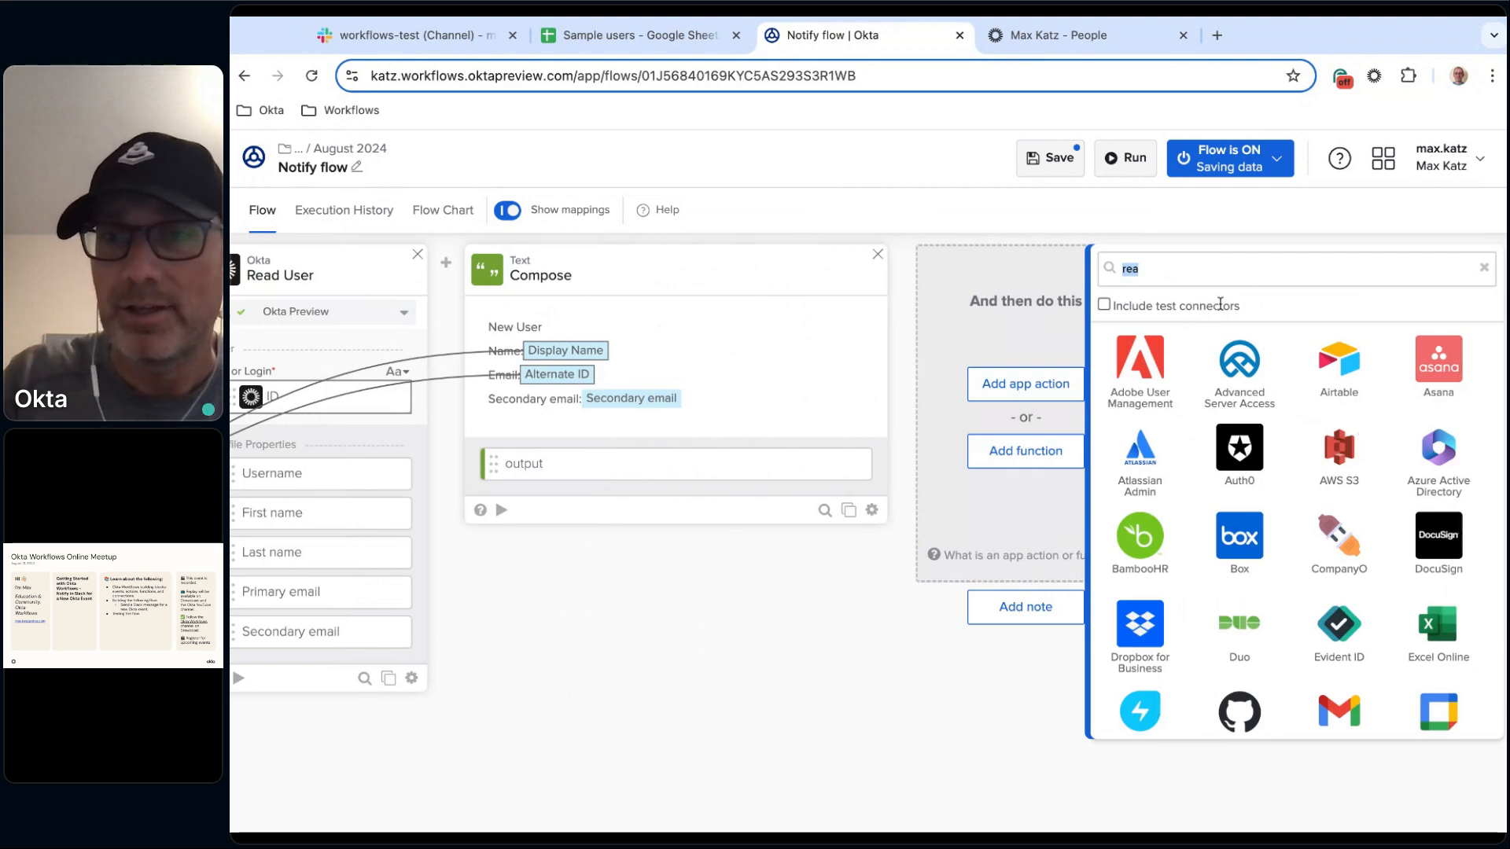
key("BackSpace")
scroll(1350, 496, "down", 3)
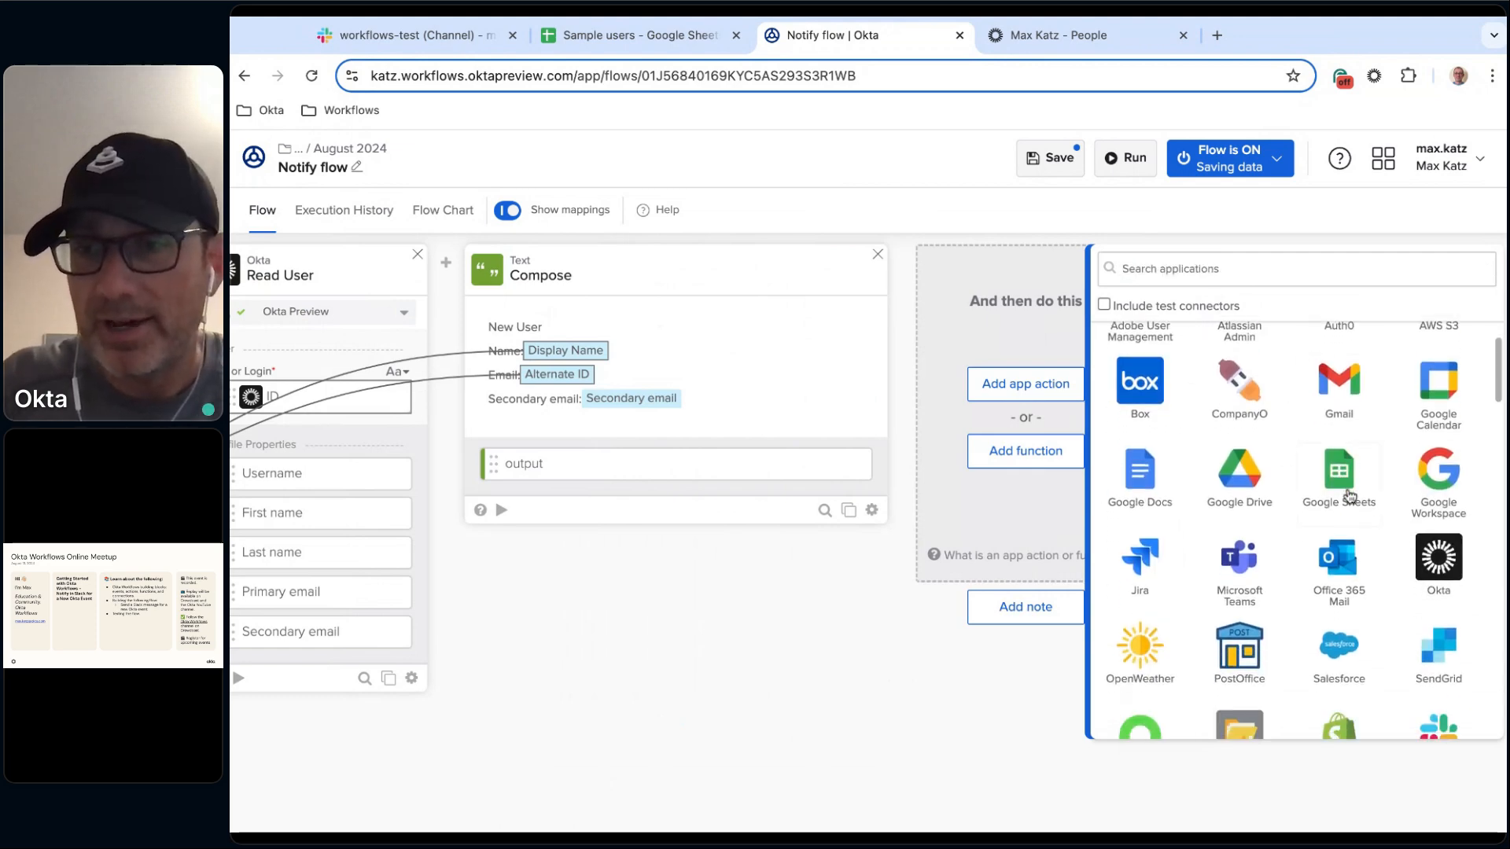
scroll(1349, 496, "down", 2)
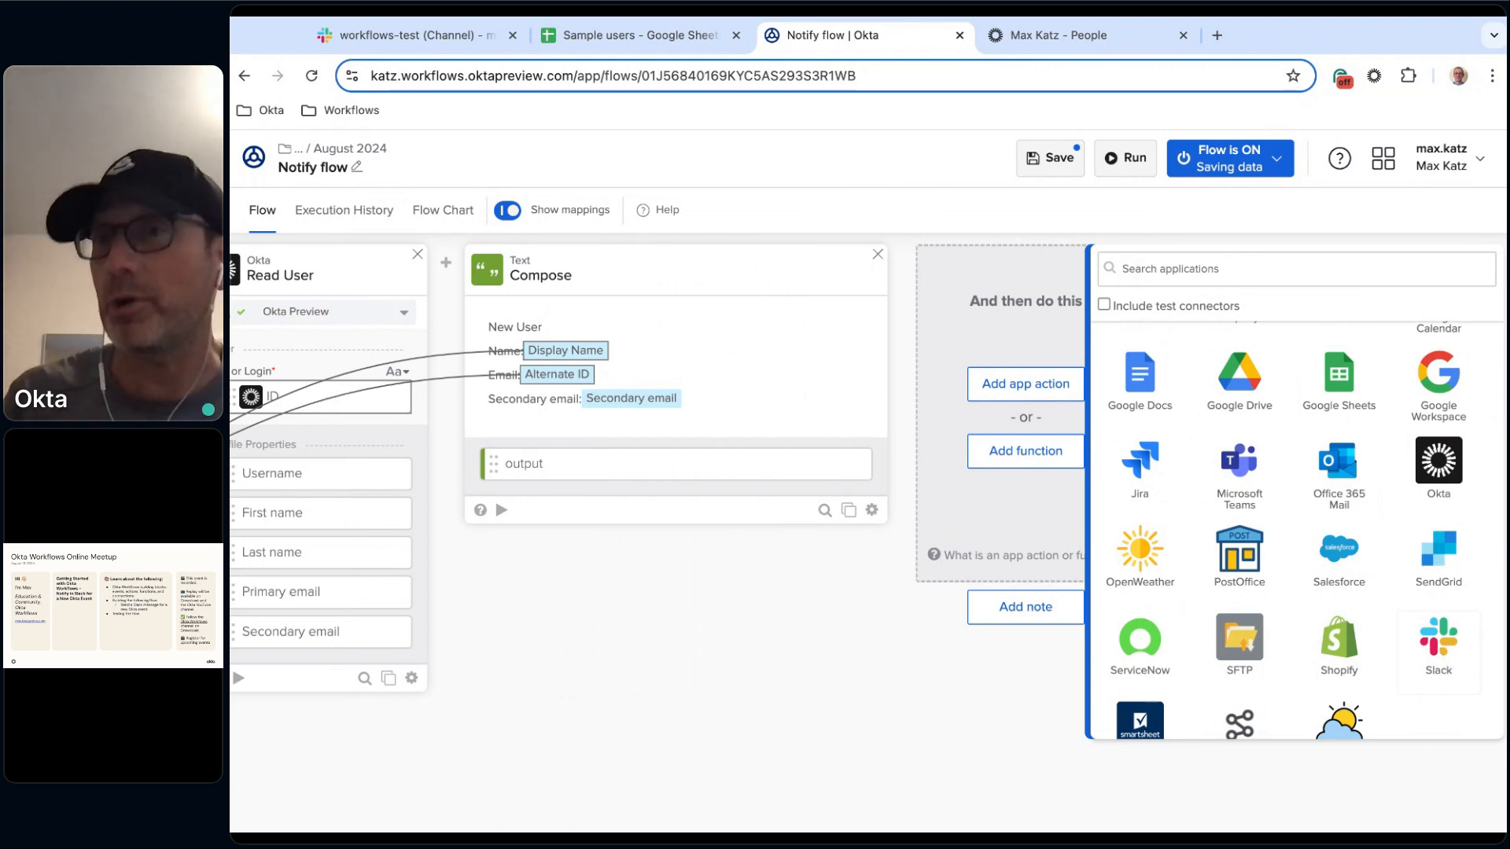
left_click(1440, 634)
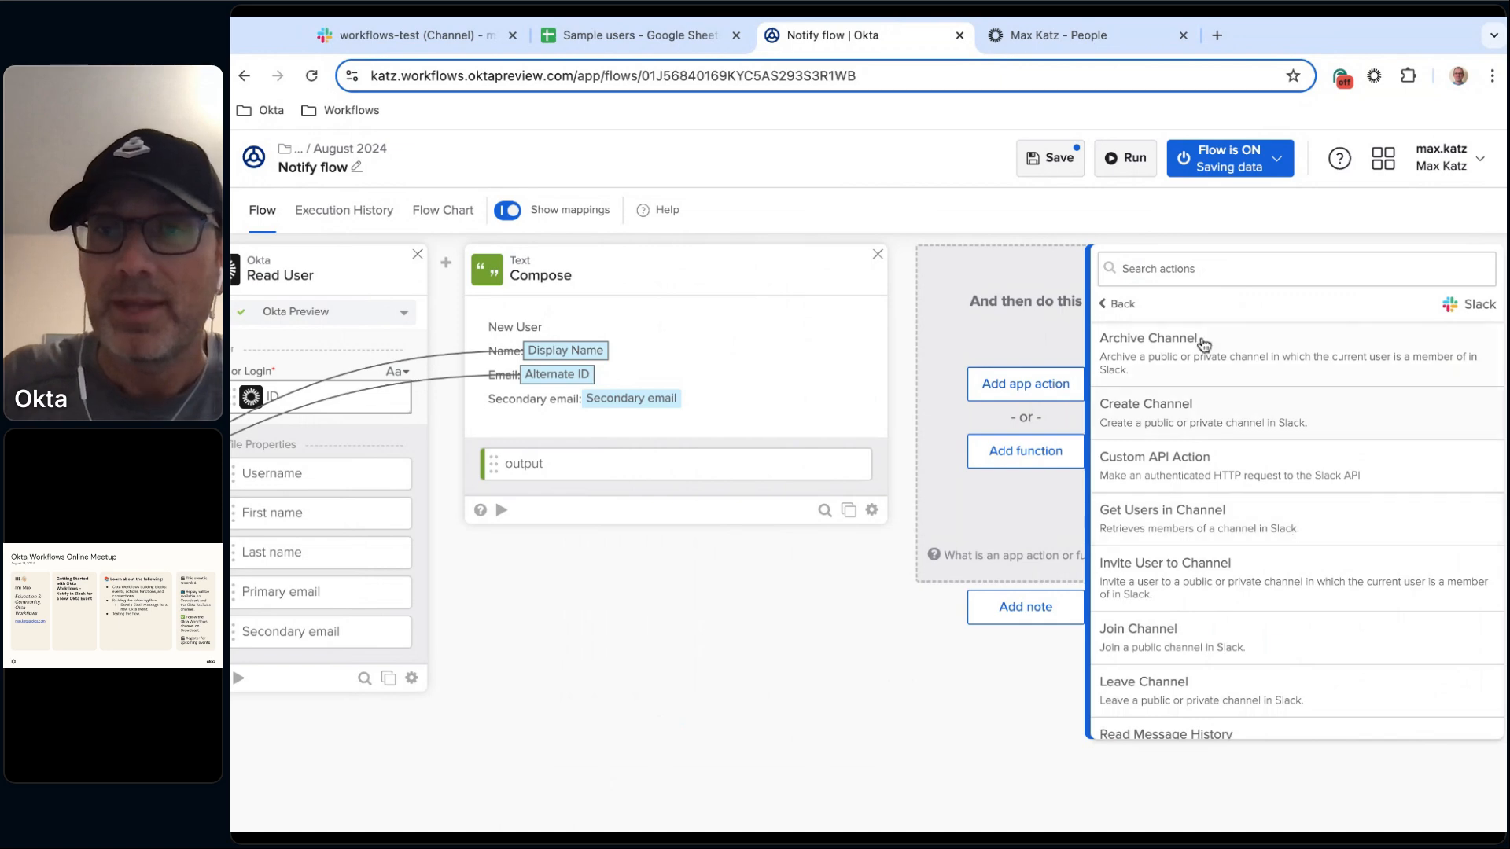
scroll(1221, 400, "down", 5)
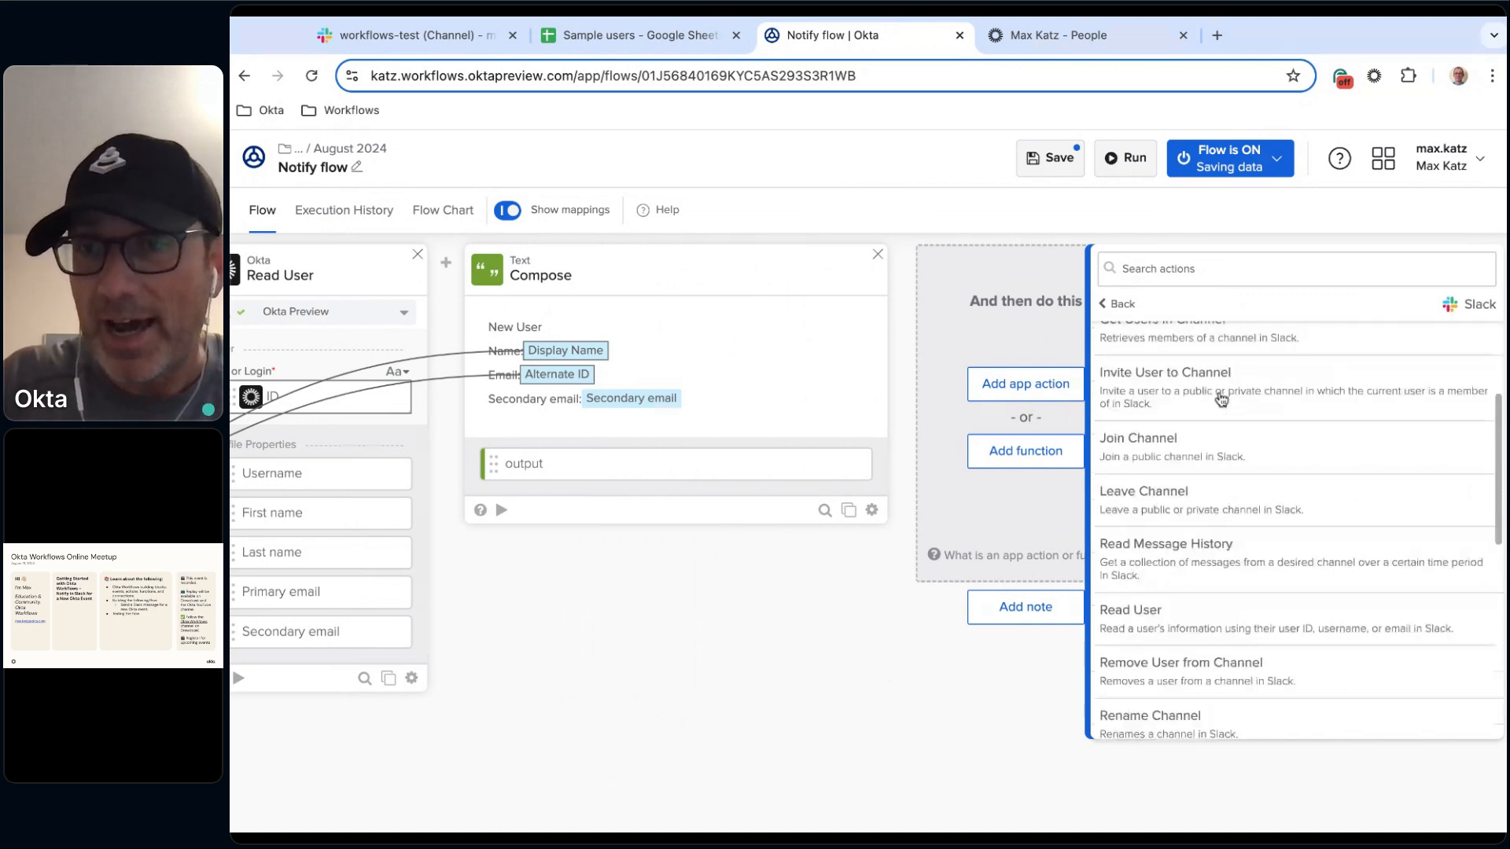
scroll(1220, 400, "down", 4)
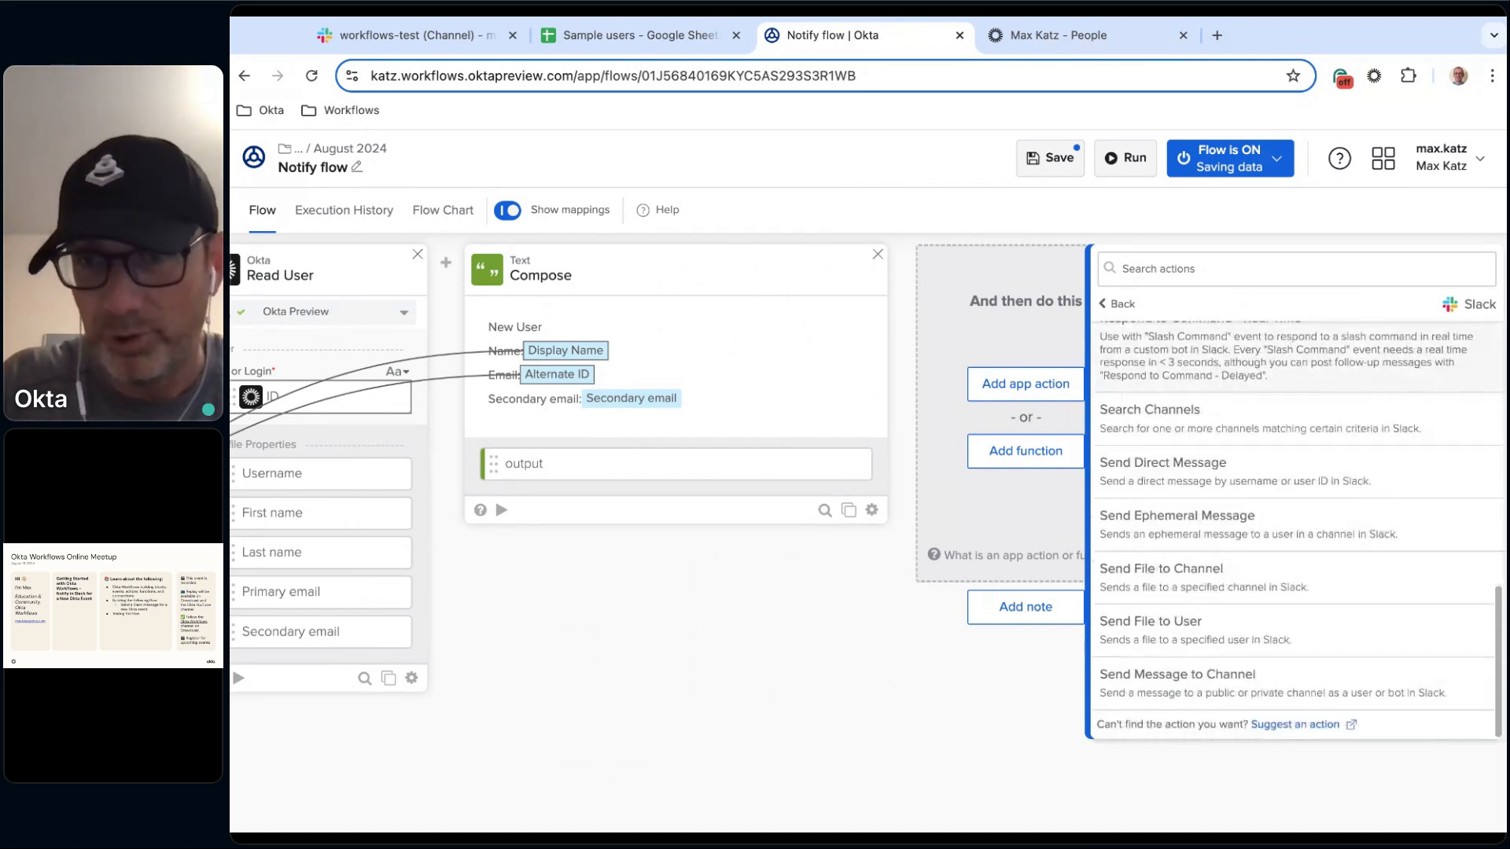
left_click(1236, 697)
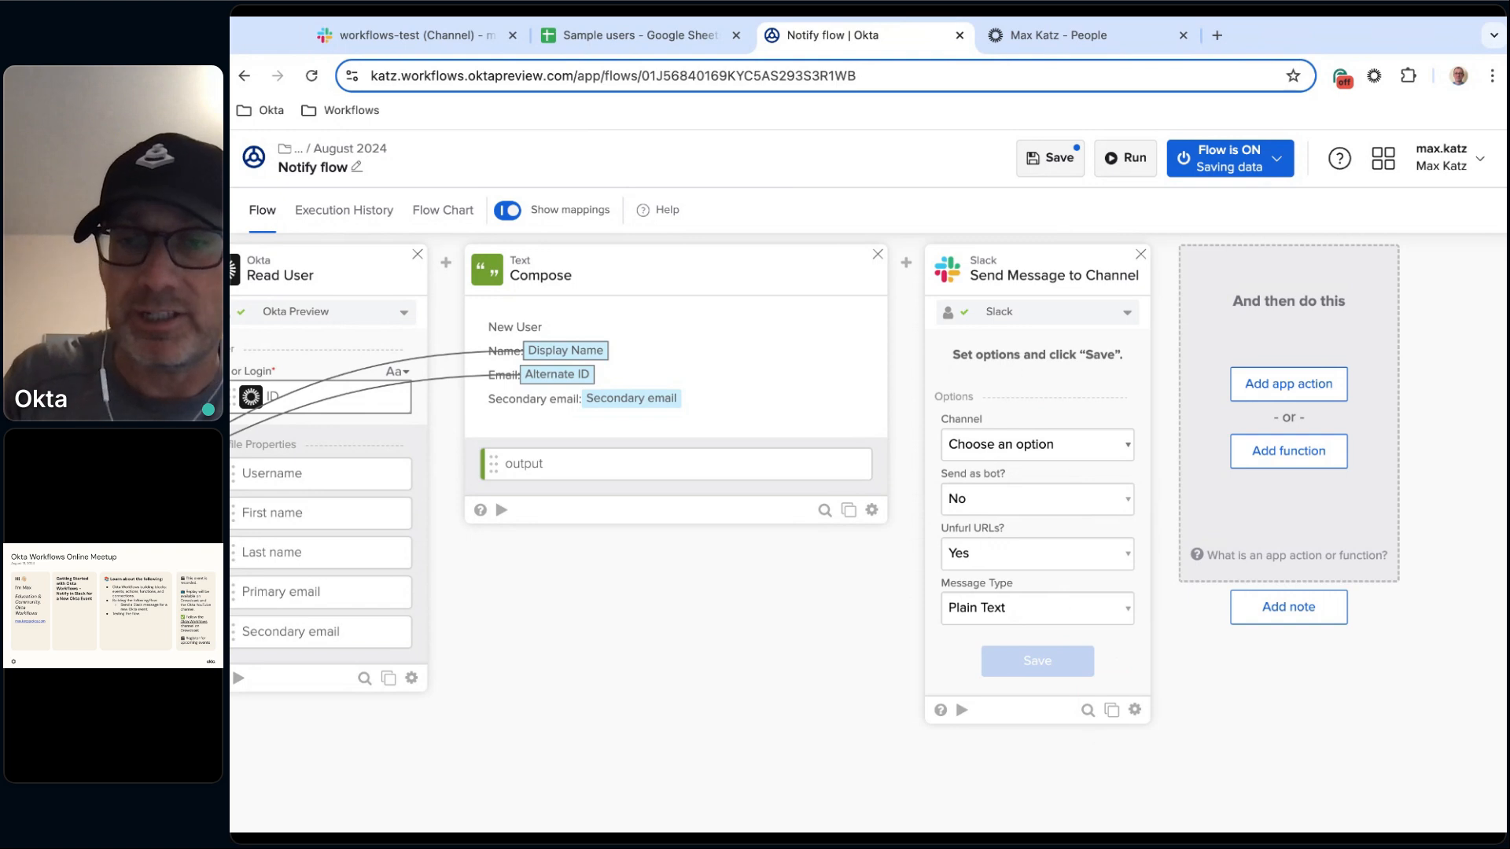
Set the Slack card's channel to workflows-test and save its options and default fields.
left_click(1014, 584)
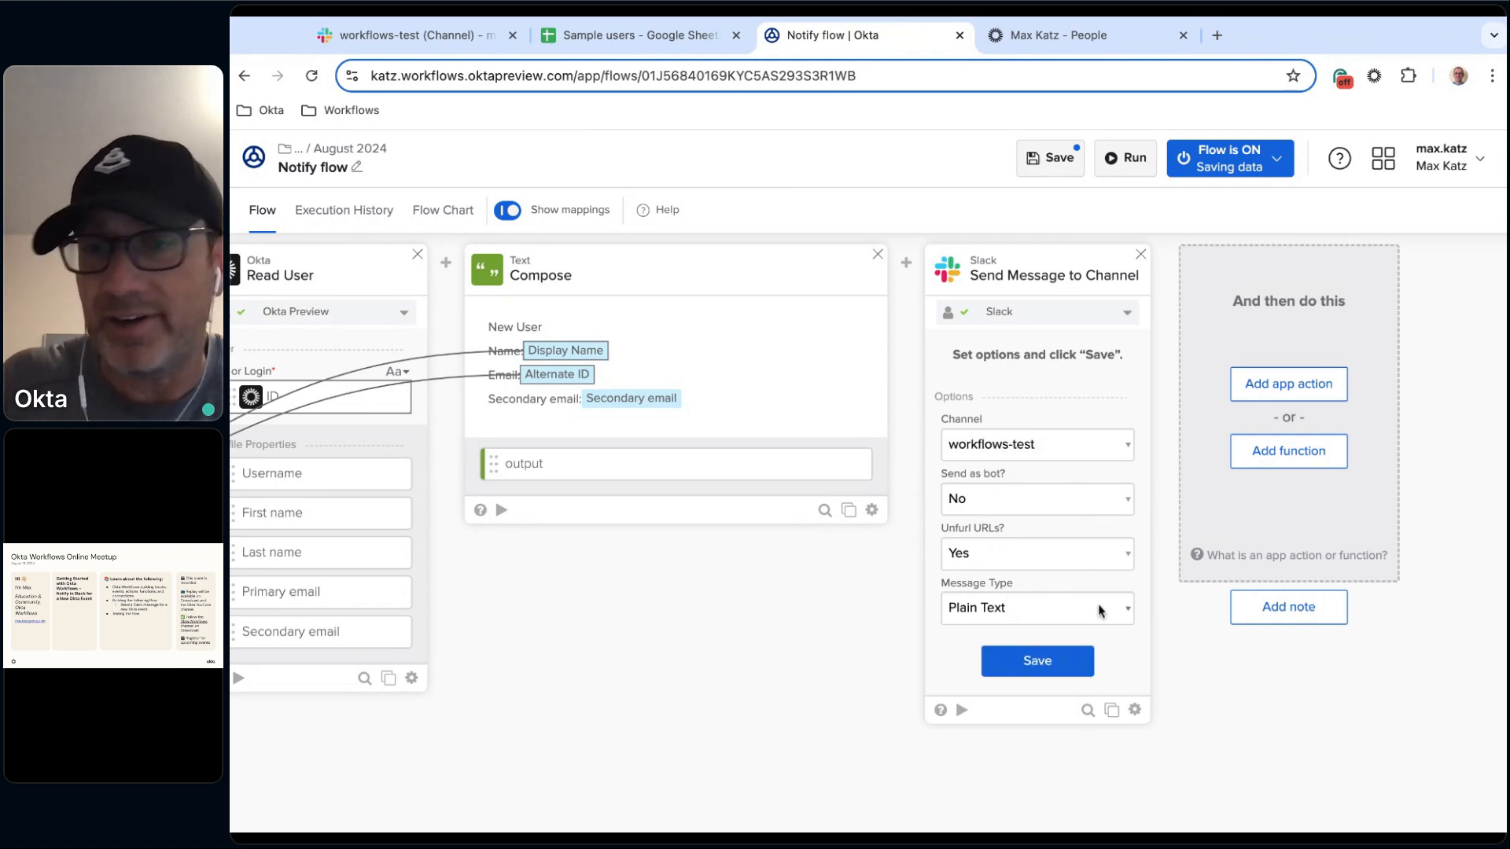
left_click(1048, 667)
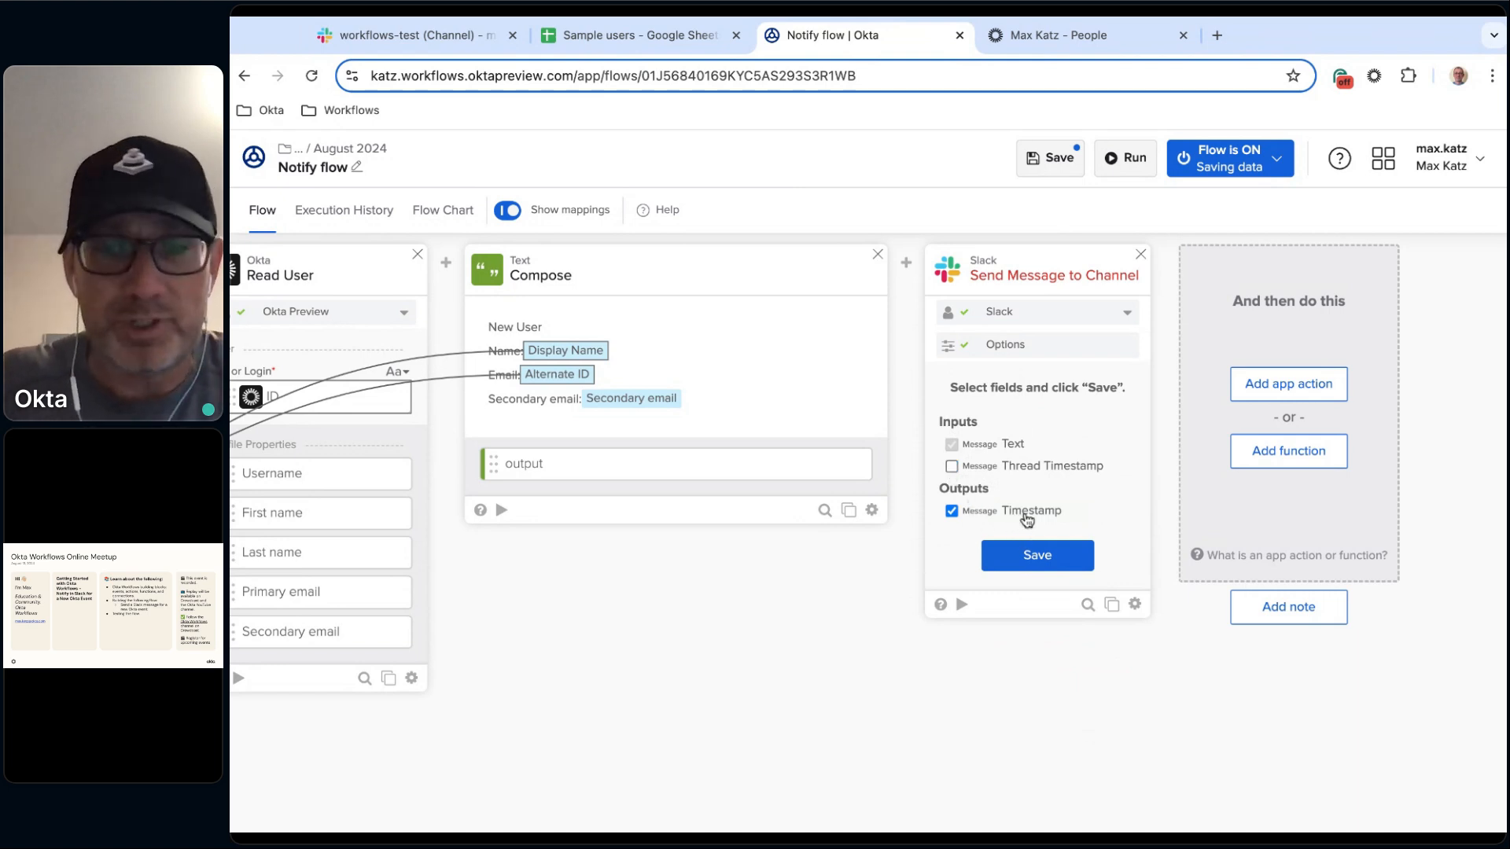
left_click(1036, 555)
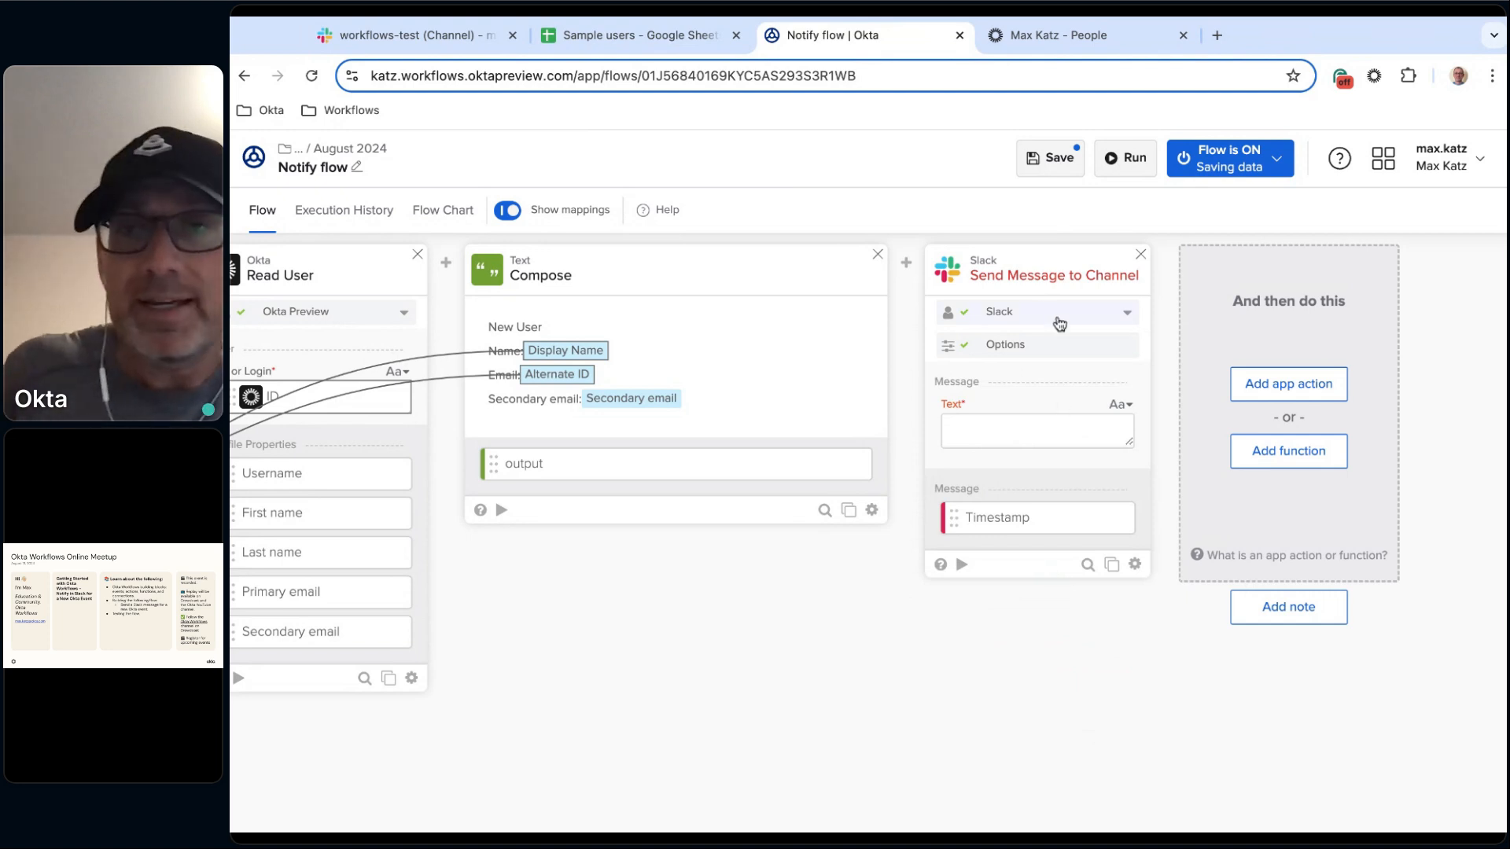
Create a new Slack connection for the Slack card named Slack 2 with the description Connection Slack.
scroll(740, 526, "left", 3)
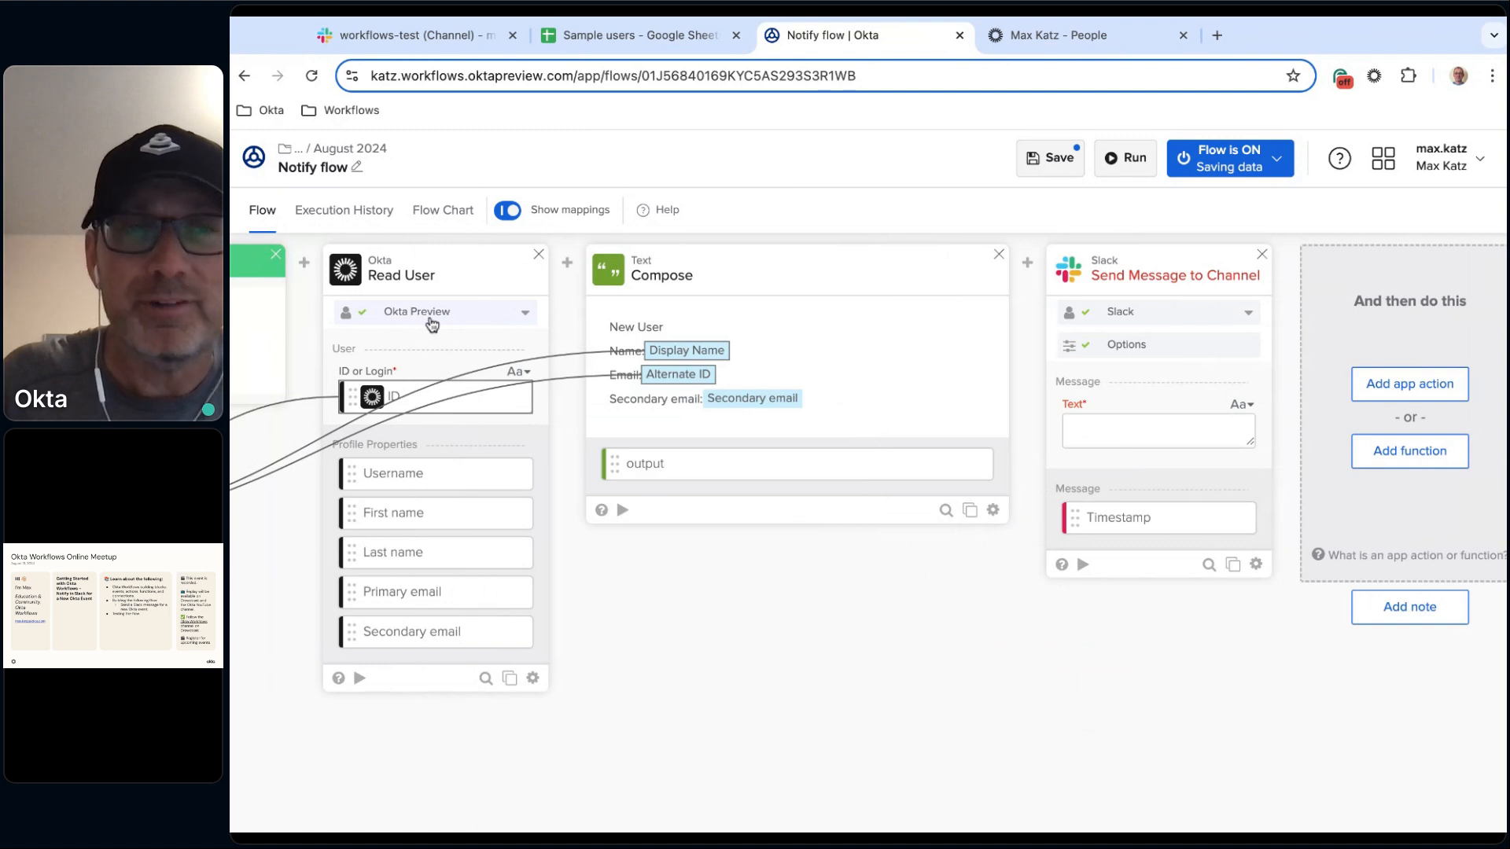
scroll(790, 550, "right", 3)
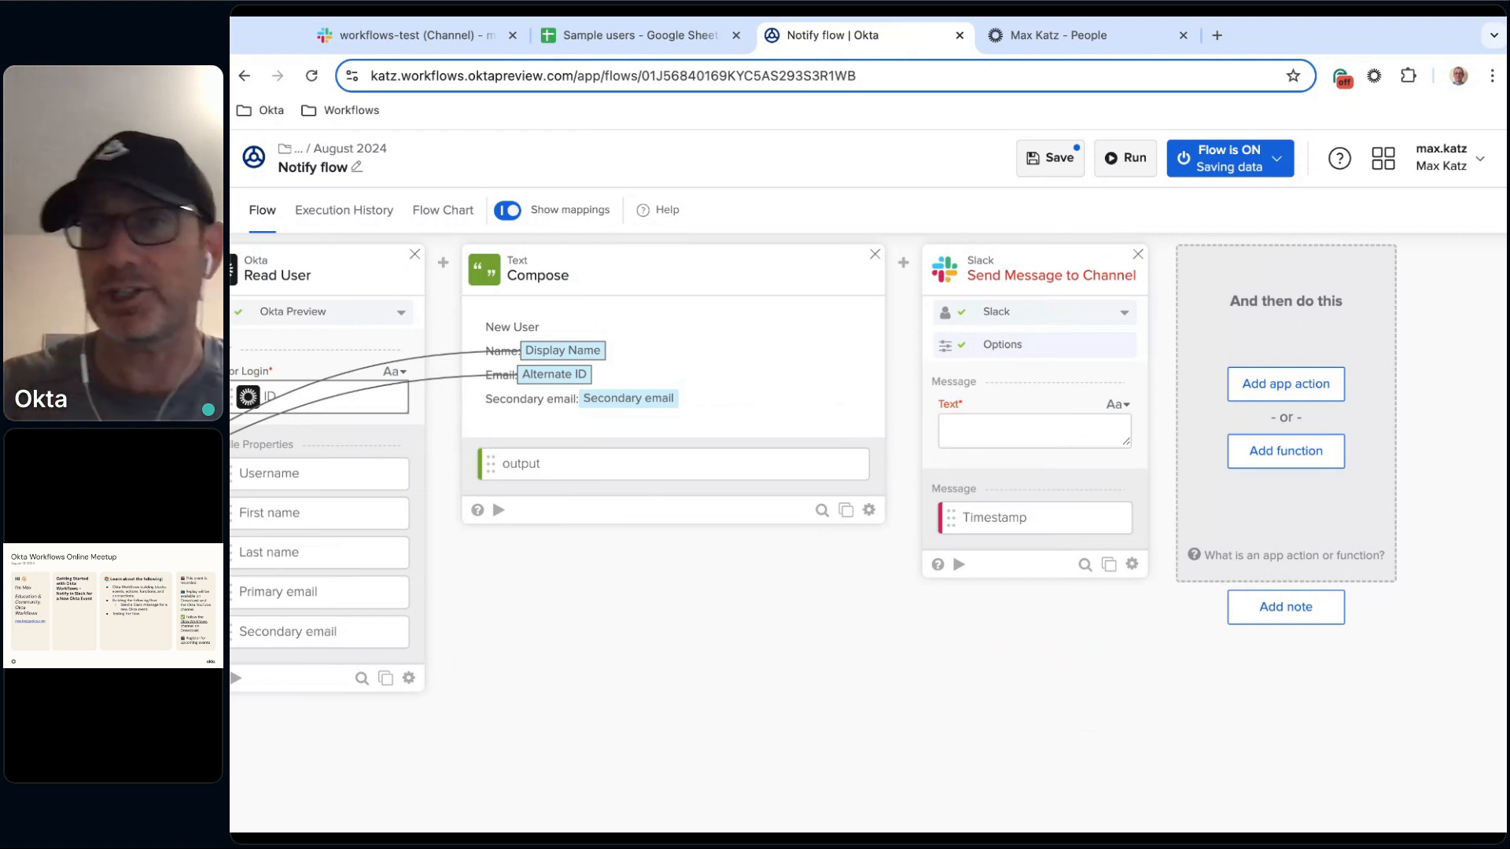
left_click(1125, 312)
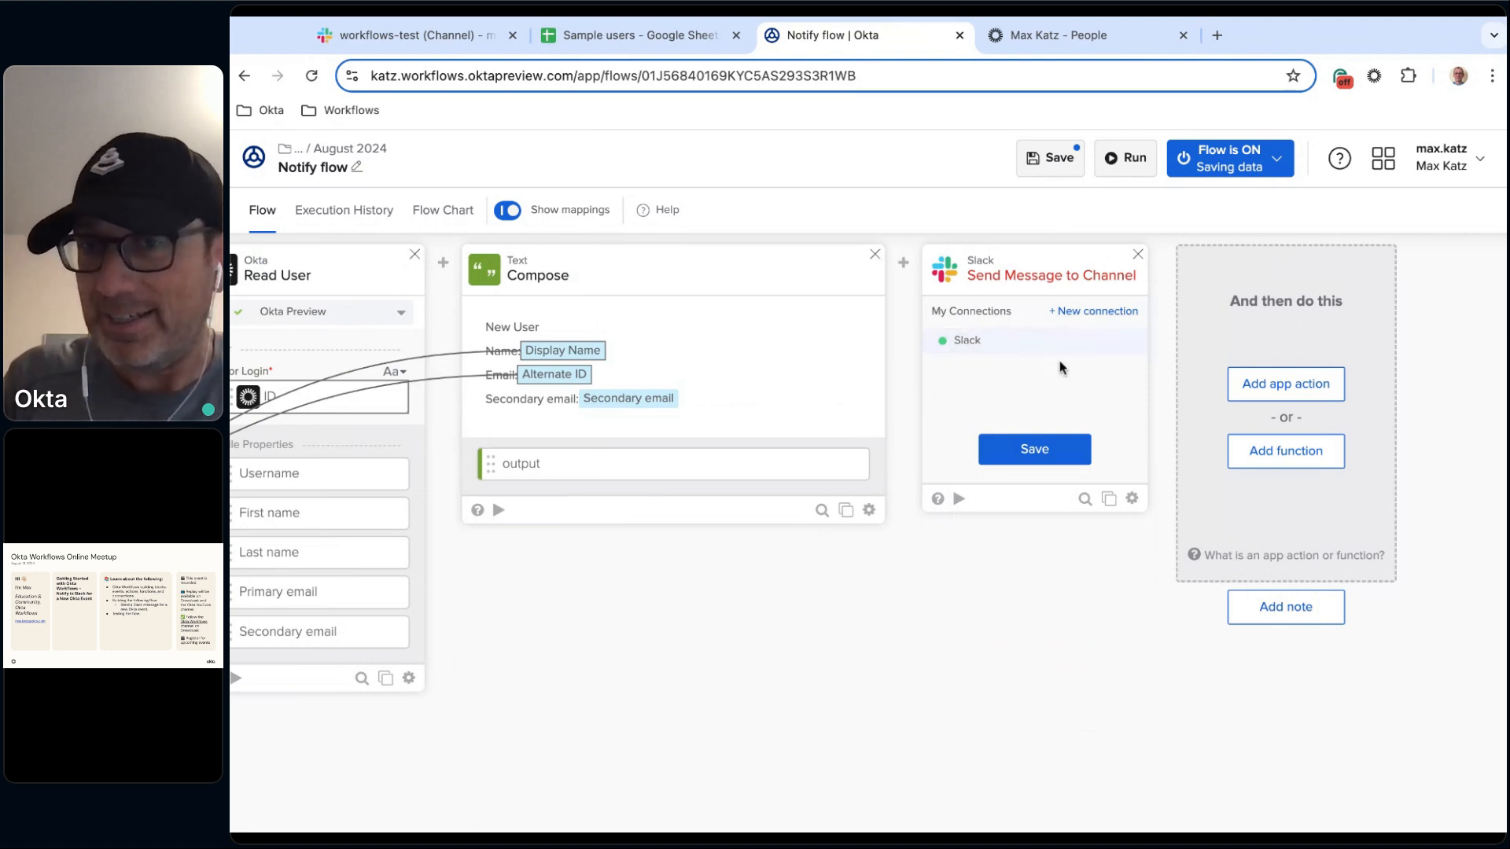
left_click(1107, 314)
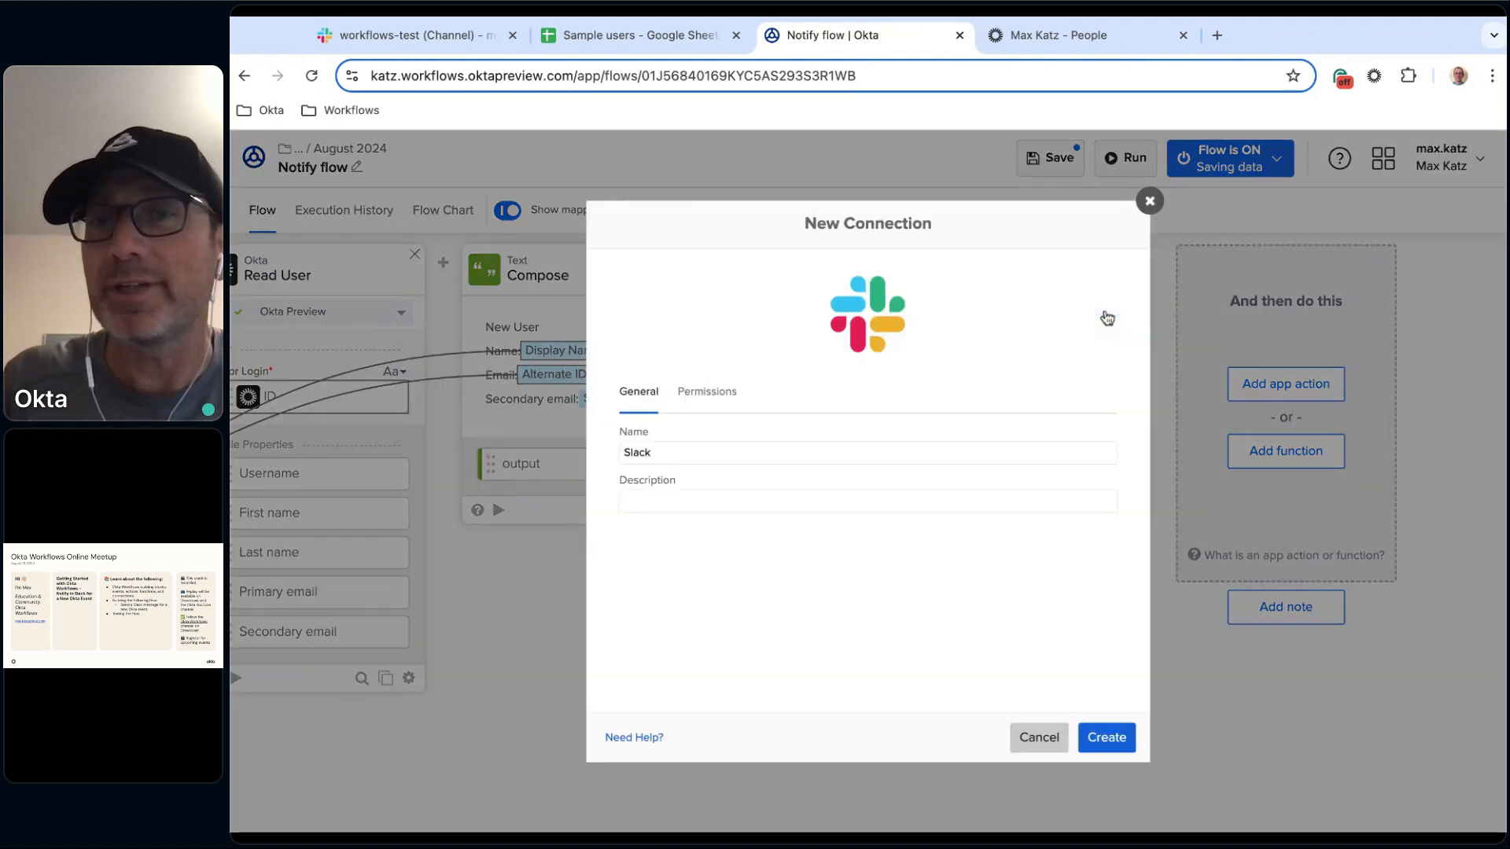
left_click(681, 502)
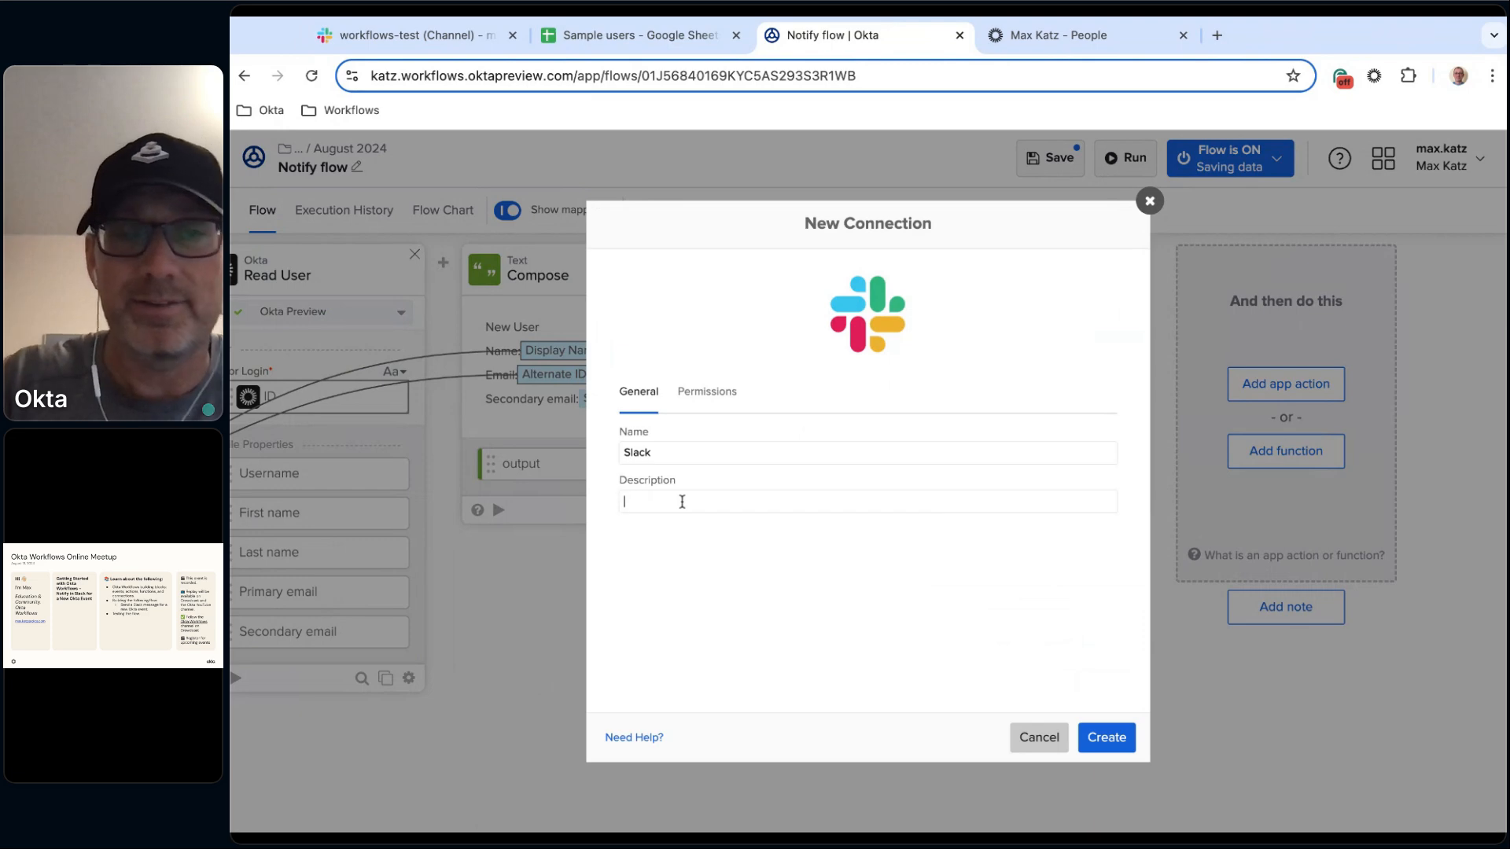
left_click(734, 457)
type("2")
left_click(714, 501)
type("qonnectin to")
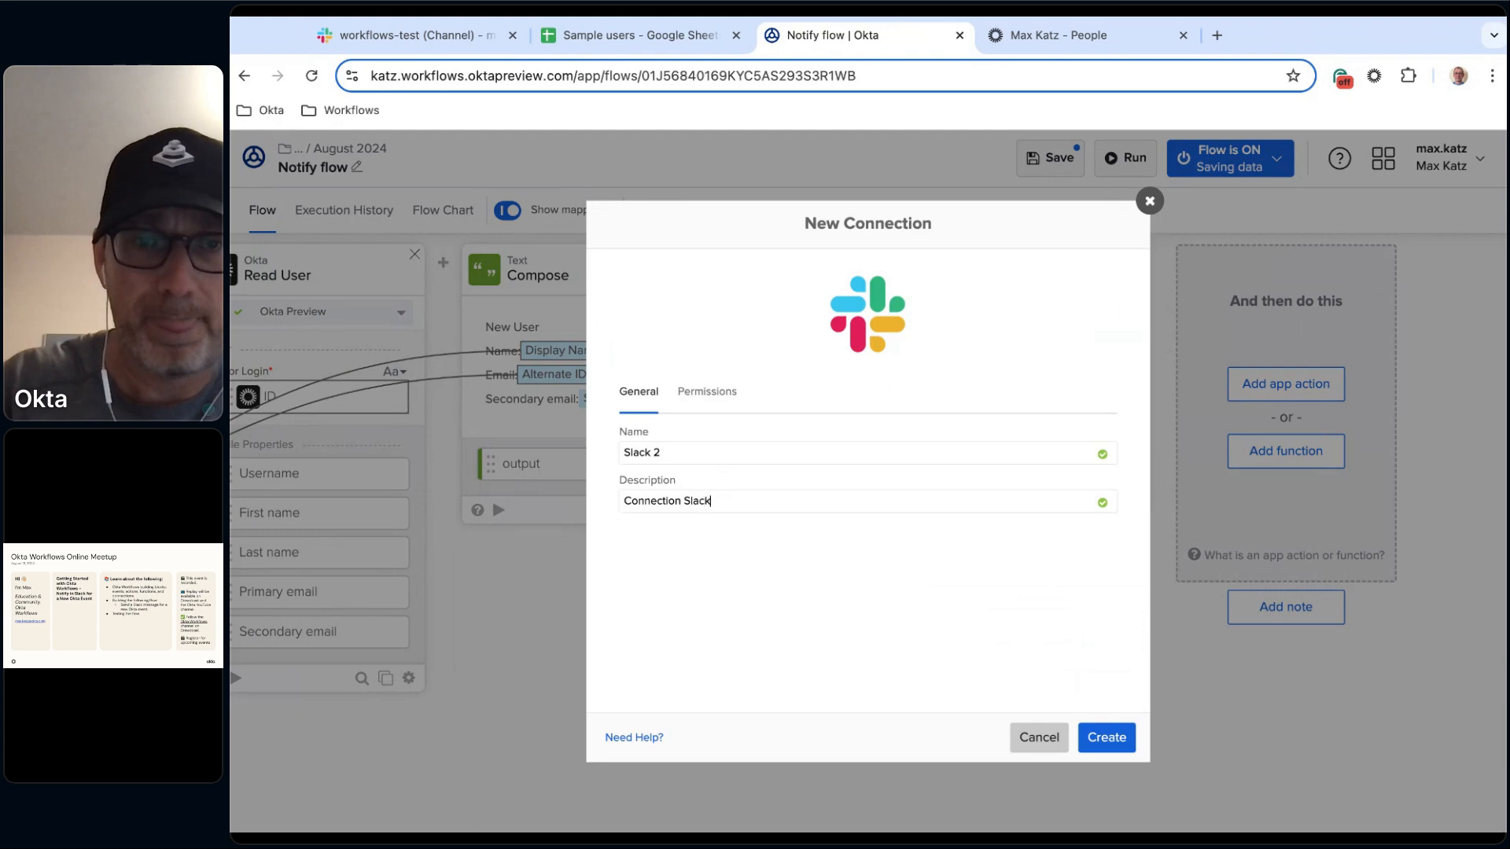
left_click(1109, 739)
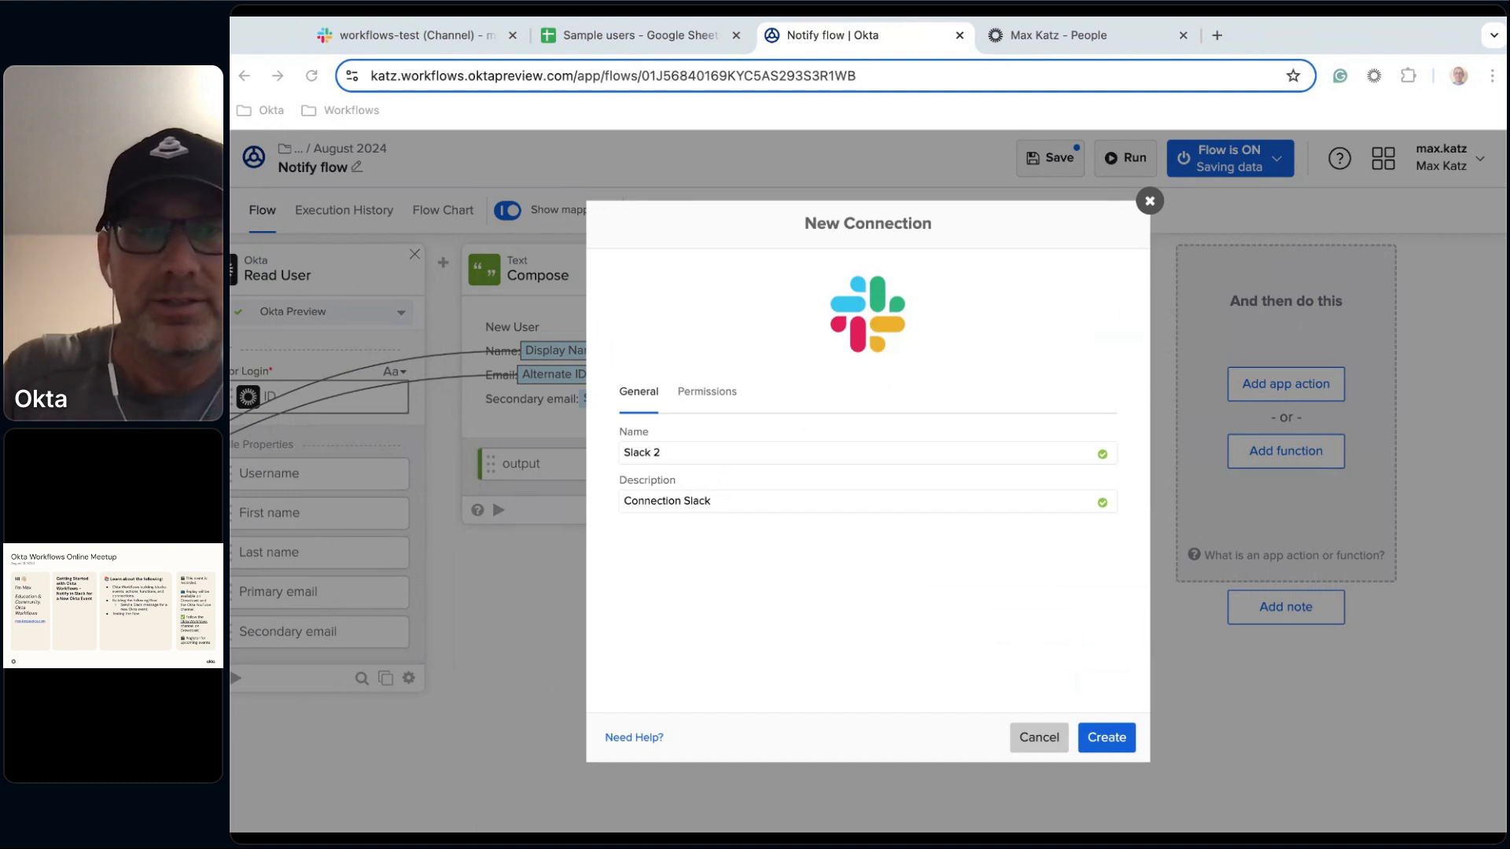
left_click(1109, 739)
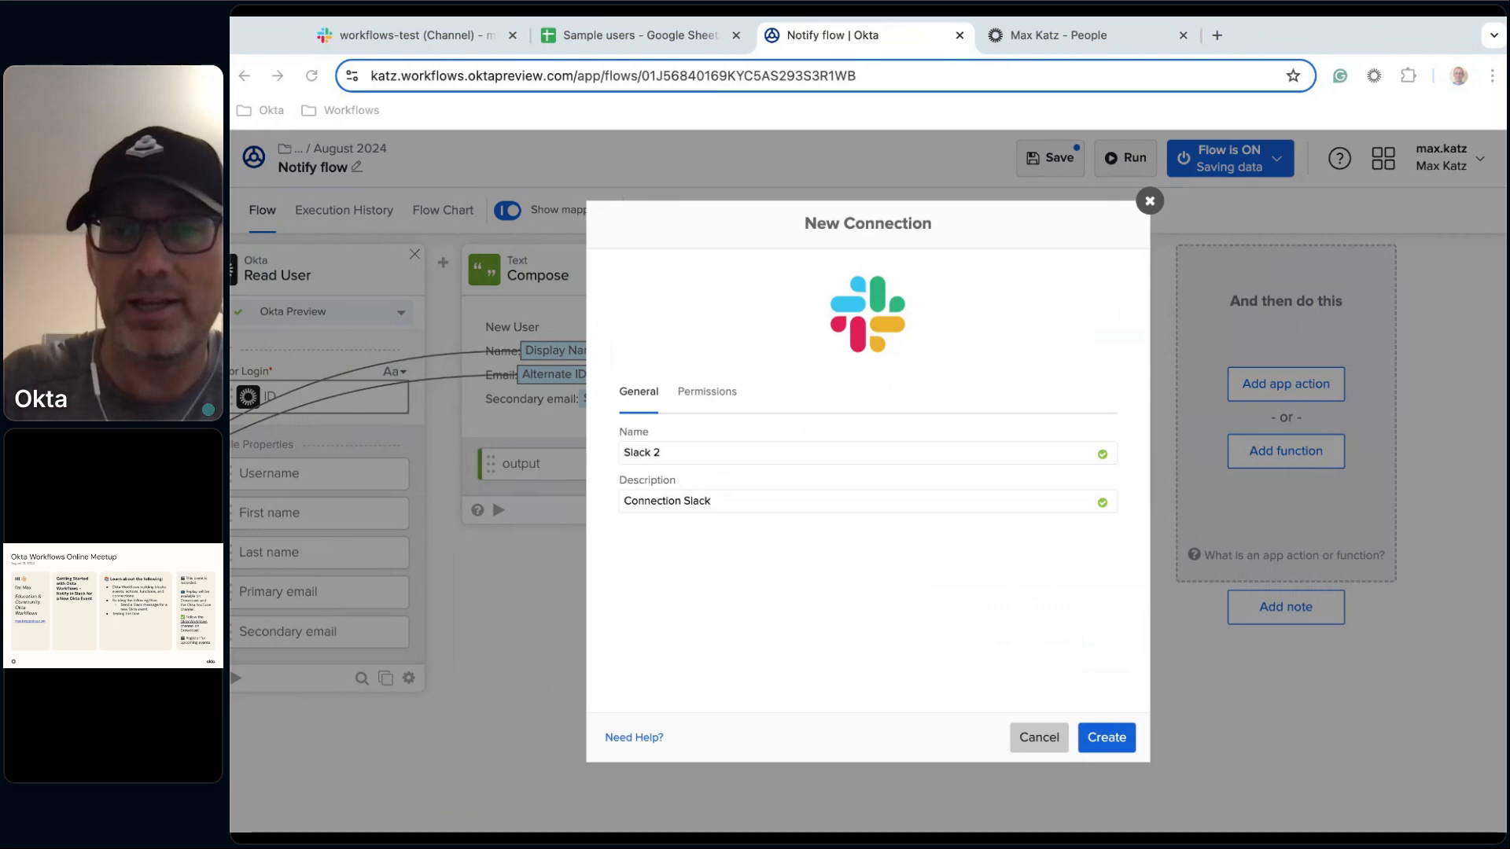
left_click(1106, 738)
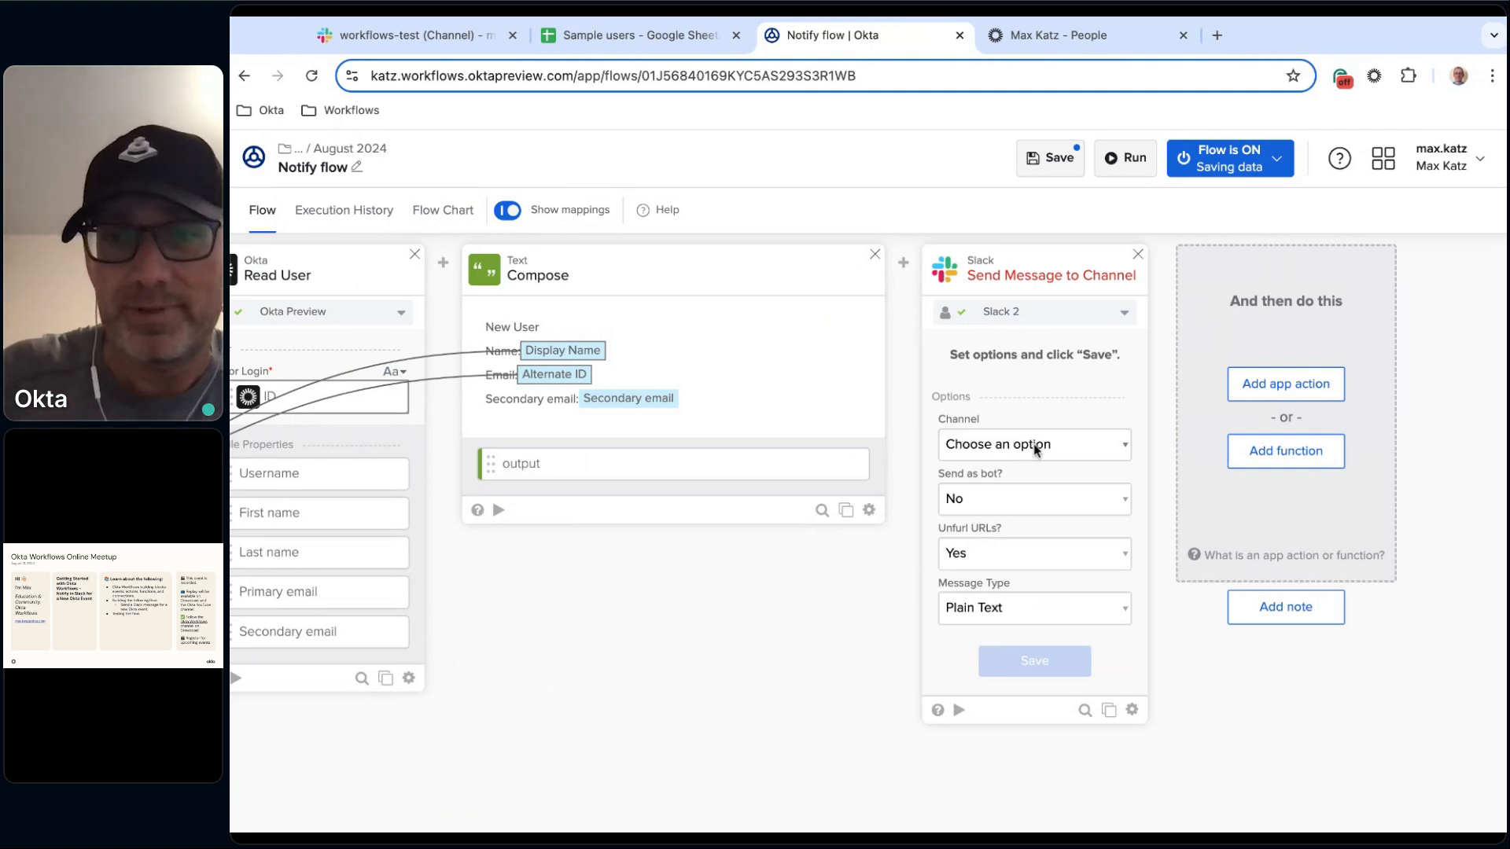
Reselect workflows-test as the channel under the new connection and save the card's options and fields.
left_click(1034, 447)
left_click(1014, 468)
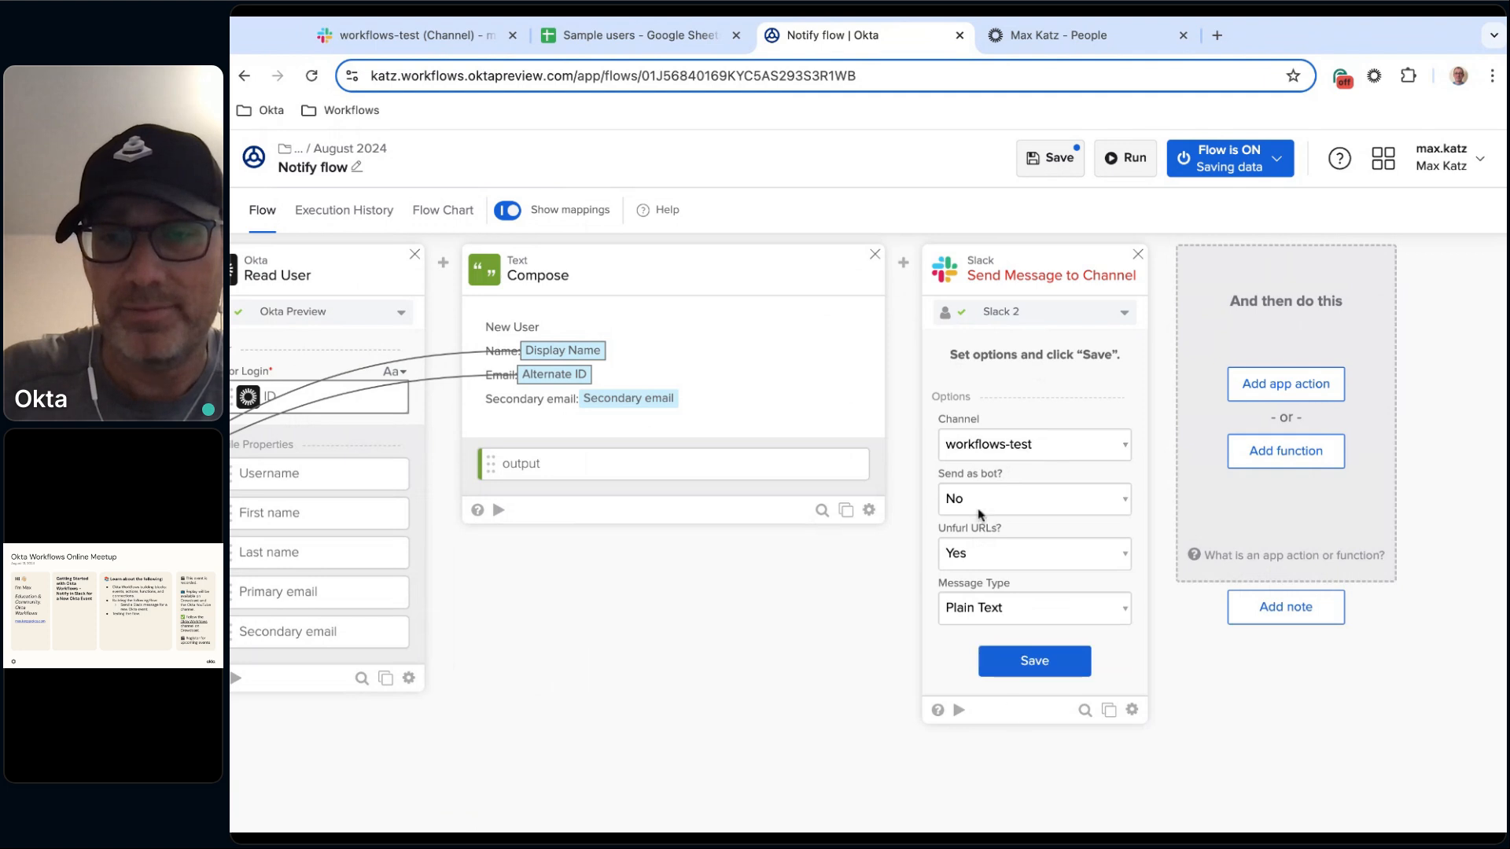
left_click(1034, 660)
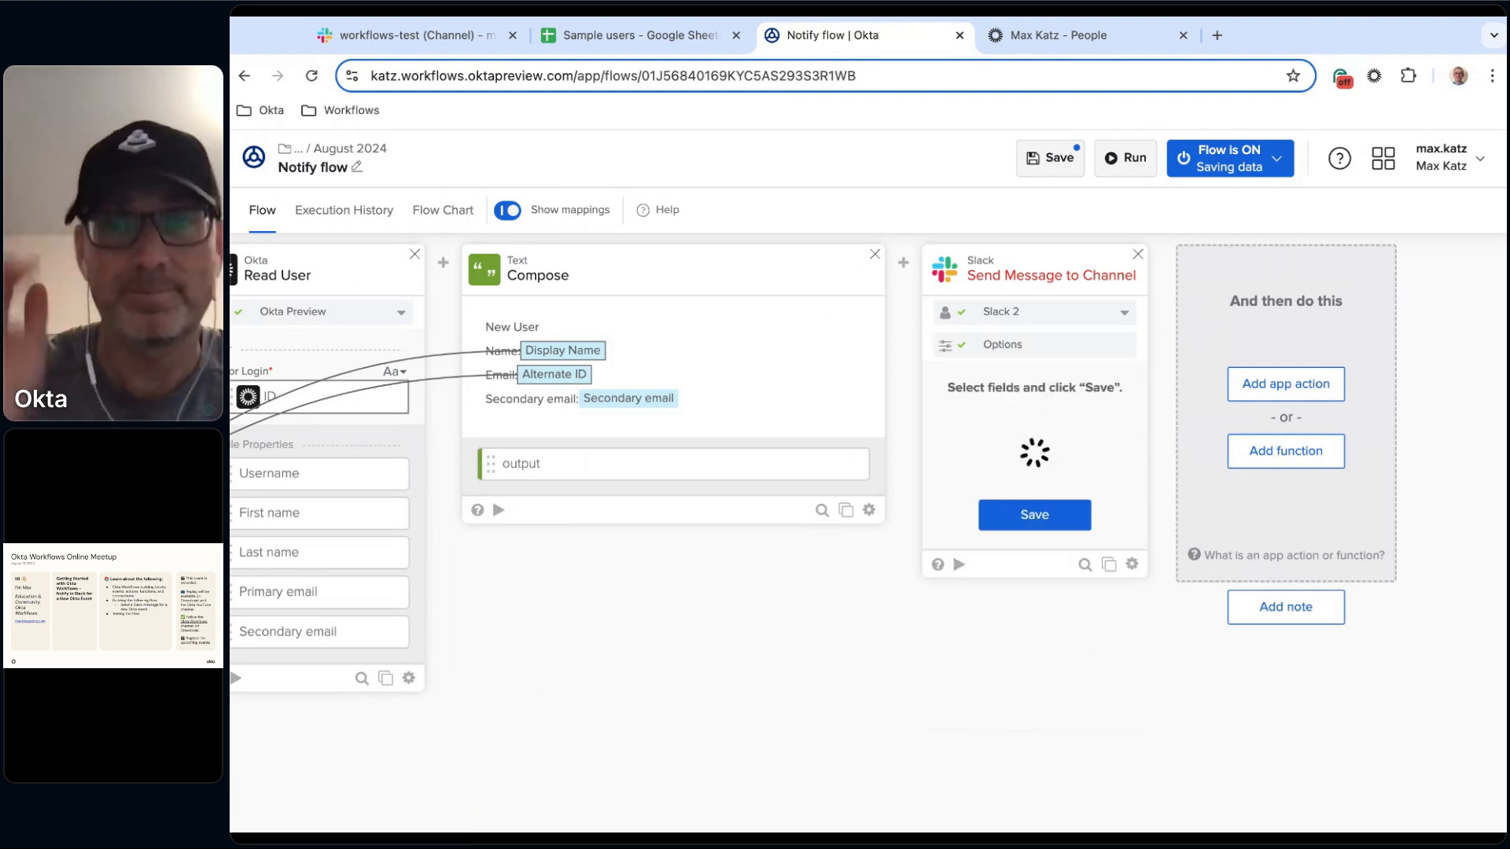
left_click(1000, 470)
left_click(1030, 555)
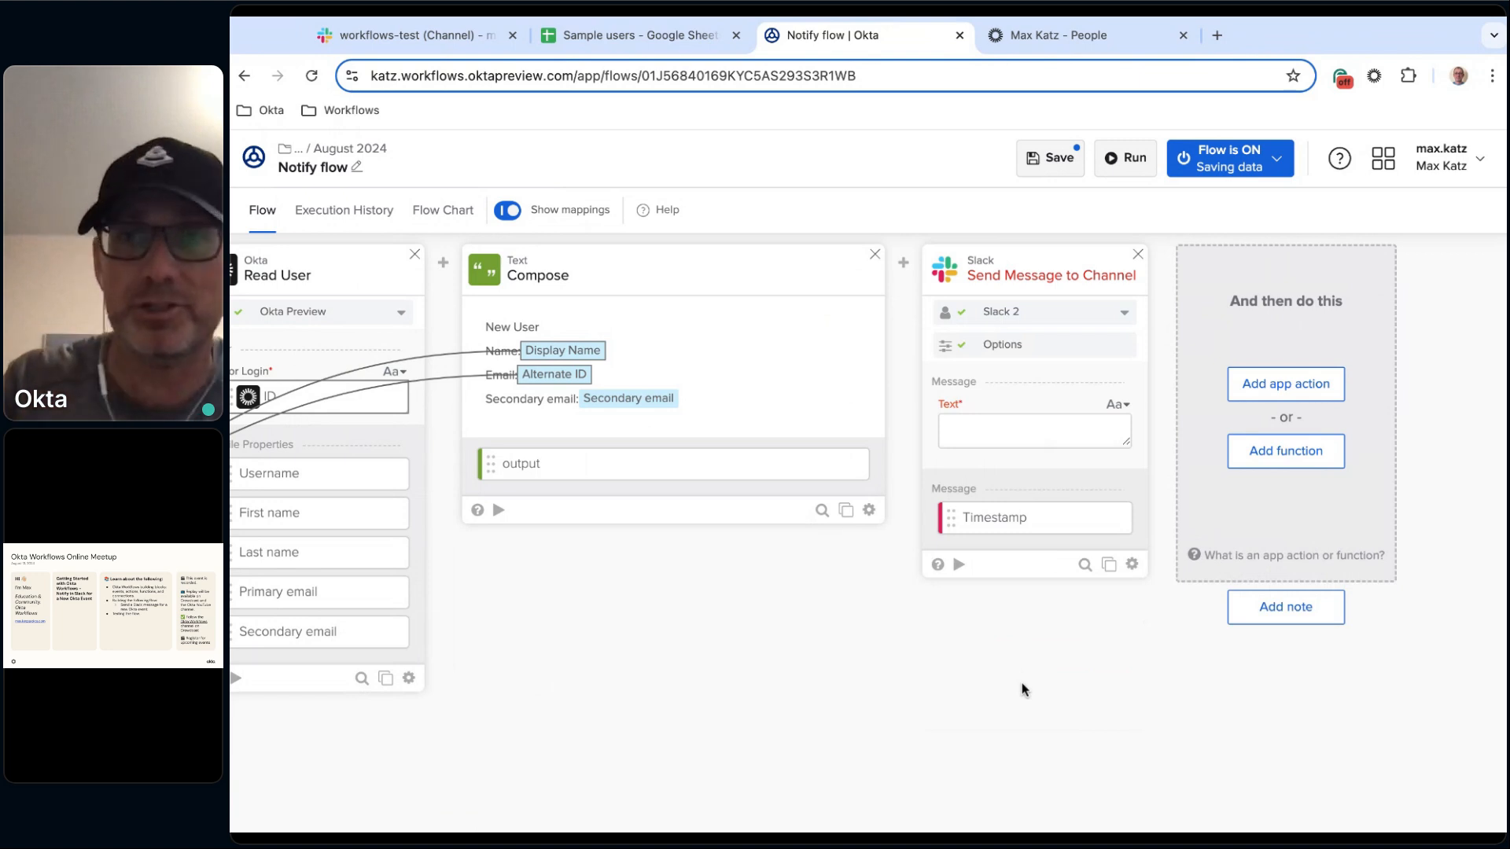
Test-run the Slack Send Message to Channel card with the text Hello from Workflows!
left_click(959, 565)
left_click(758, 341)
type("G")
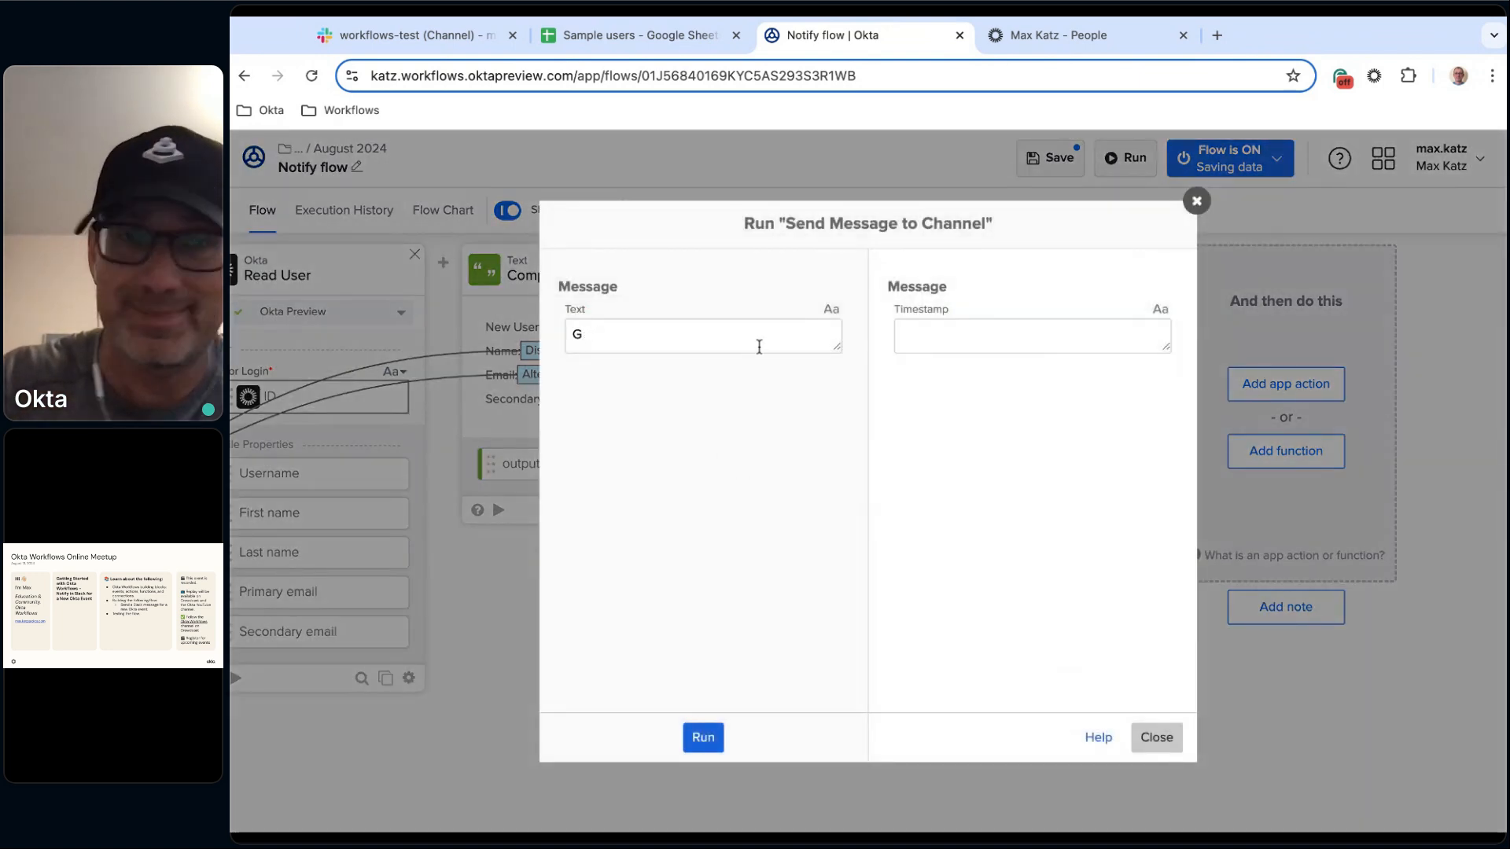
type("ekkHello from Wor")
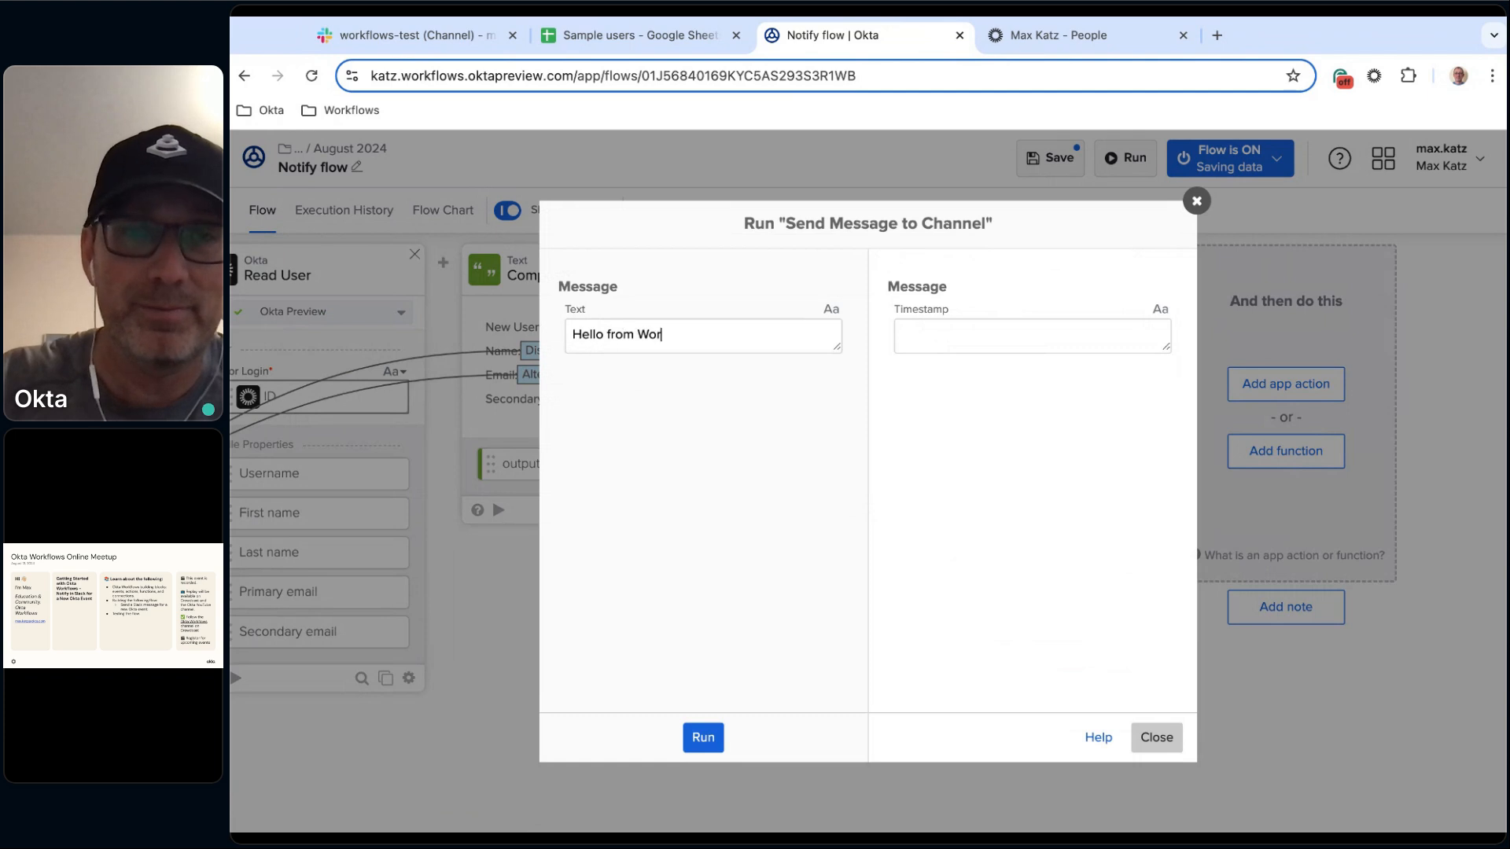
type("kflowows!")
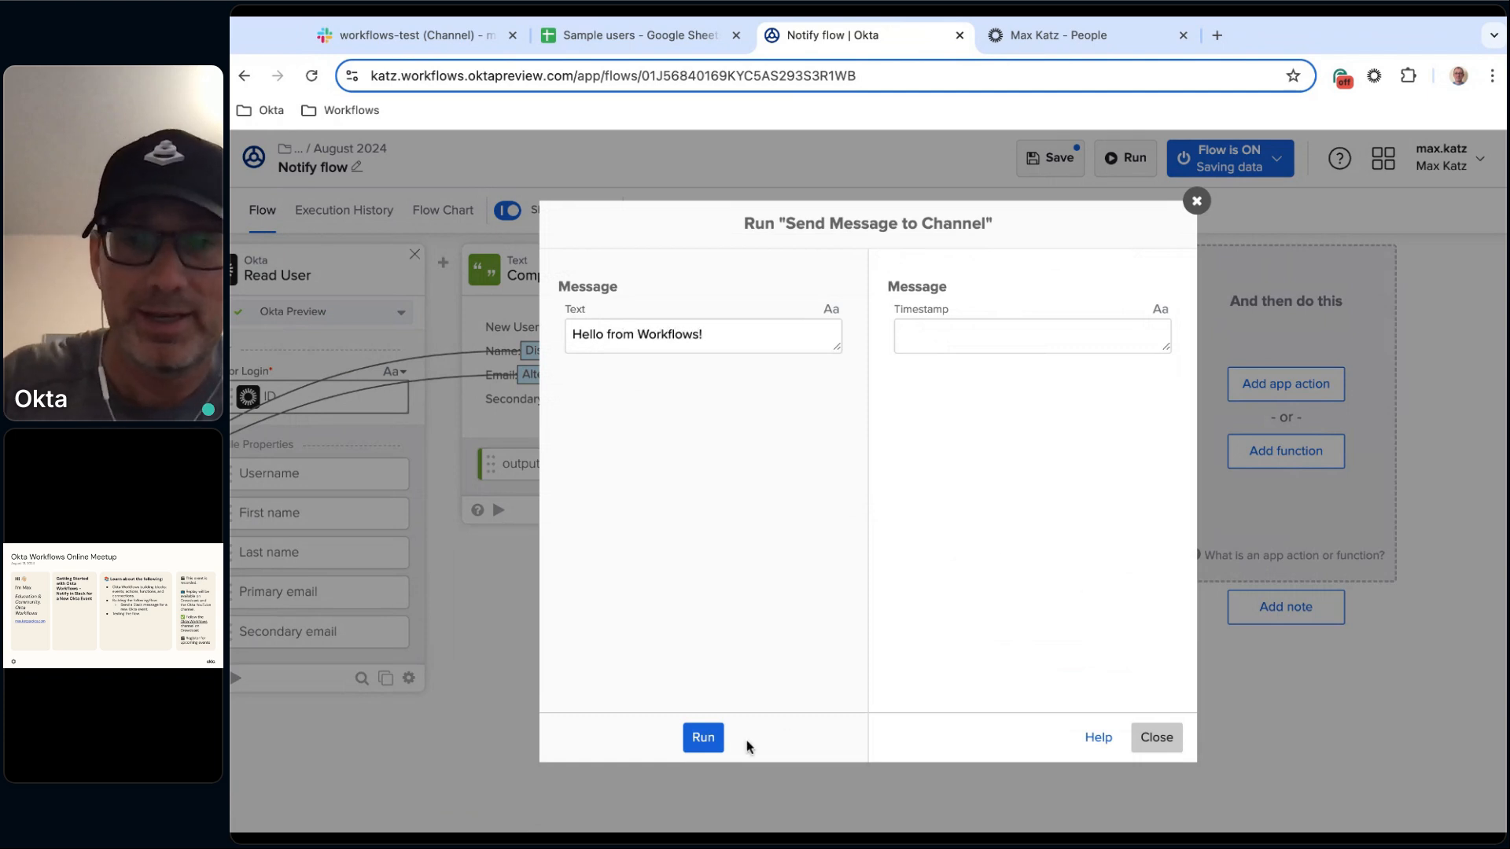
left_click(706, 739)
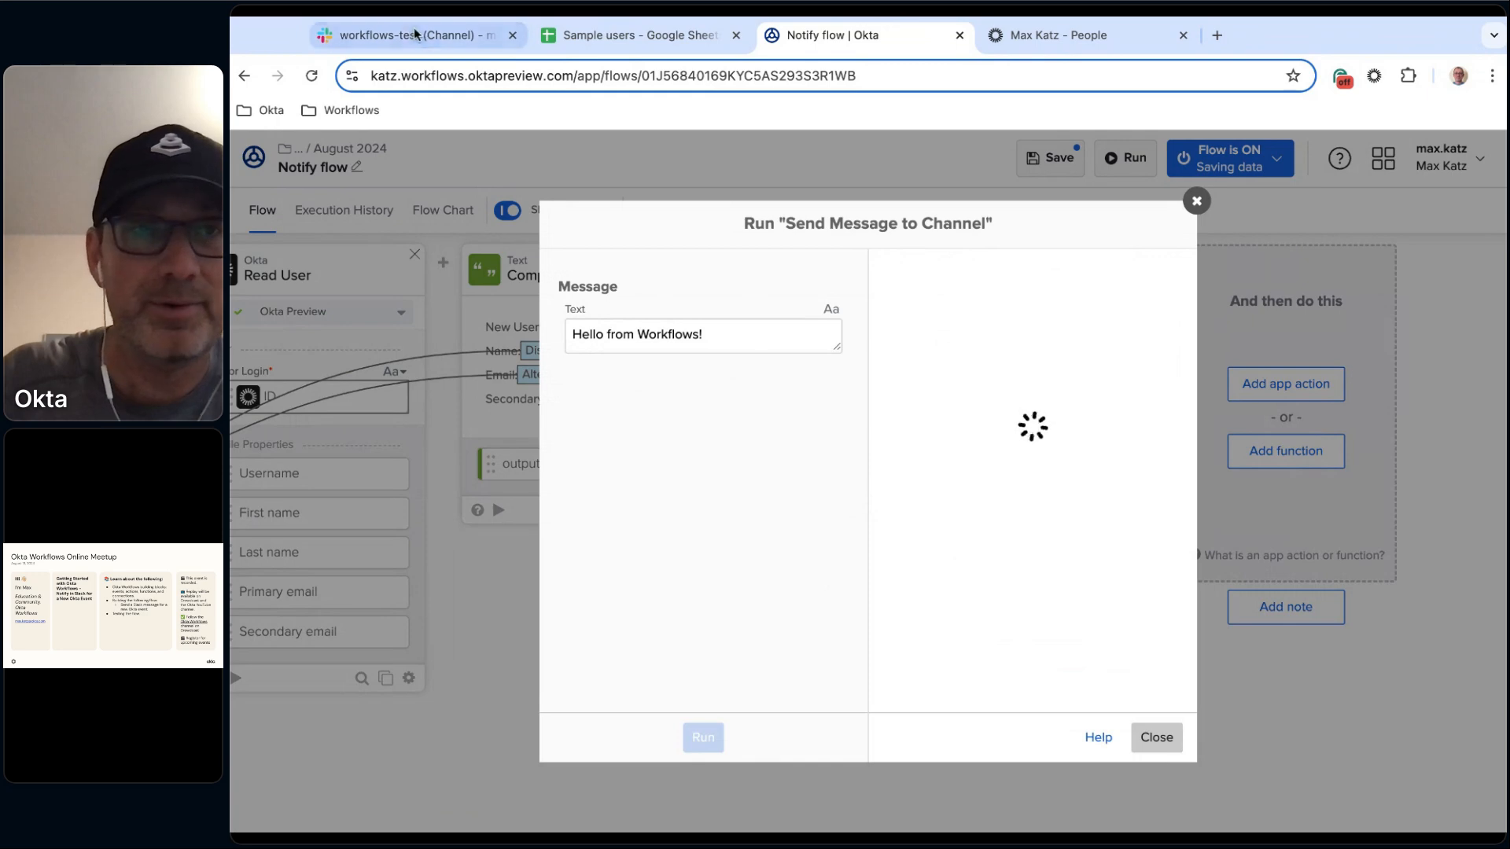
Check the workflows-test Slack channel for the test message, then close the test dialog.
left_click(394, 36)
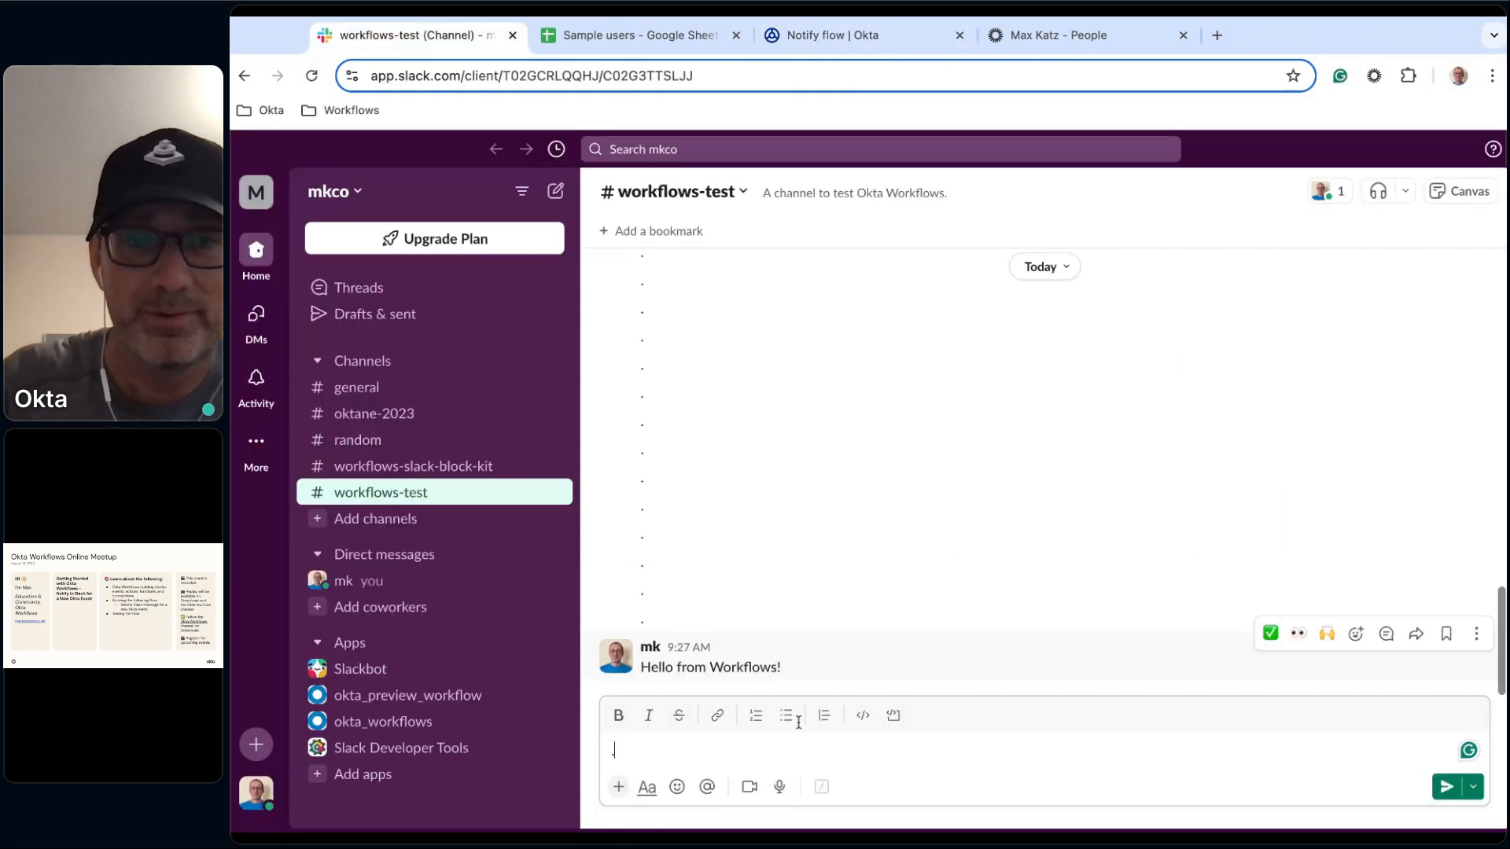
key("BackSpace")
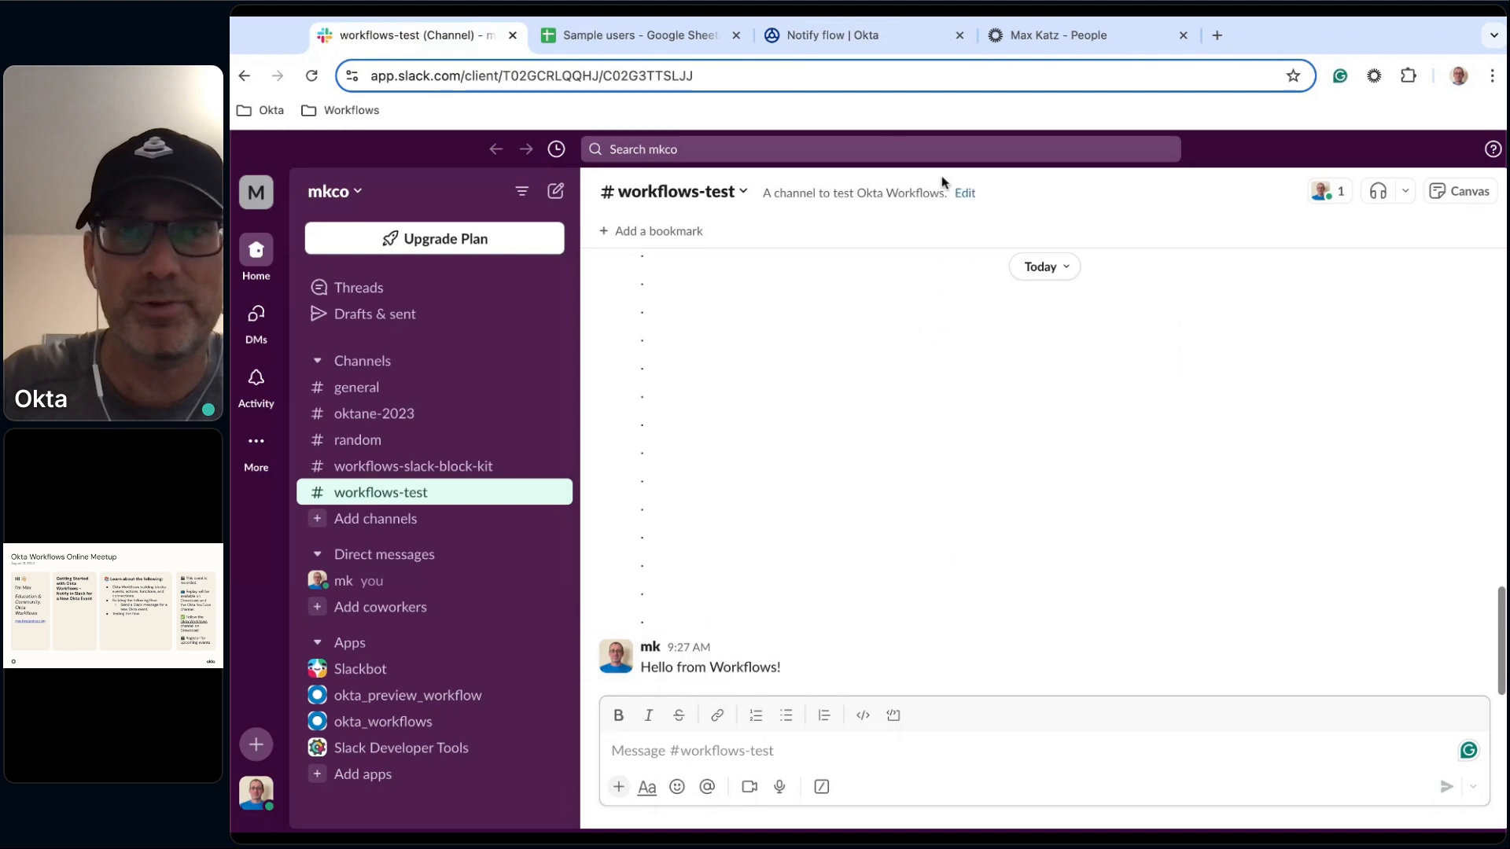
left_click(843, 39)
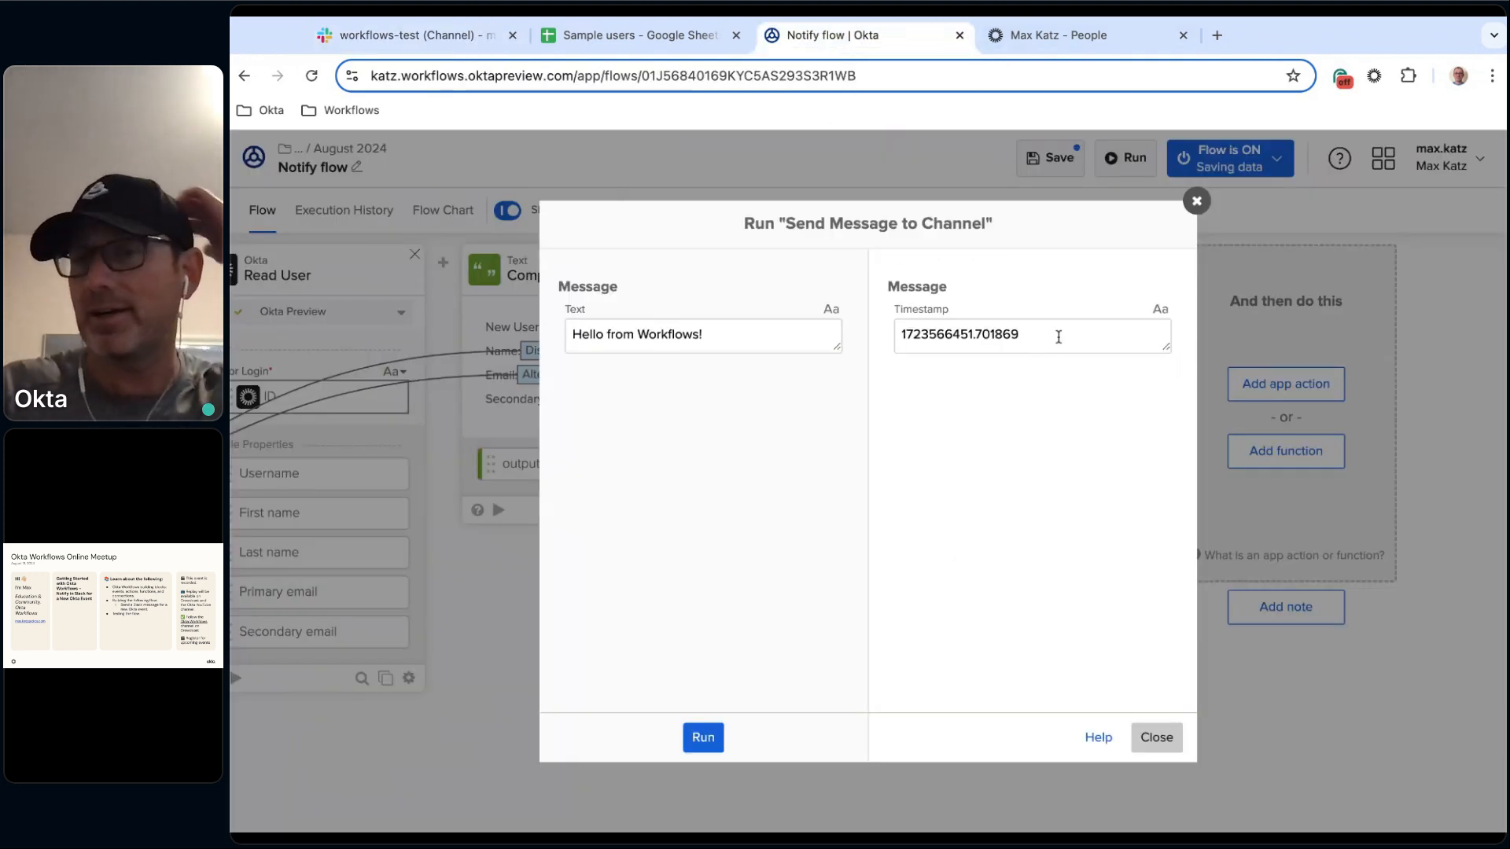
left_click(1167, 736)
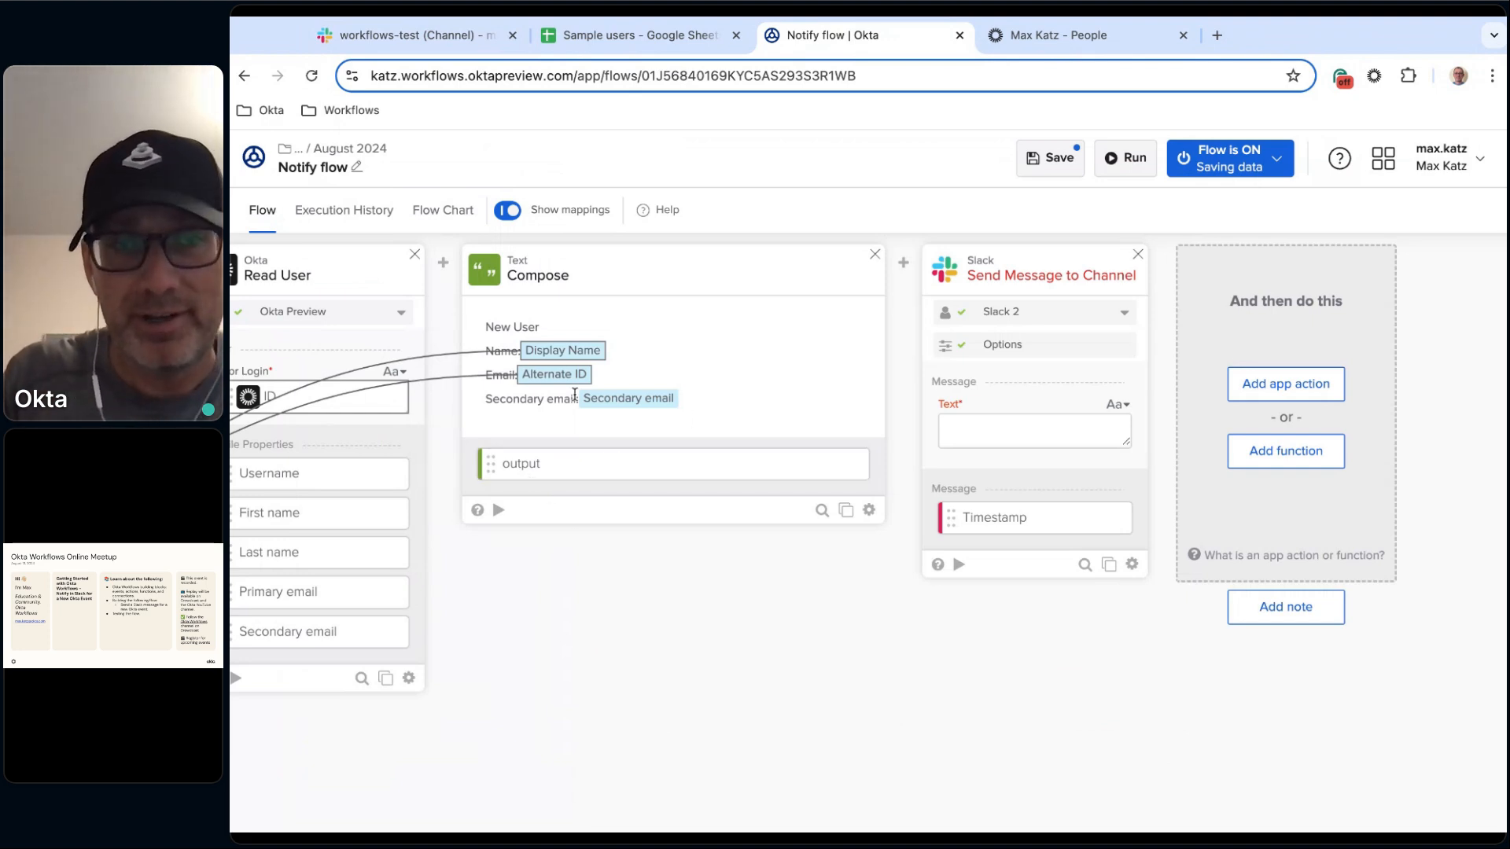
Map the Compose output into the Slack card's Text field, rename that output Slack message, and save the flow.
left_click_drag(645, 478, 1034, 431)
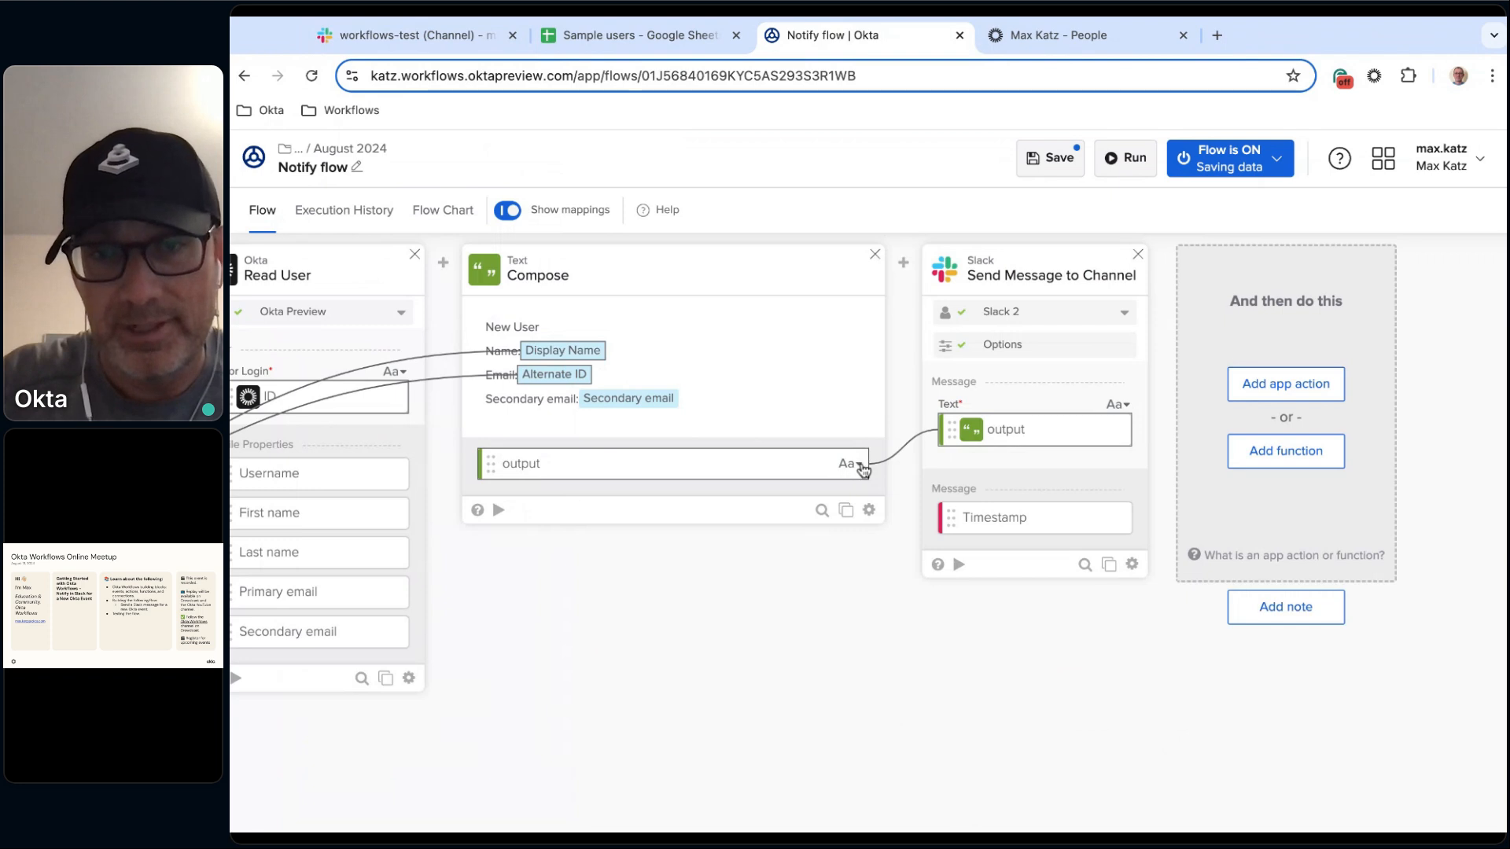
left_click(860, 468)
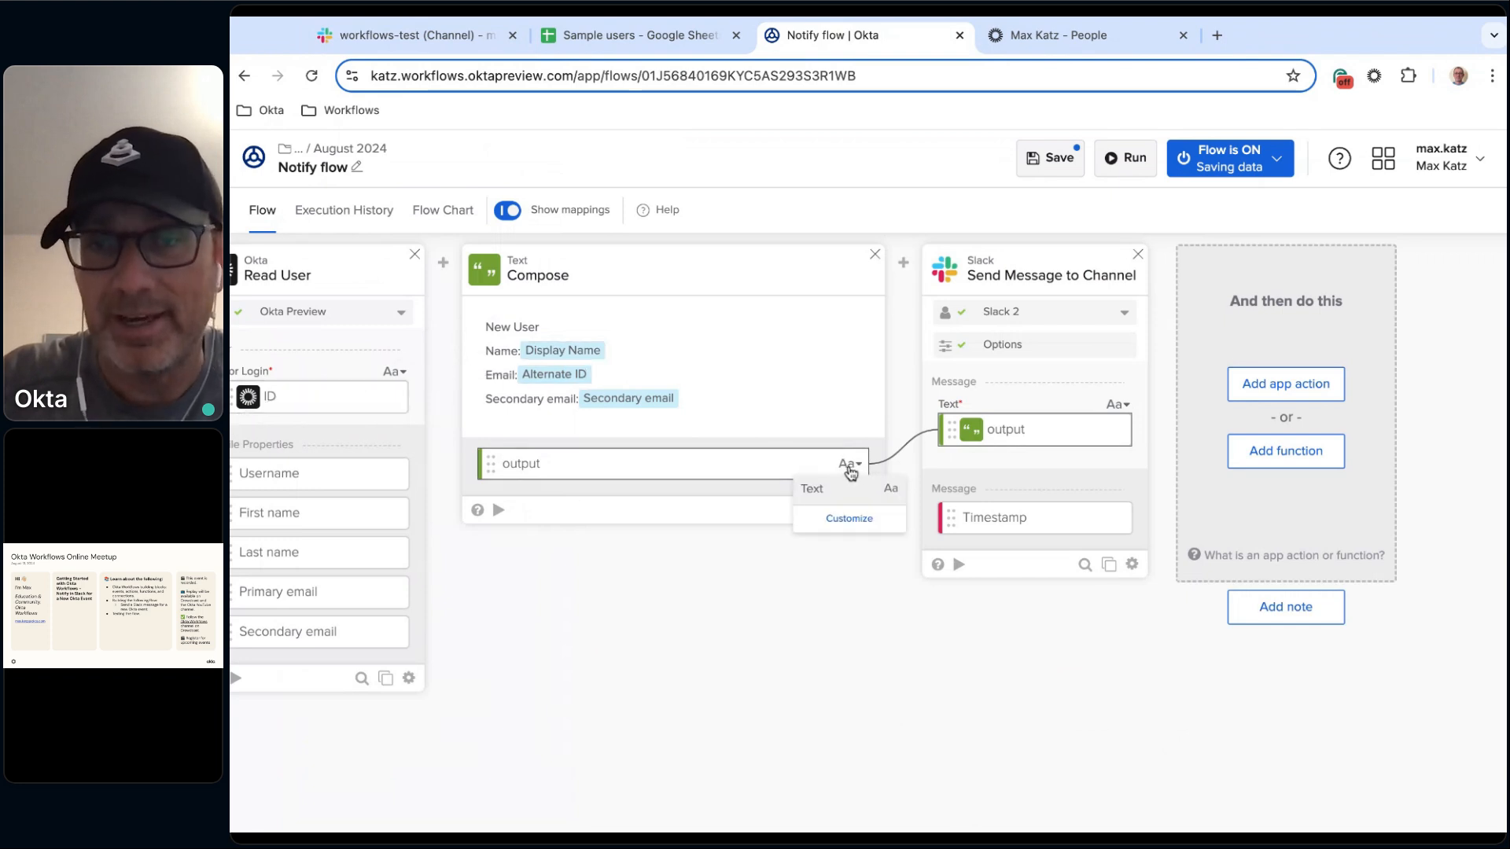
left_click(850, 520)
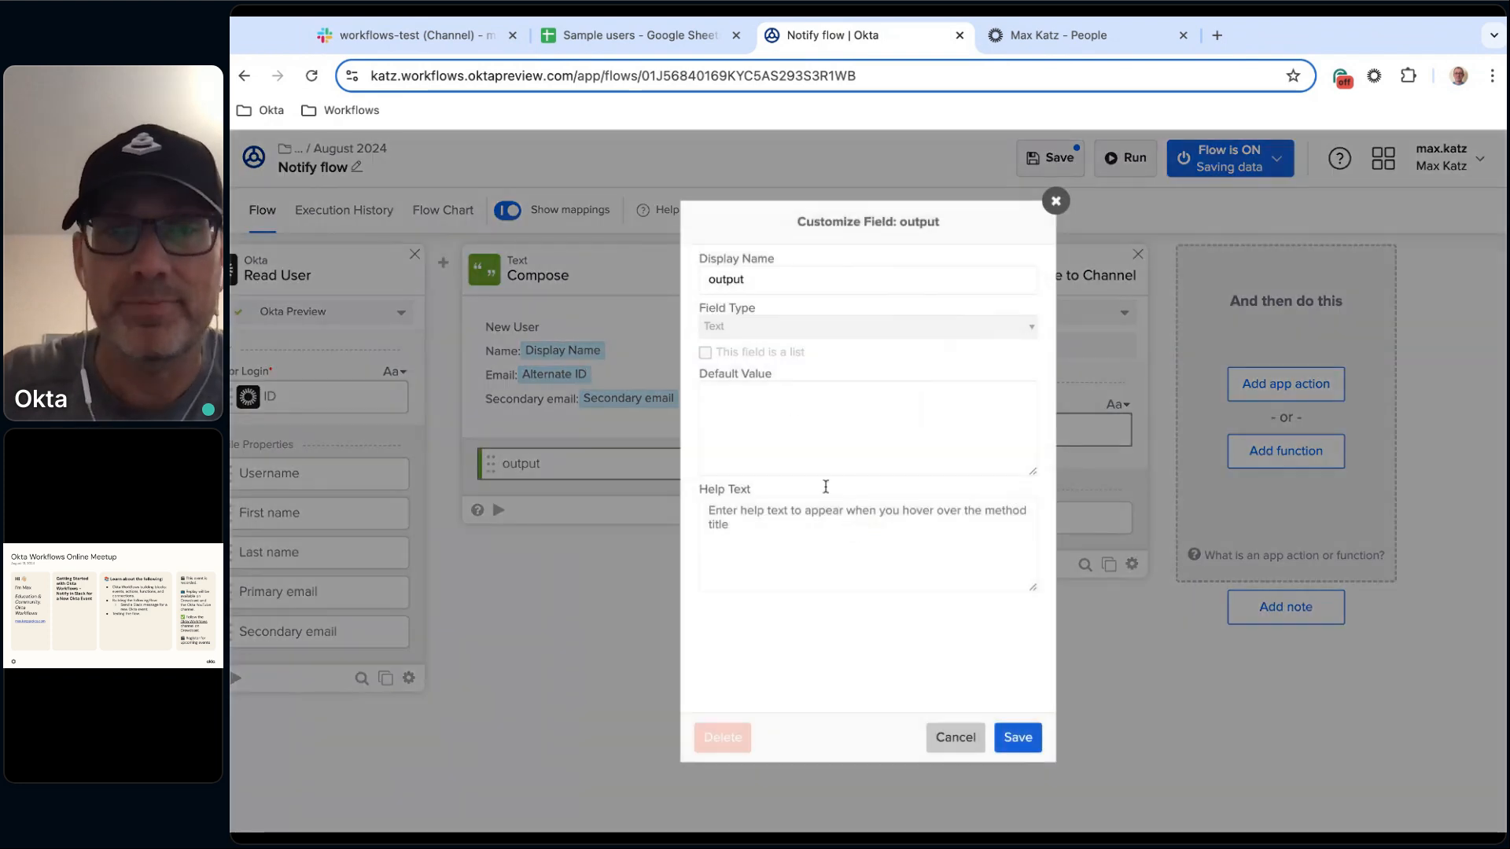
double_click(804, 277)
type("Slack message")
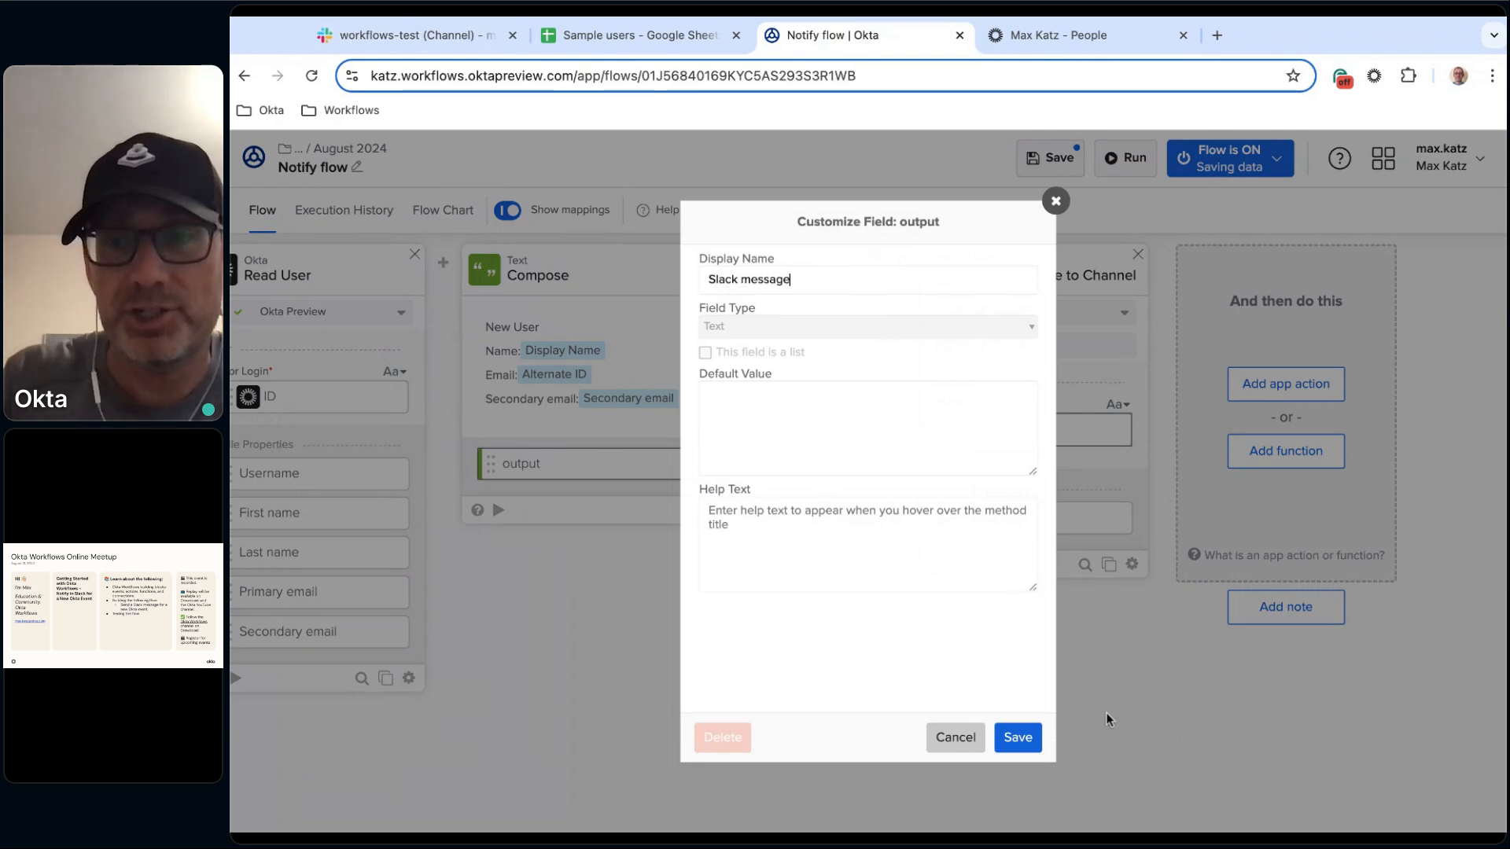
left_click(1018, 739)
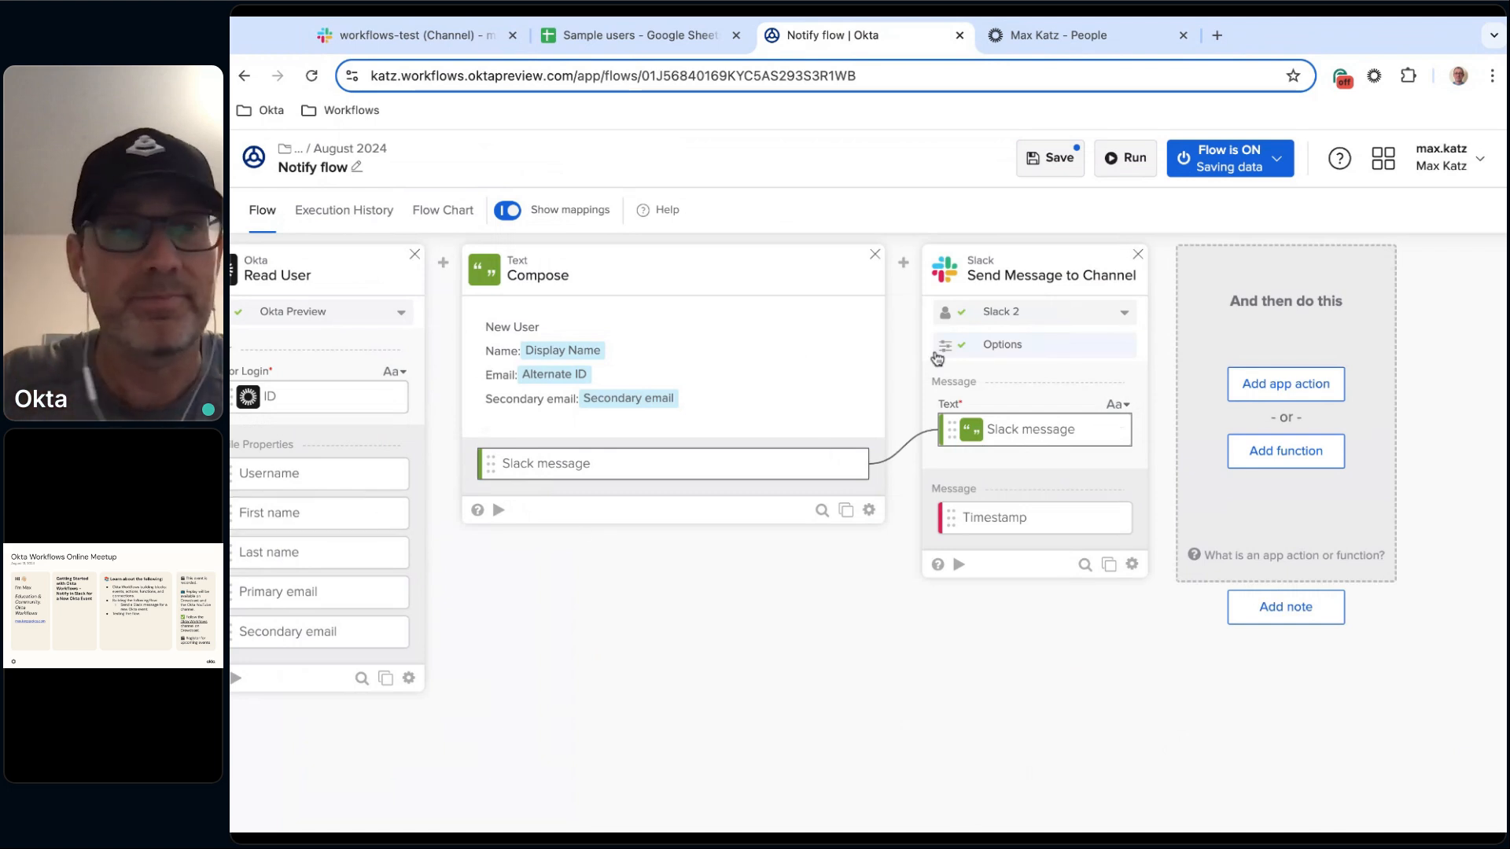
left_click(1052, 165)
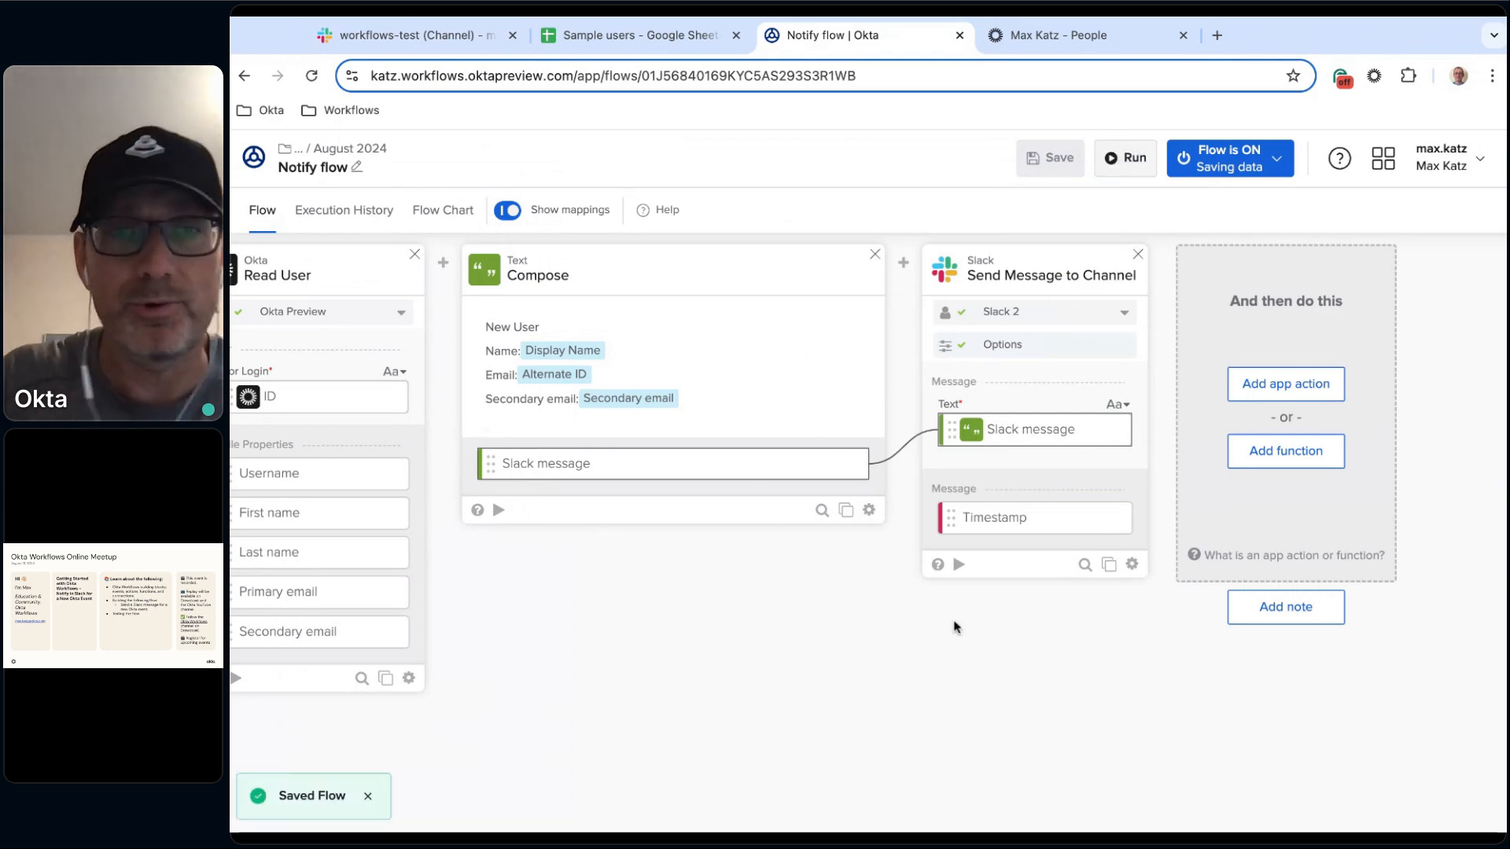
Title the Read user information note Commnet and save the flow.
scroll(954, 625, "left", 10)
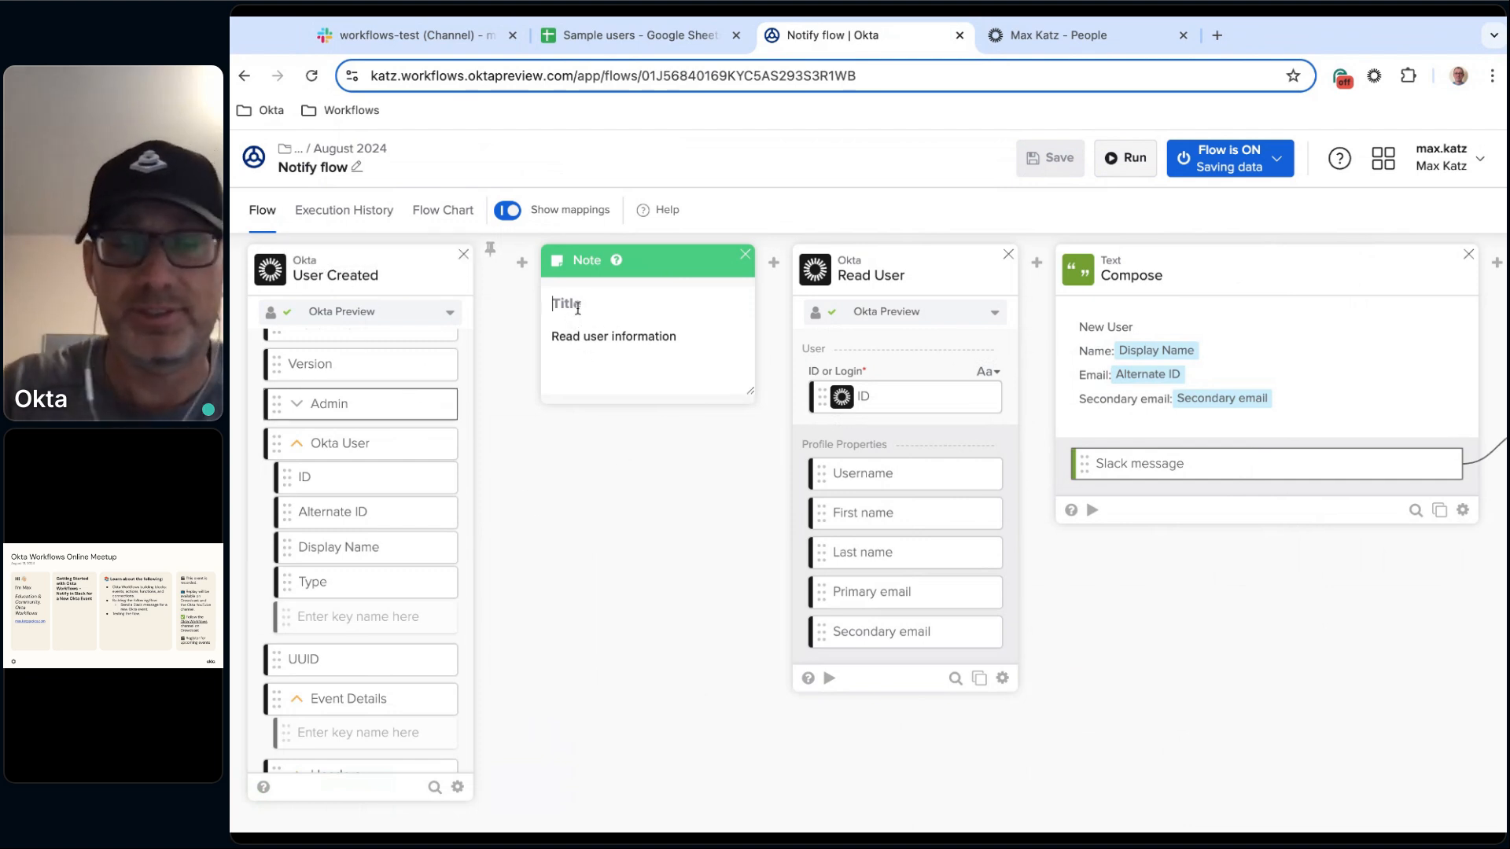
left_click(625, 634)
scroll(674, 606, "right", 4)
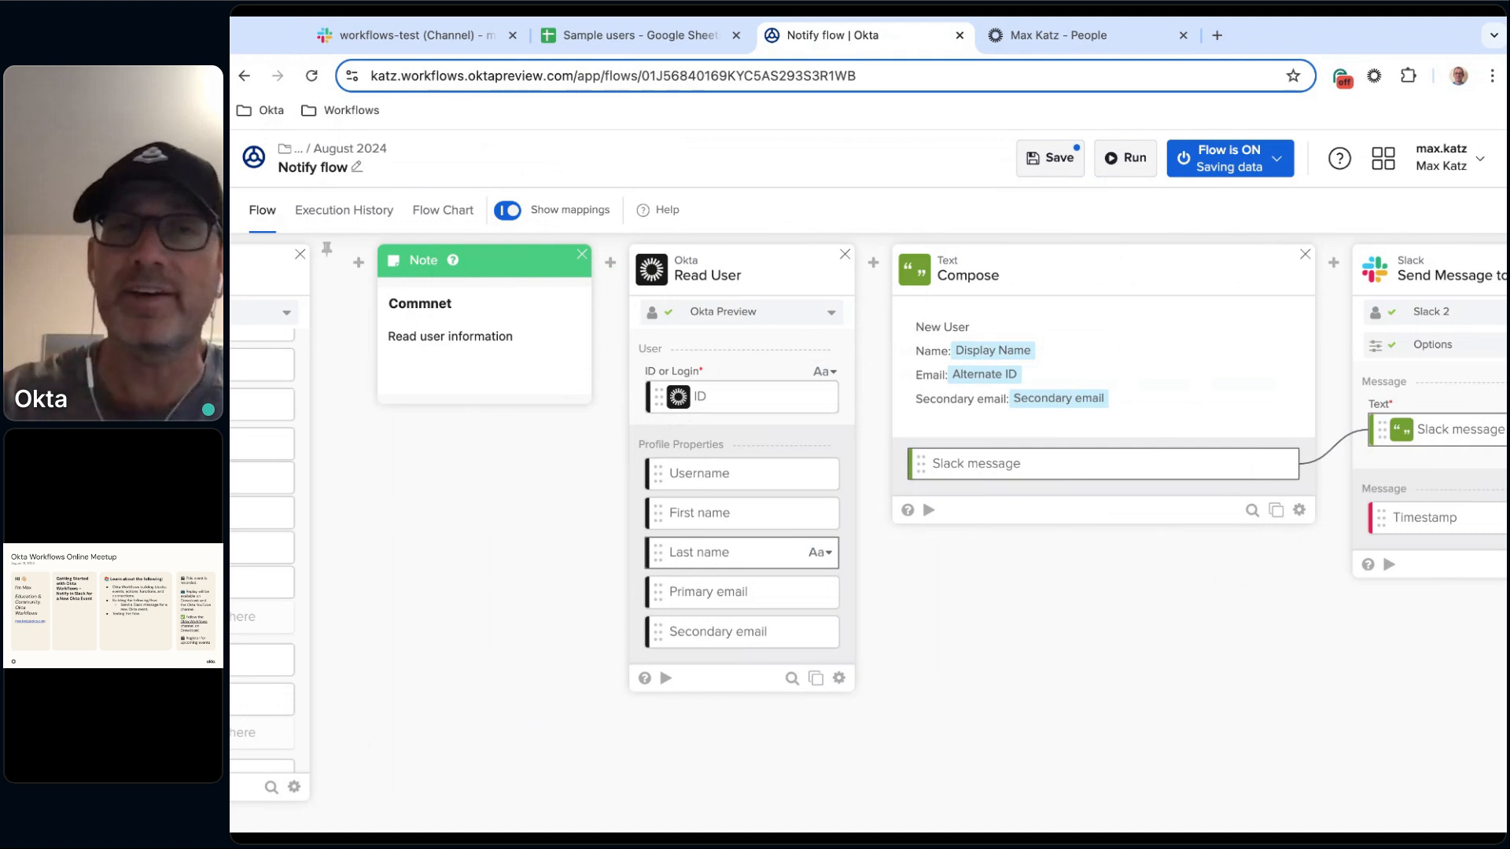
left_click(751, 399)
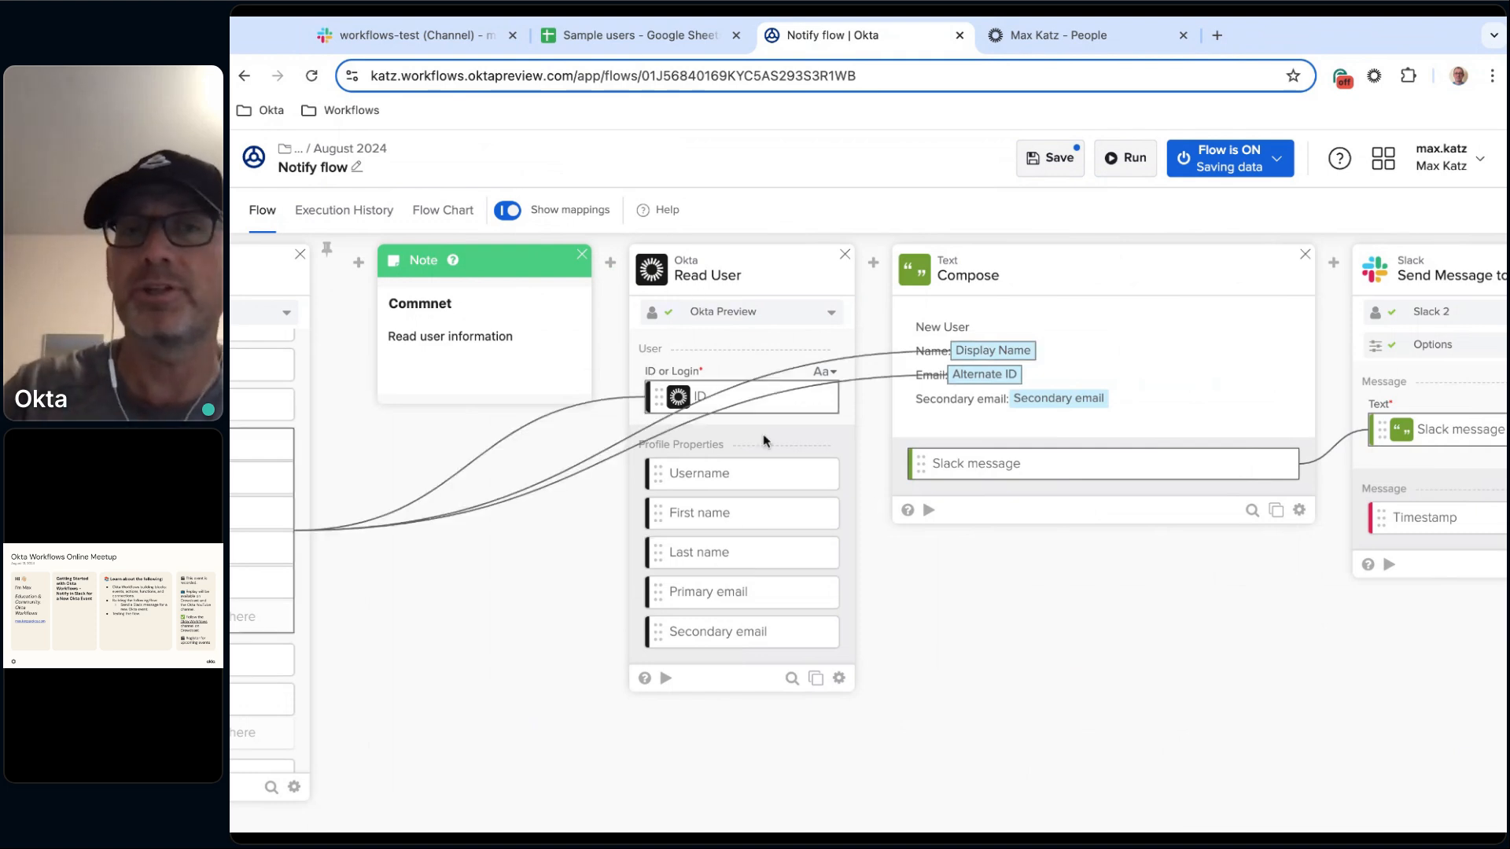
scroll(927, 563, "right", 5)
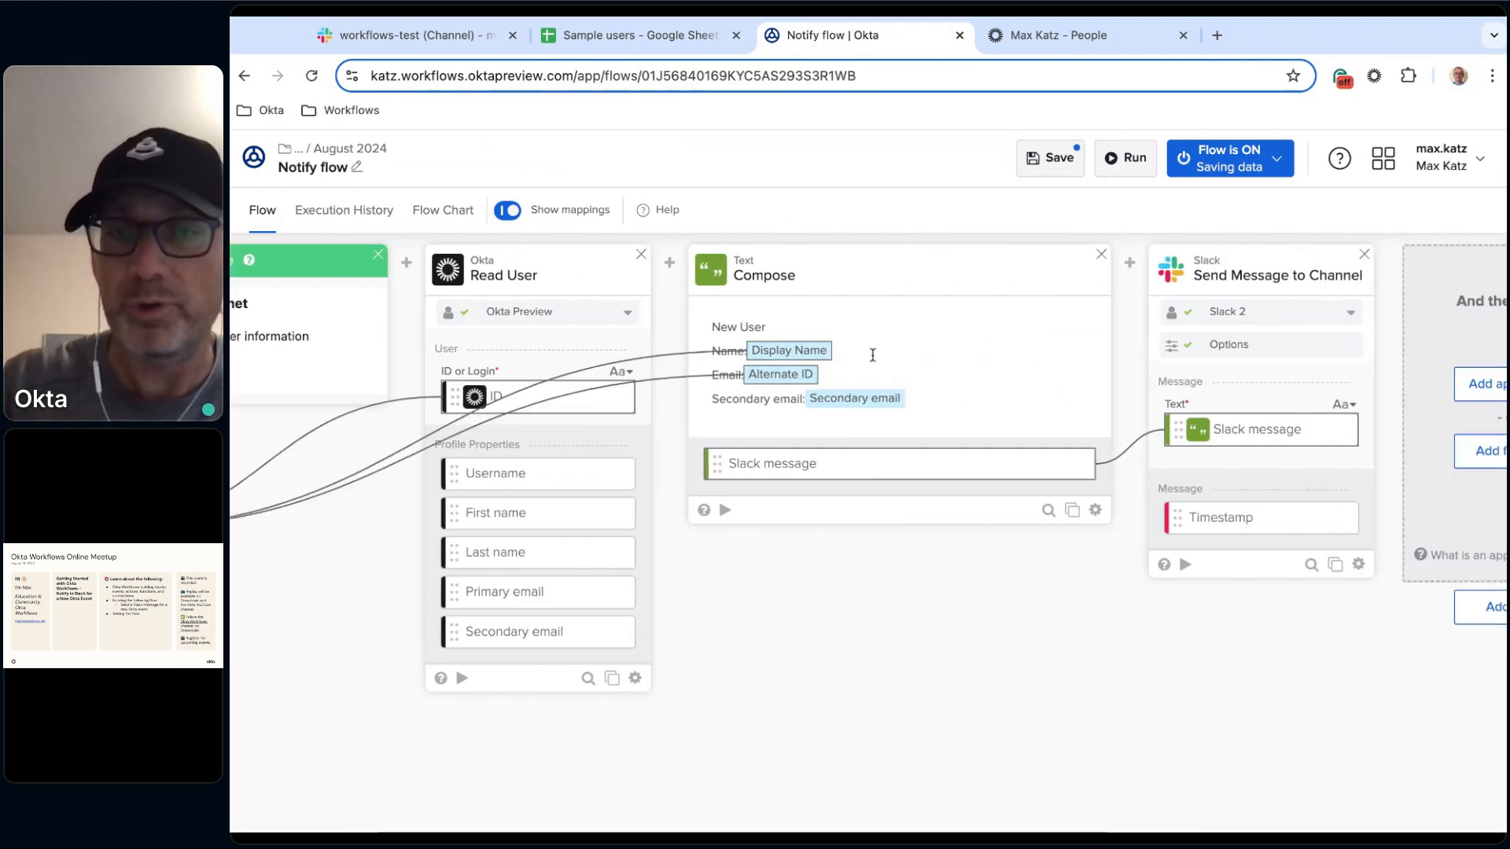
scroll(923, 708, "right", 4)
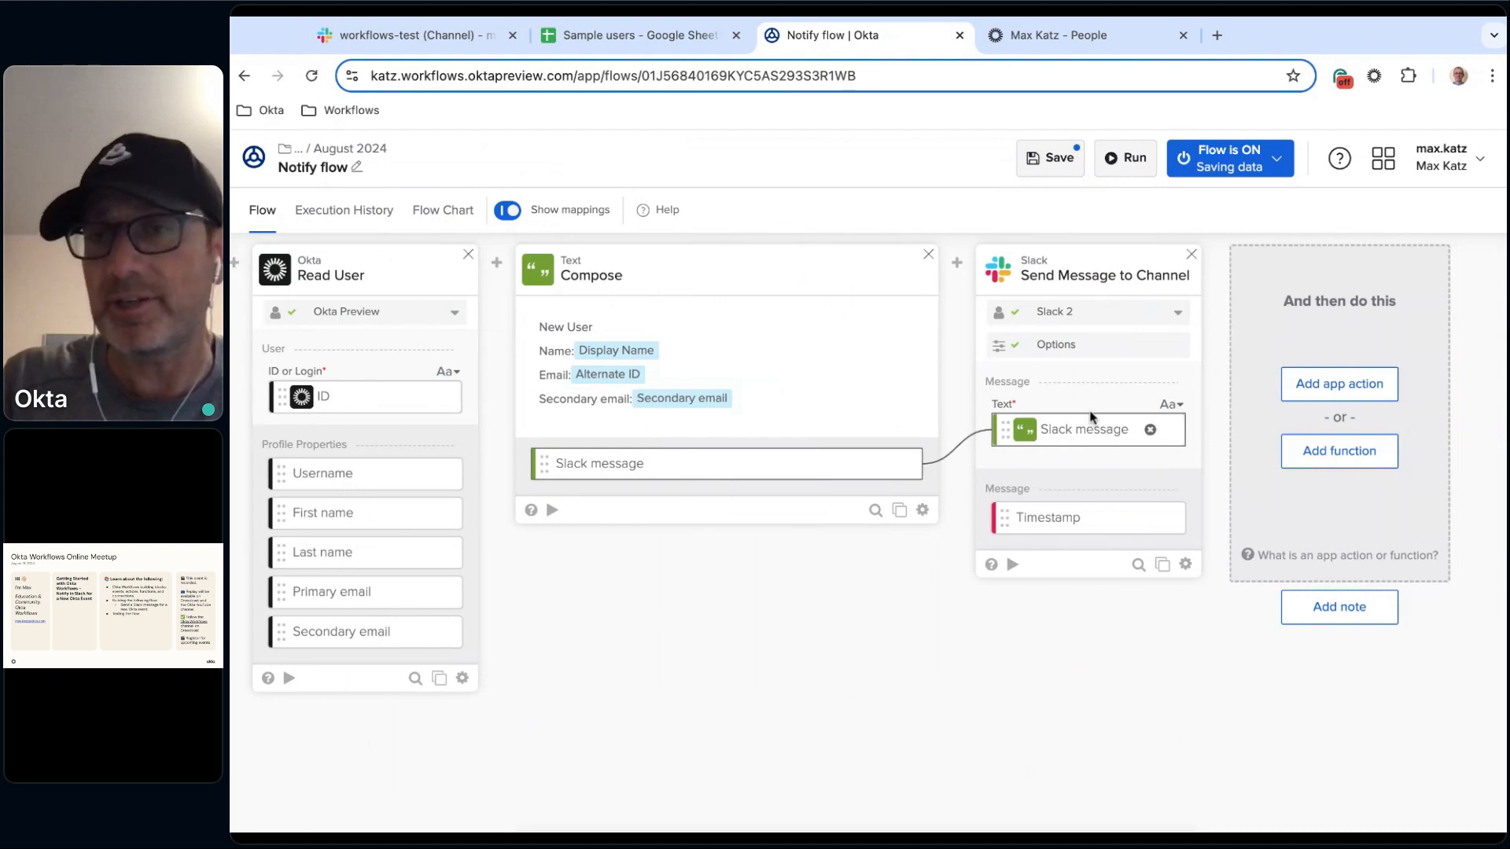
left_click(1054, 167)
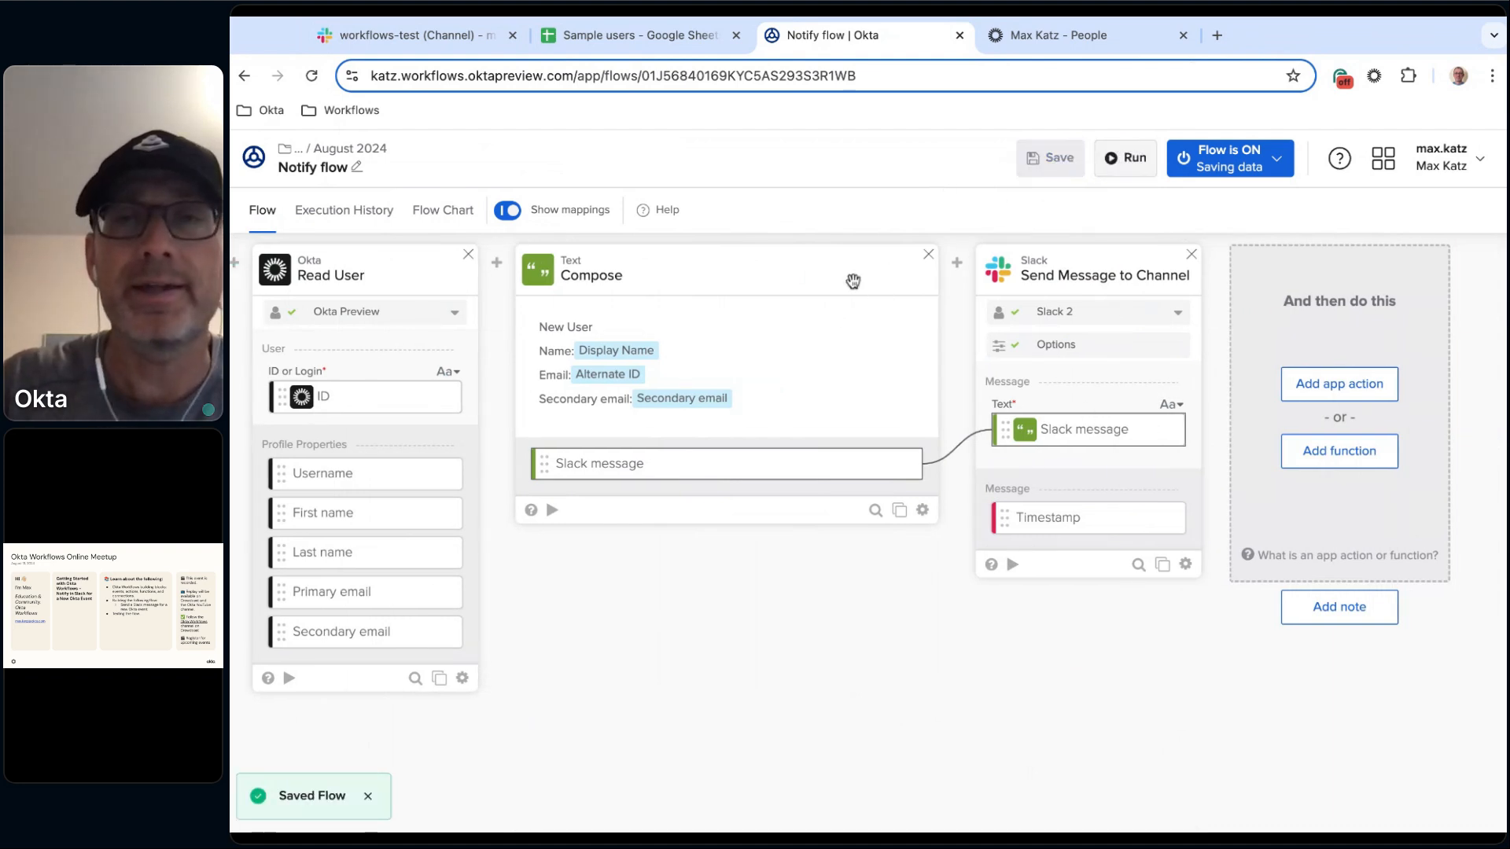
Copy the second sample user's email address from the Sample users sheet and switch to the Okta admin console.
left_click(651, 34)
left_click(780, 544)
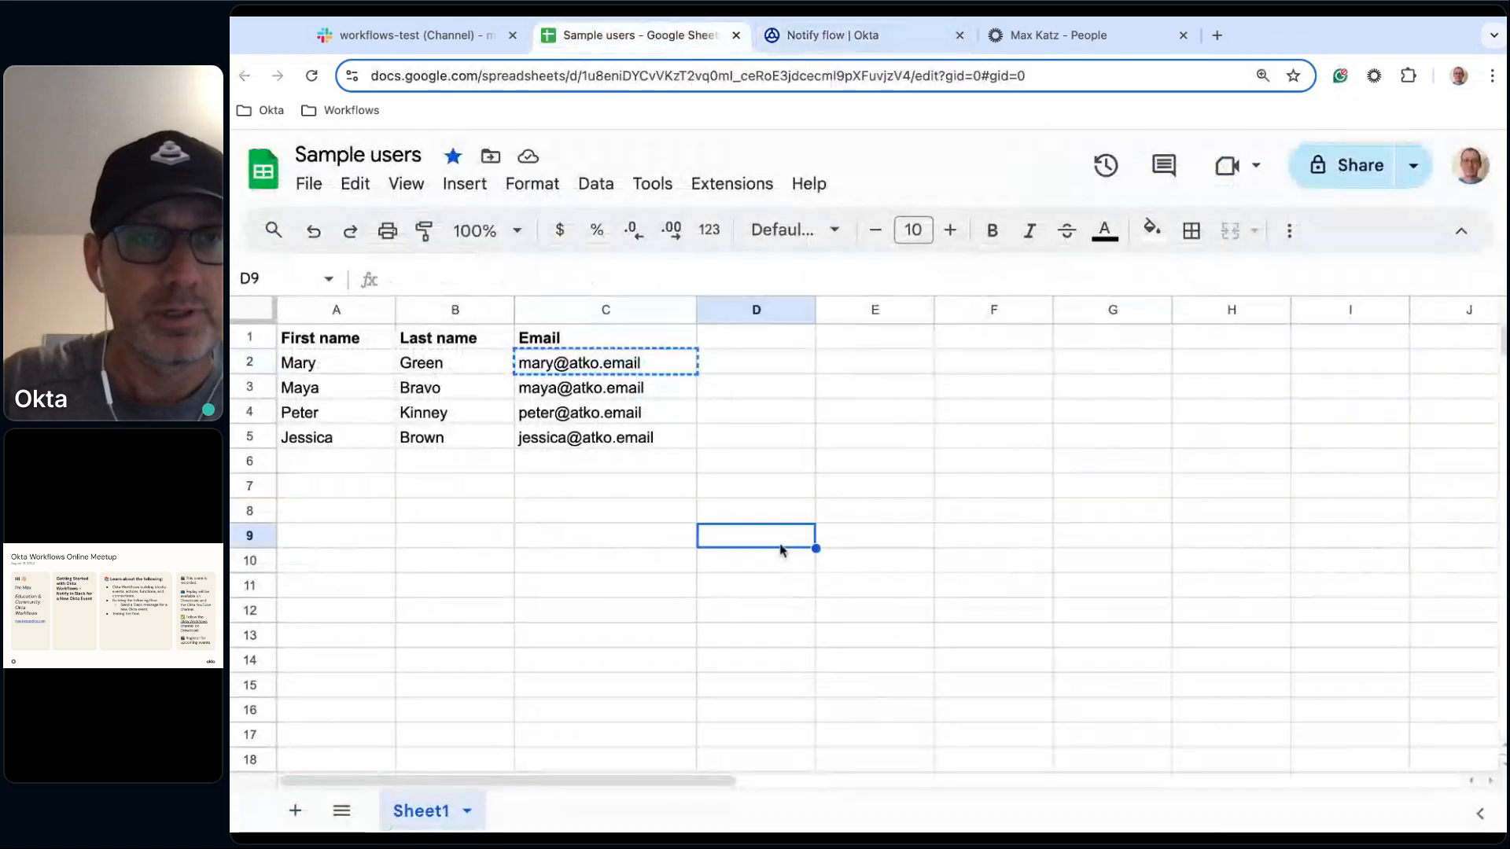
left_click(586, 388)
key("ctrl+c")
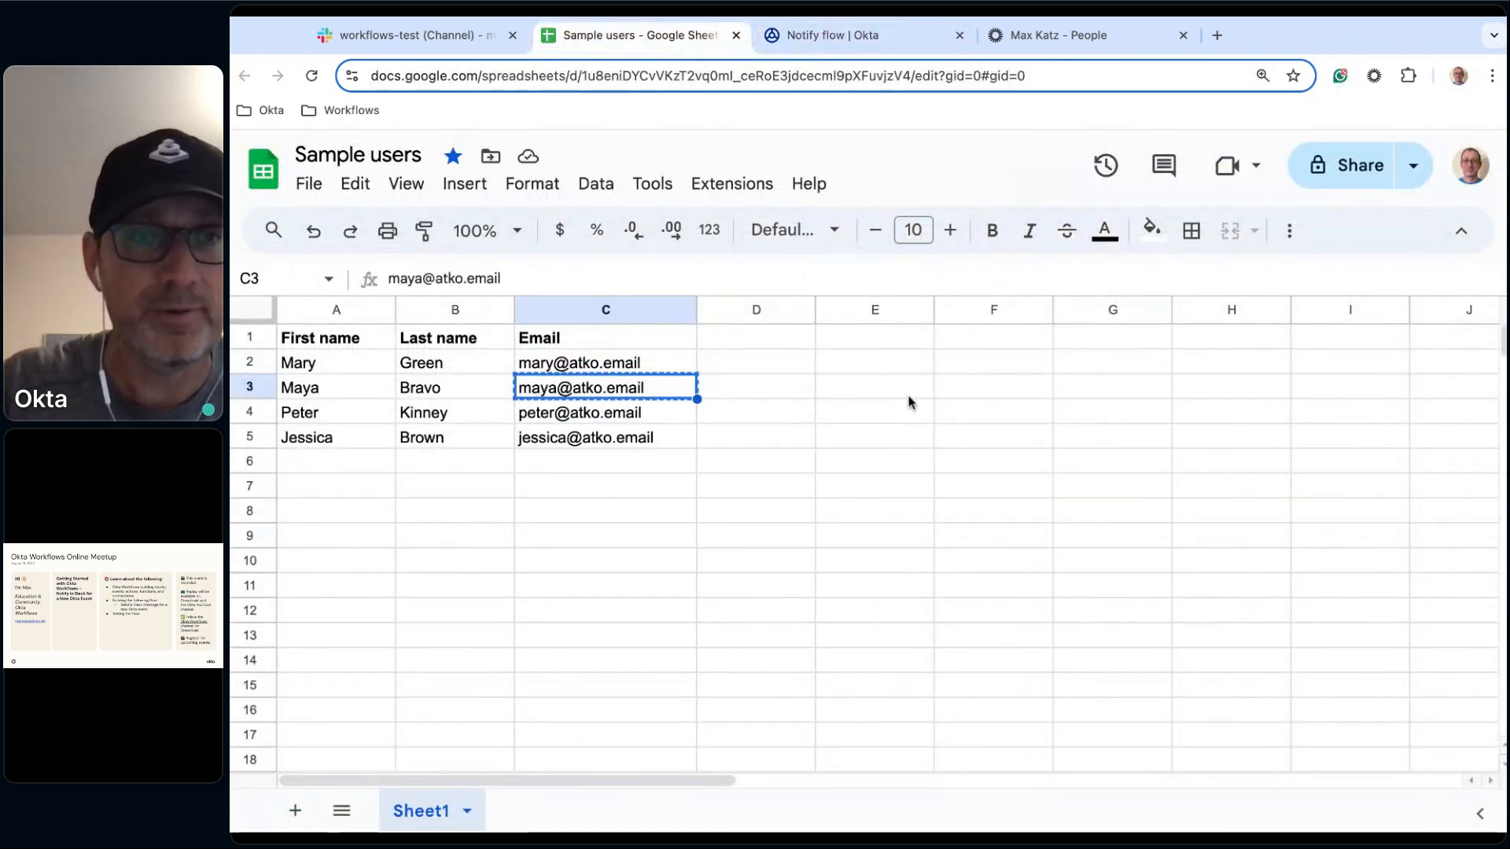
left_click(1072, 39)
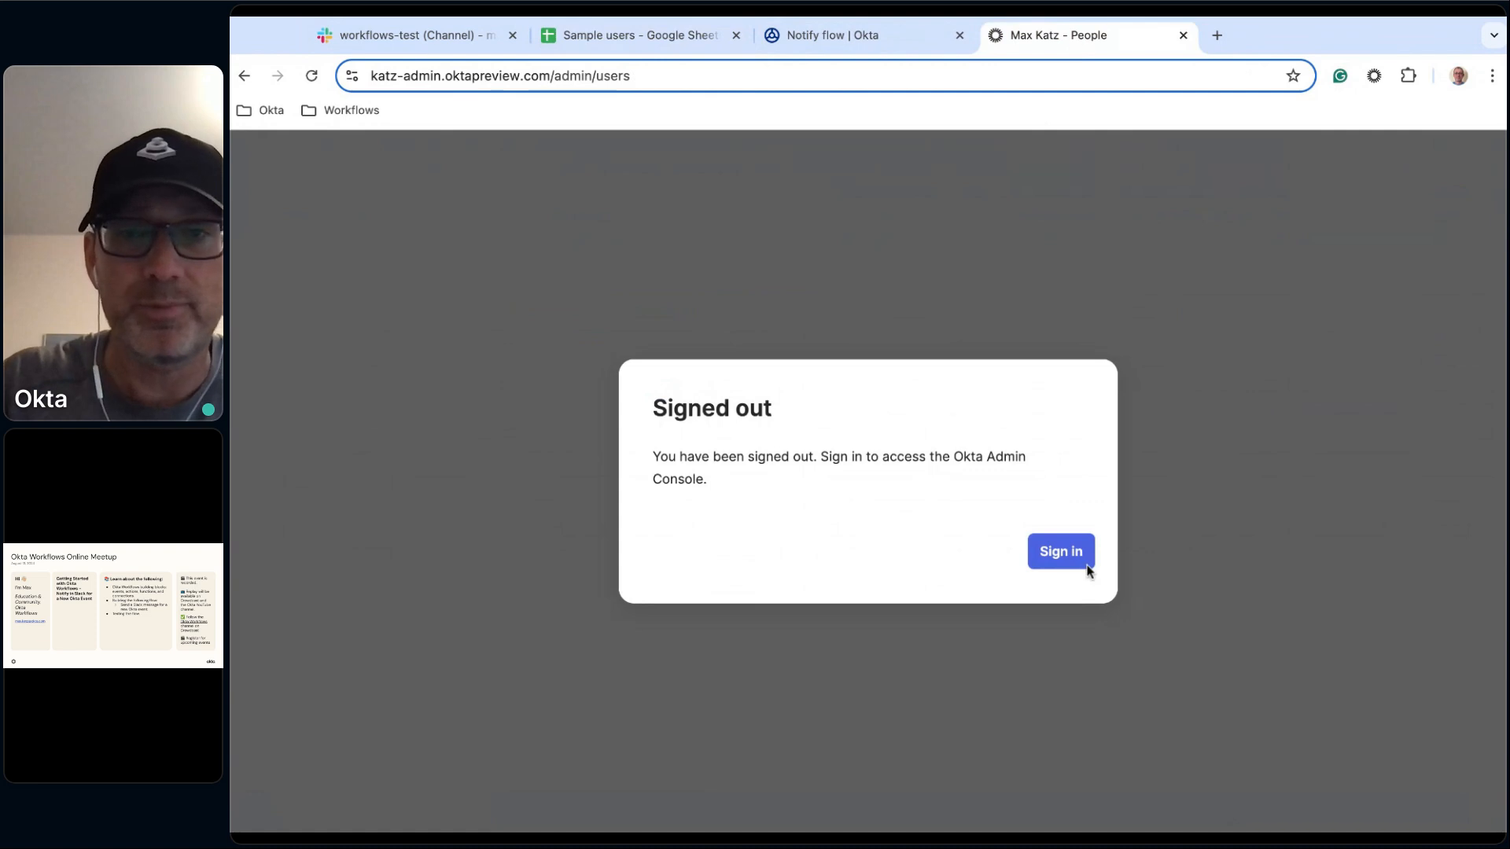
Sign back in to the Okta Admin Console and start adding a person, entering the sample user's first and last name.
left_click(1063, 555)
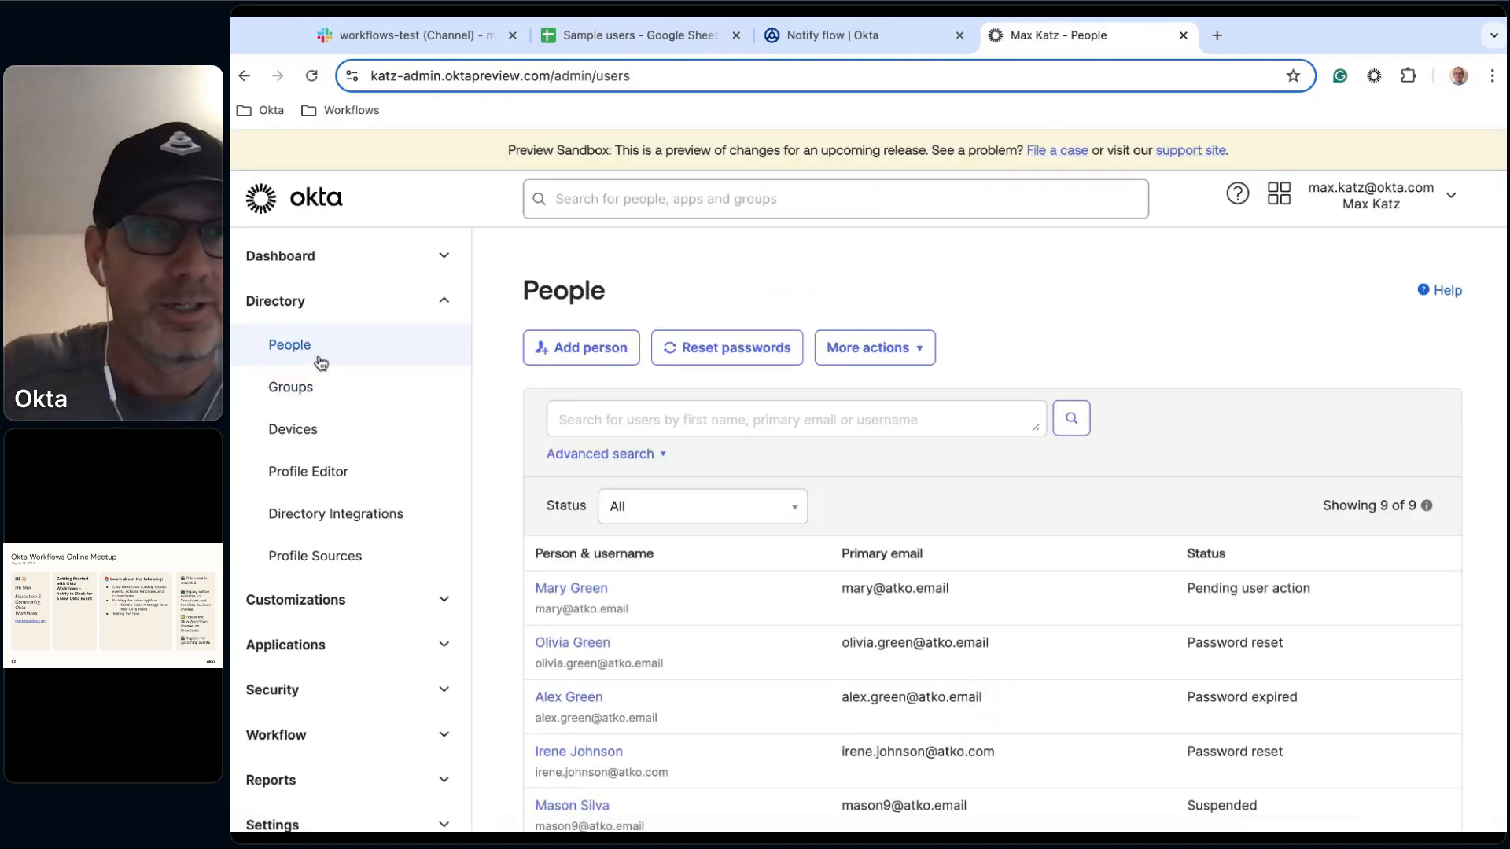
left_click(607, 347)
left_click(846, 285)
type("May")
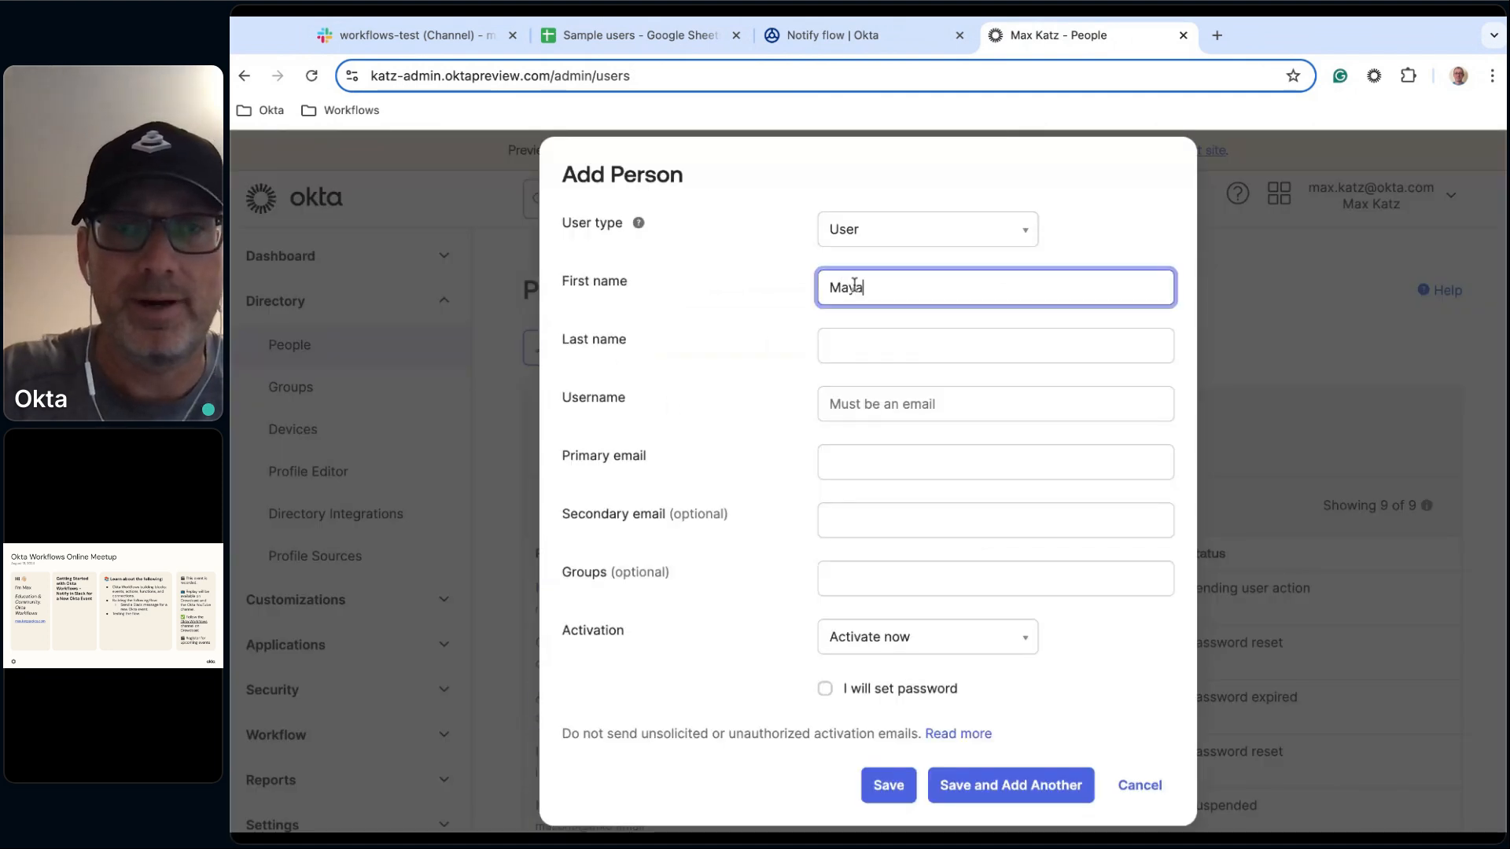
type("a")
key("Tab")
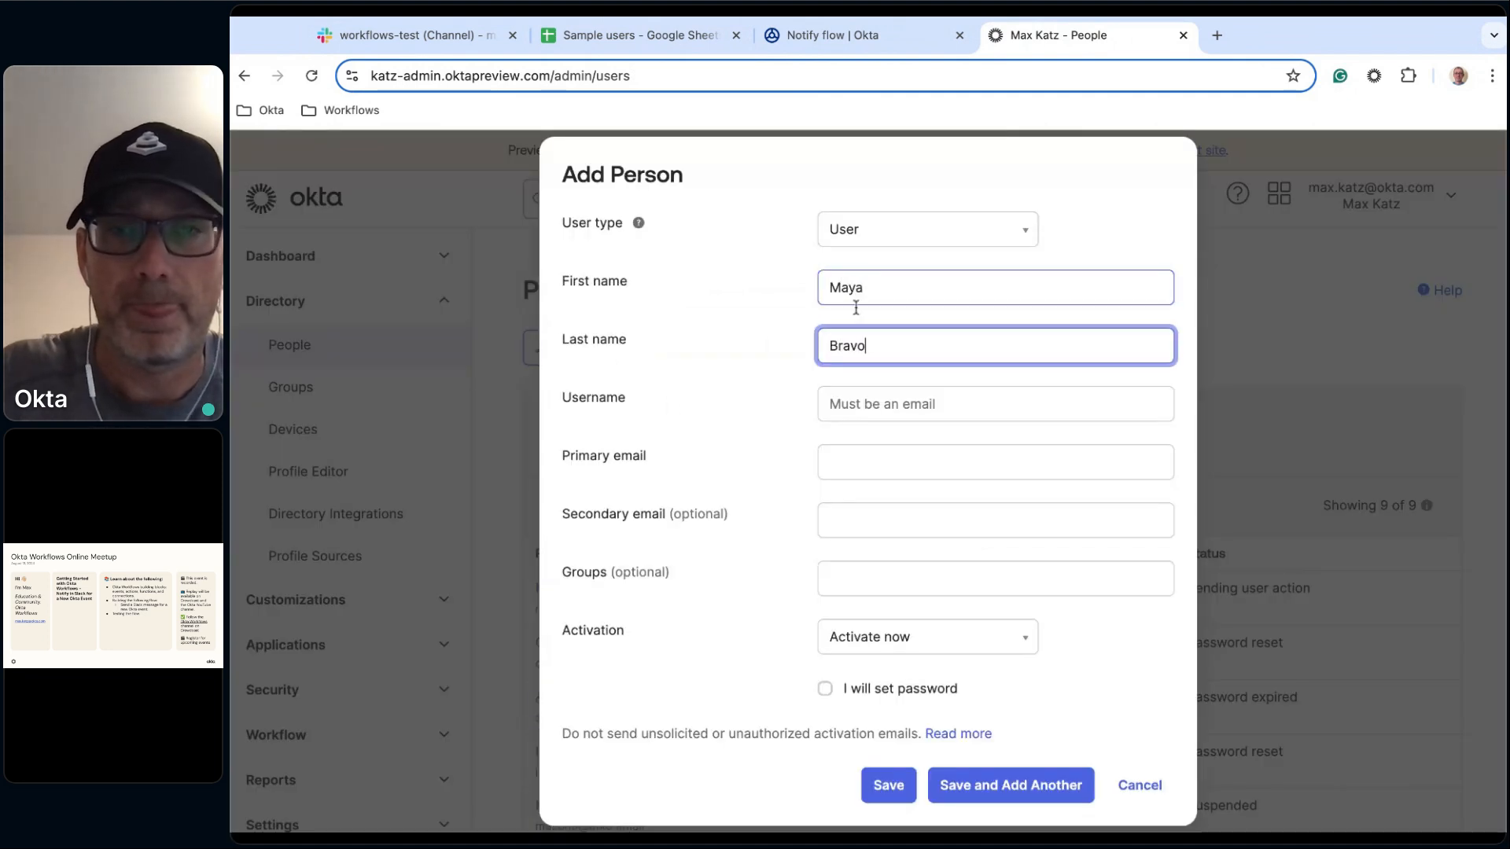
Paste the copied email as username and primary email, enter the same address with a 2 as secondary email, and save the person.
left_click(893, 398)
key("super+v")
left_click(684, 504)
left_click(852, 520)
key("super+v")
left_click(864, 520)
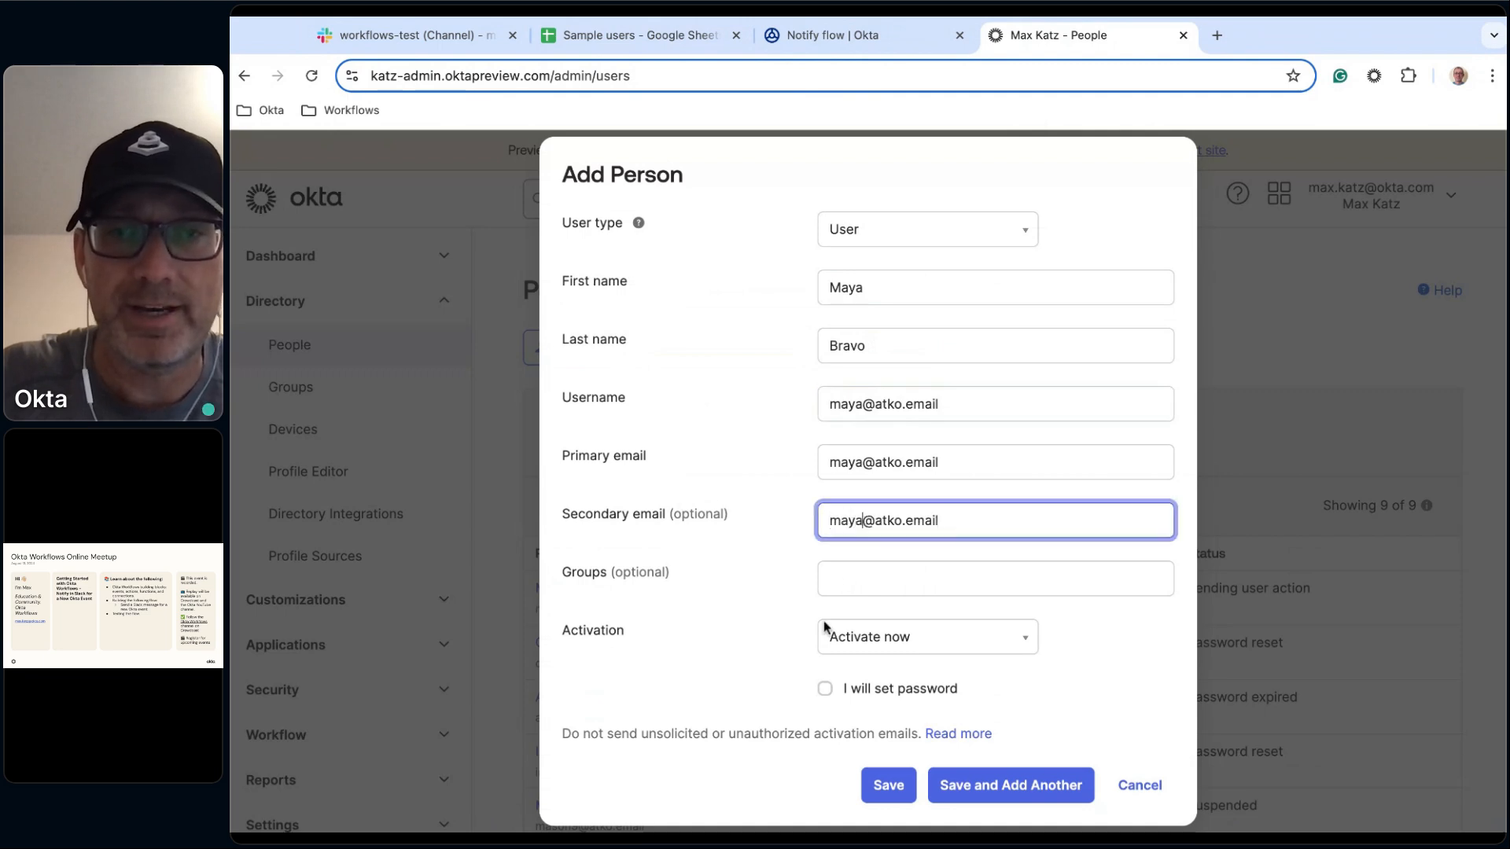
type("2")
left_click(743, 603)
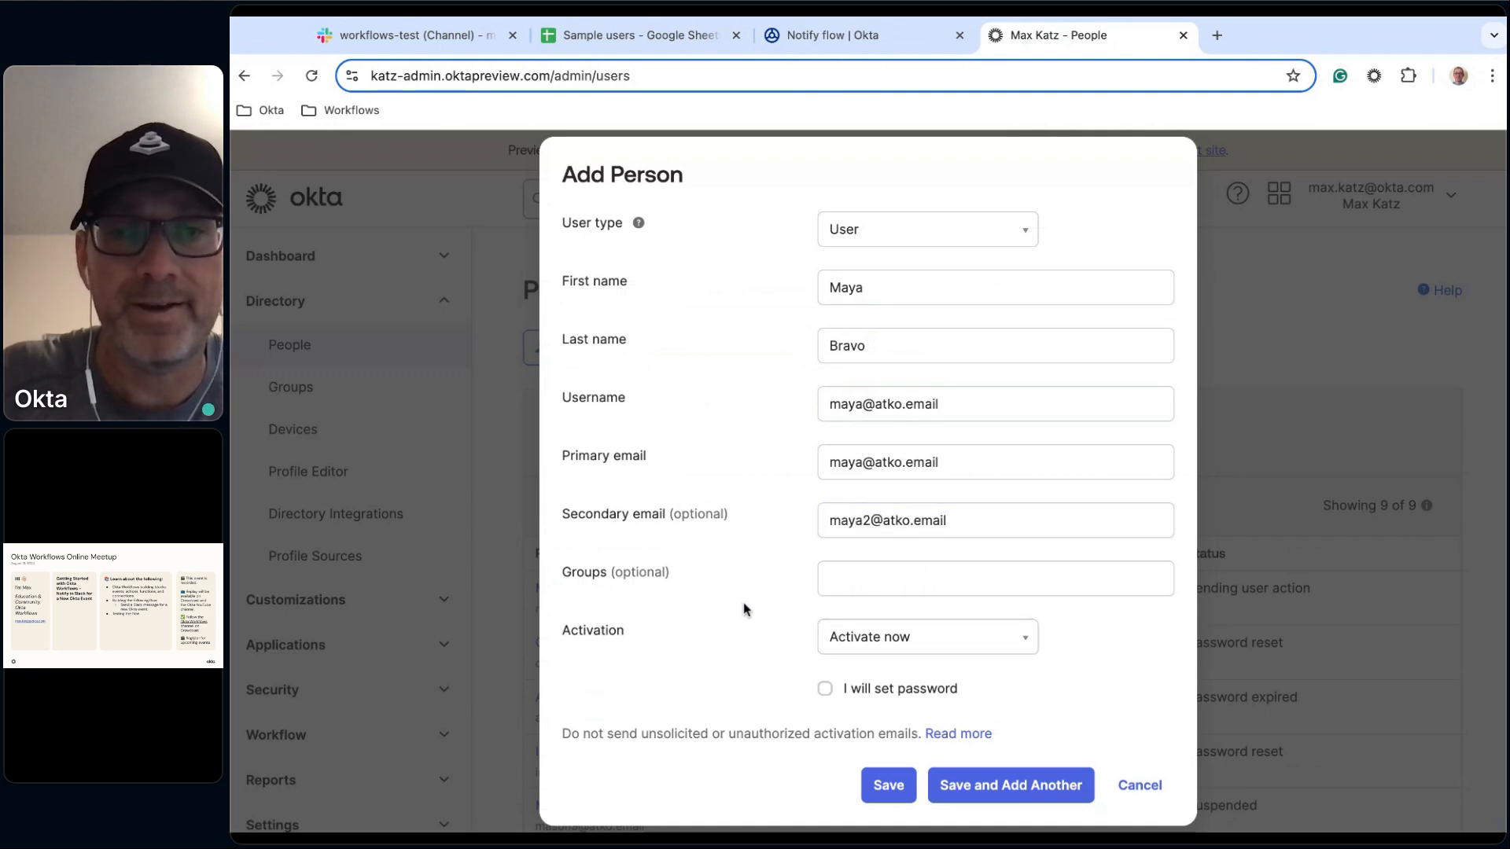
left_click(901, 794)
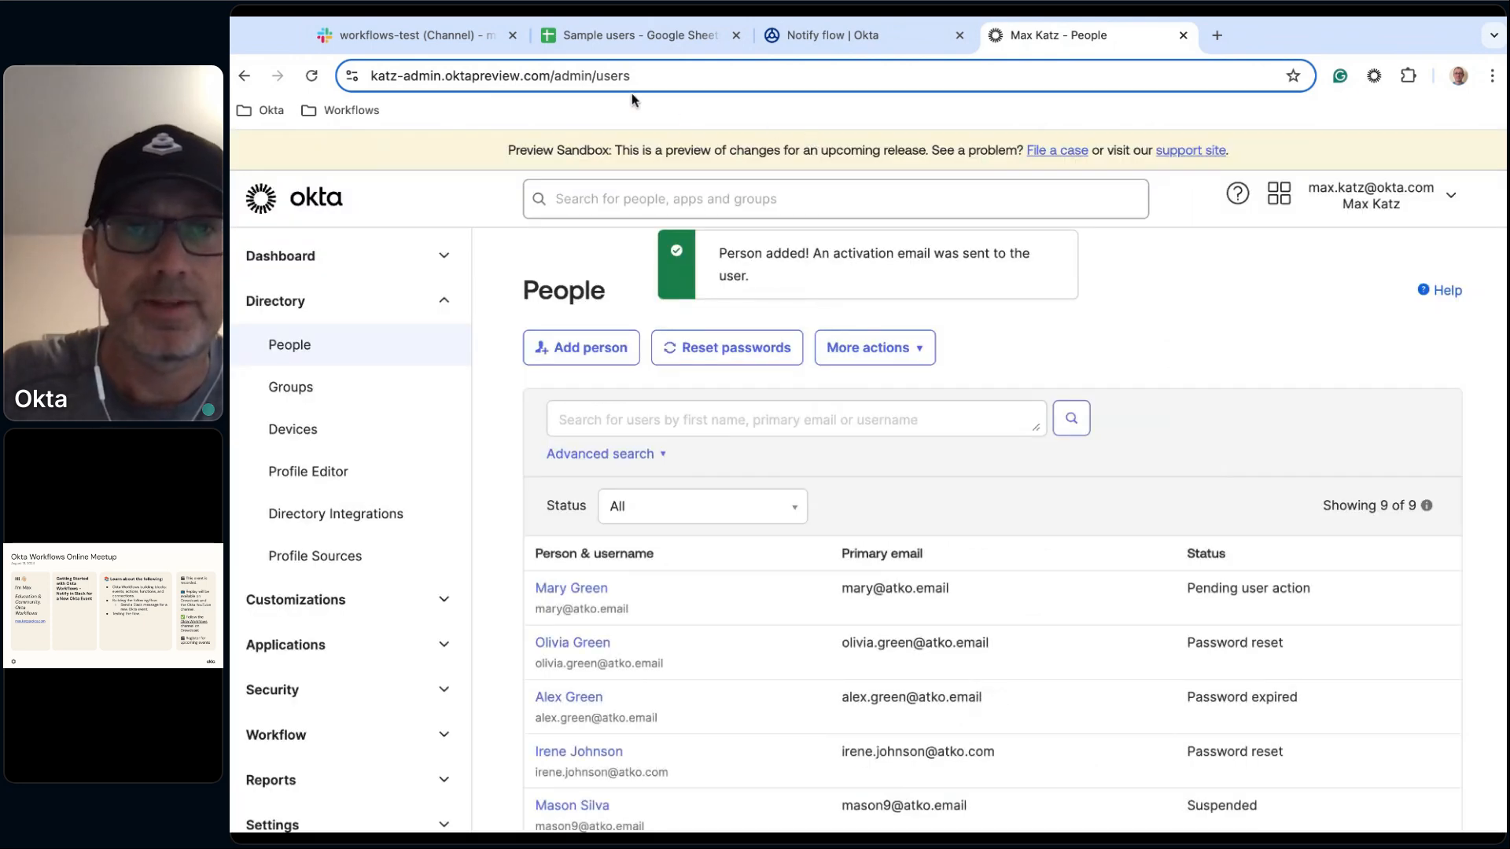
Open the latest run in the Notify flow's execution history and view the User Created card's Okta User output details.
left_click(835, 36)
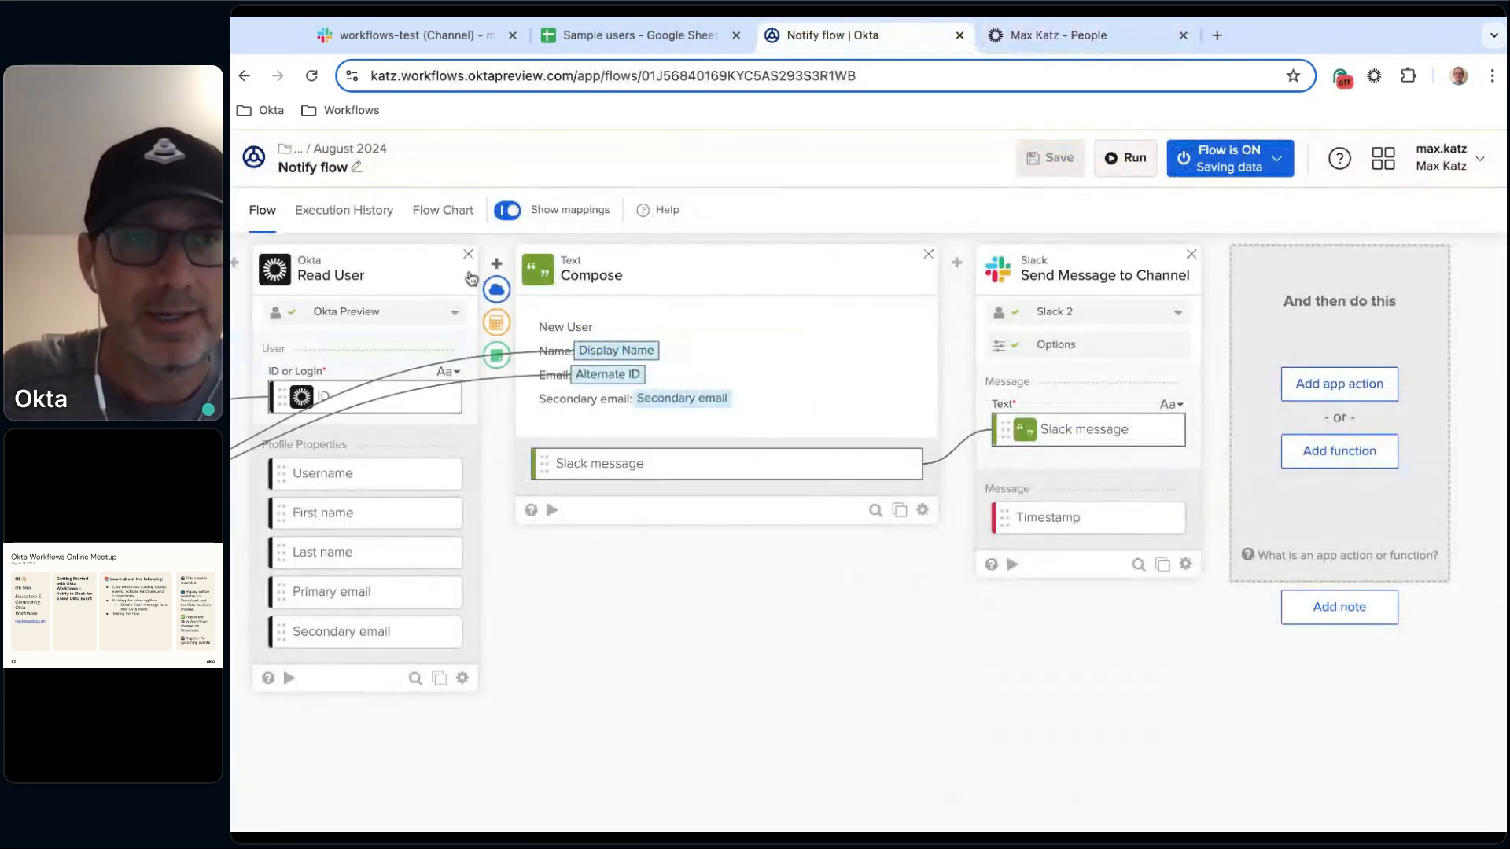
left_click(340, 210)
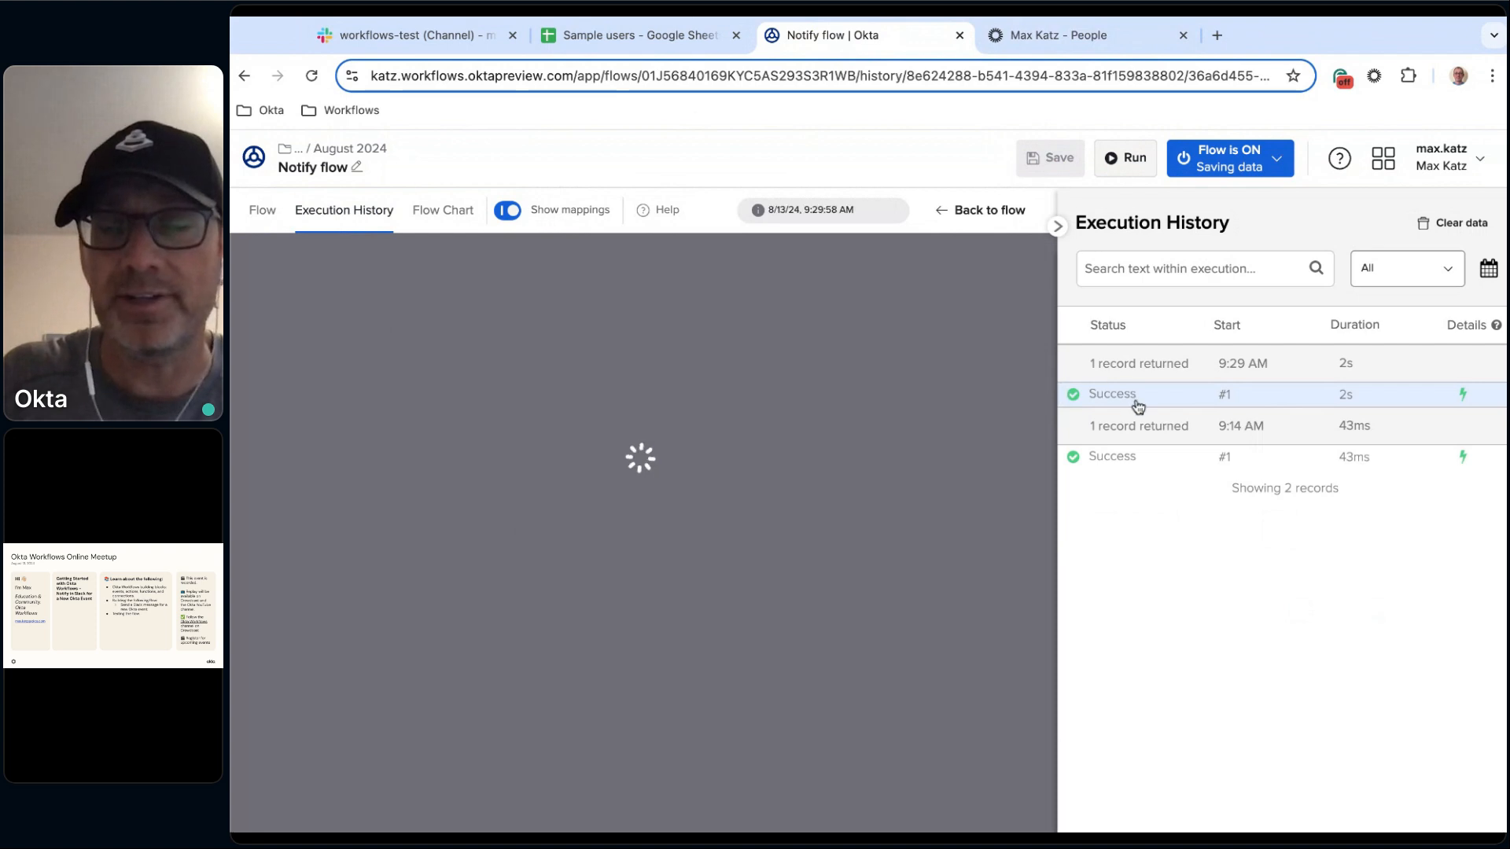
scroll(681, 607, "left", 7)
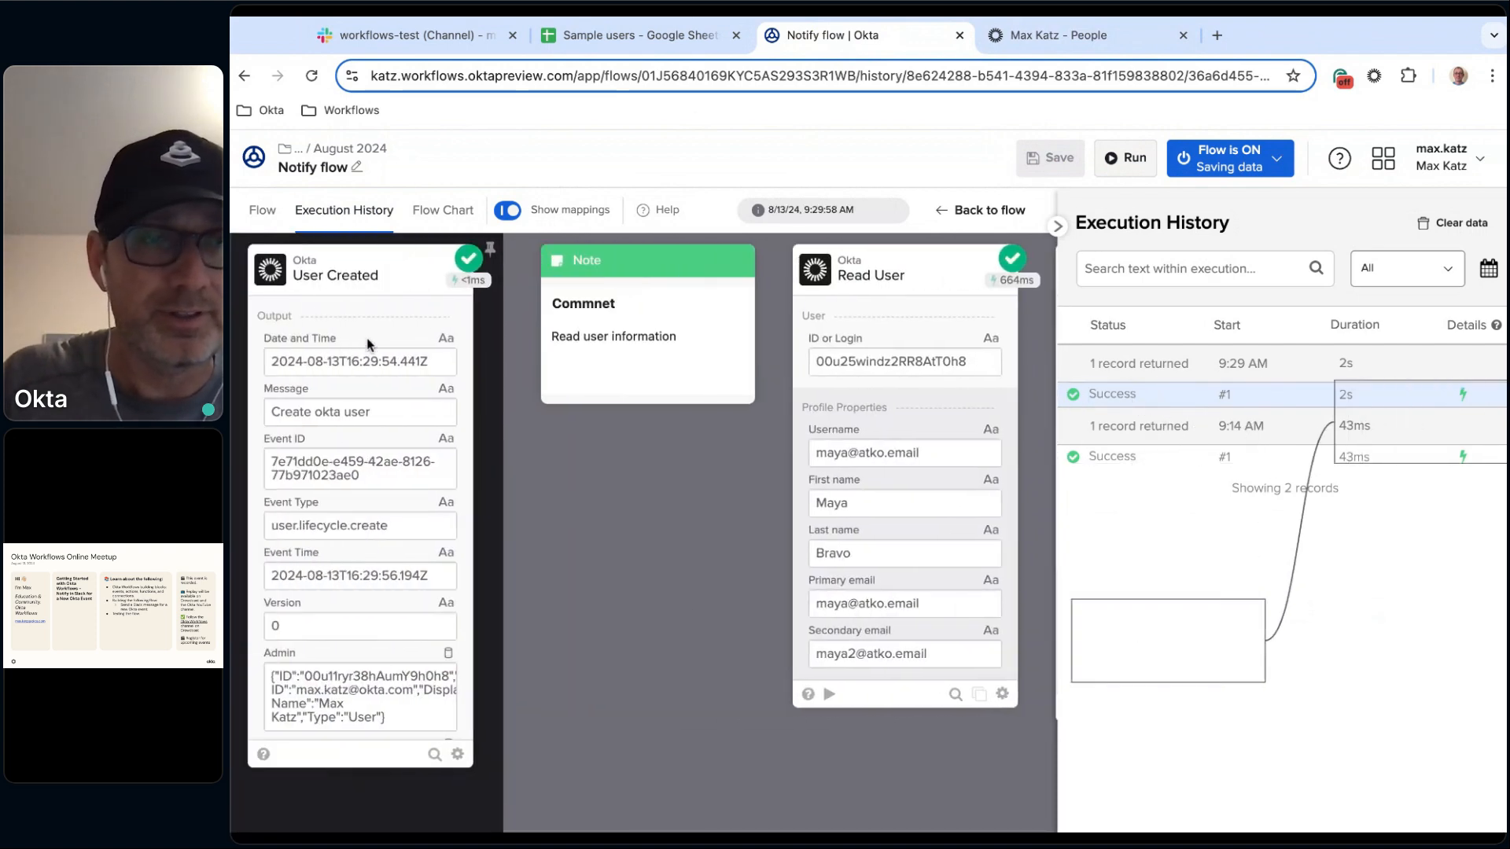
scroll(382, 395, "down", 2)
scroll(398, 456, "down", 1)
scroll(398, 456, "up", 2)
scroll(398, 457, "down", 3)
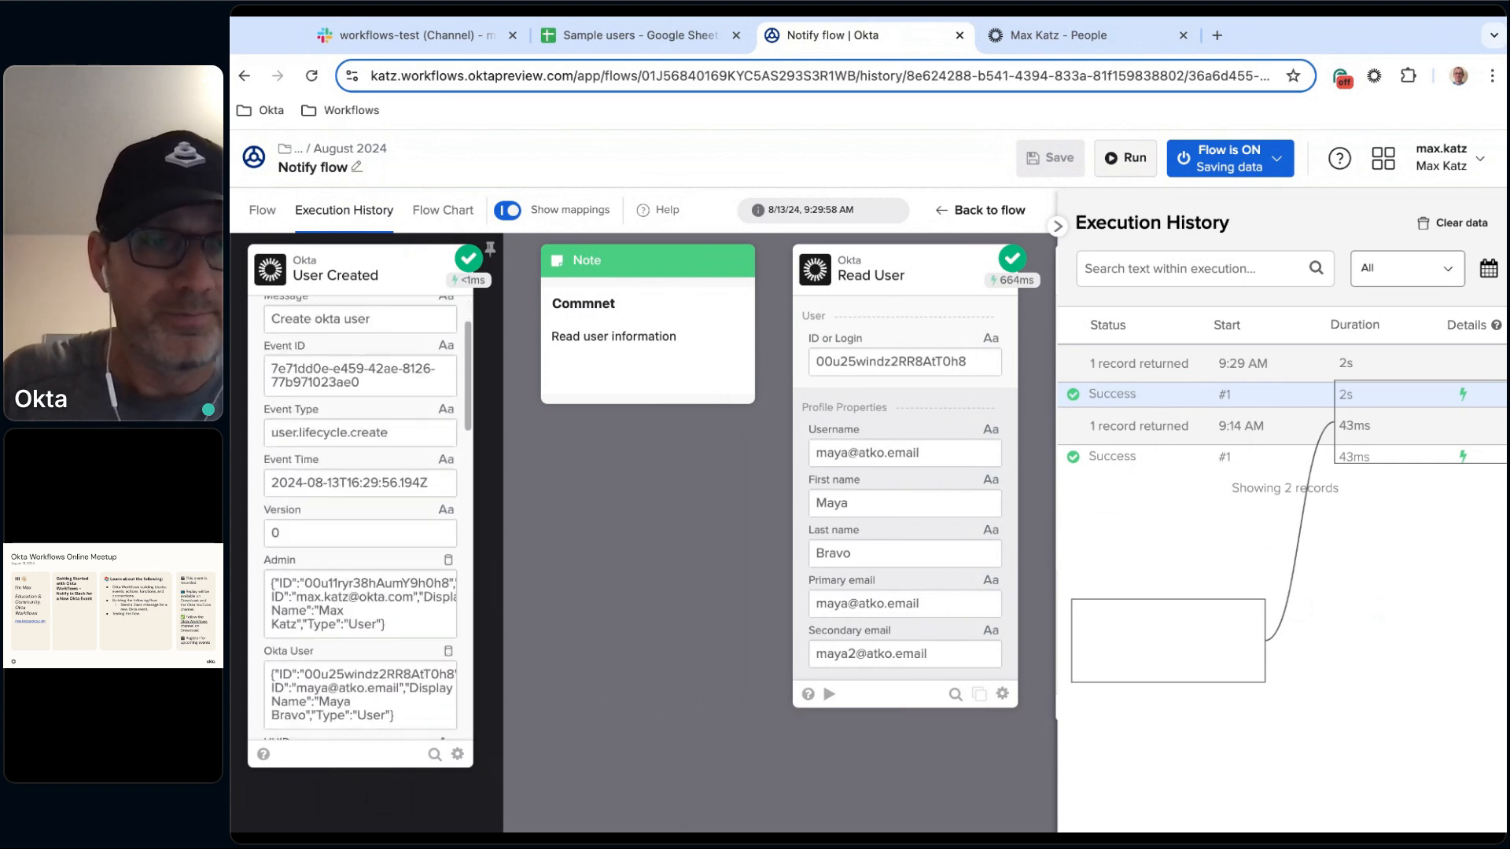
scroll(440, 551, "down", 1)
left_click(440, 548)
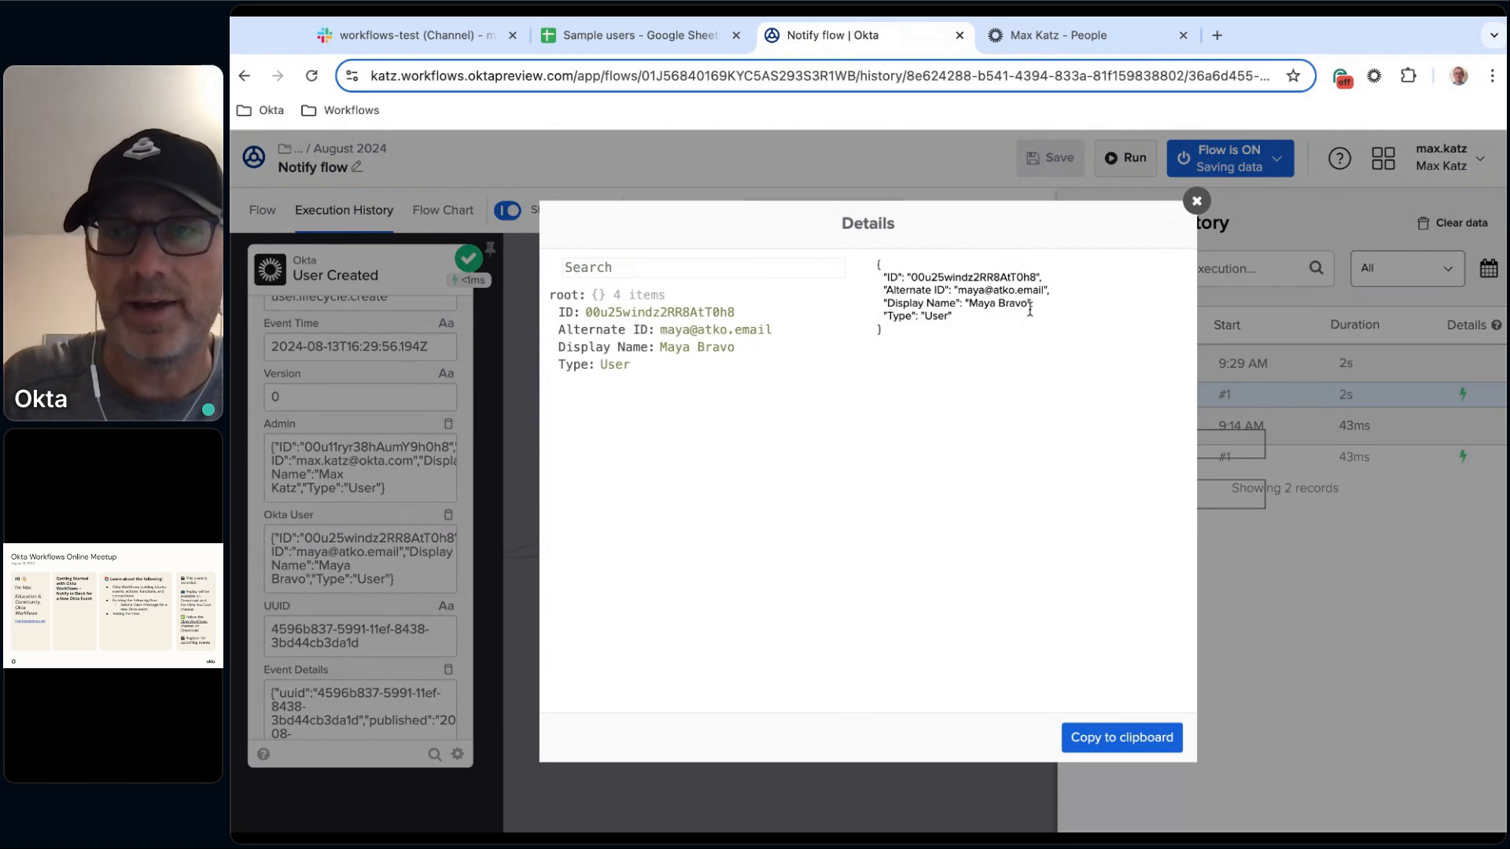
left_click(1197, 202)
Inspect the Read User, Compose and Send Message to Channel card values of the latest execution.
scroll(488, 605, "right", 3)
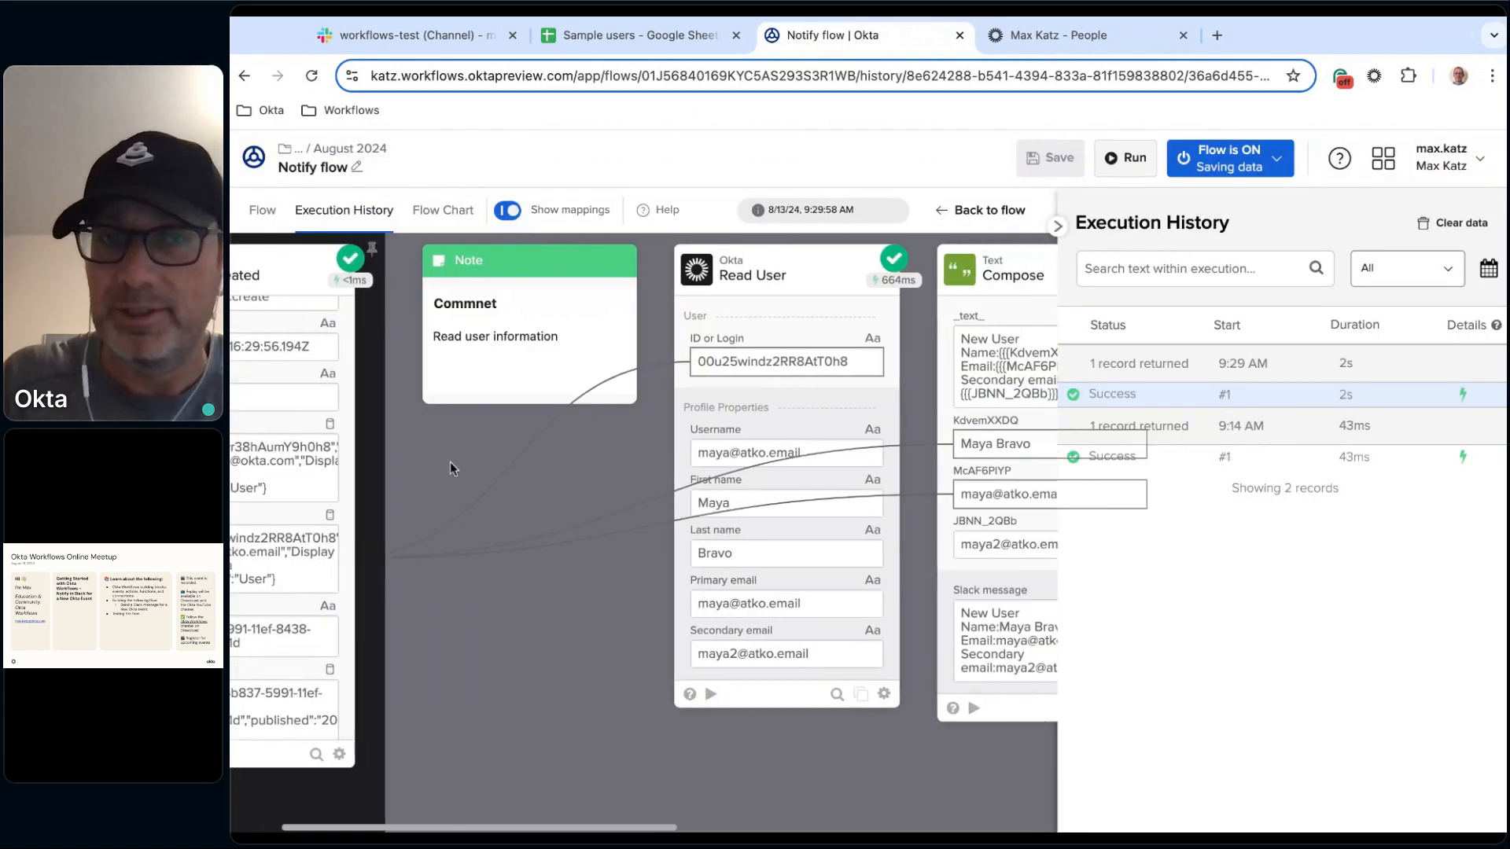
scroll(515, 625, "right", 3)
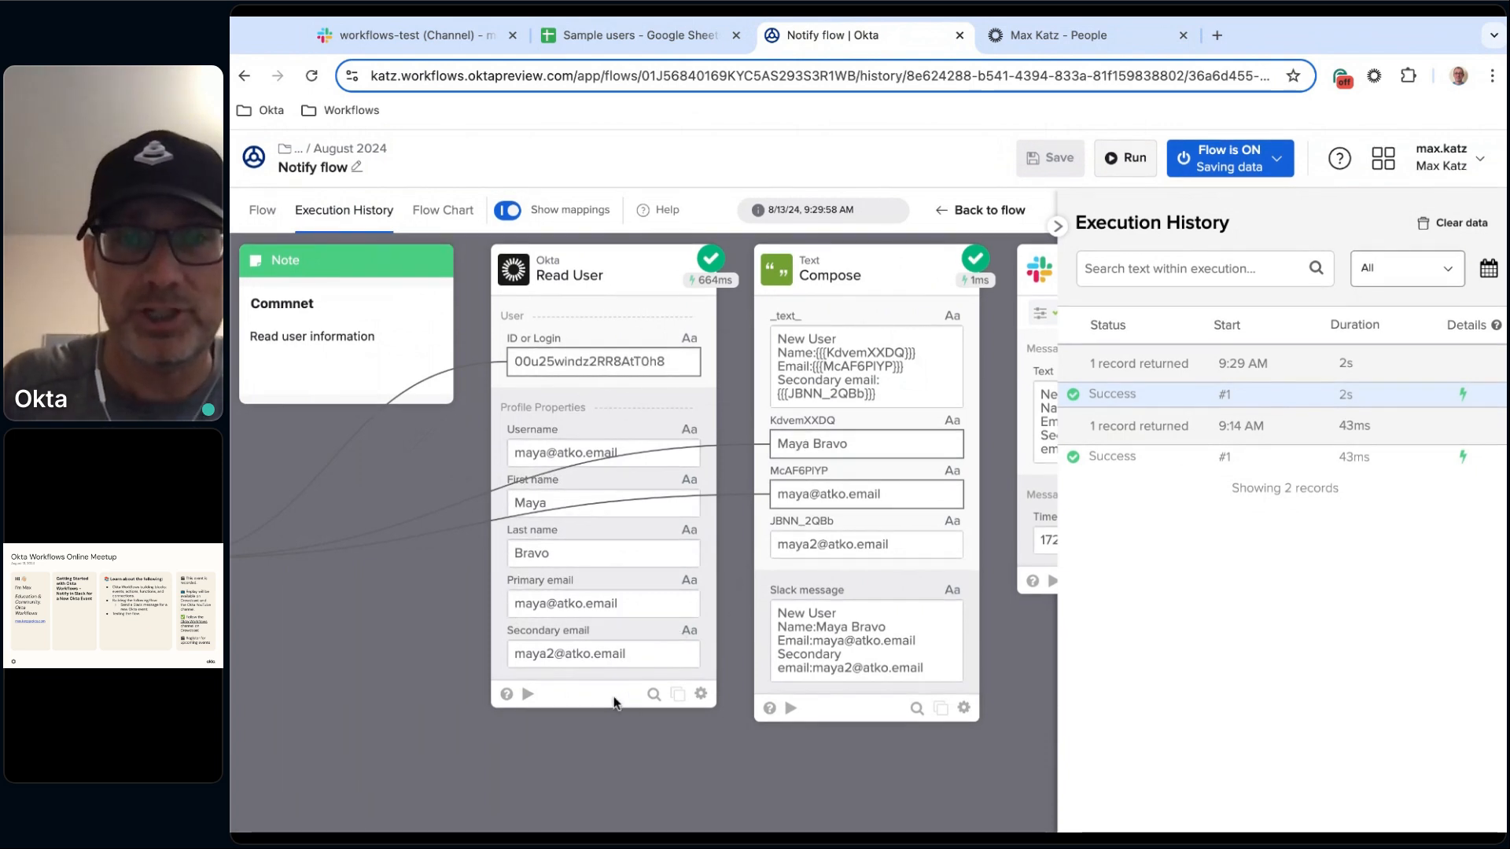
scroll(612, 700, "right", 2)
scroll(571, 684, "right", 2)
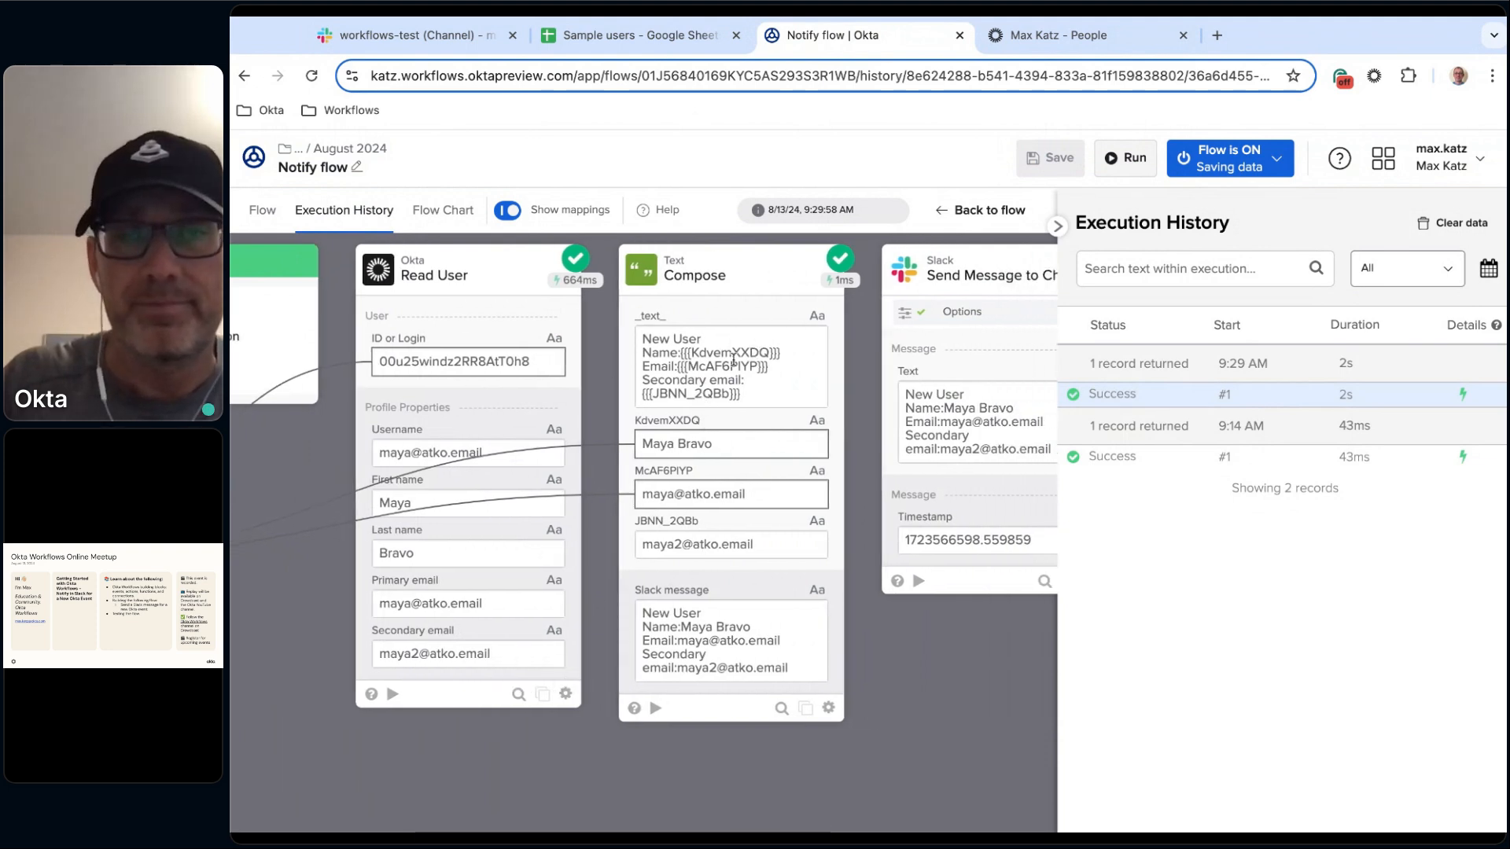
scroll(705, 388, "right", 2)
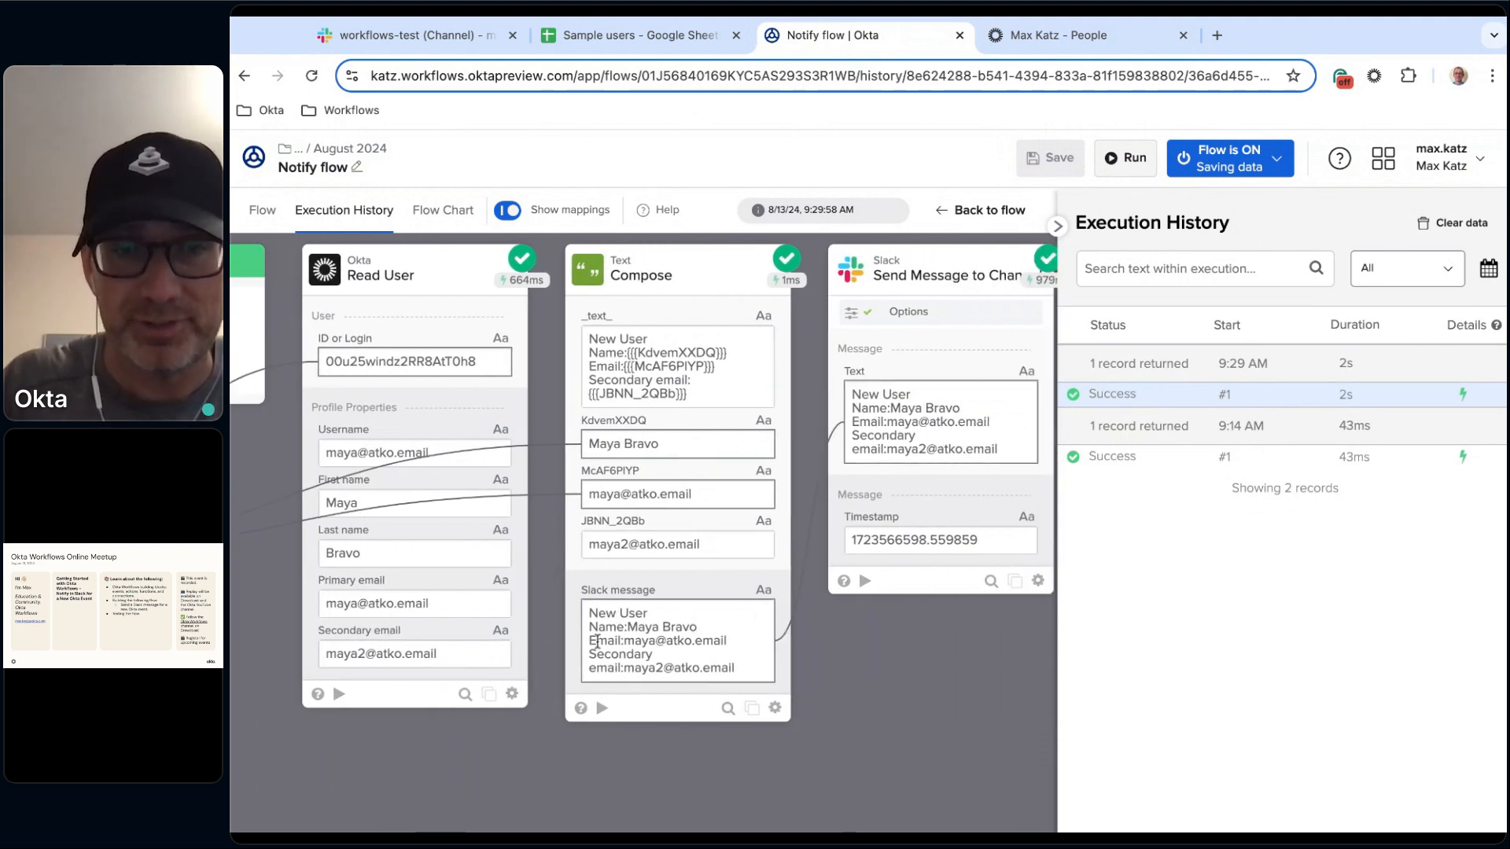
scroll(737, 659, "right", 6)
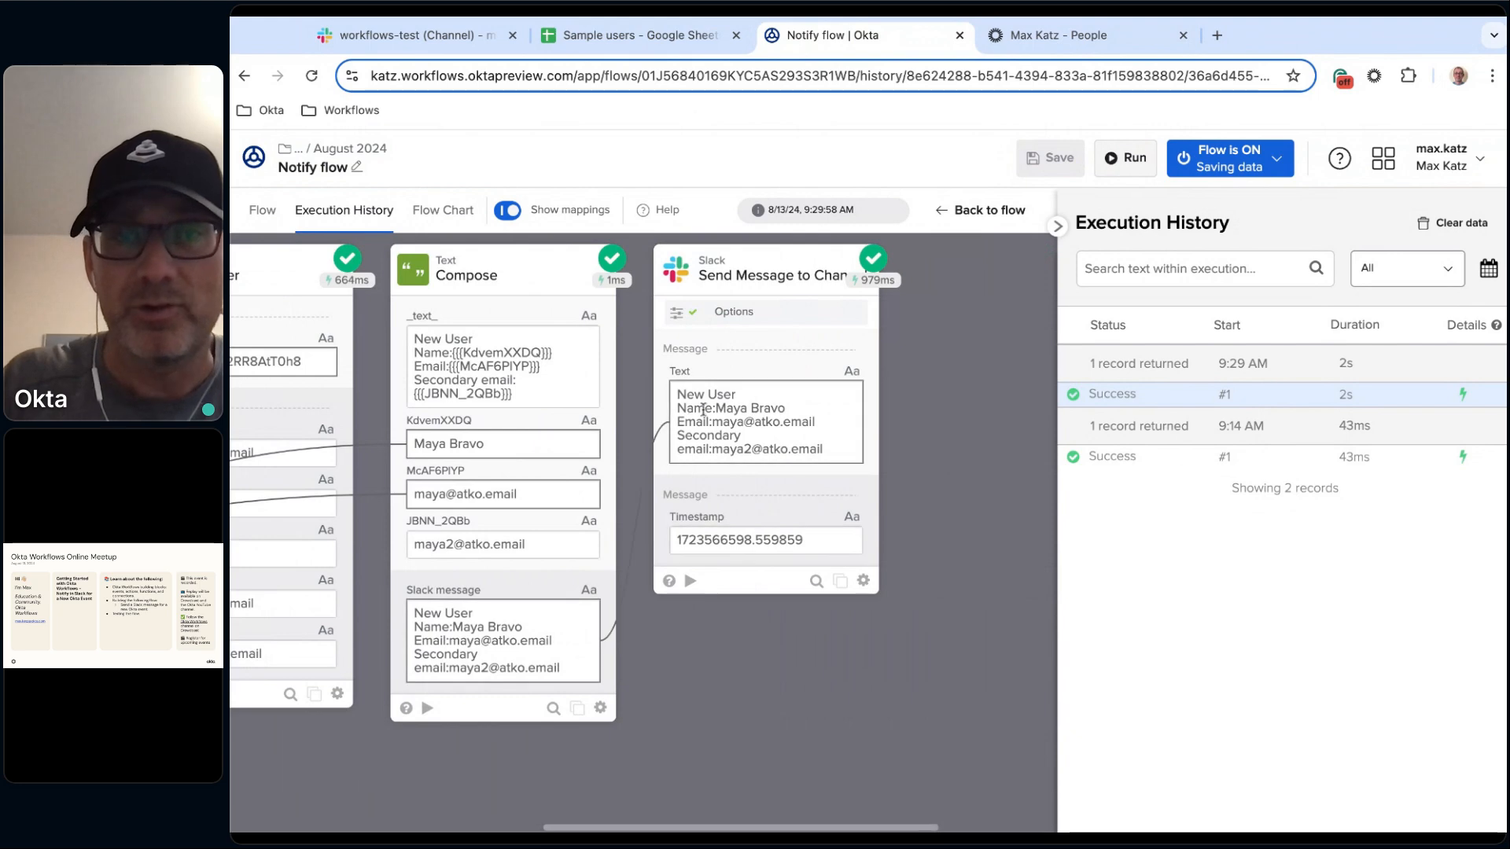
Check the new-user message posted in the workflows-test Slack channel.
left_click(411, 33)
triple_click(873, 671)
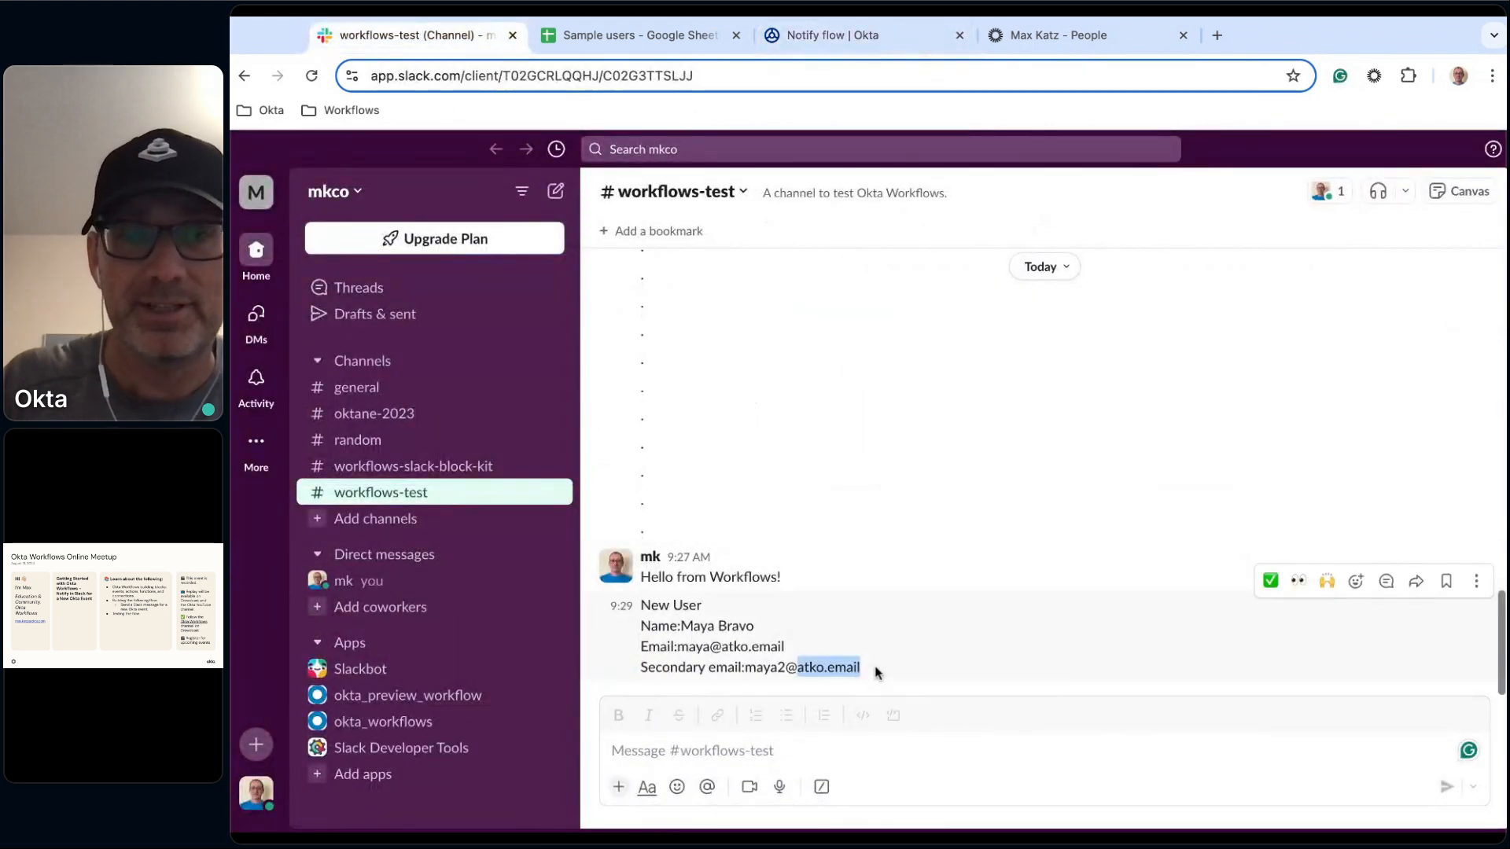
left_click_drag(875, 673, 643, 638)
left_click(693, 753)
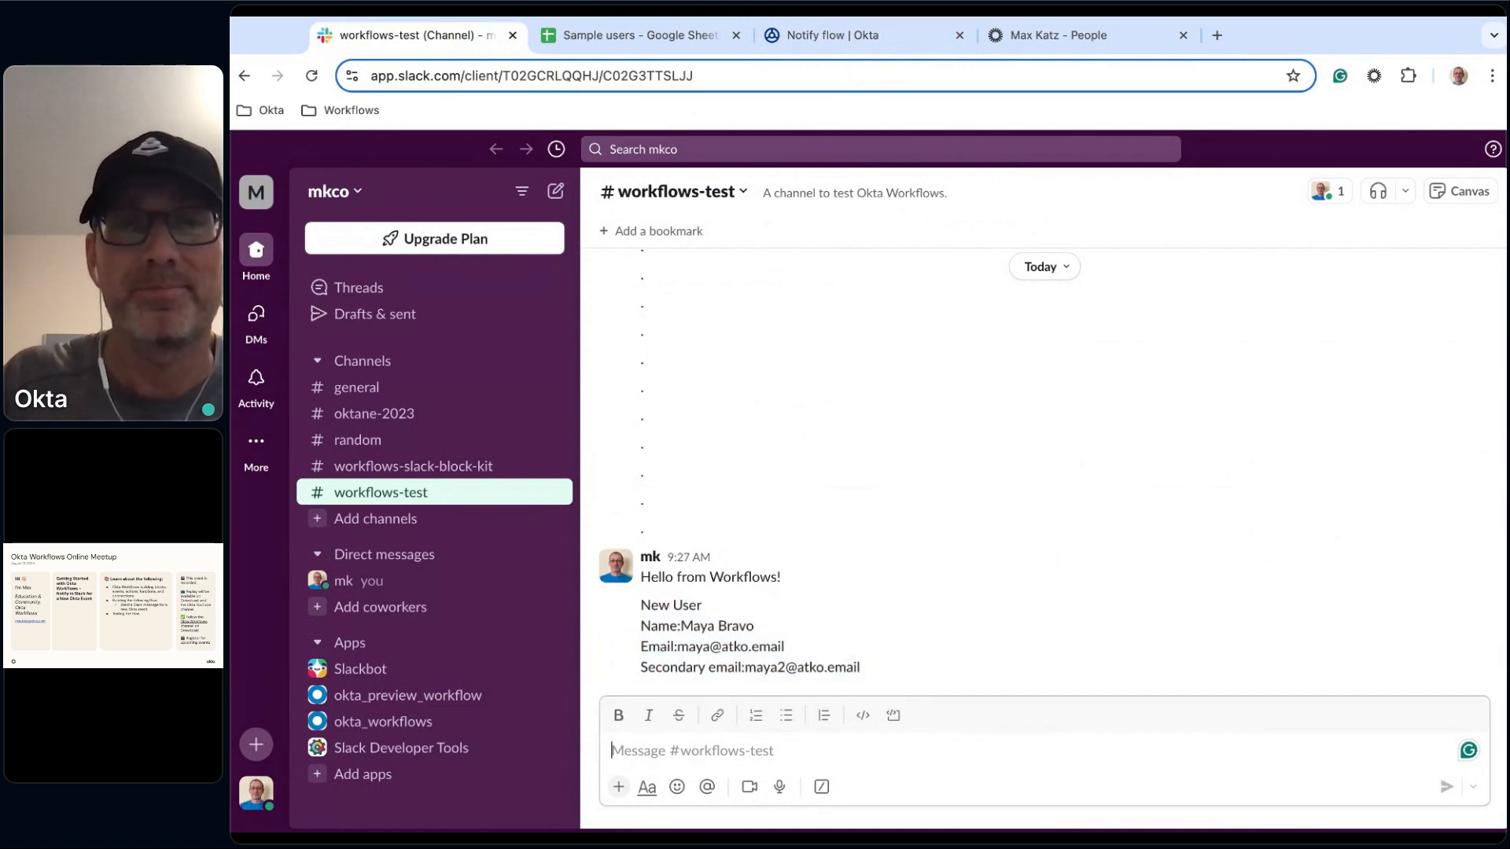
Compare the earlier execution with the latest one in the flow's execution history.
left_click(873, 38)
scroll(794, 648, "left", 5)
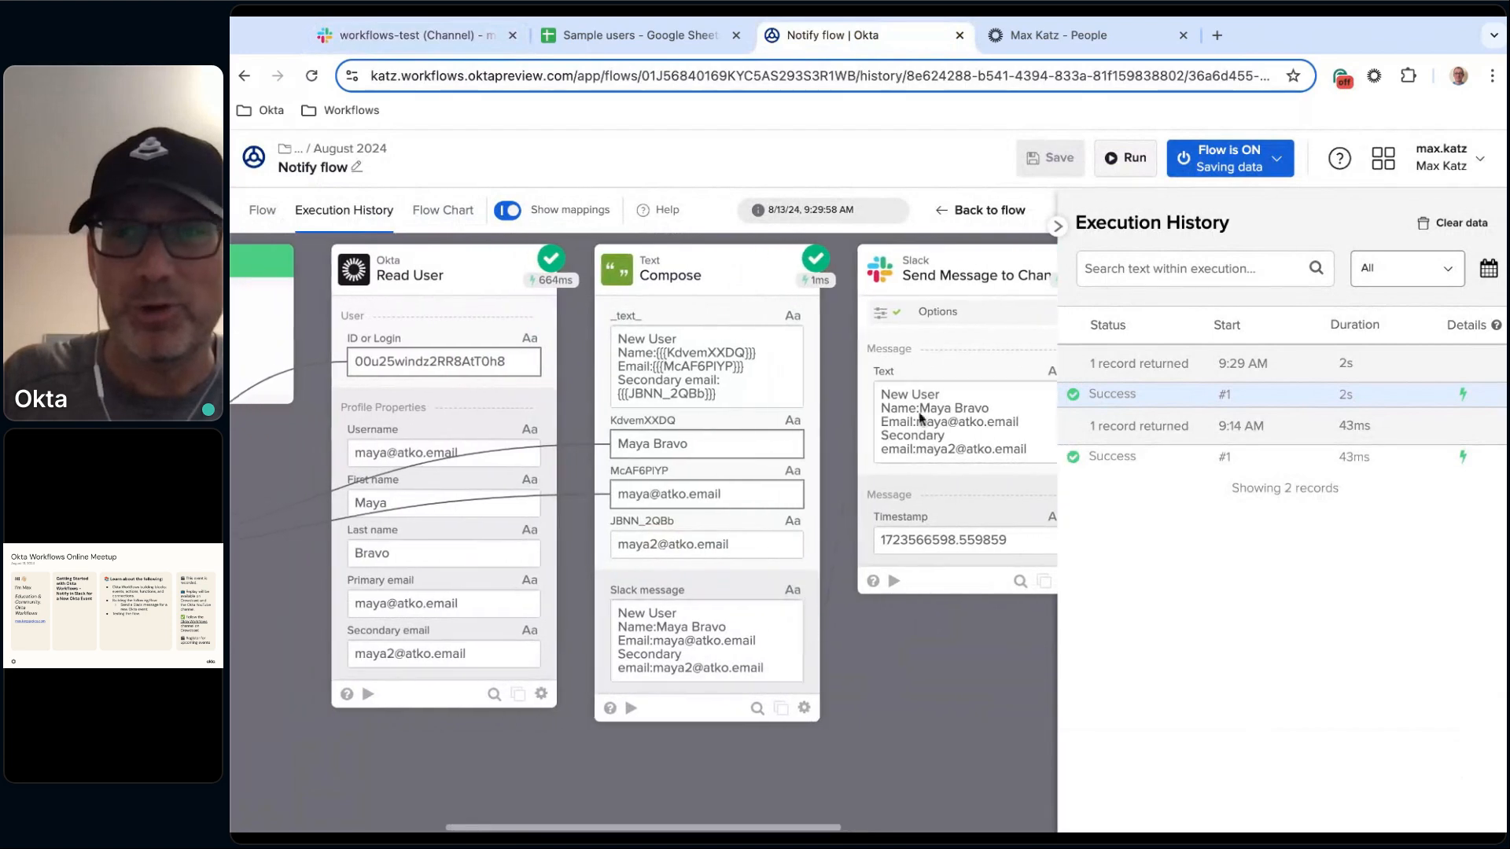
left_click(266, 210)
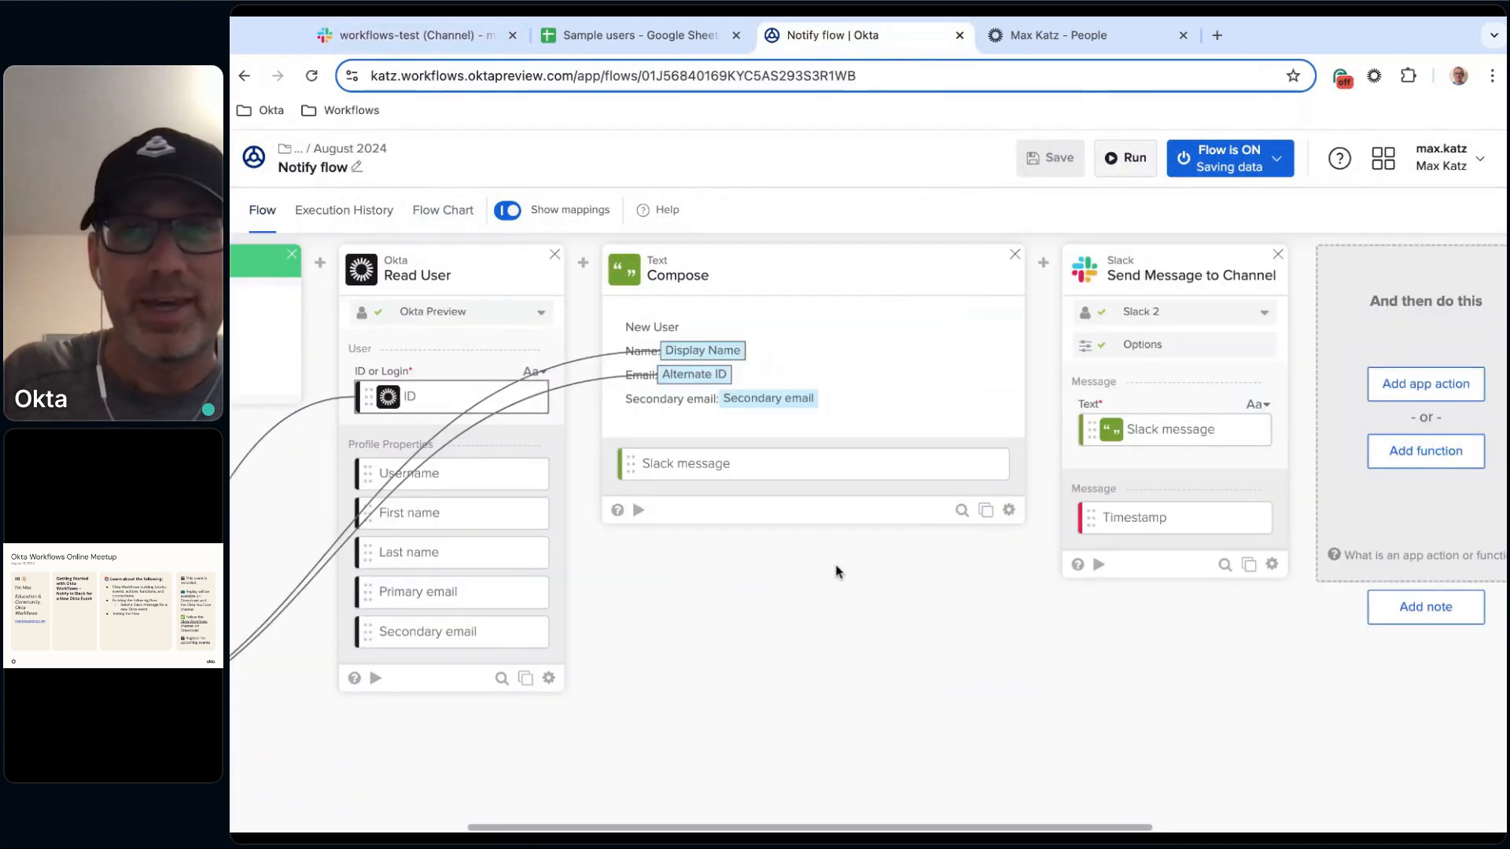
left_click(334, 210)
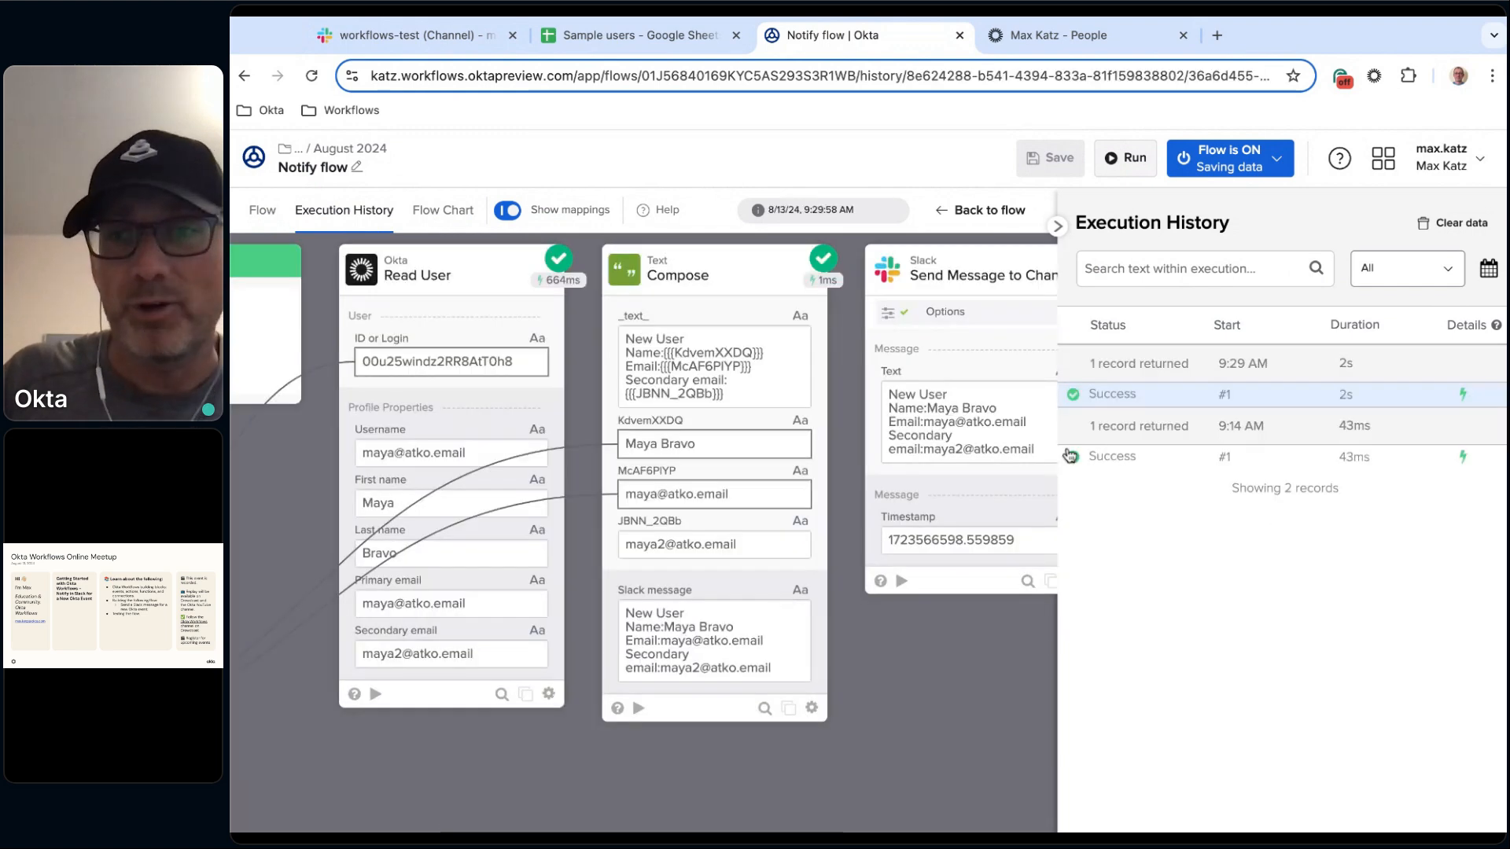
left_click(1134, 460)
scroll(724, 645, "left", 5)
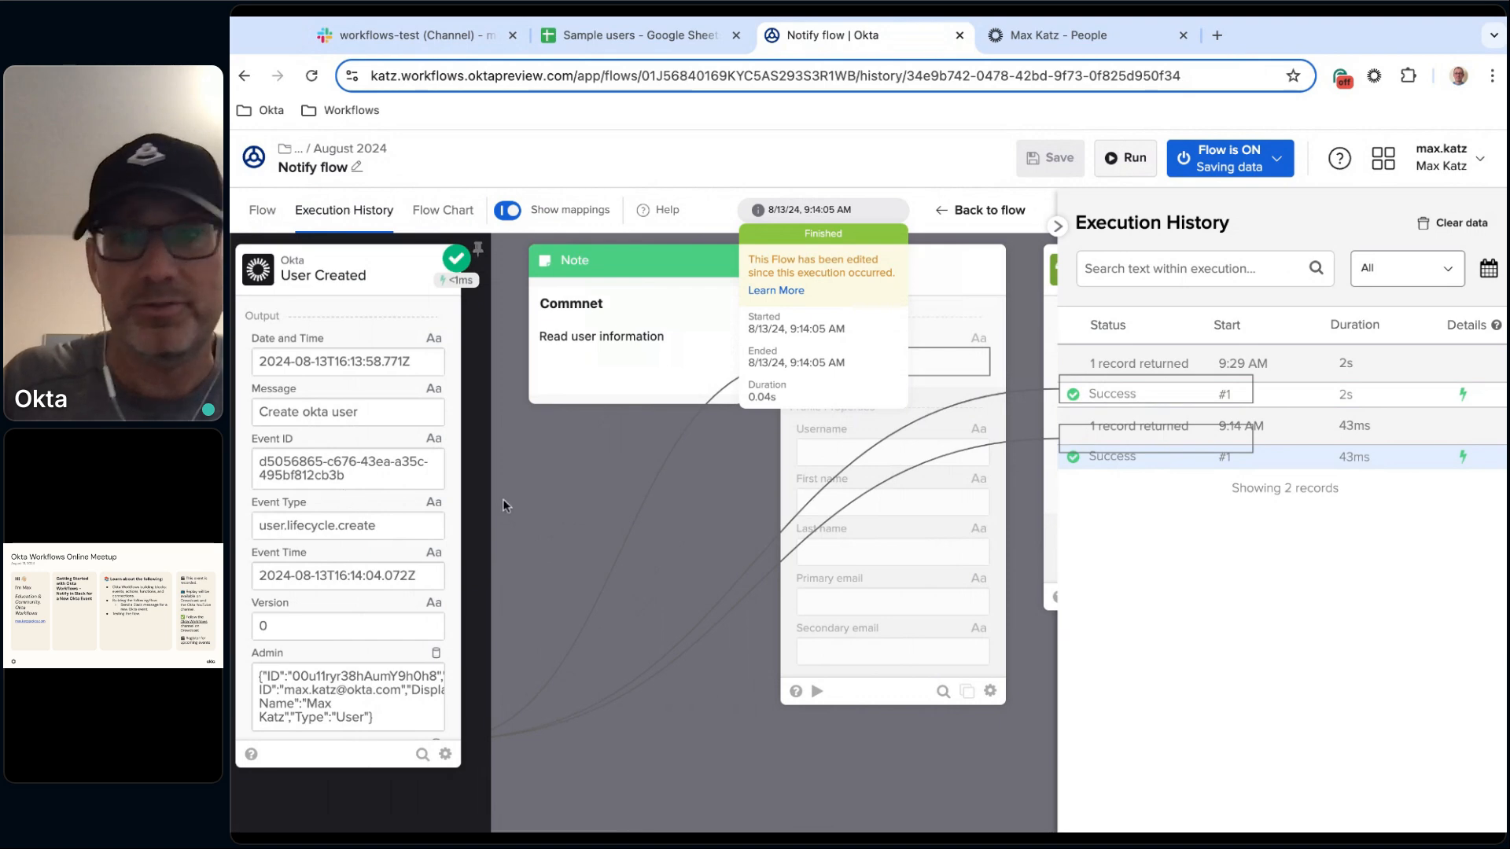
left_click(1299, 399)
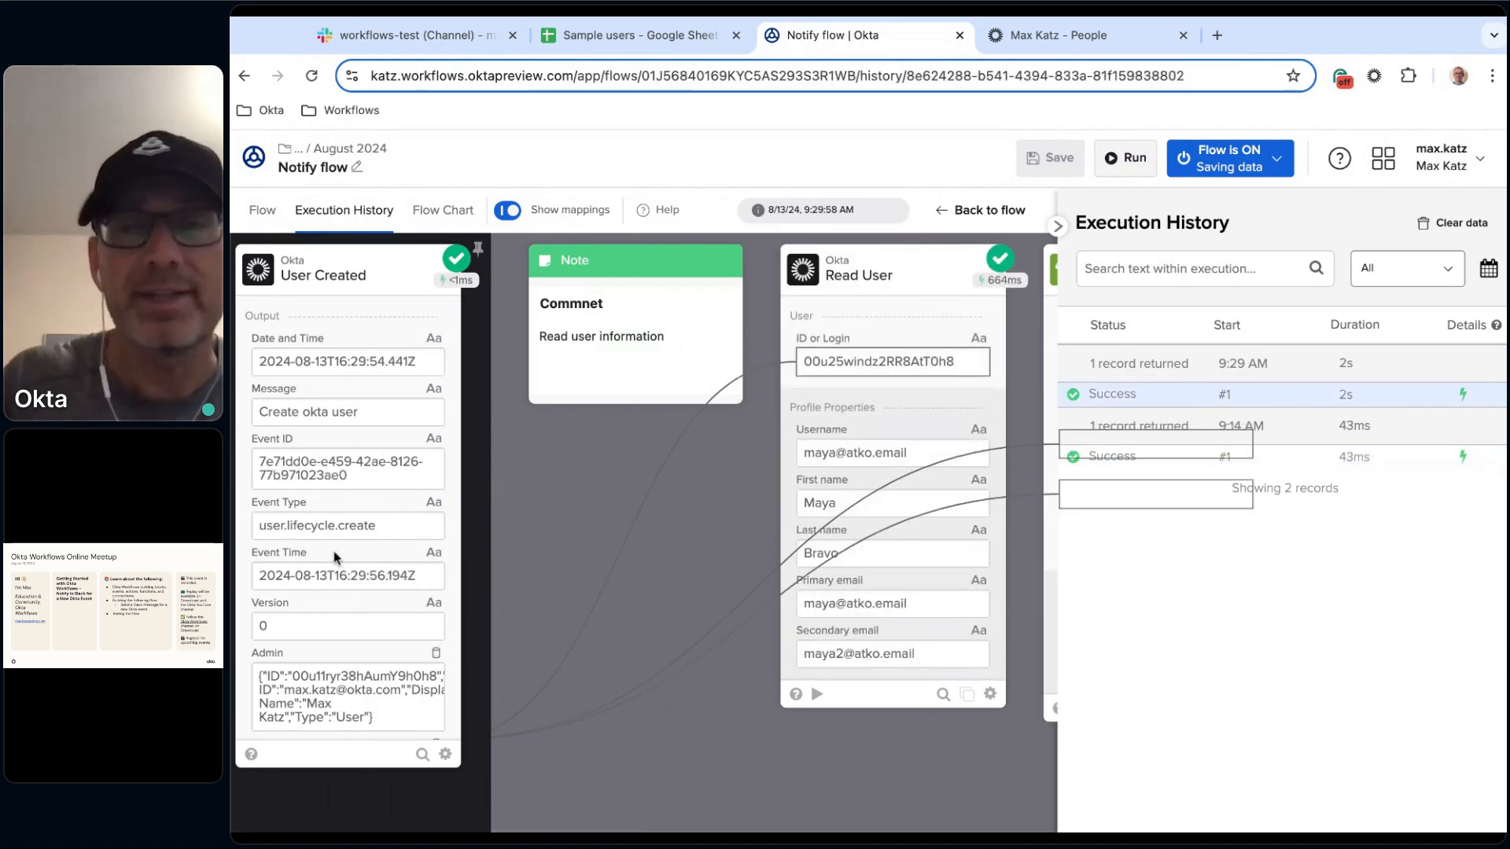
Review the flow's on and save-data settings and return to the flow editor.
left_click(1279, 161)
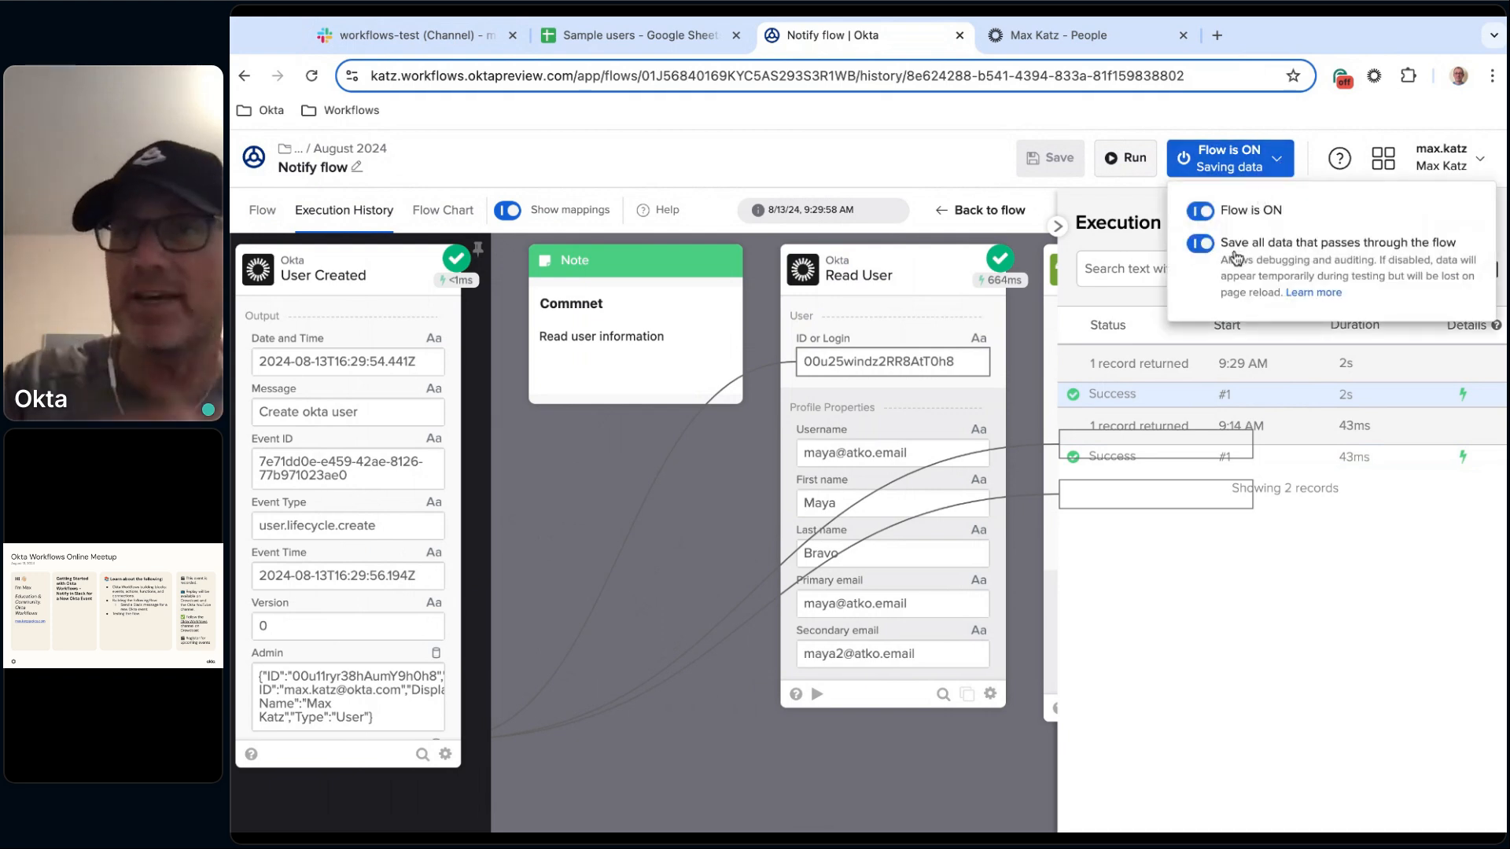
left_click(877, 183)
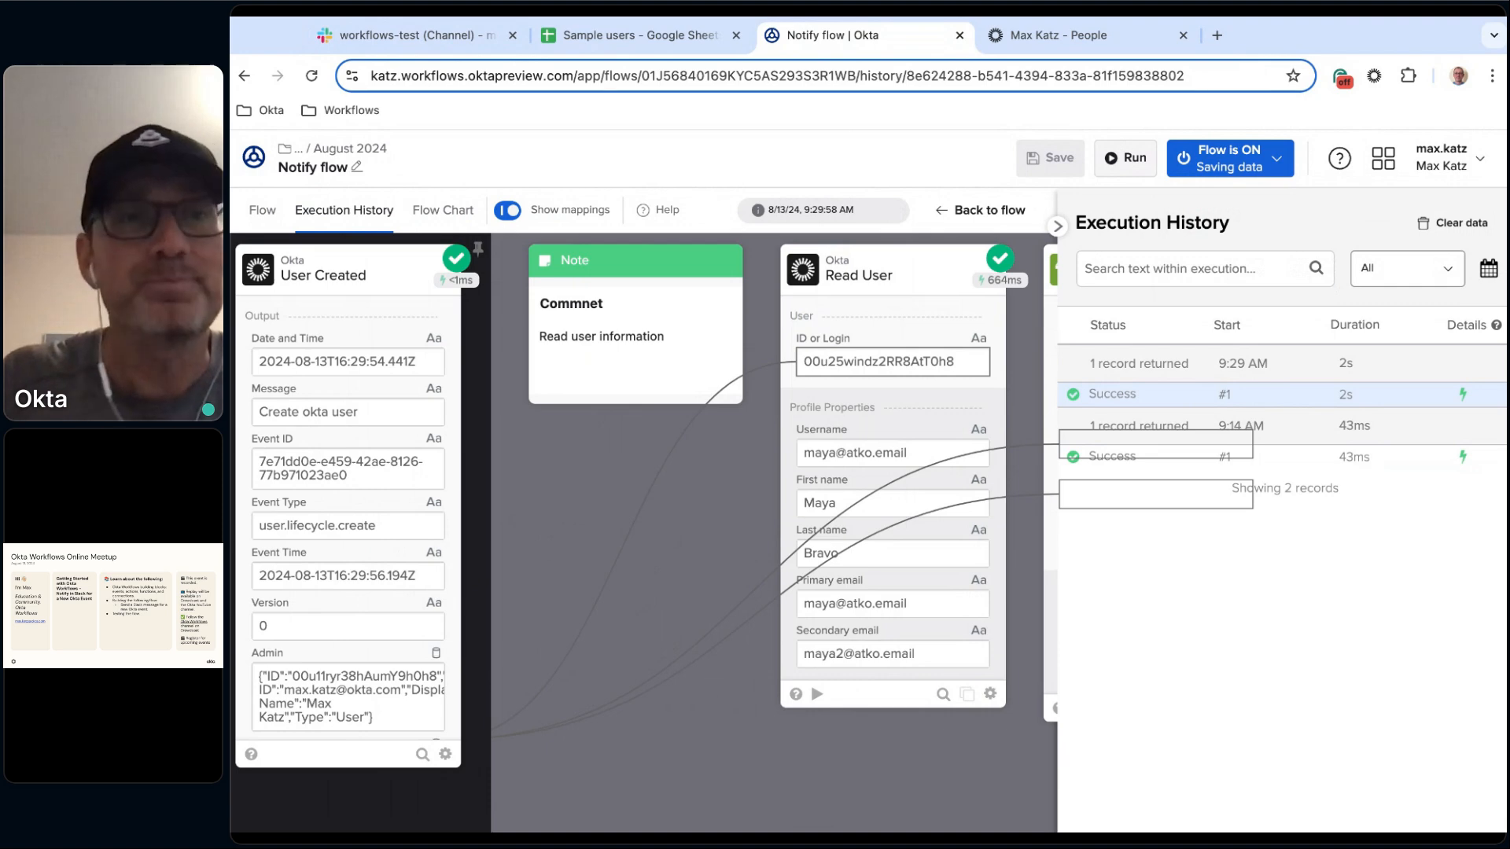
left_click(264, 212)
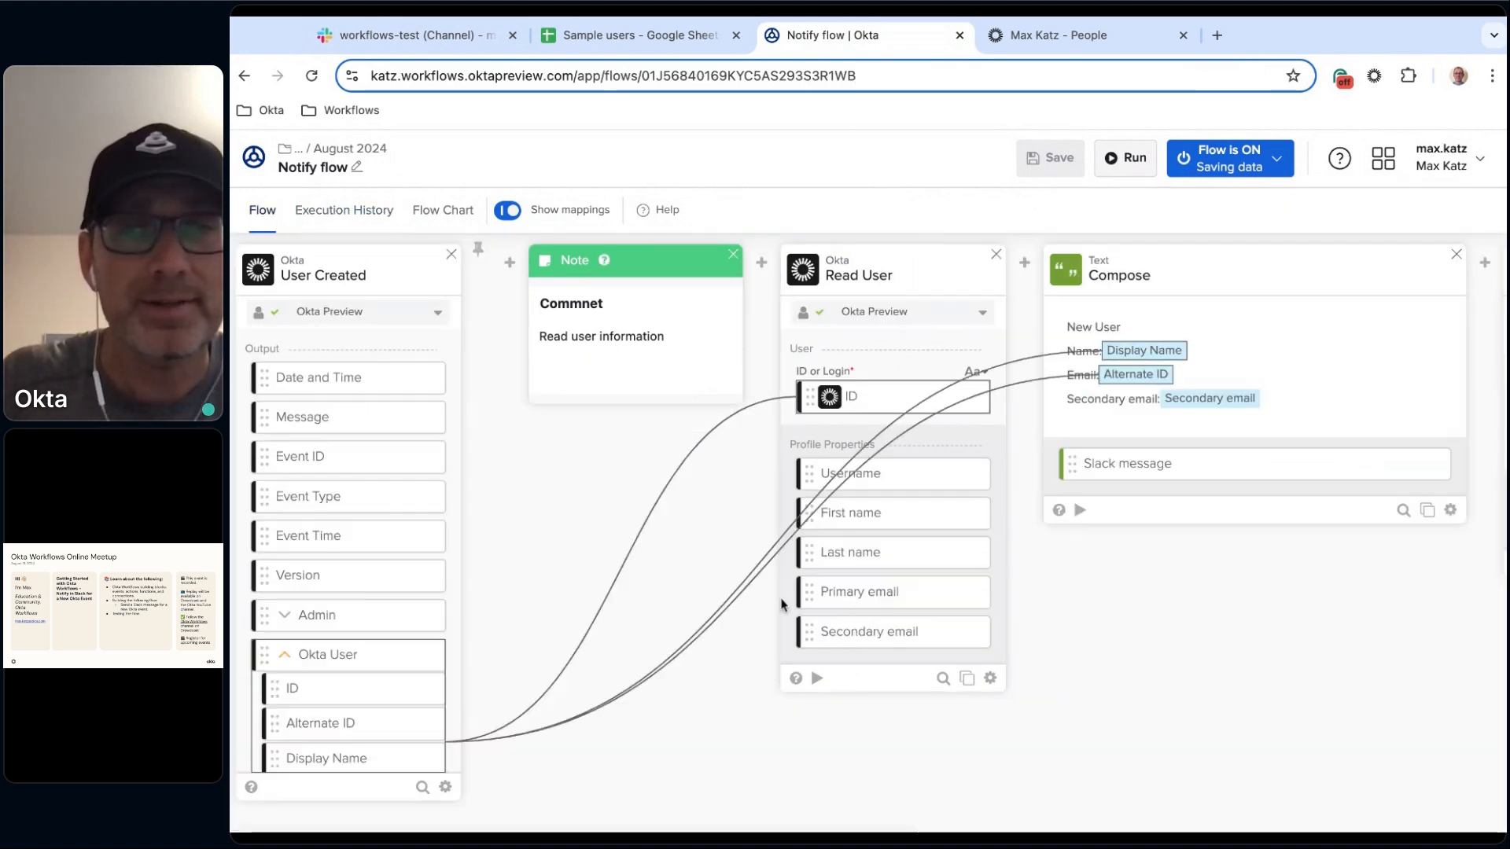
scroll(1028, 681, "right", 3)
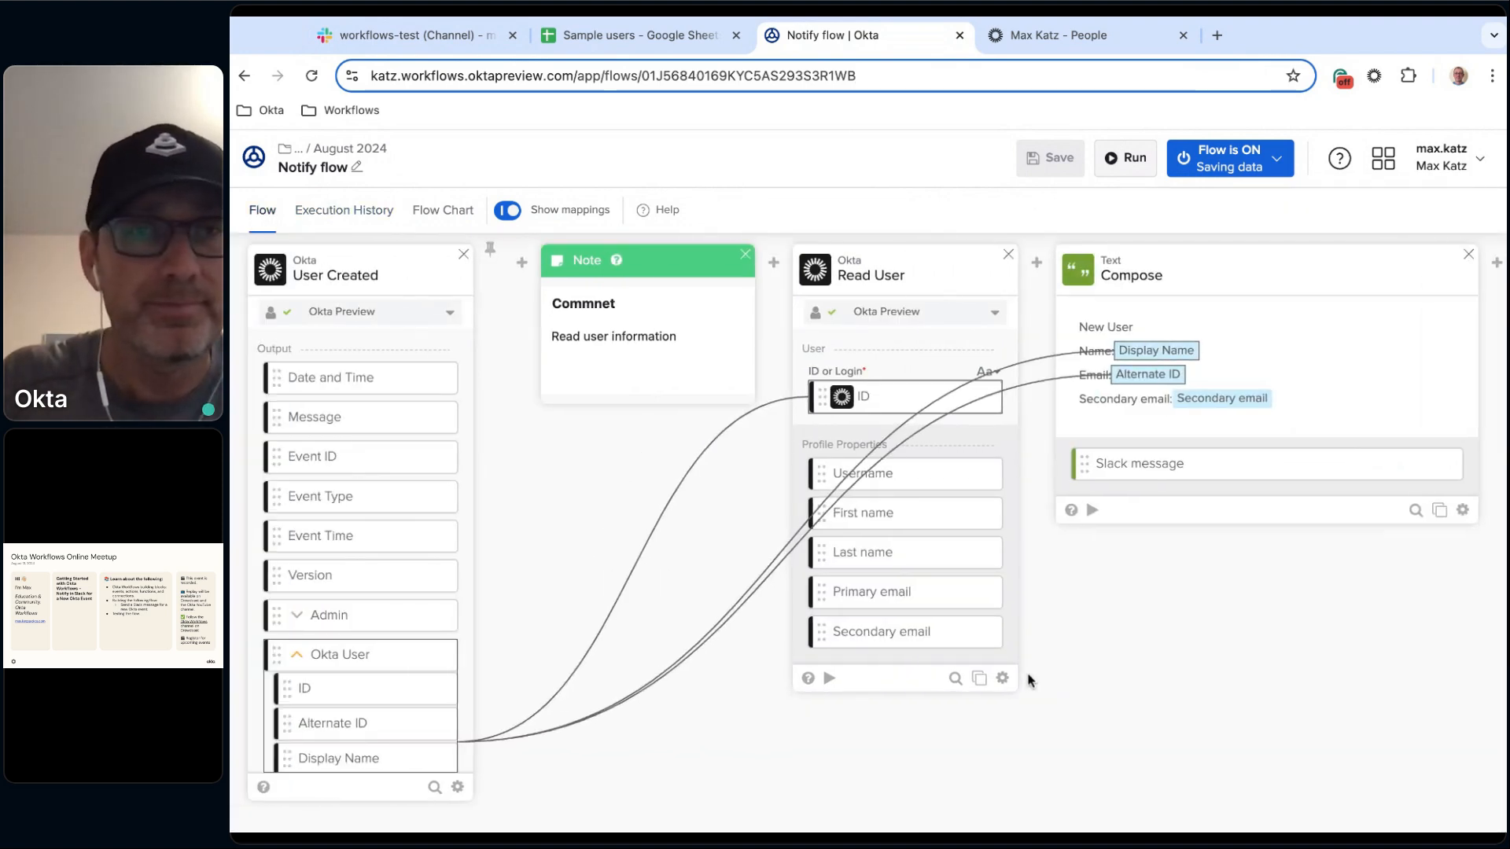
scroll(869, 536, "right", 5)
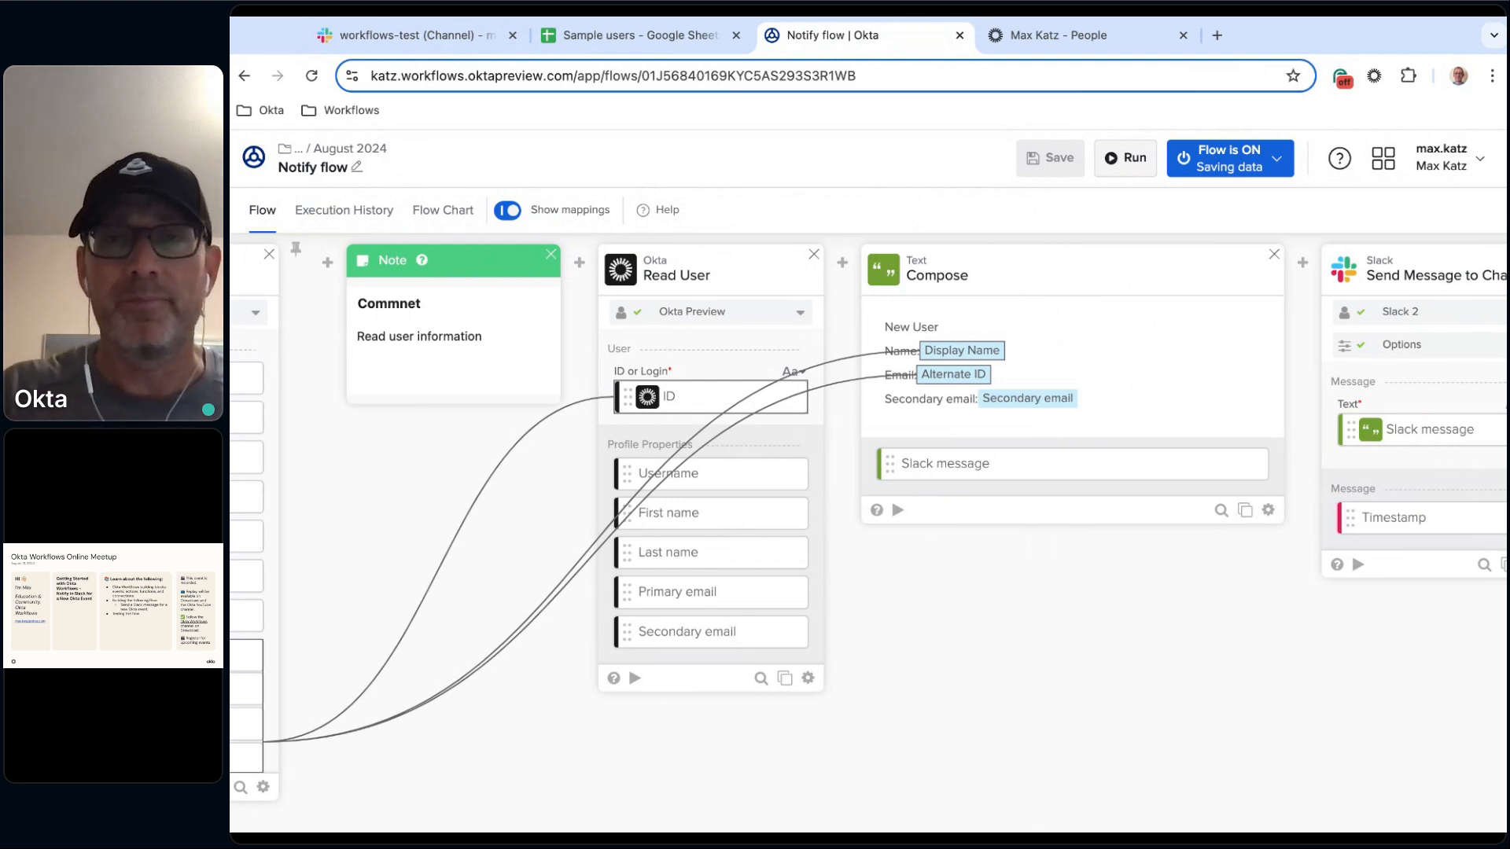
scroll(864, 534, "left", 5)
mouse_move(777, 265)
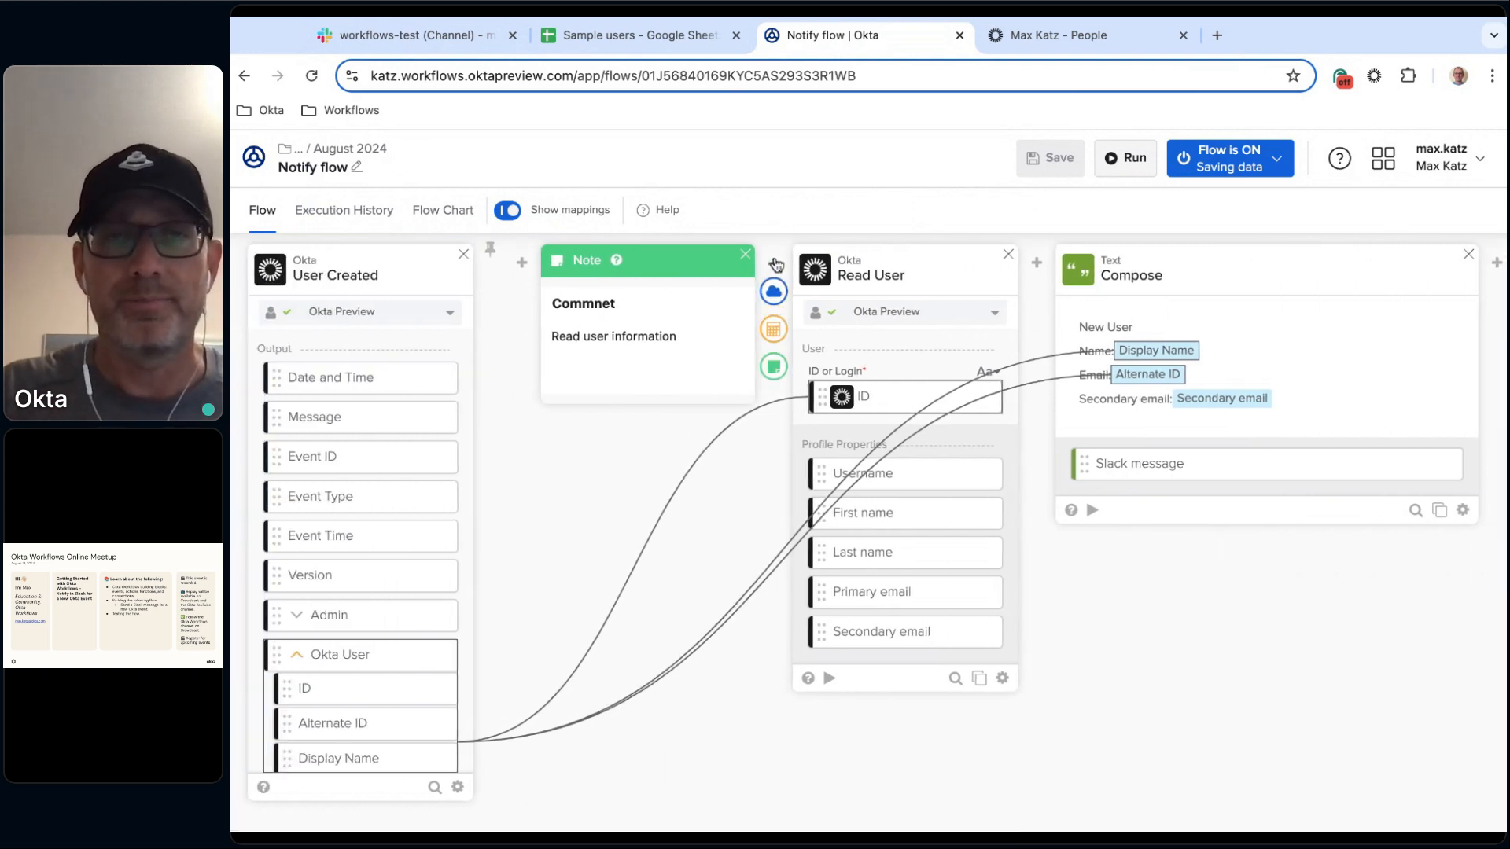
Browse the available app actions, functions and Read User card options without adding anything.
left_click(774, 292)
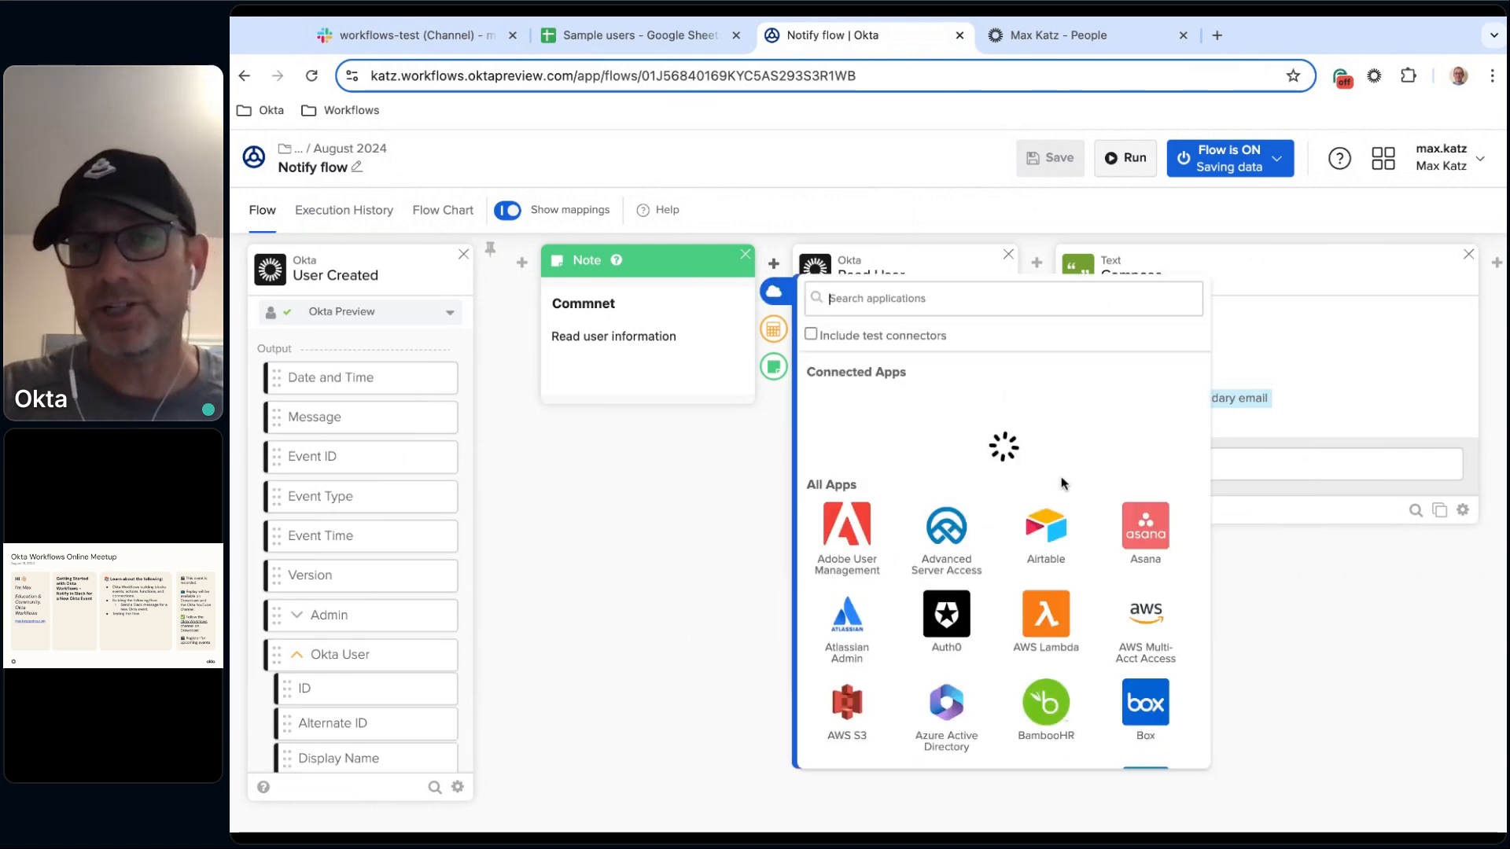
scroll(1060, 481, "down", 2)
scroll(1061, 482, "down", 1)
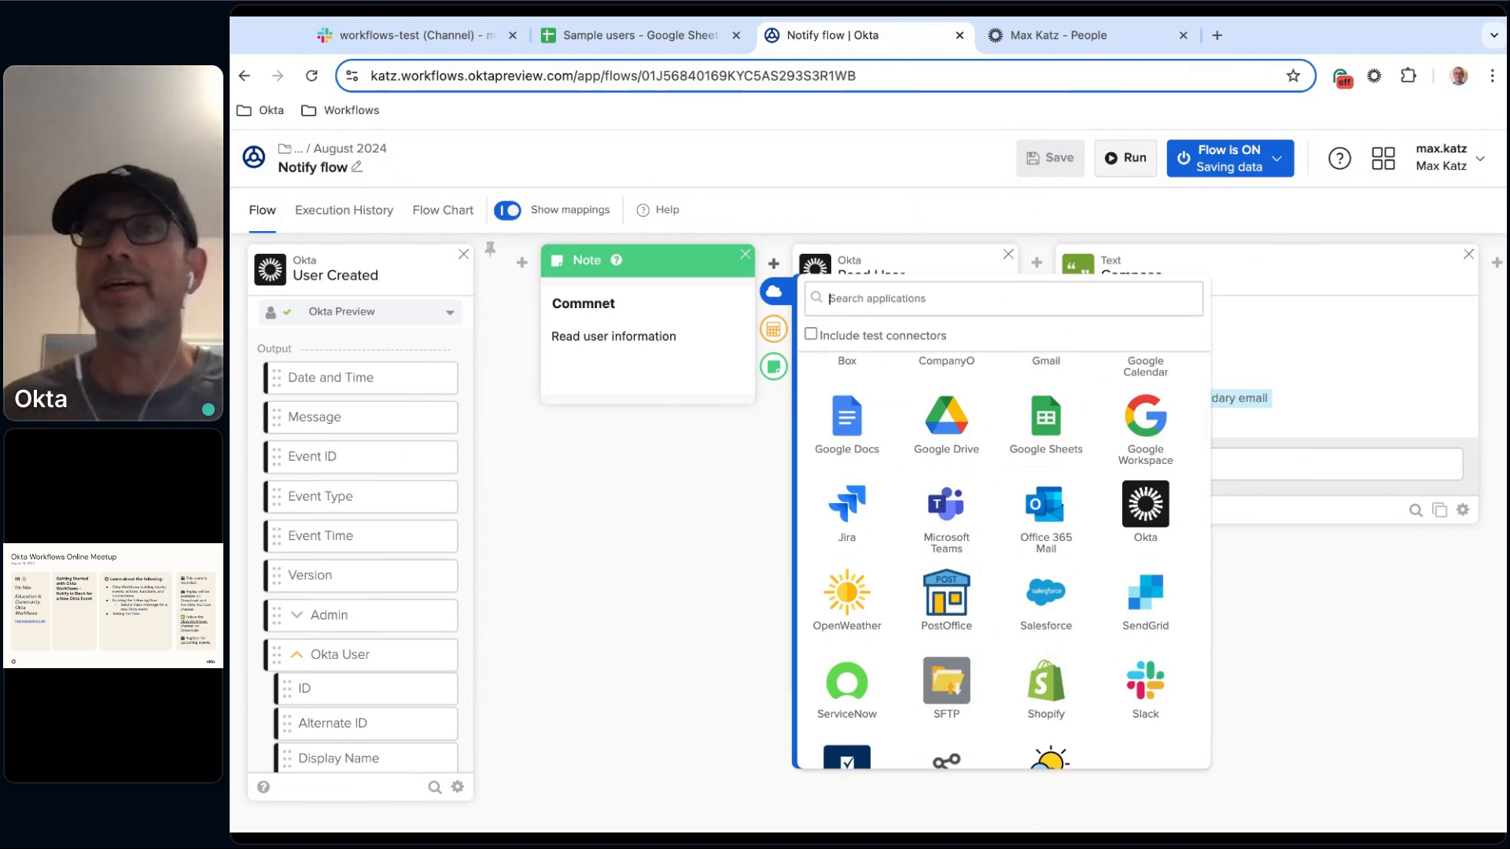
left_click(731, 570)
left_click(774, 330)
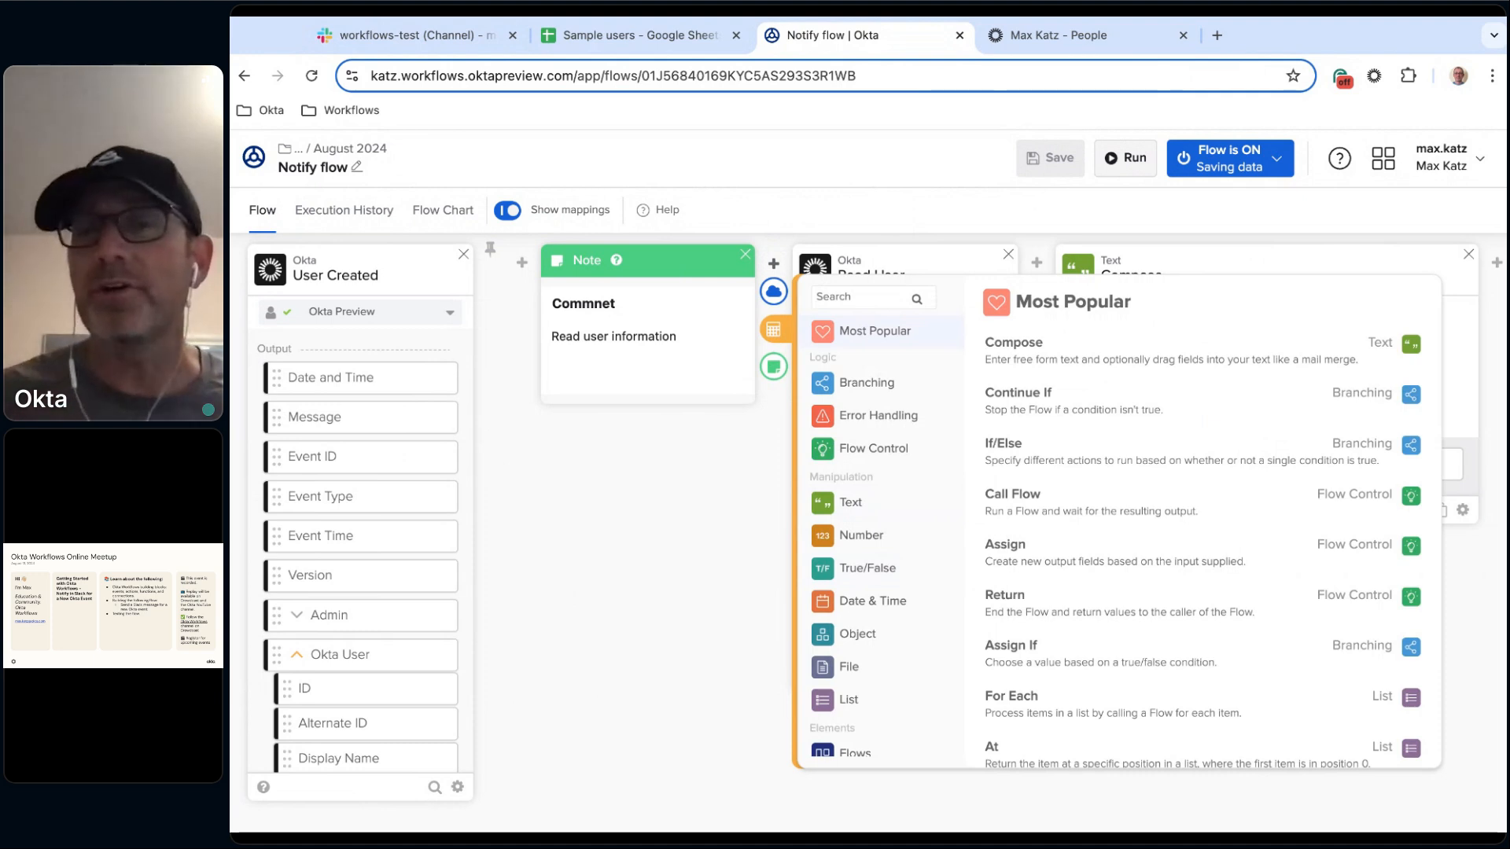
left_click(683, 621)
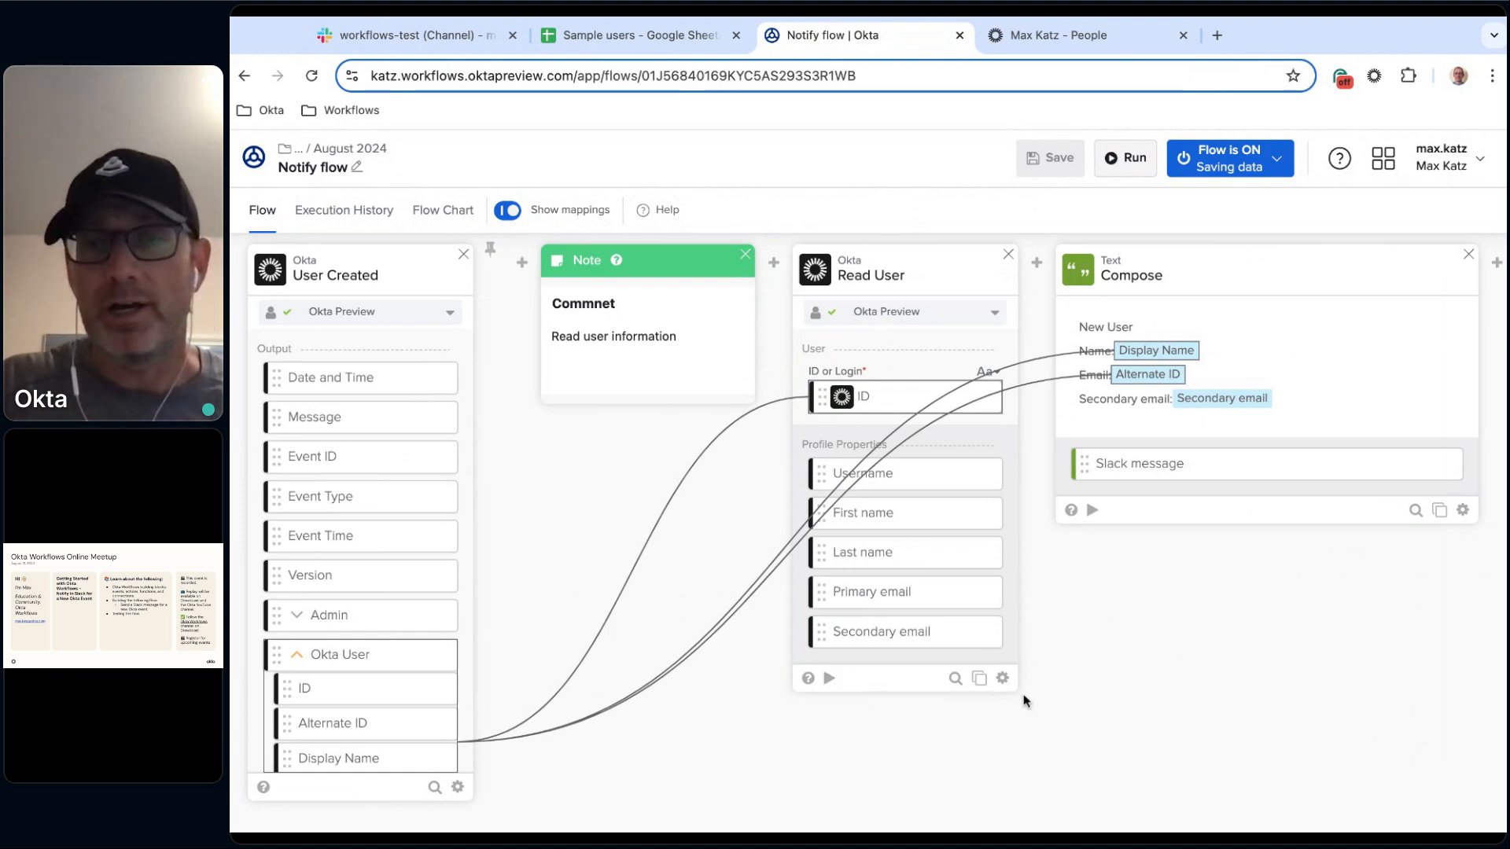
left_click(1002, 680)
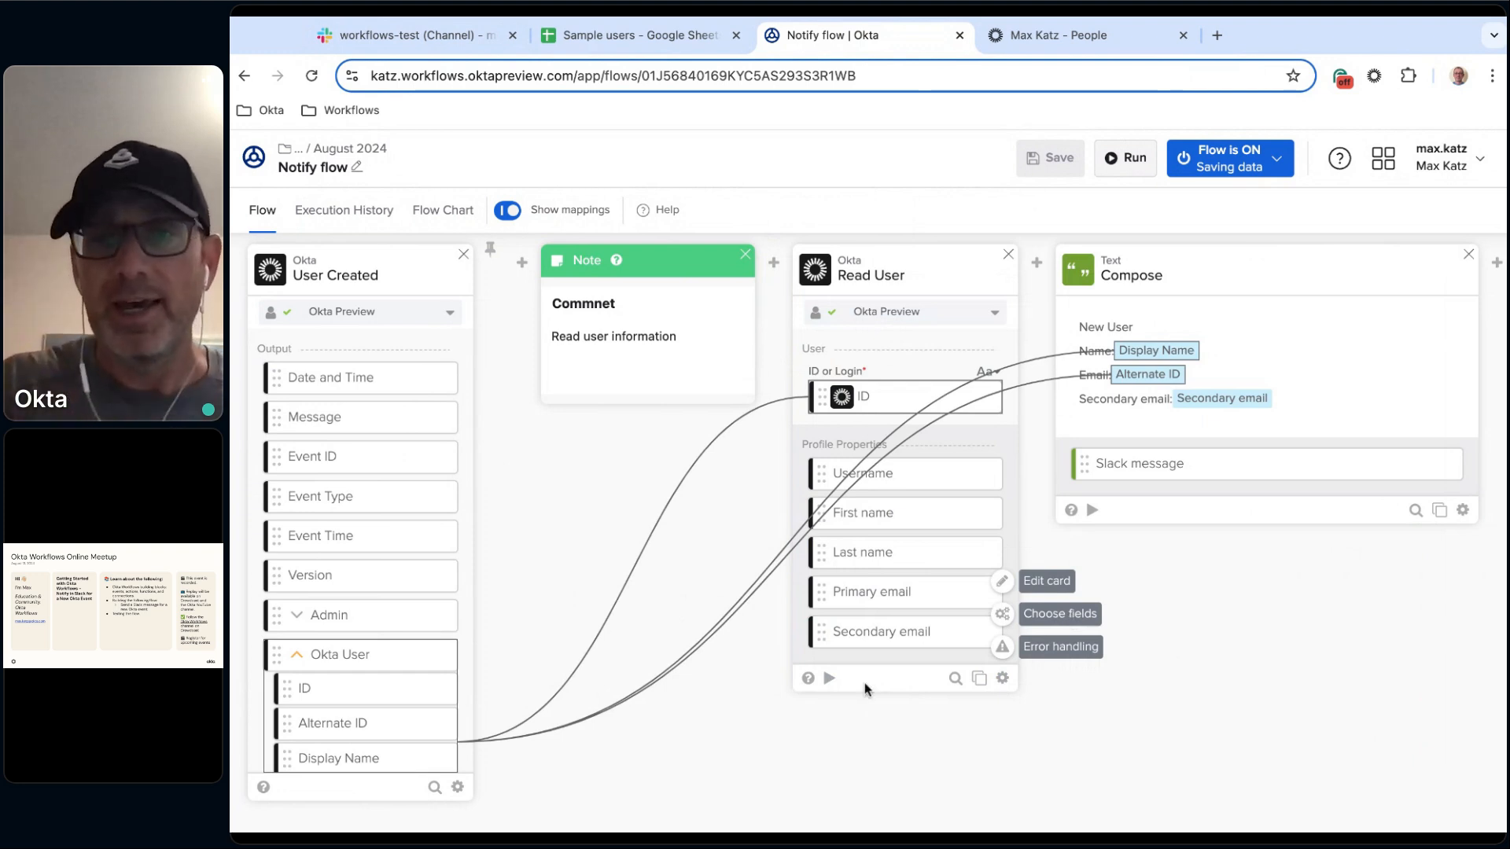
left_click(830, 732)
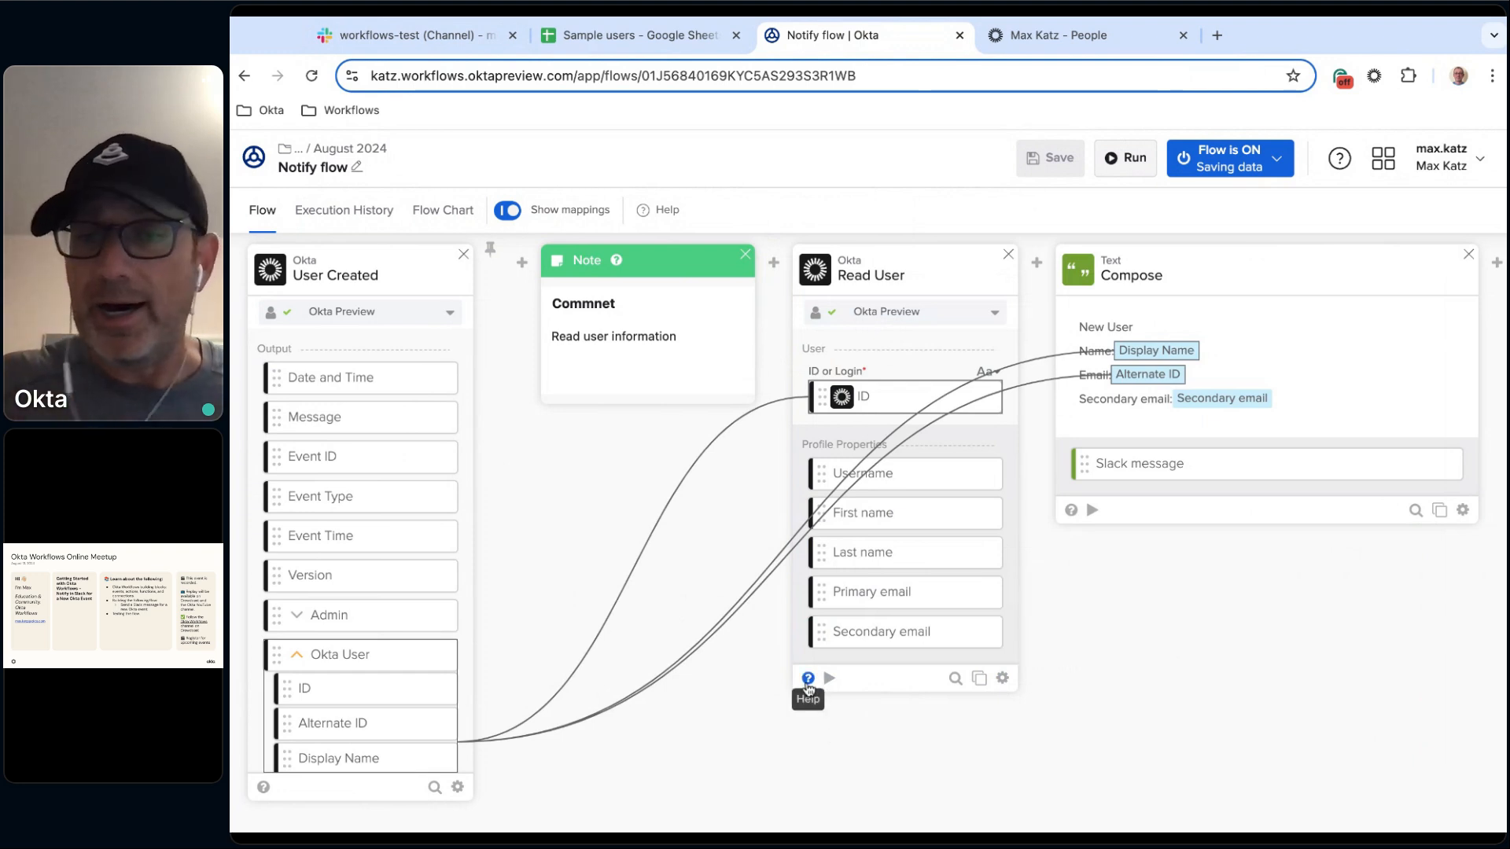